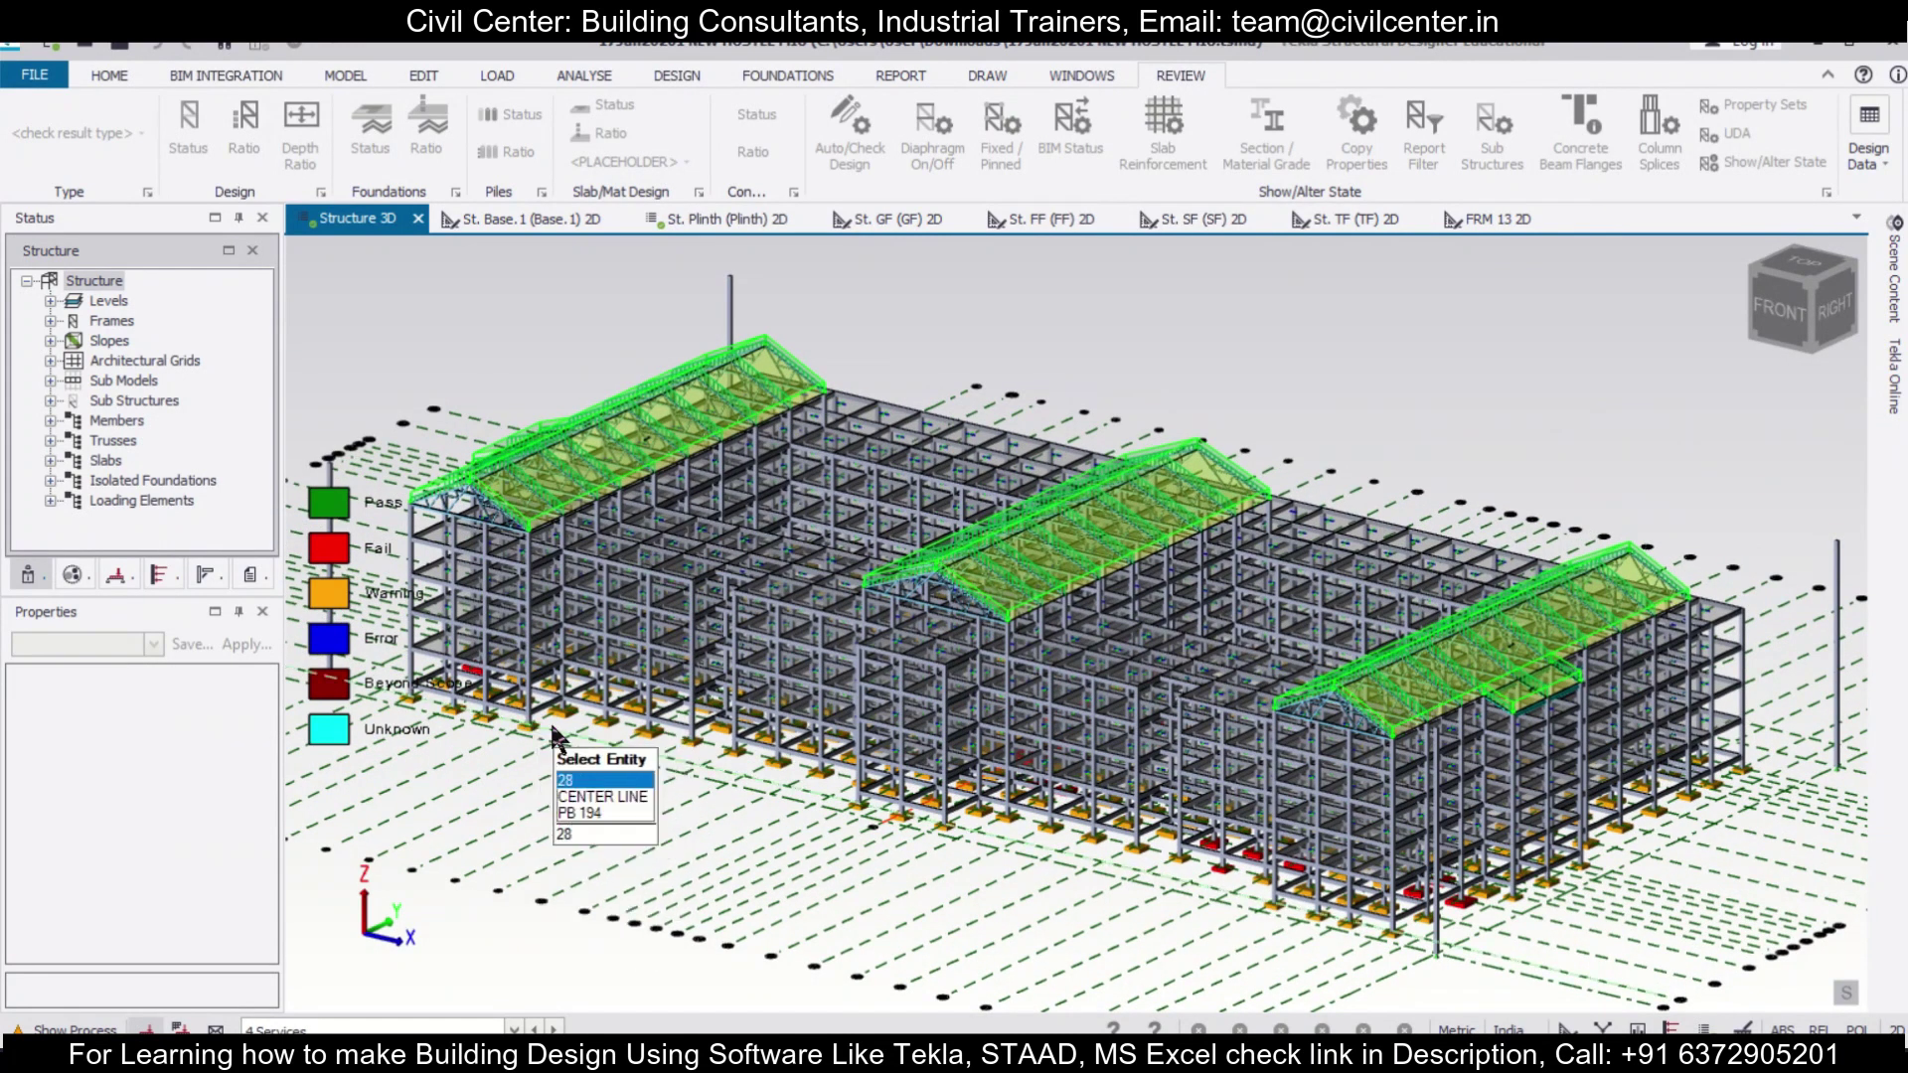
mouse_move(591, 708)
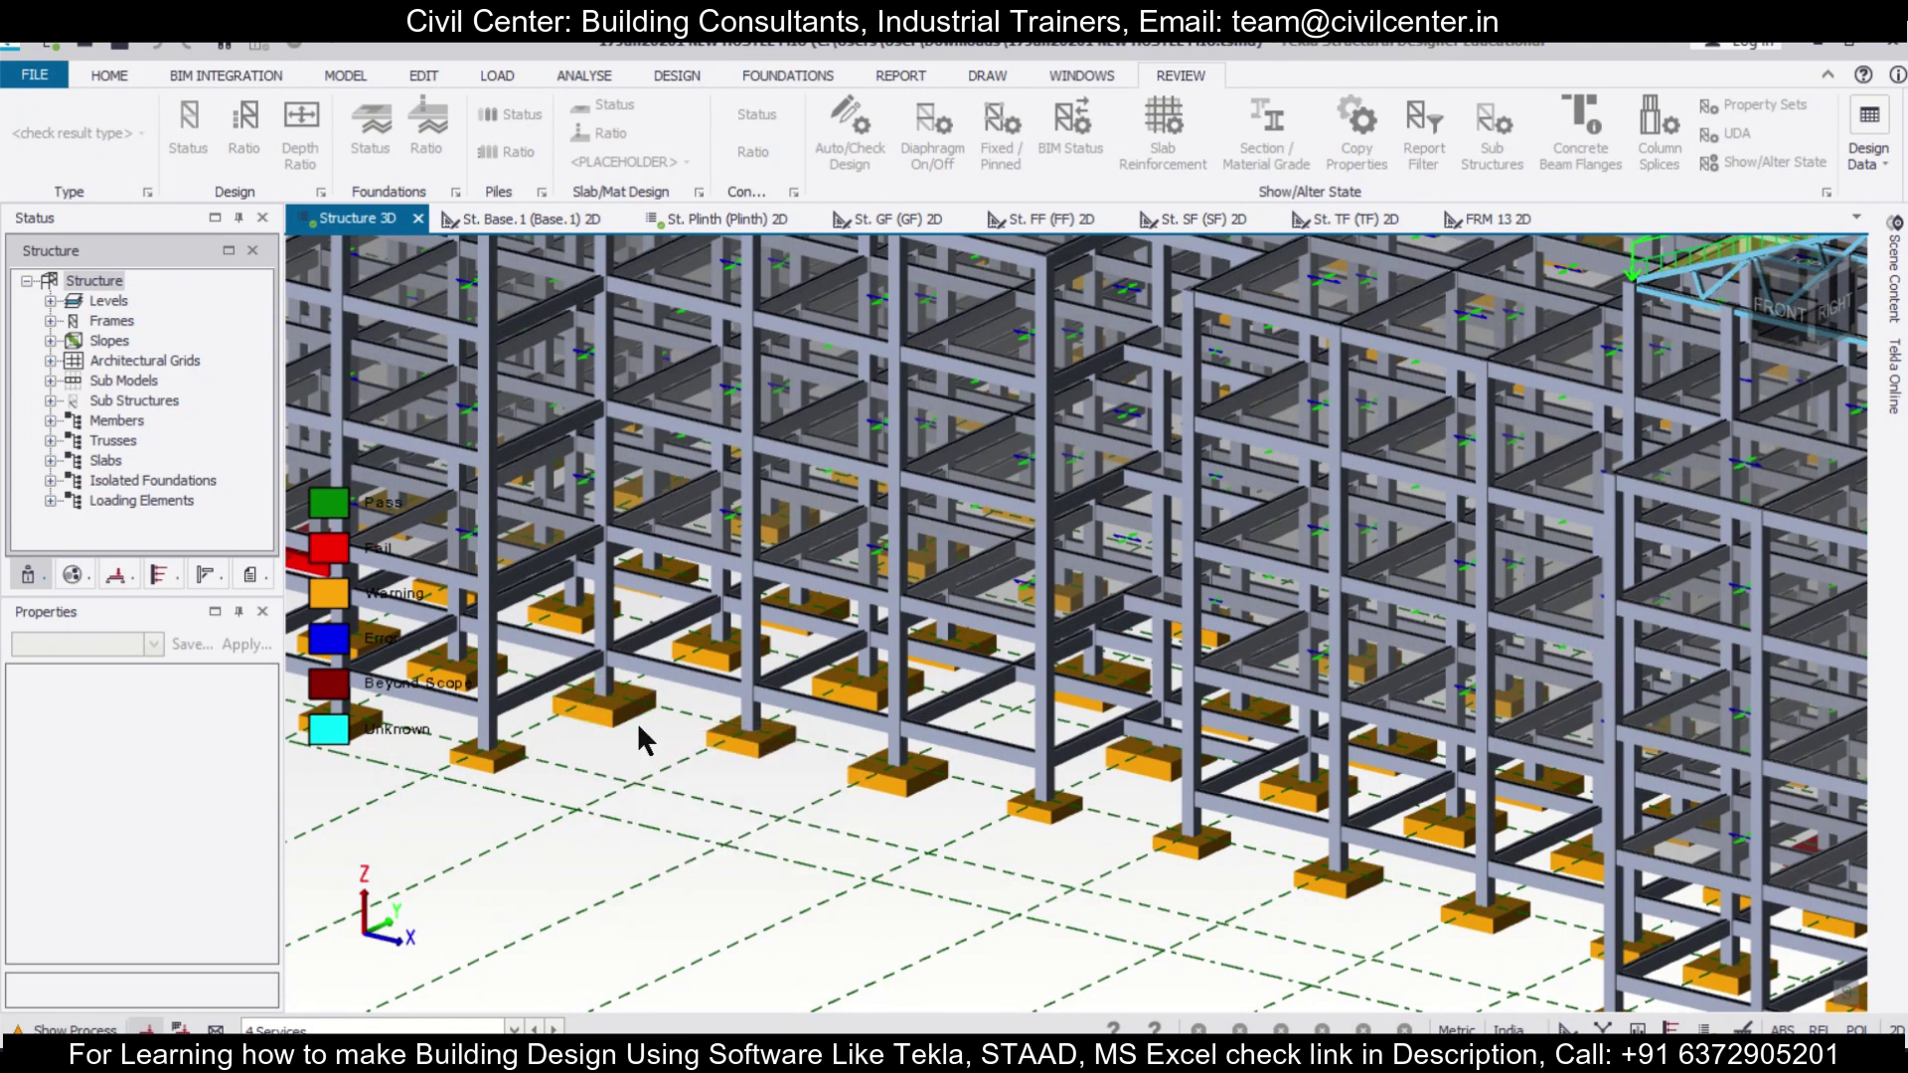
scroll(639, 726, down, 5)
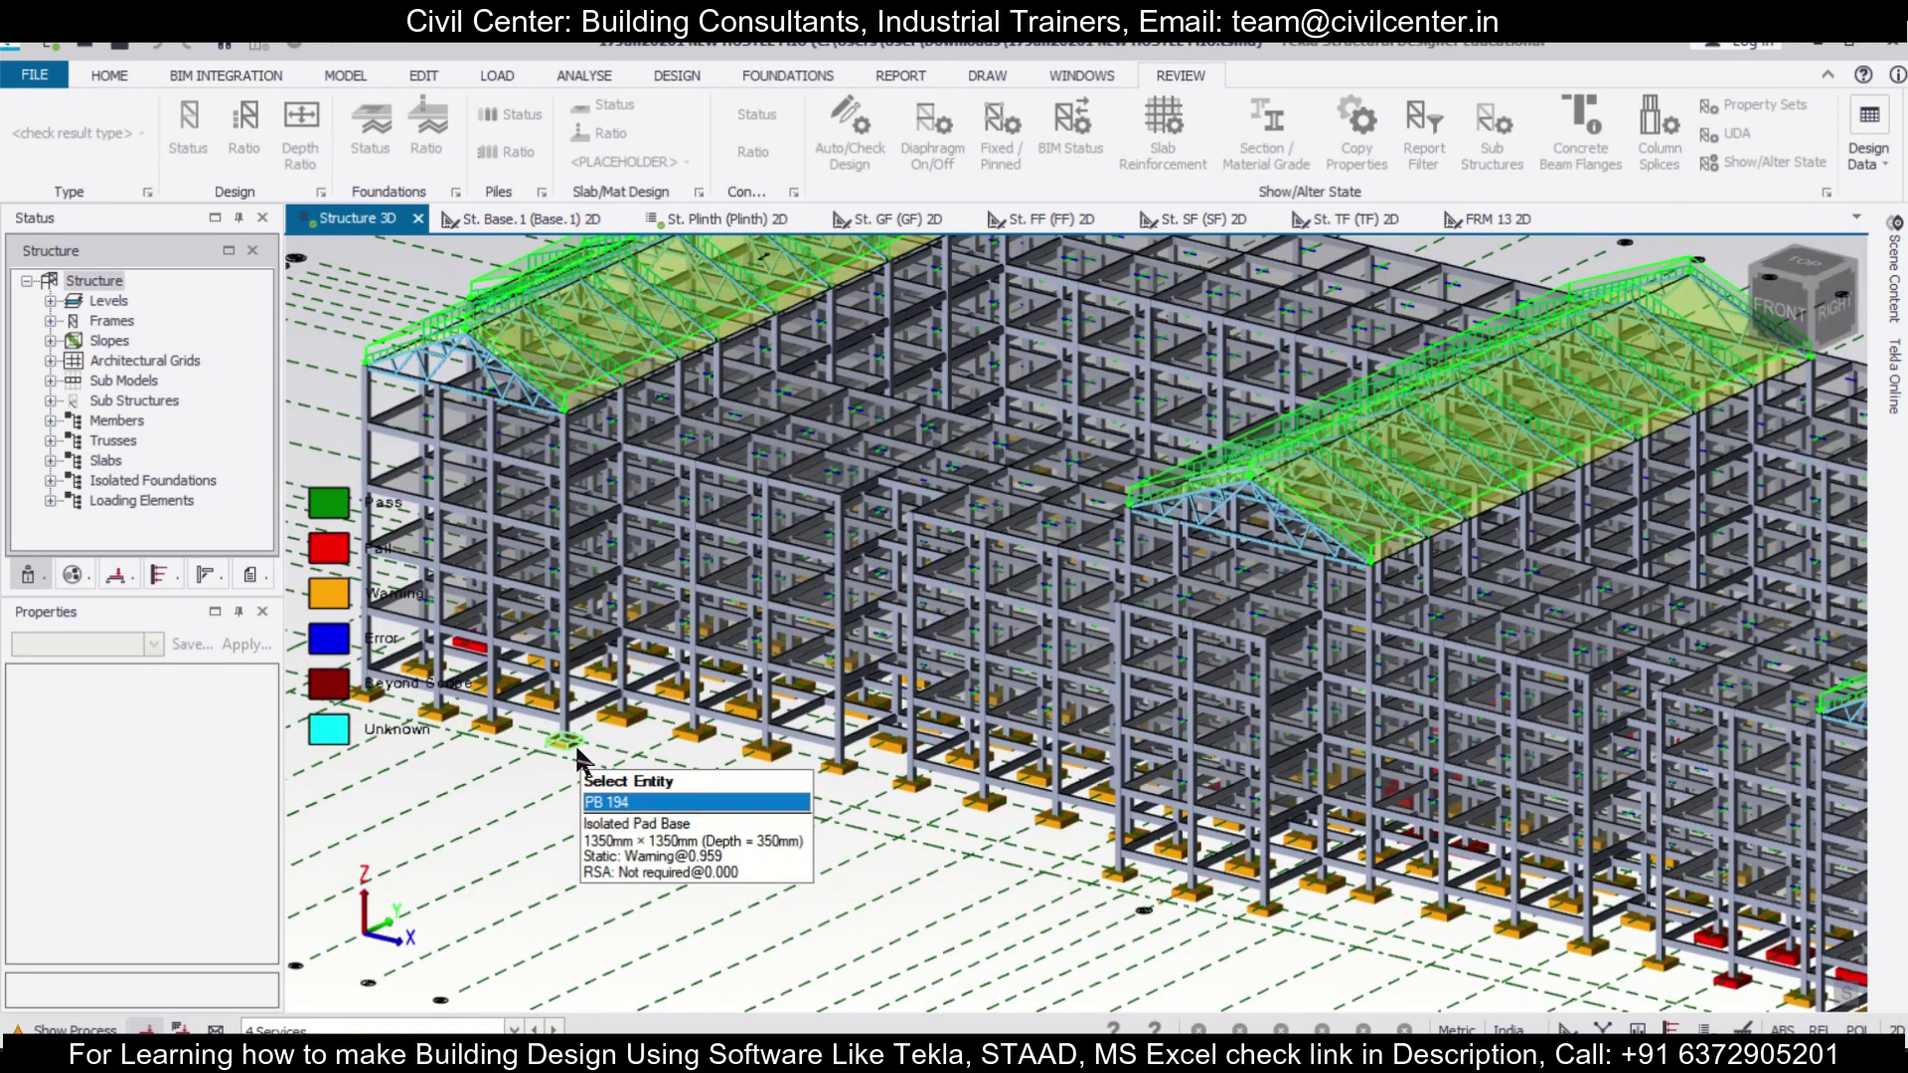
scroll(672, 741, up, 1)
middle_drag(669, 736, 735, 279)
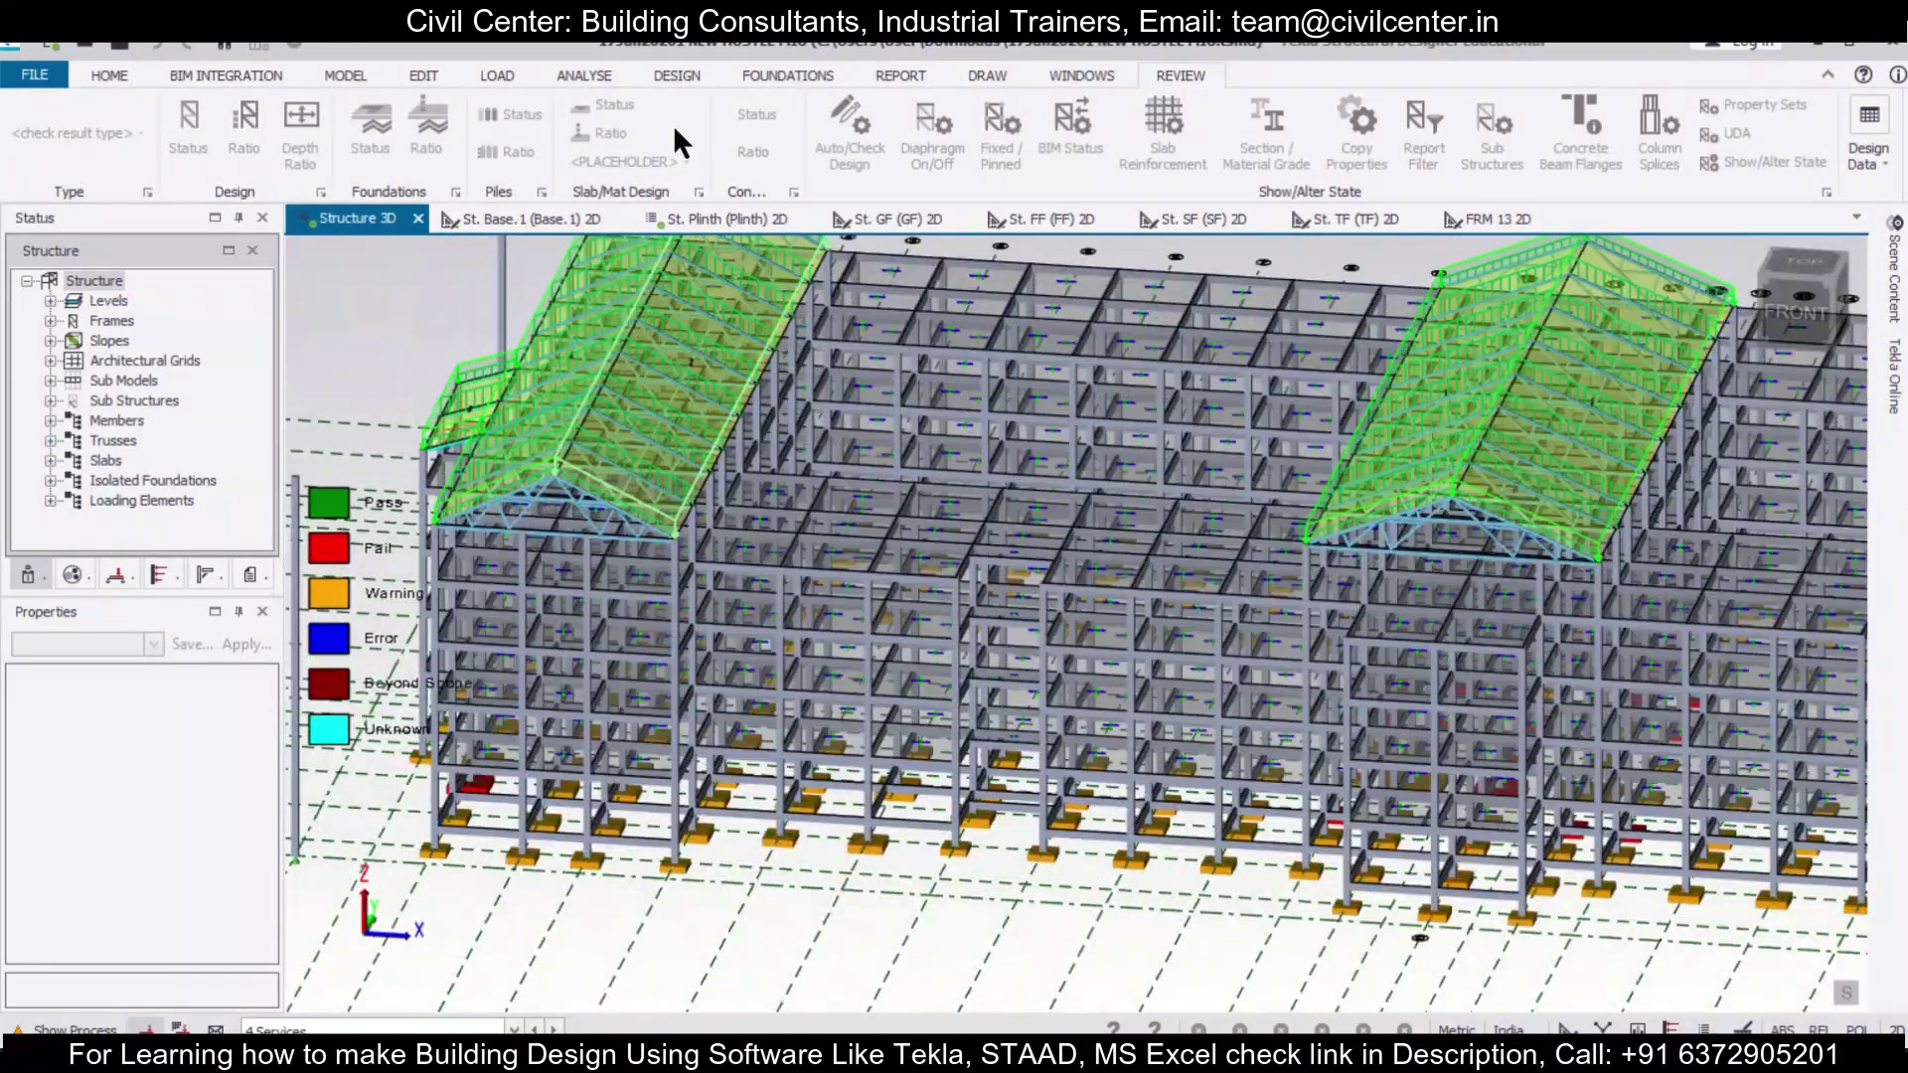
In the isolated foundation reinforcement layout settings, set the pad base minimum loose bar size to grade Fe 500, size 12
click(780, 75)
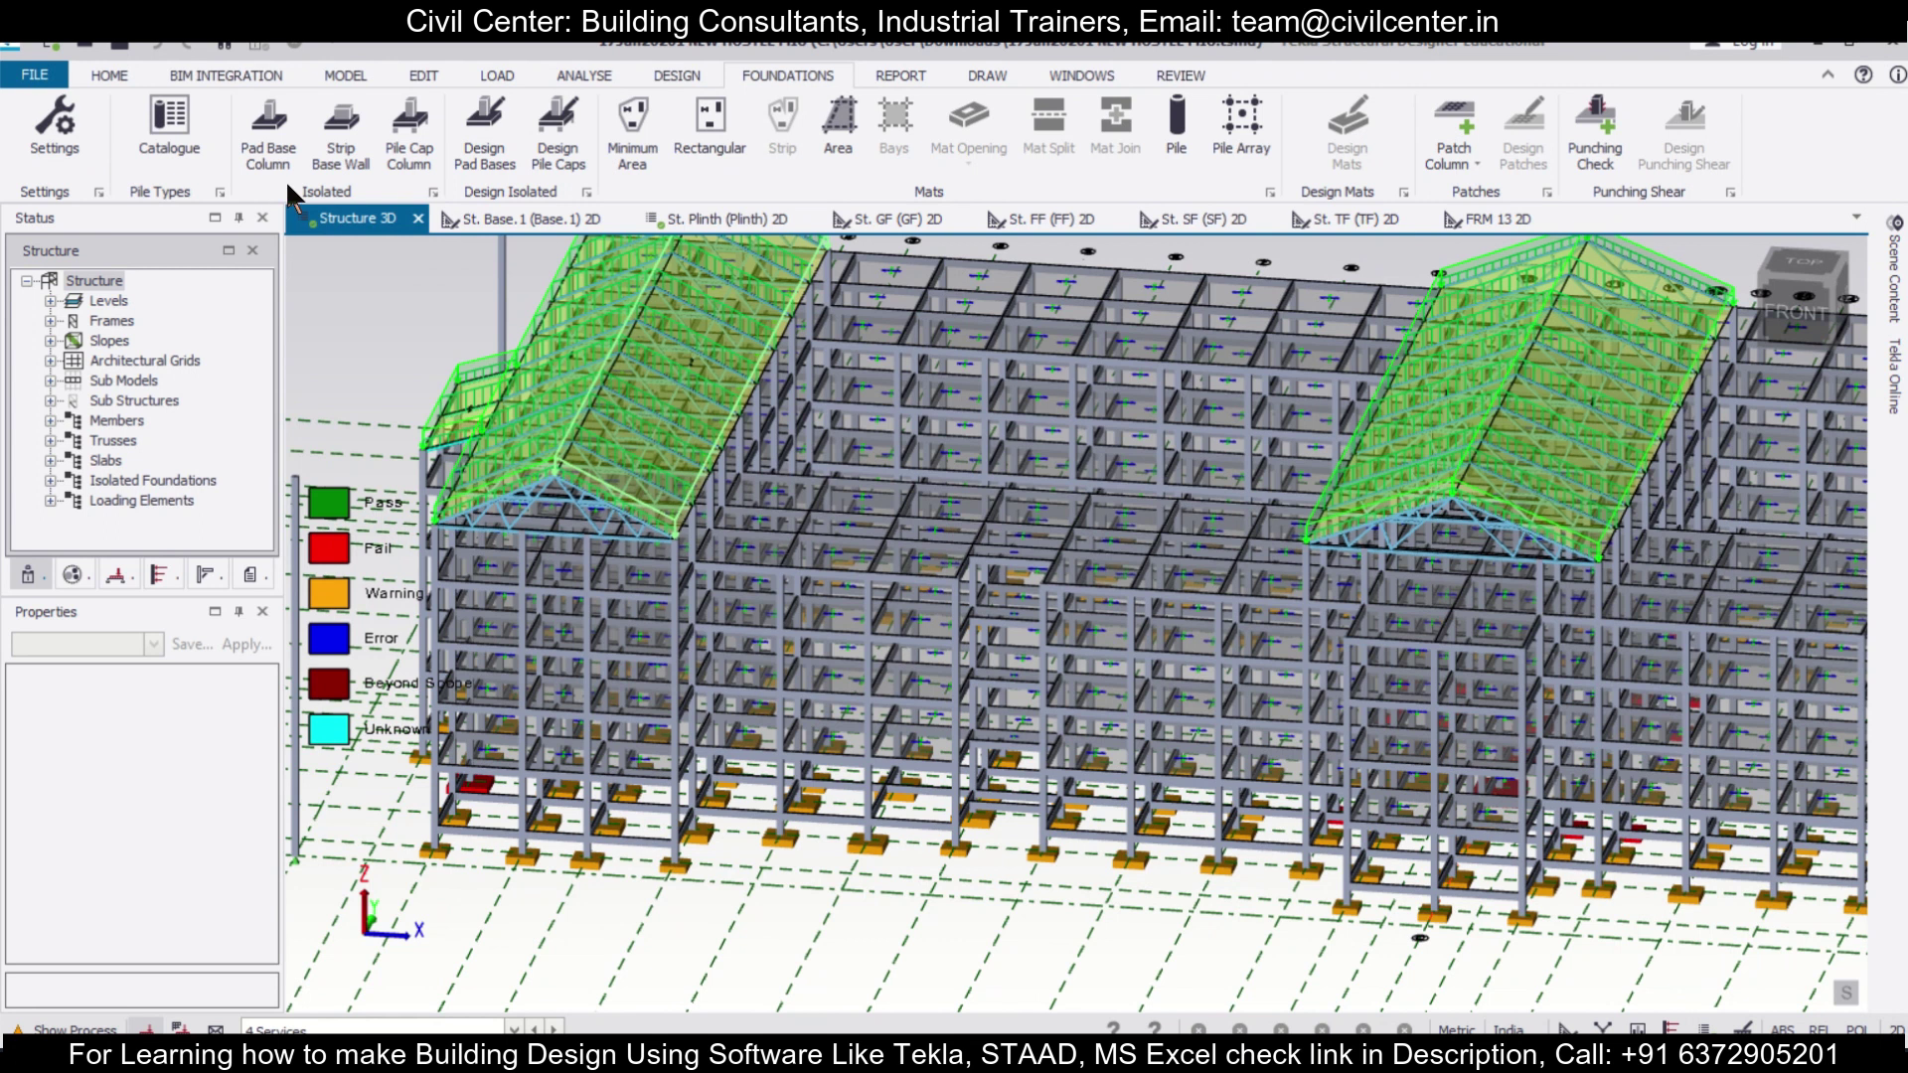
click(55, 125)
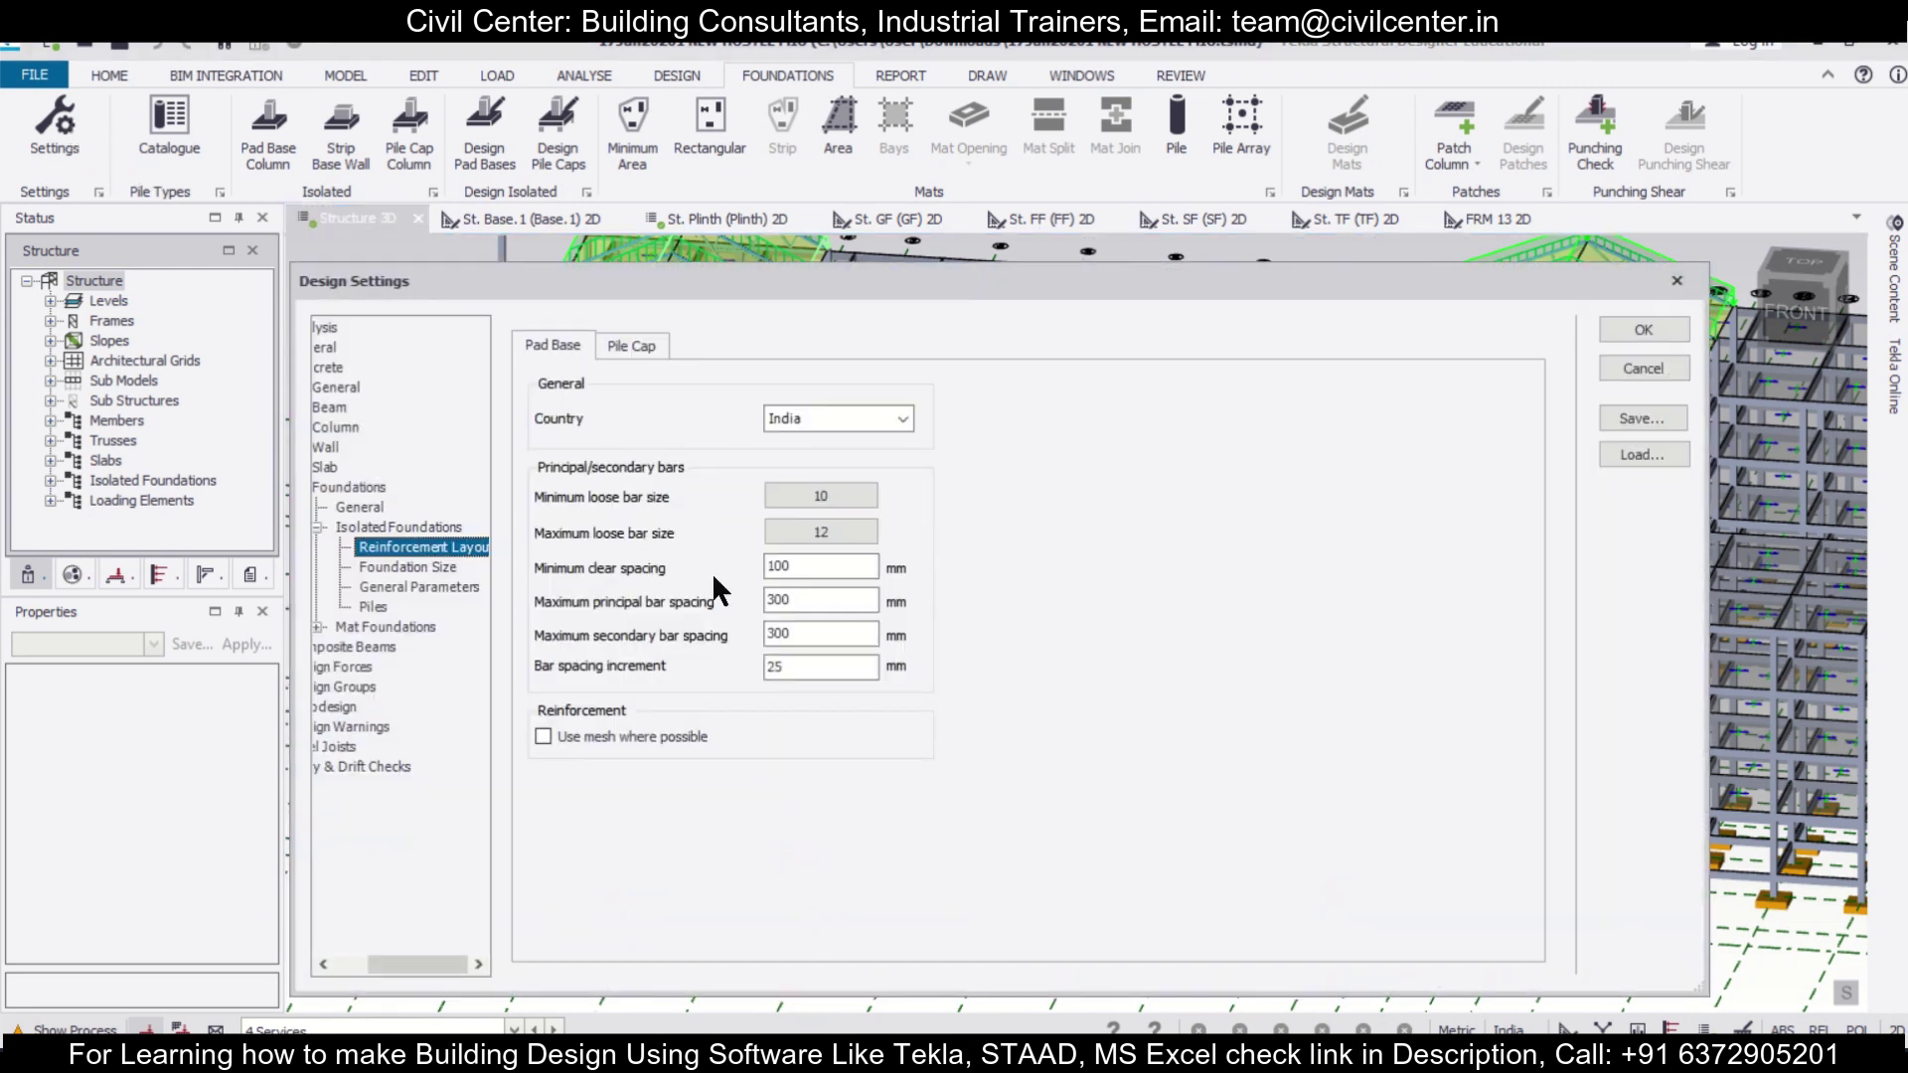
click(845, 495)
click(1061, 605)
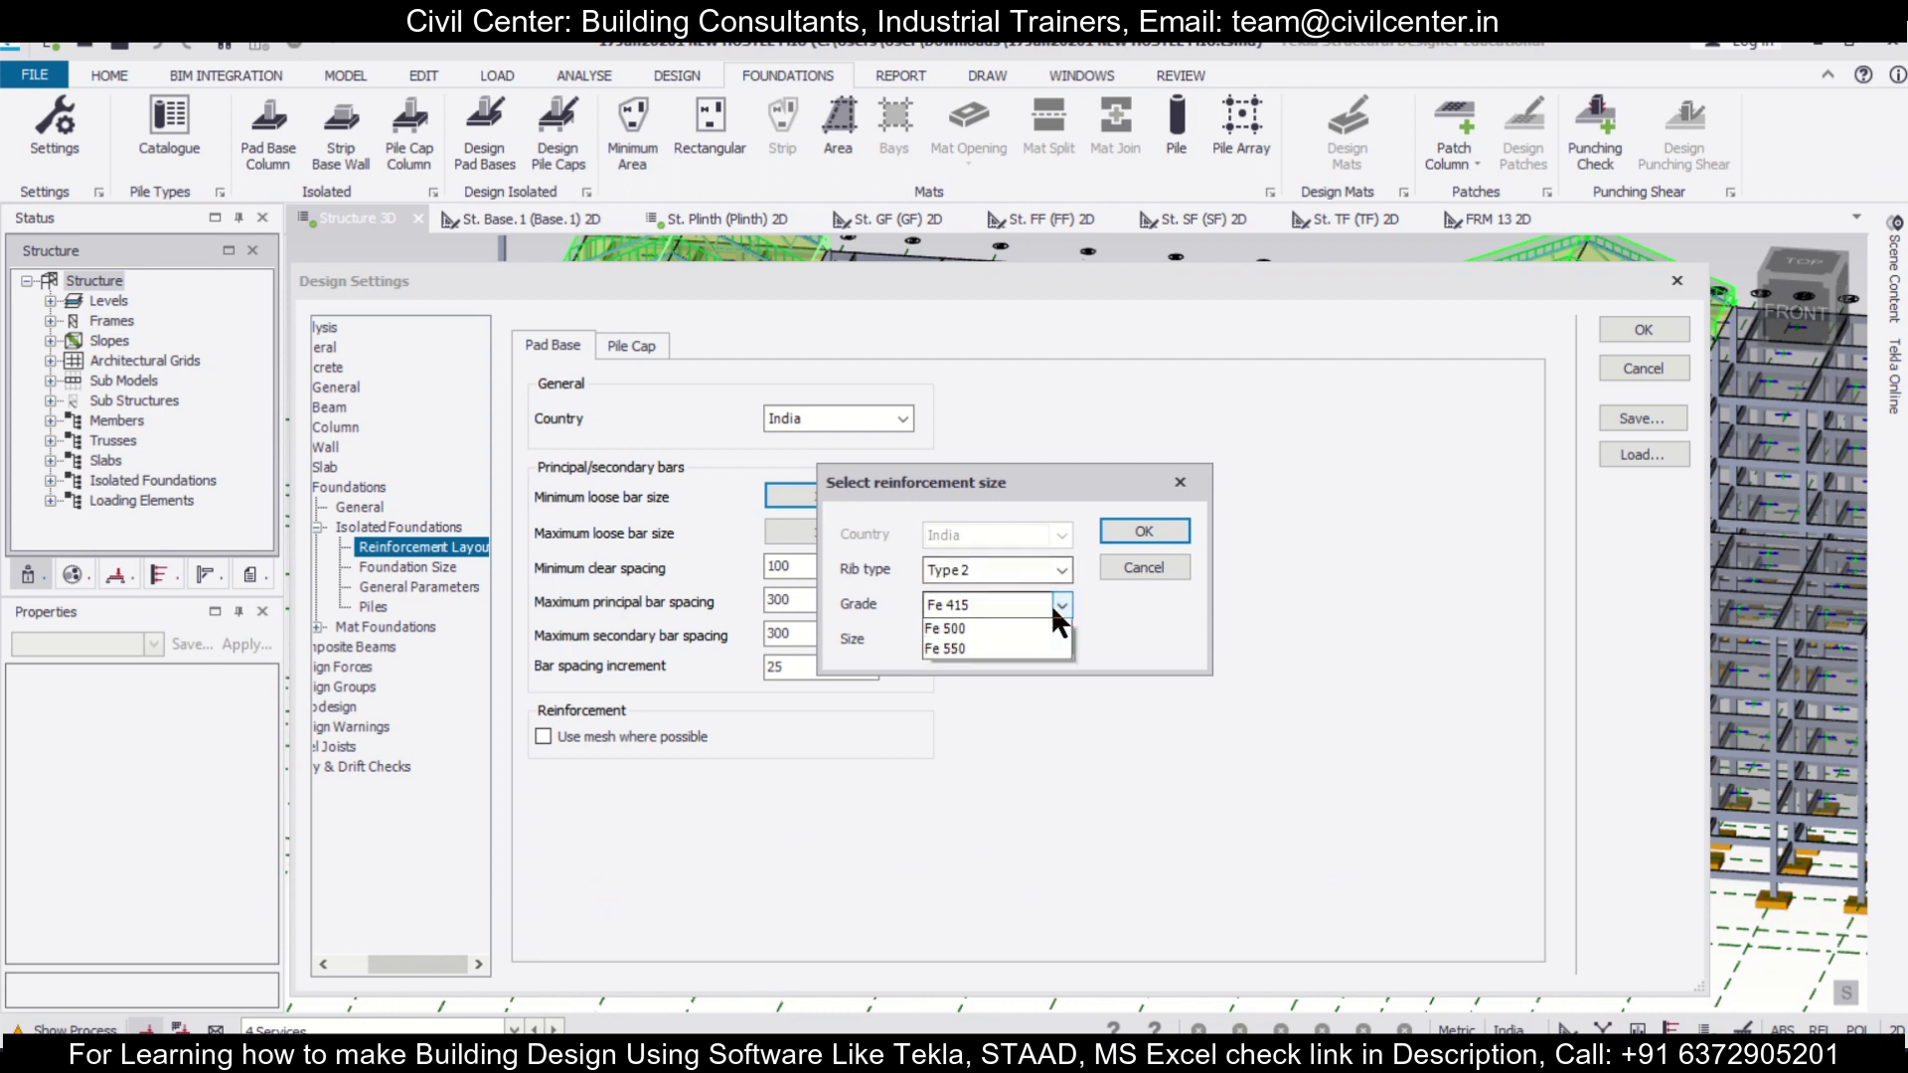
click(1024, 630)
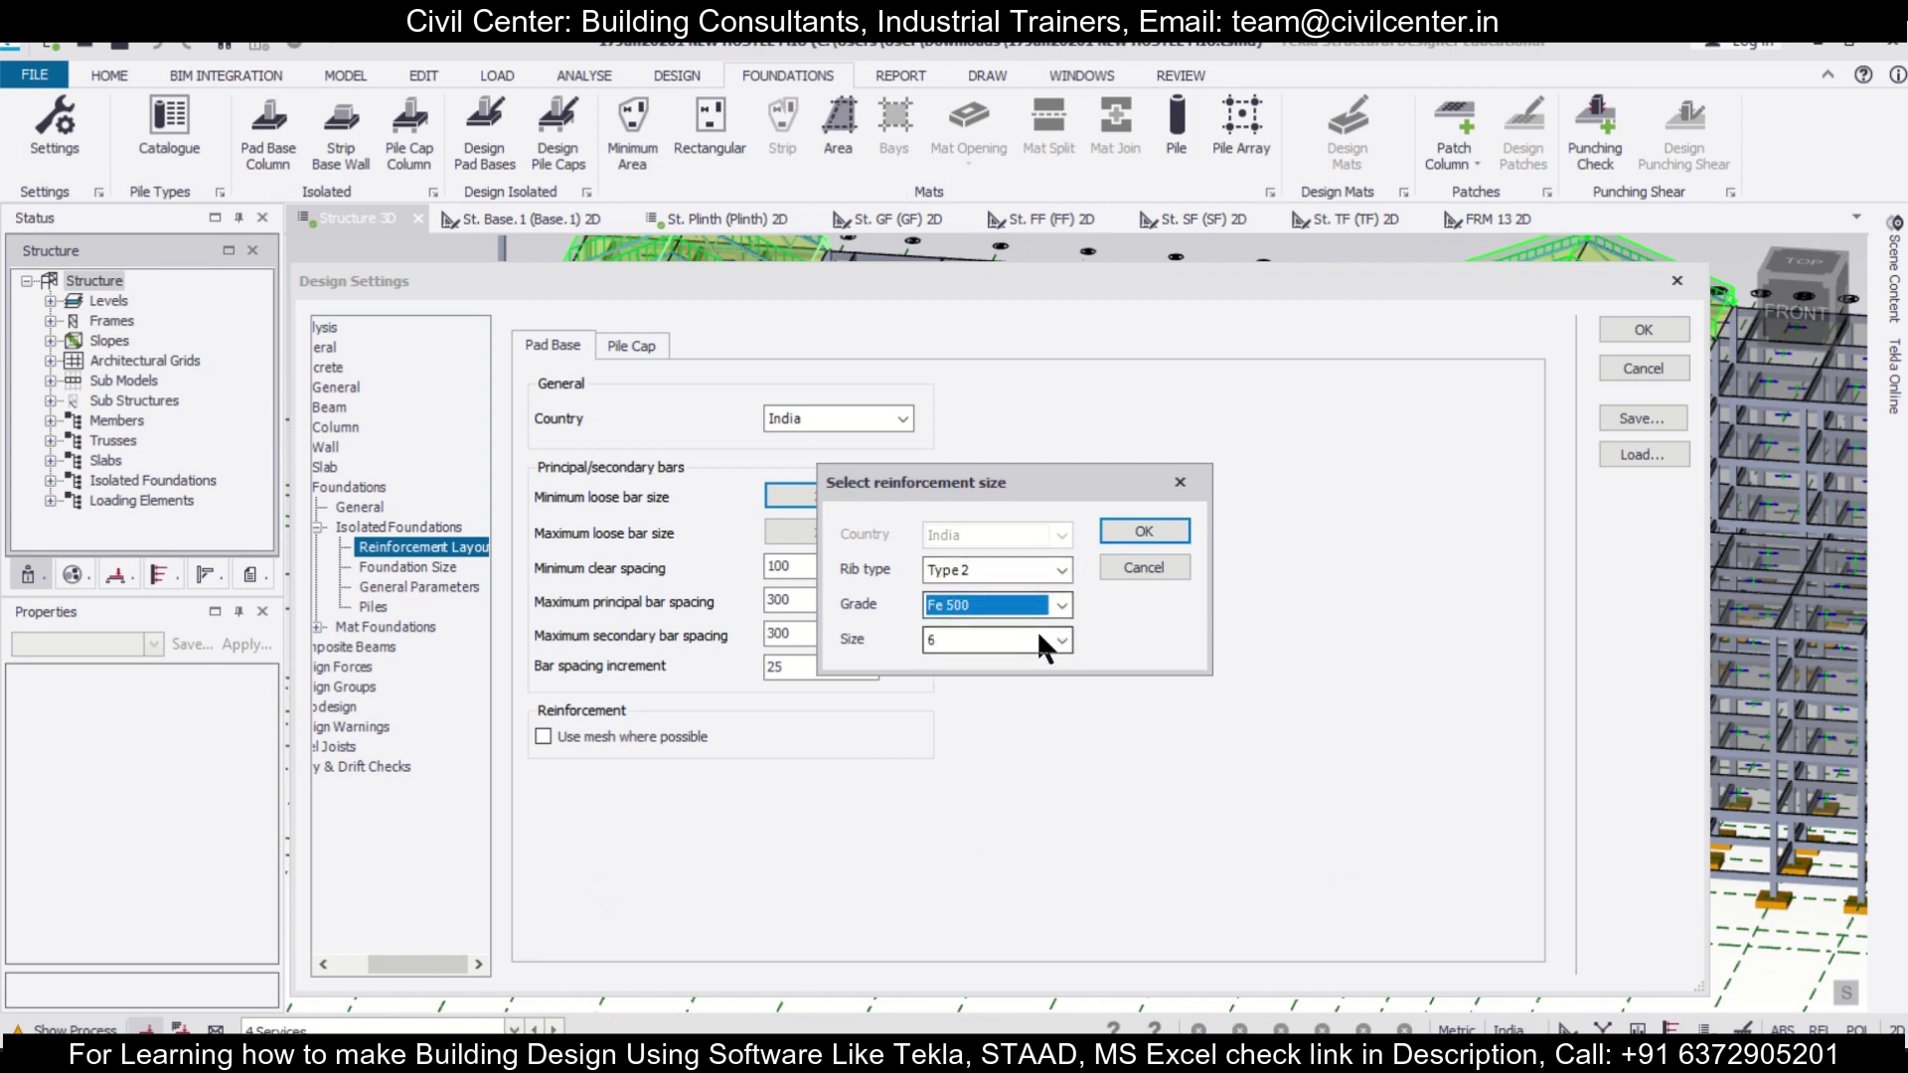
click(1039, 640)
click(1033, 726)
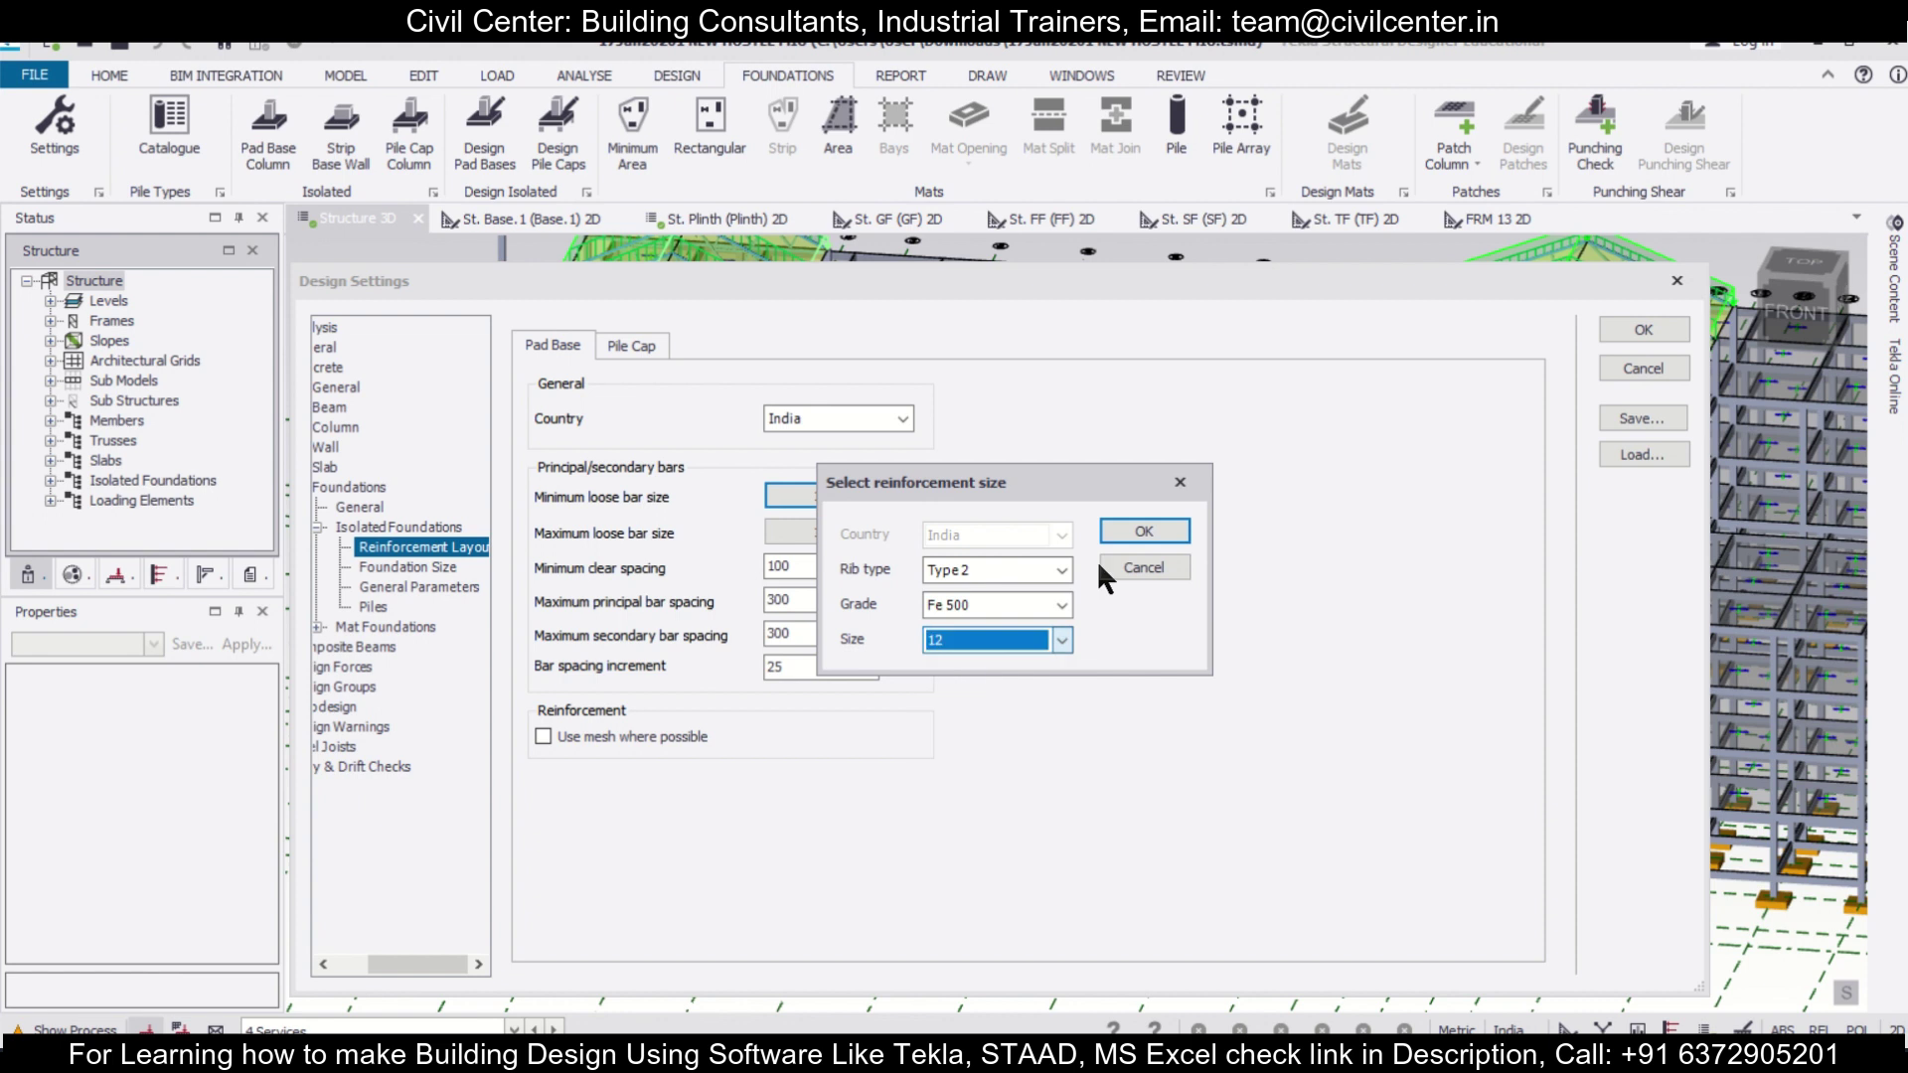
click(1129, 528)
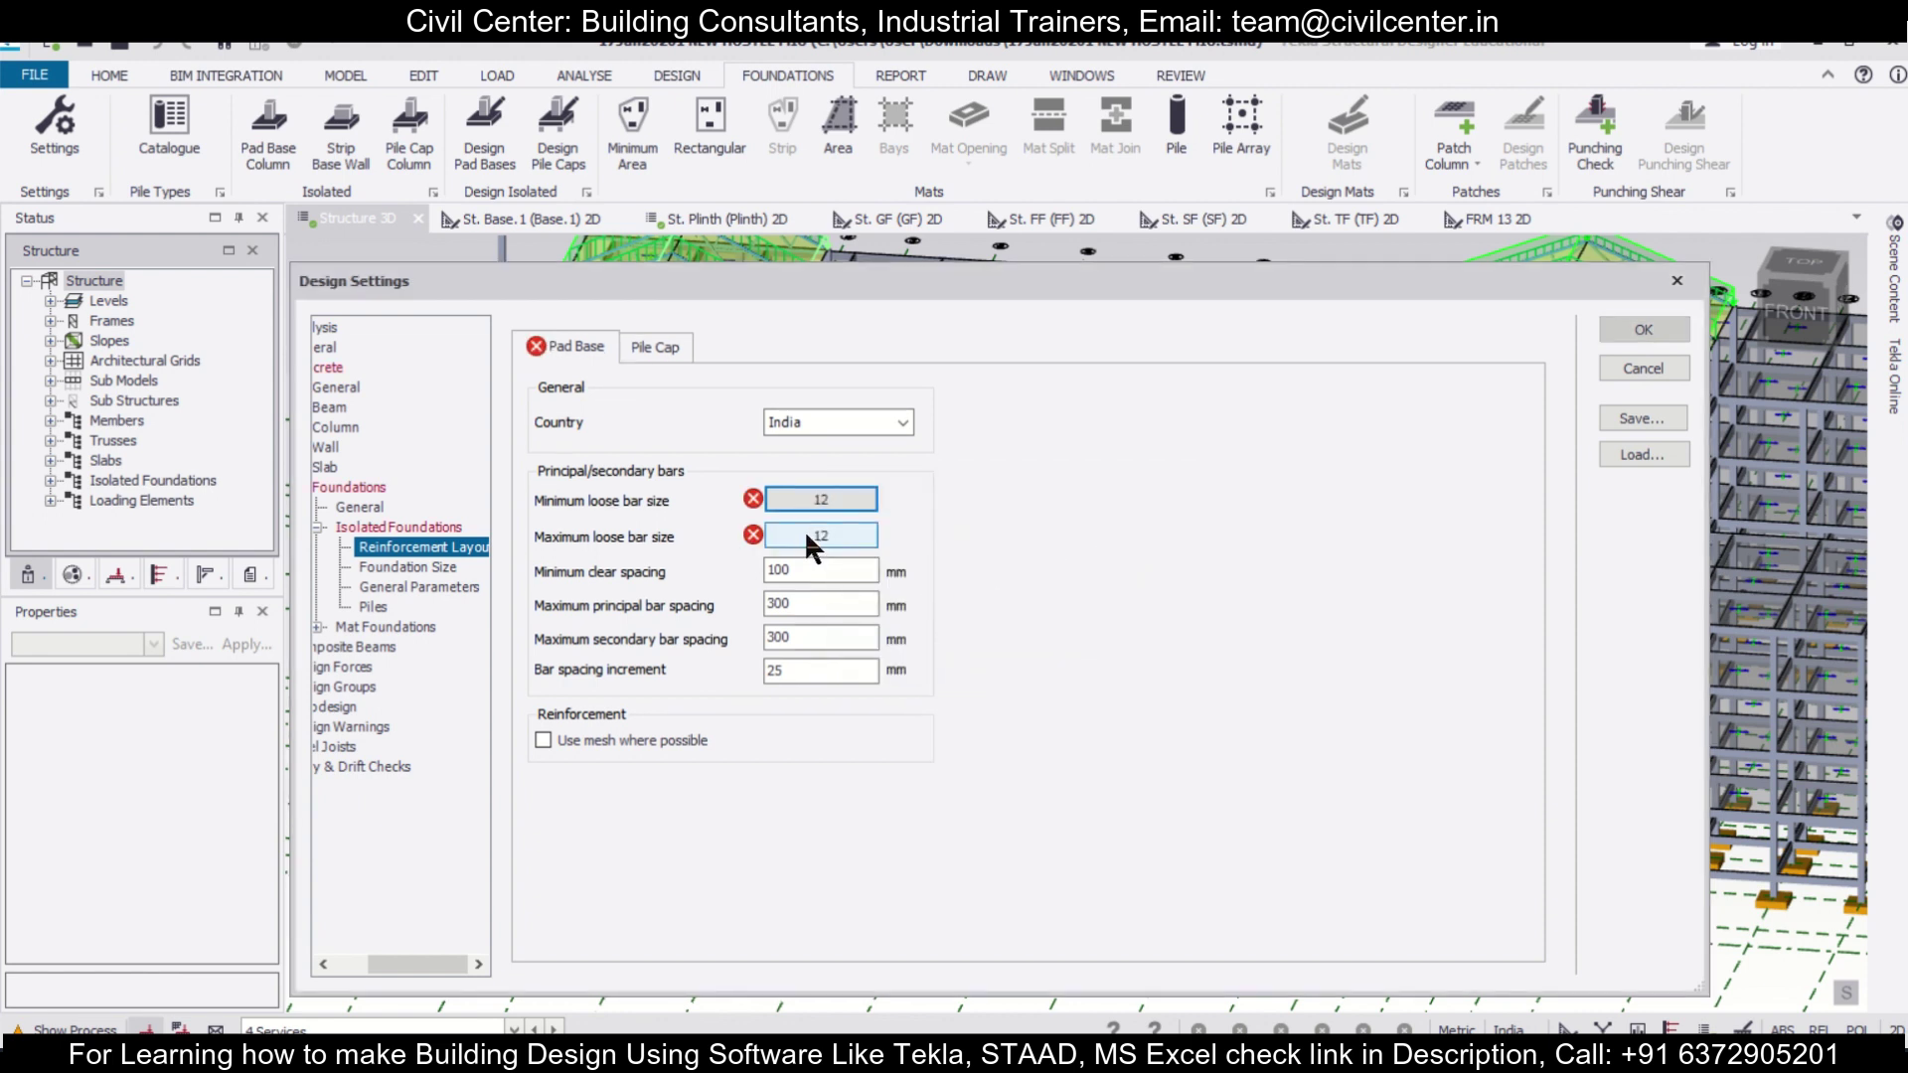
Set the pad base maximum loose bar size to grade Fe 500, size 12
click(808, 537)
click(1024, 605)
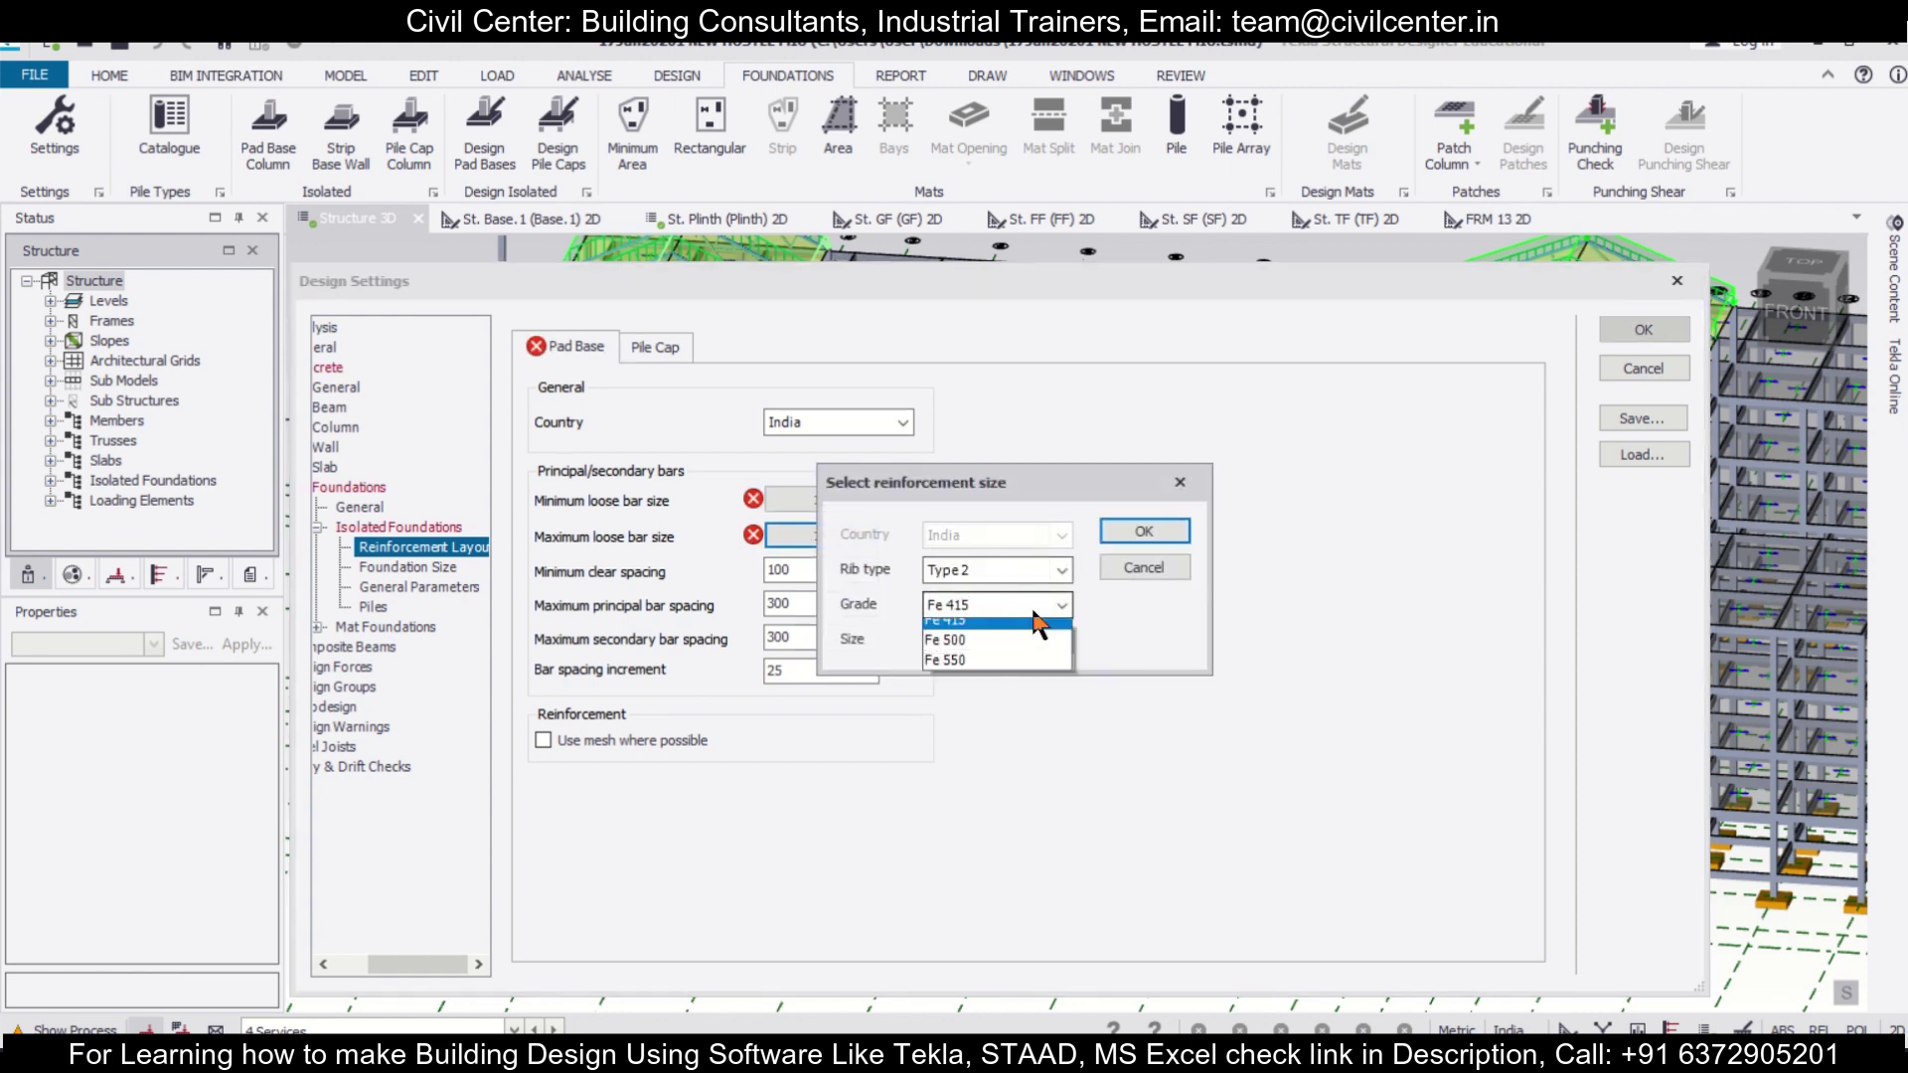
click(1019, 651)
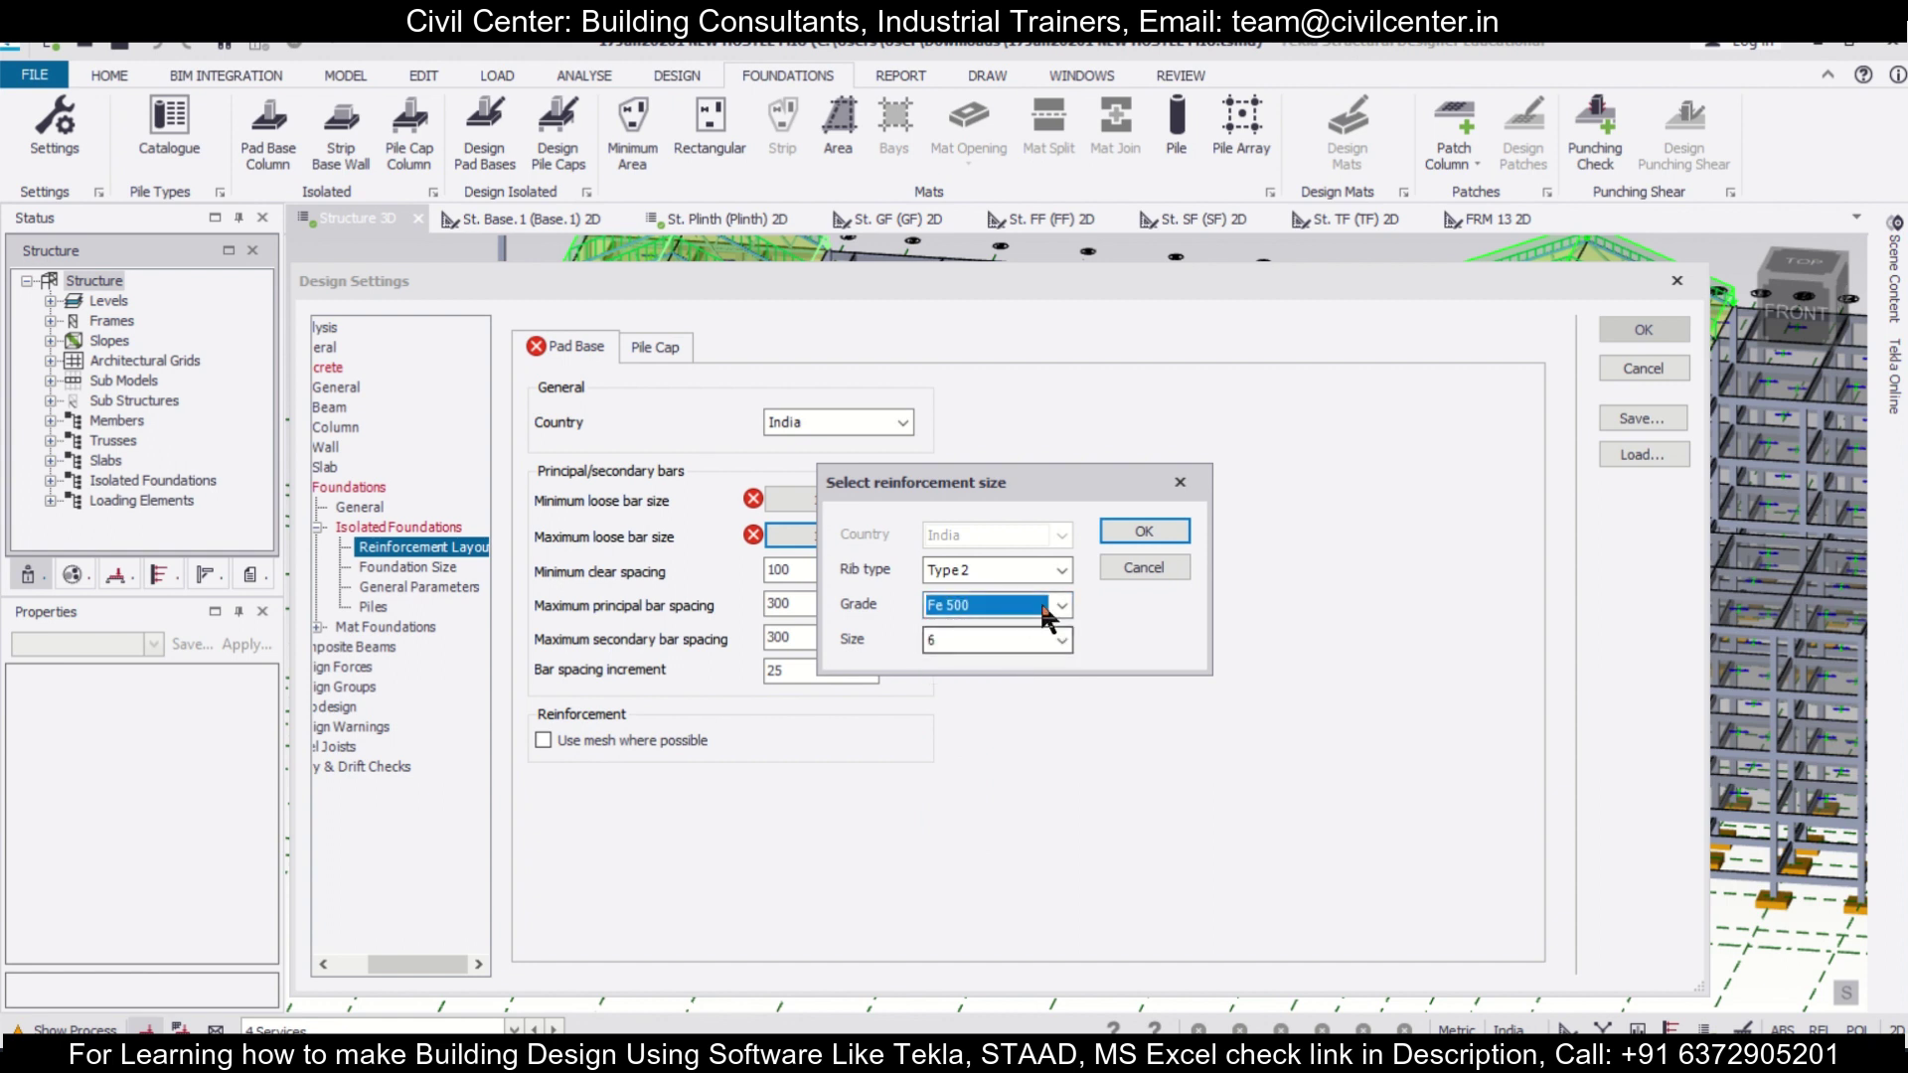
click(1014, 640)
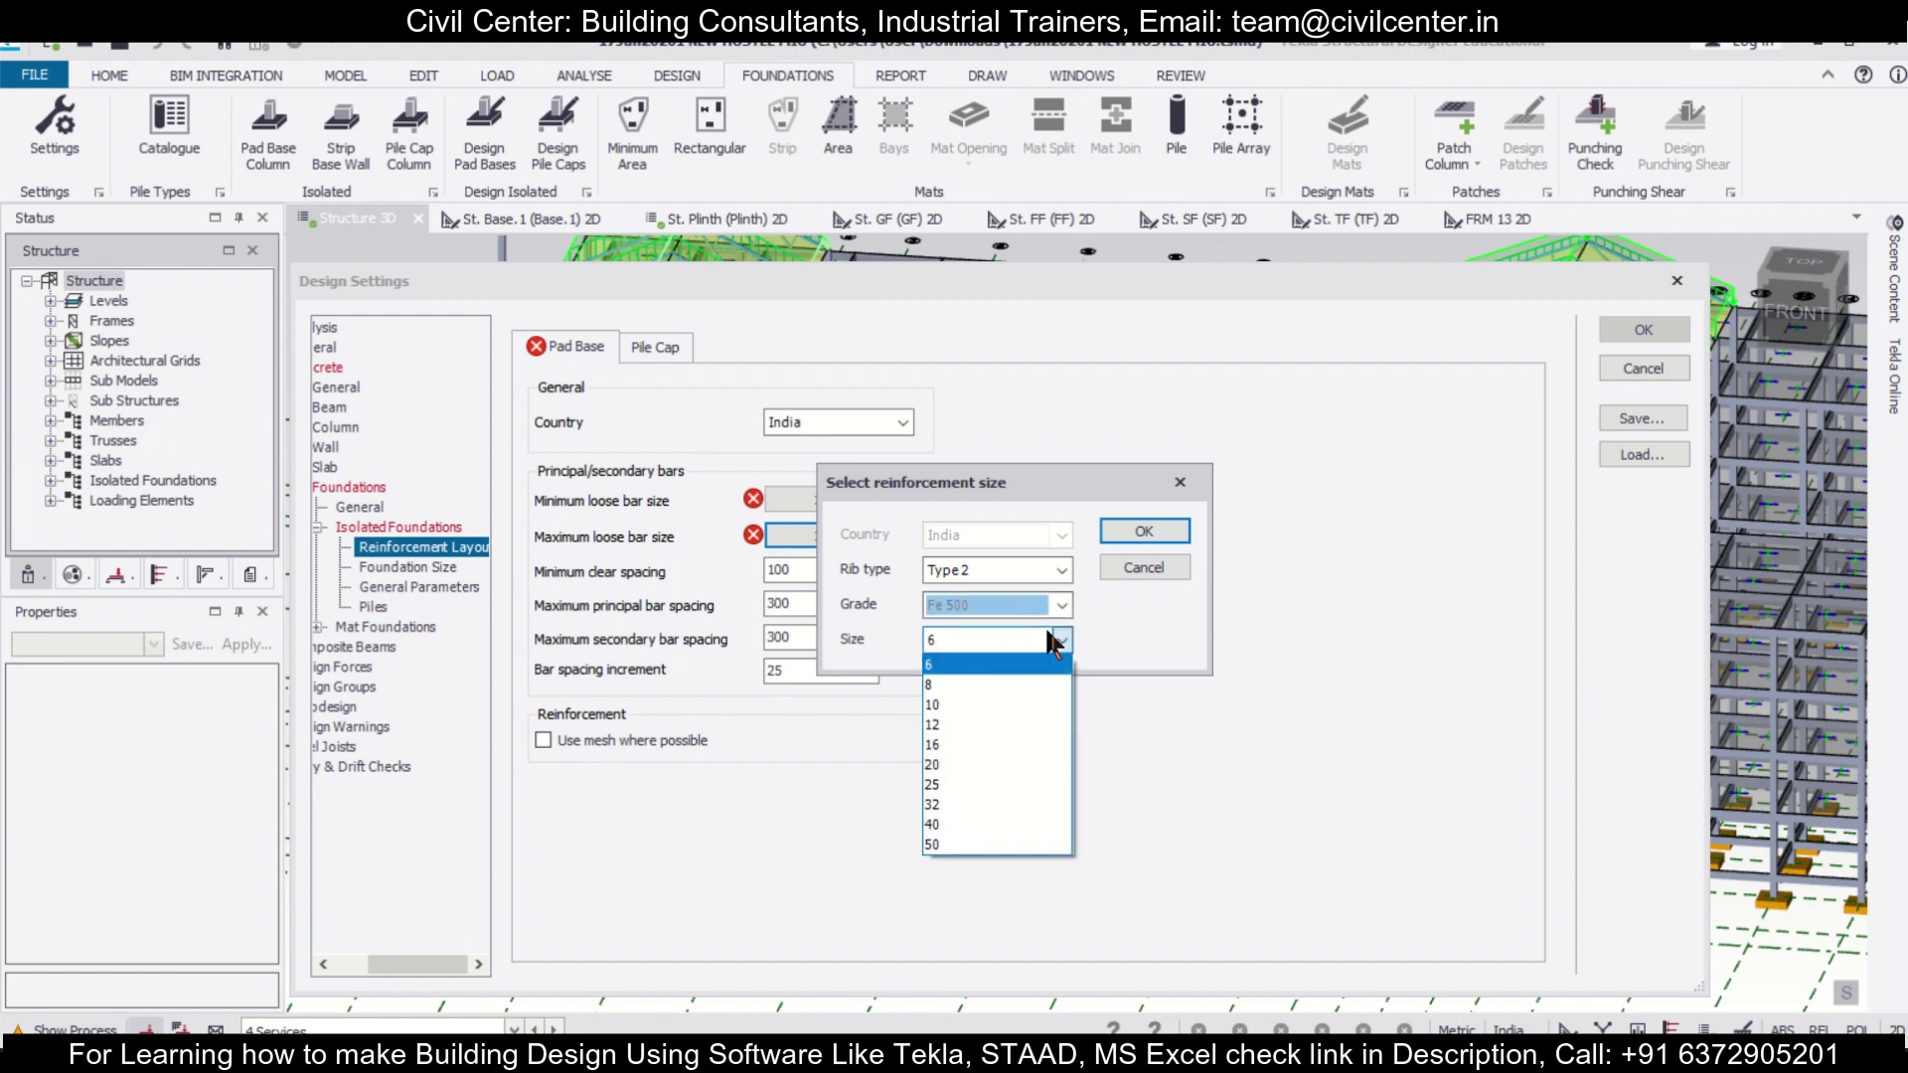
click(1044, 725)
click(1141, 533)
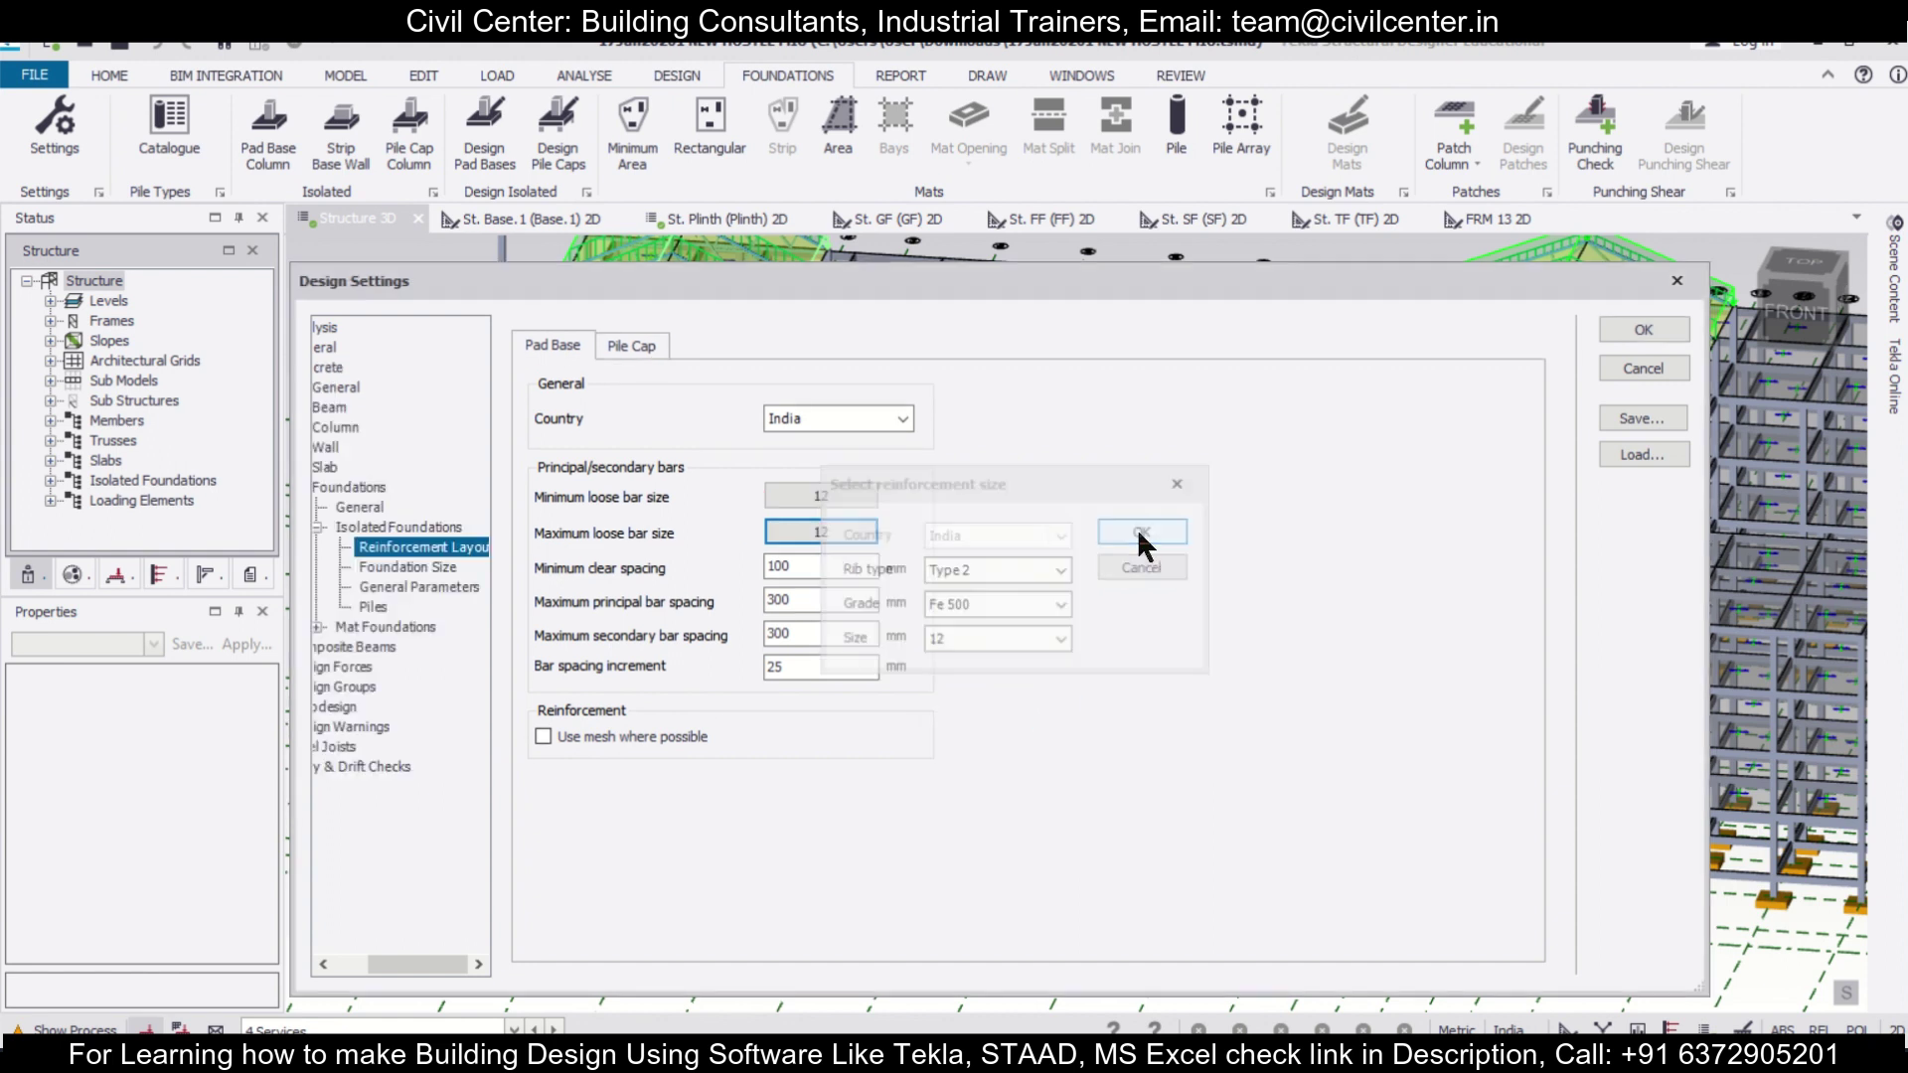
Set the maximum principal and secondary bar spacing to 200 mm each and accept the design settings
double_click(821, 600)
text(200)
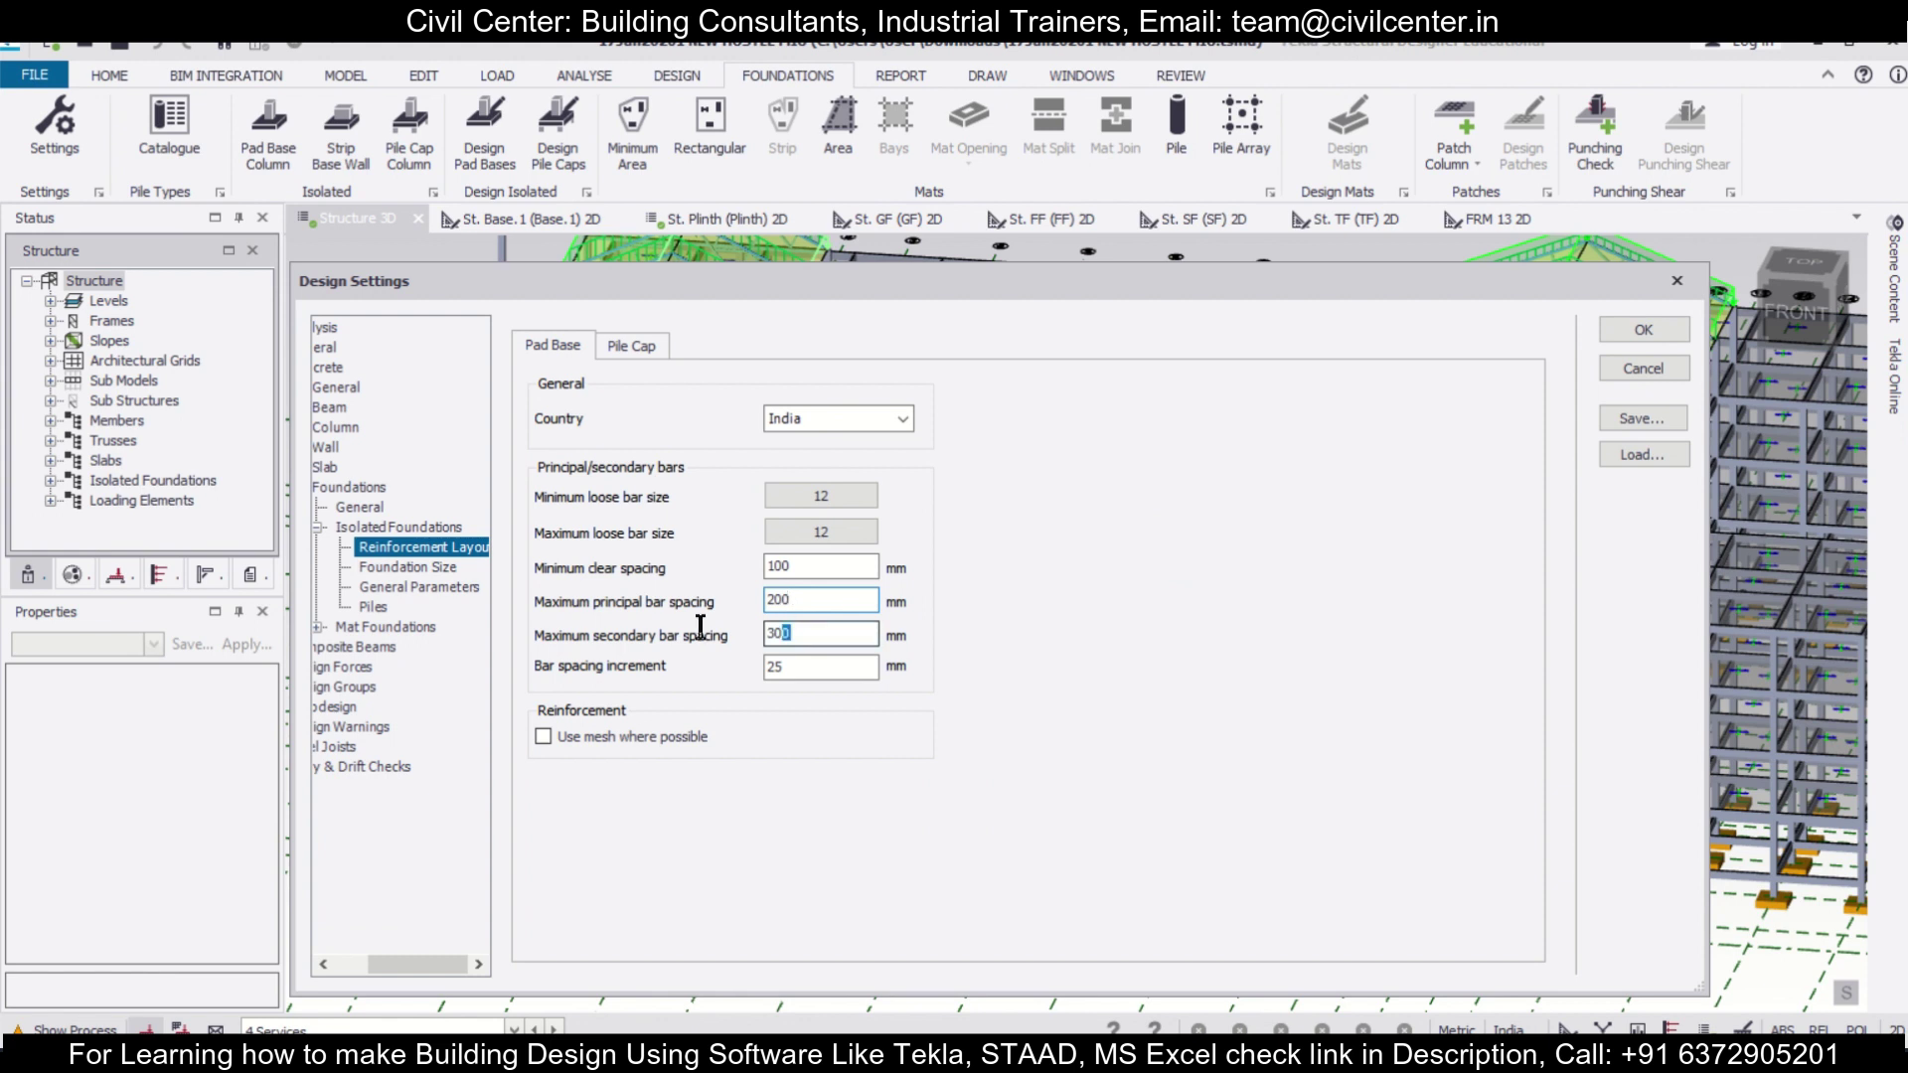
key(Tab)
text(200)
click(1644, 330)
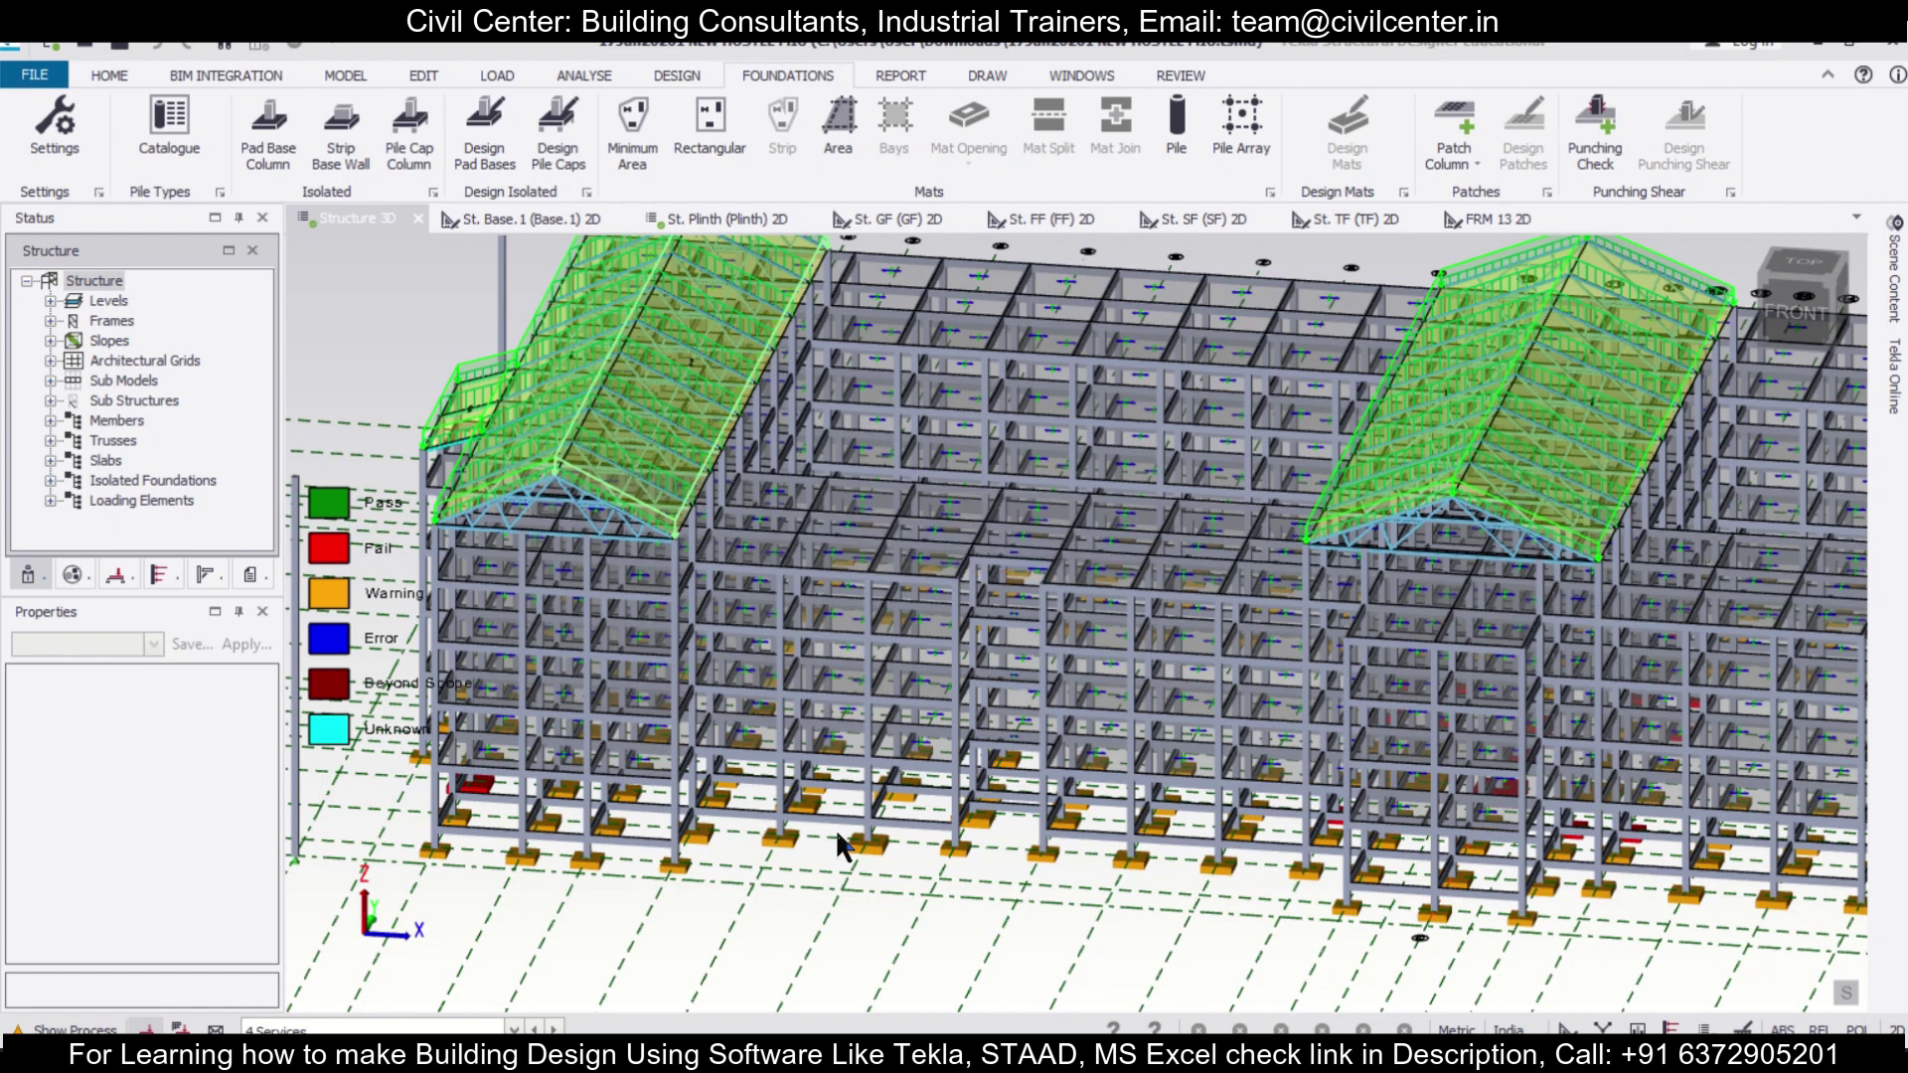
Examine the status colours of the pad bases from beneath the 3D structure
mouse_move(837, 838)
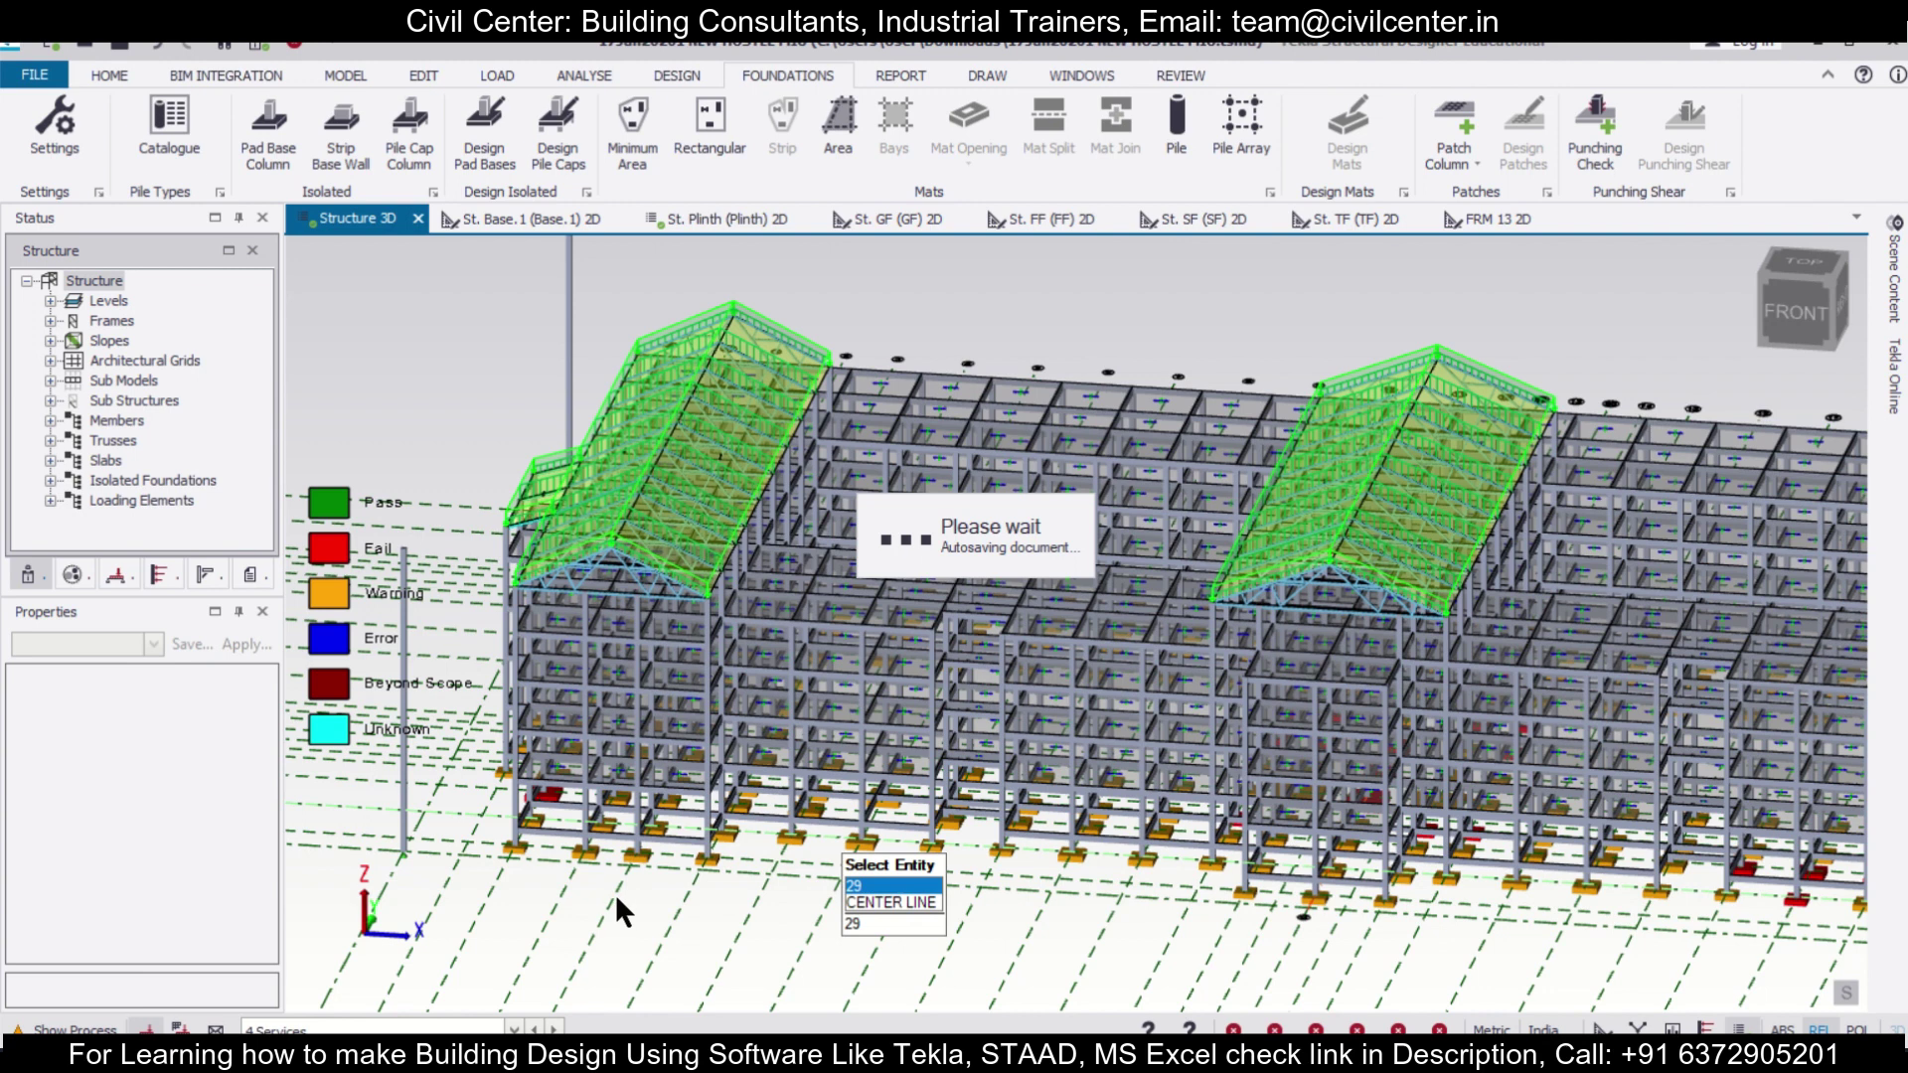
scroll(624, 886, up, 5)
scroll(795, 887, down, 3)
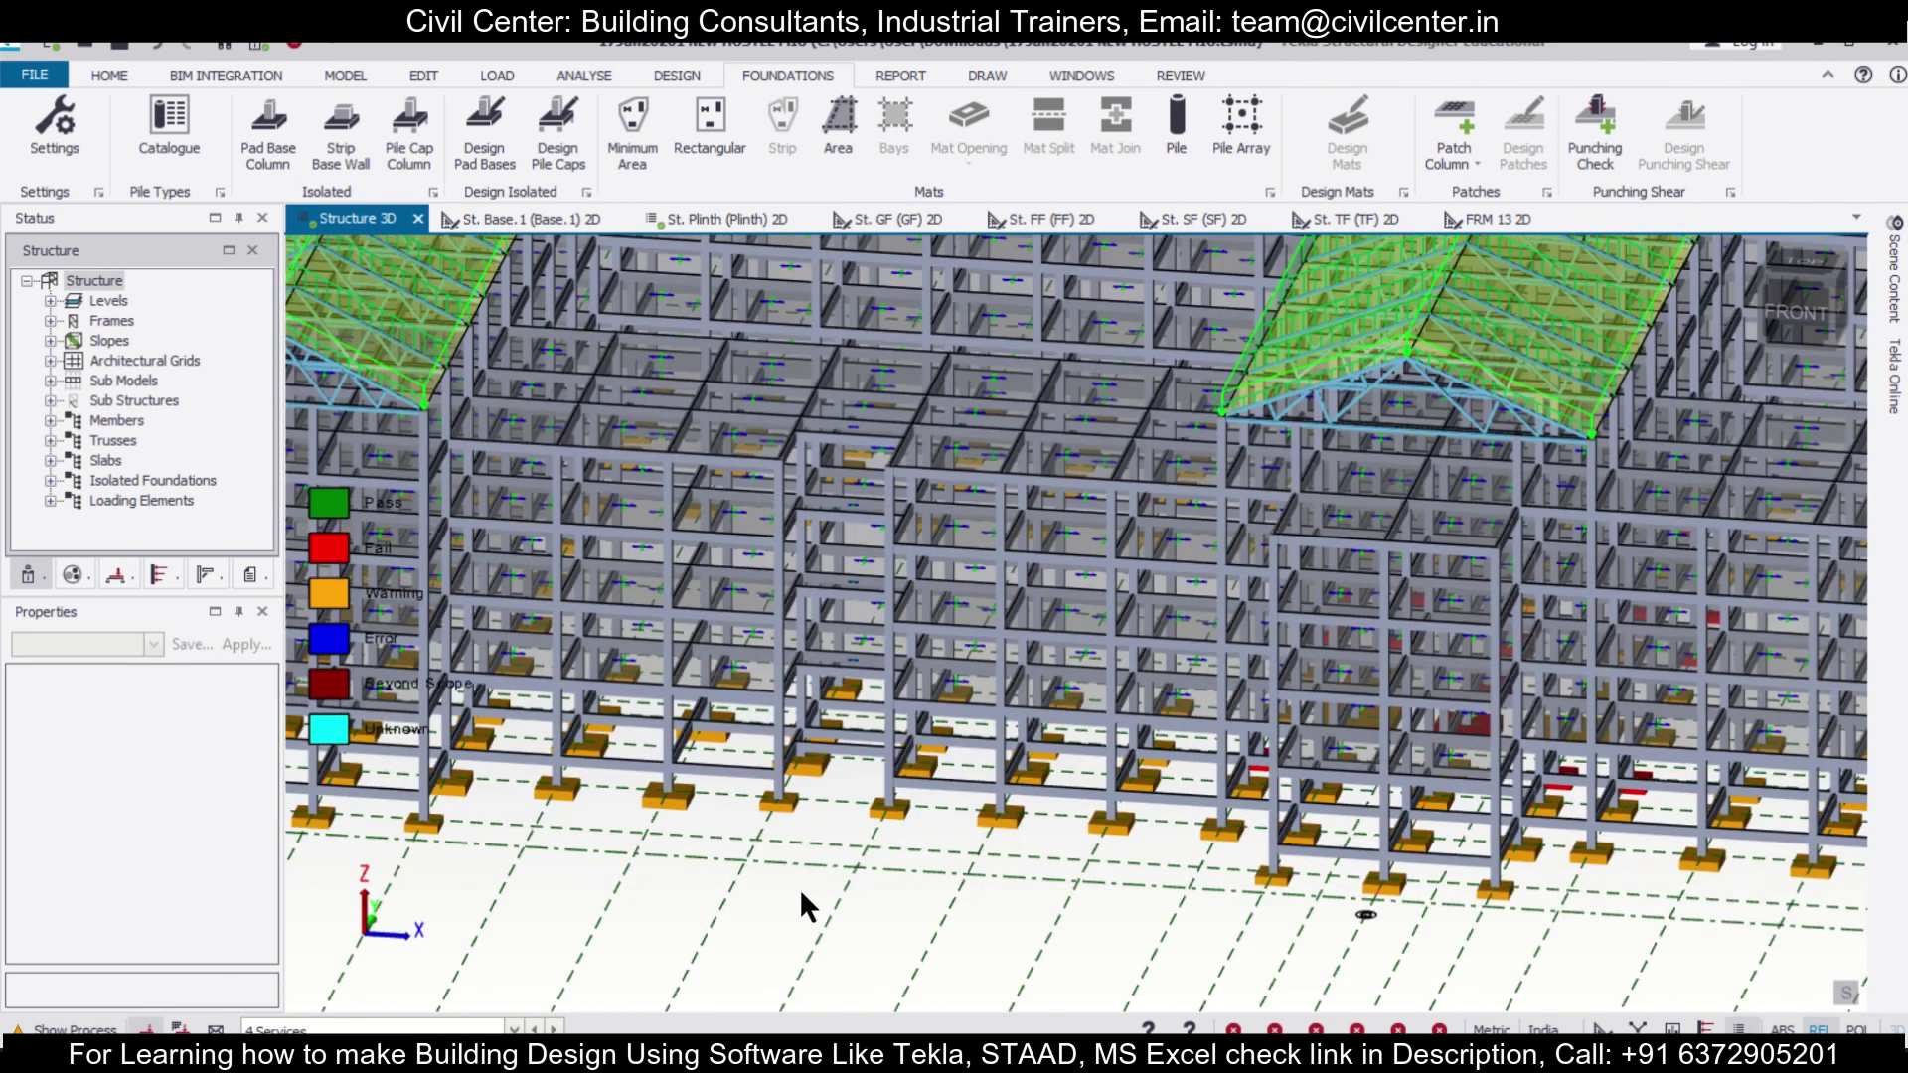
middle_drag(844, 706, 883, 678)
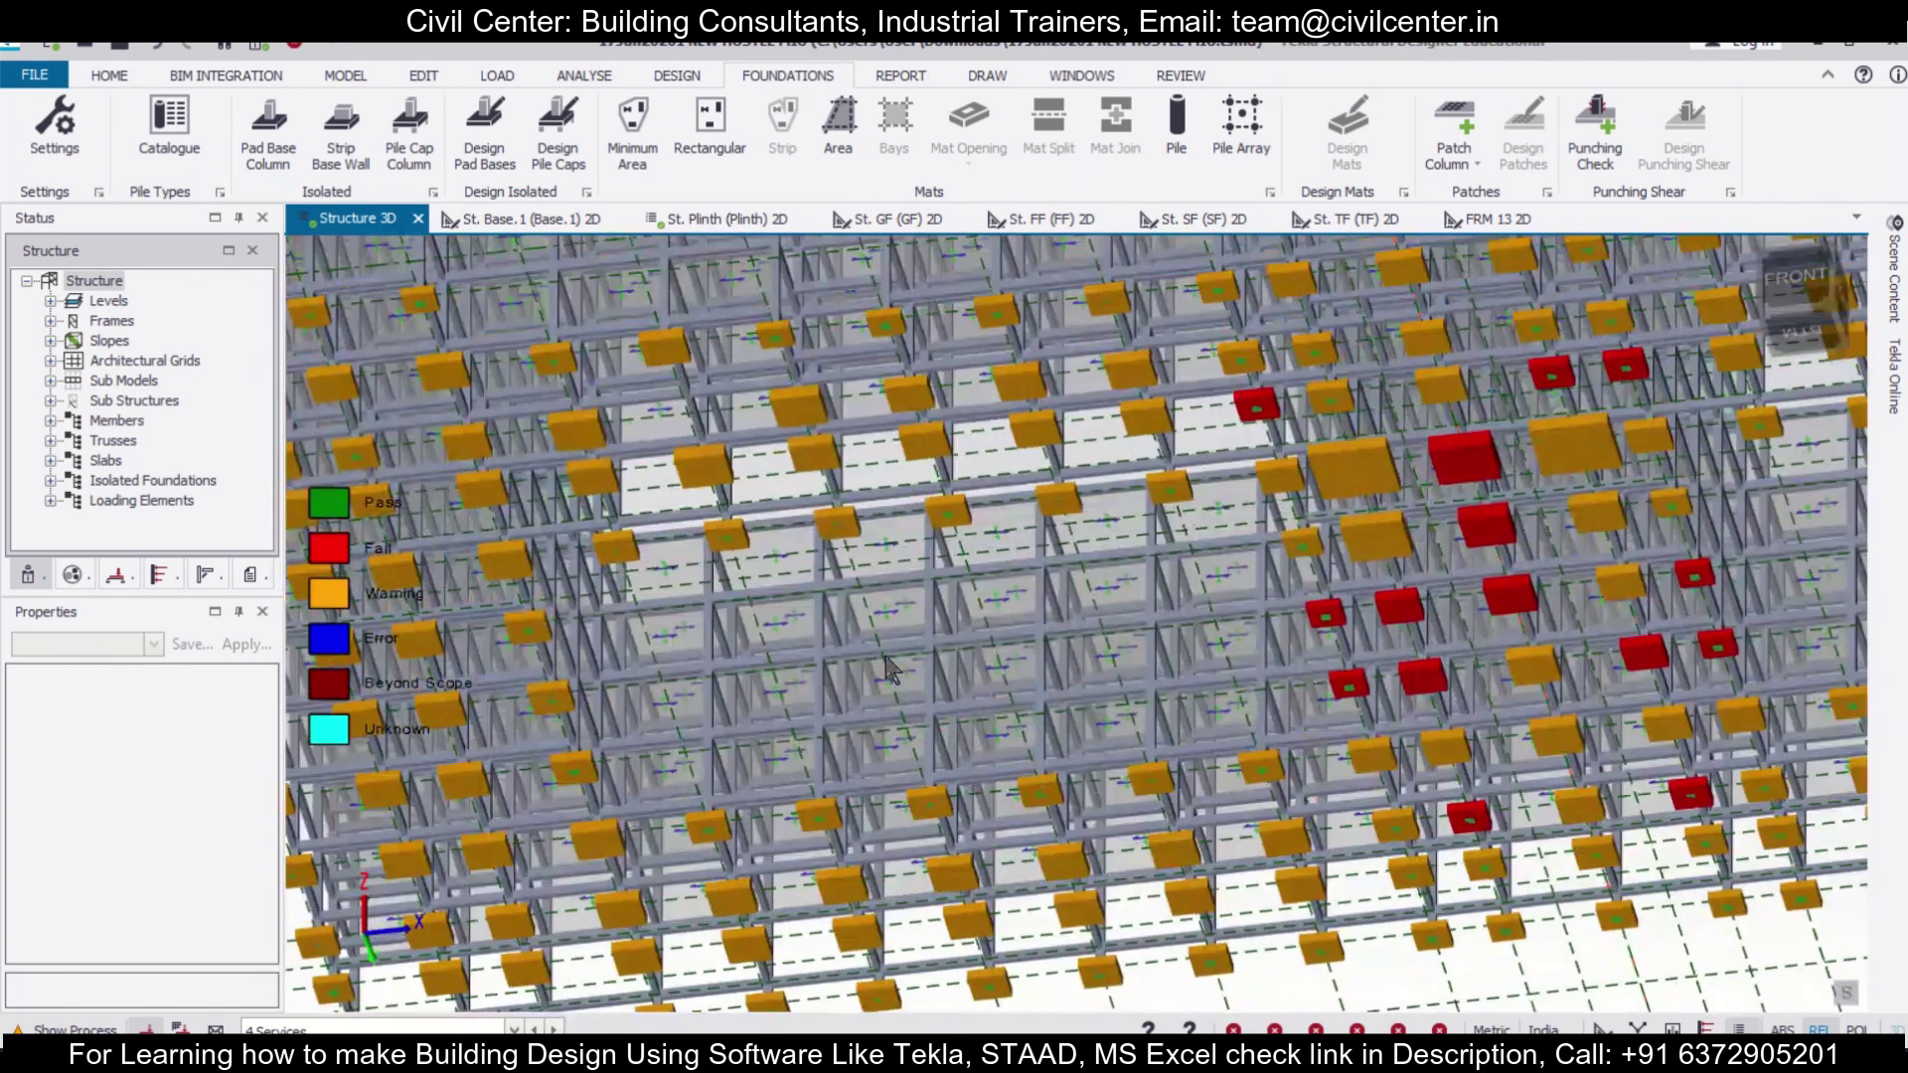
mouse_move(882, 678)
scroll(883, 678, down, 2)
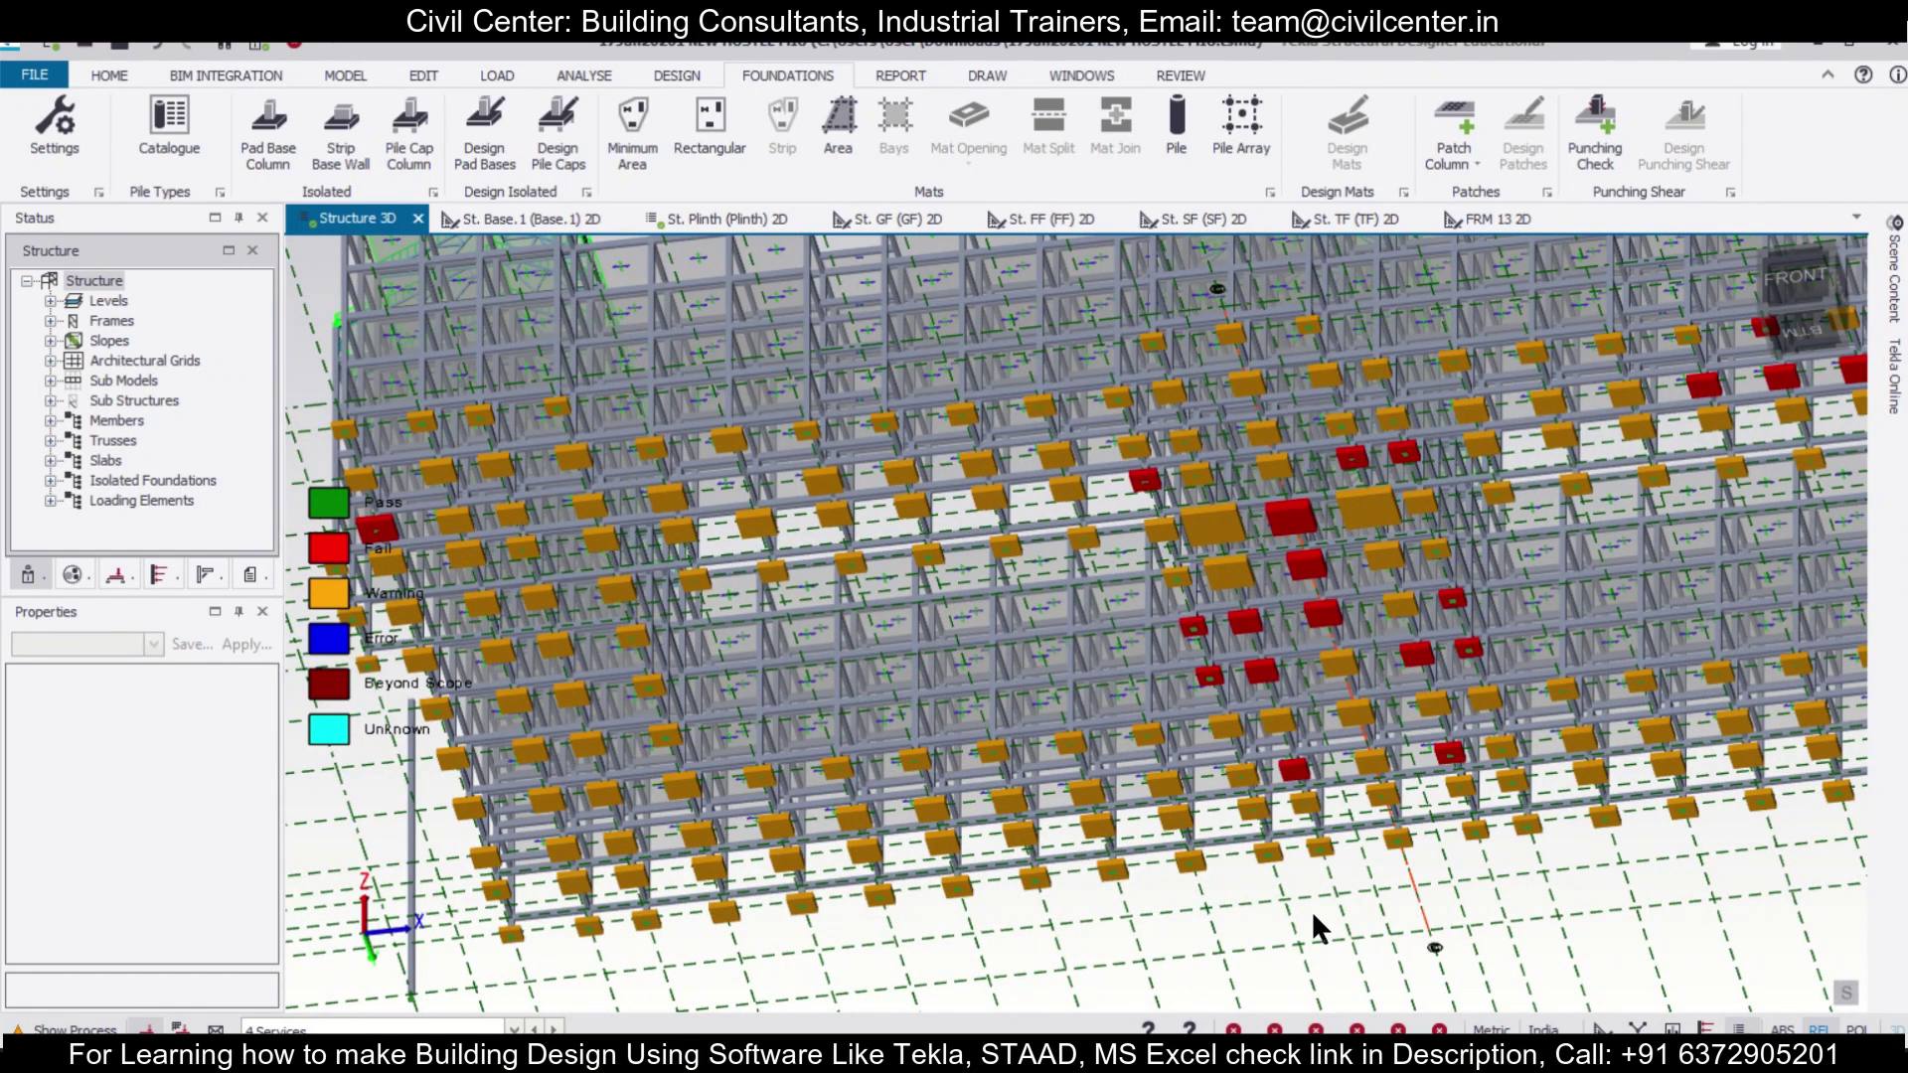
middle_drag(1308, 904, 1405, 1000)
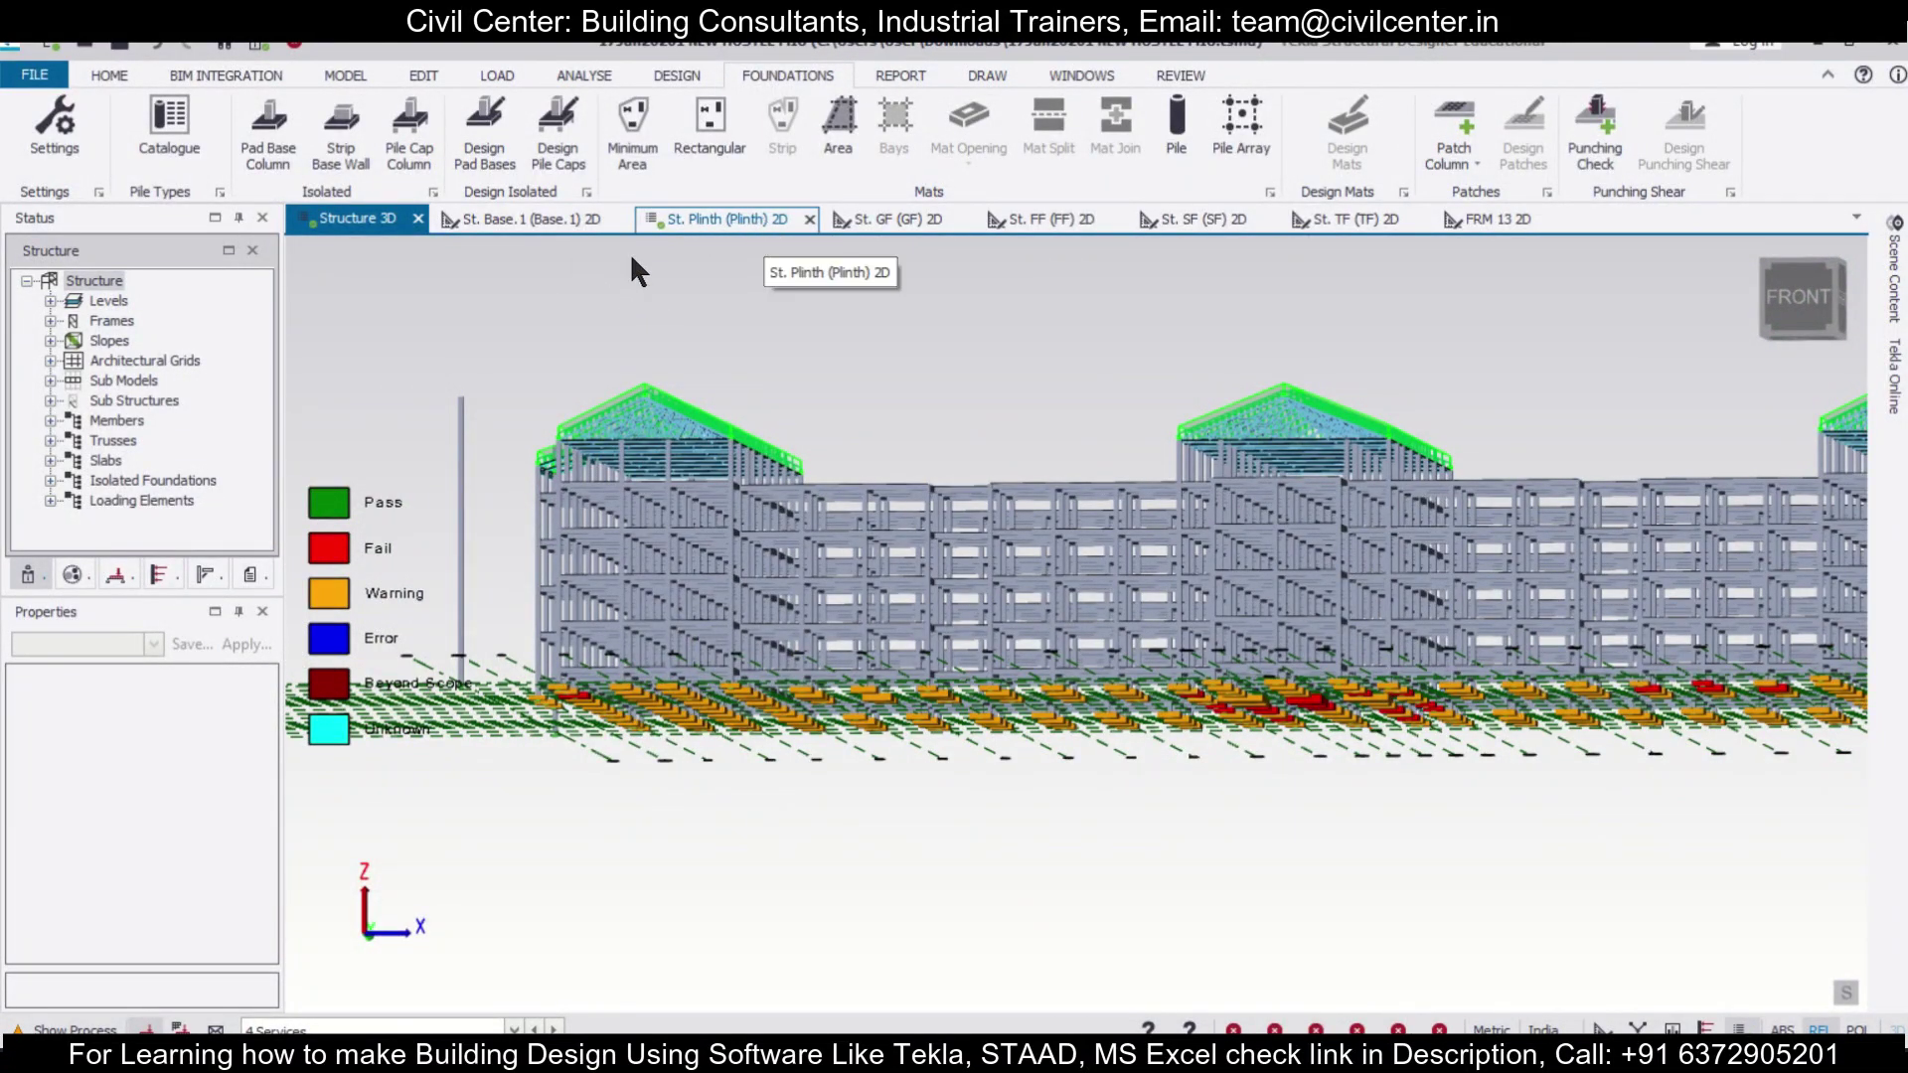
Open the St. Fdn (Fdn) level as a 2D view and run the isolated pad base design
click(50, 300)
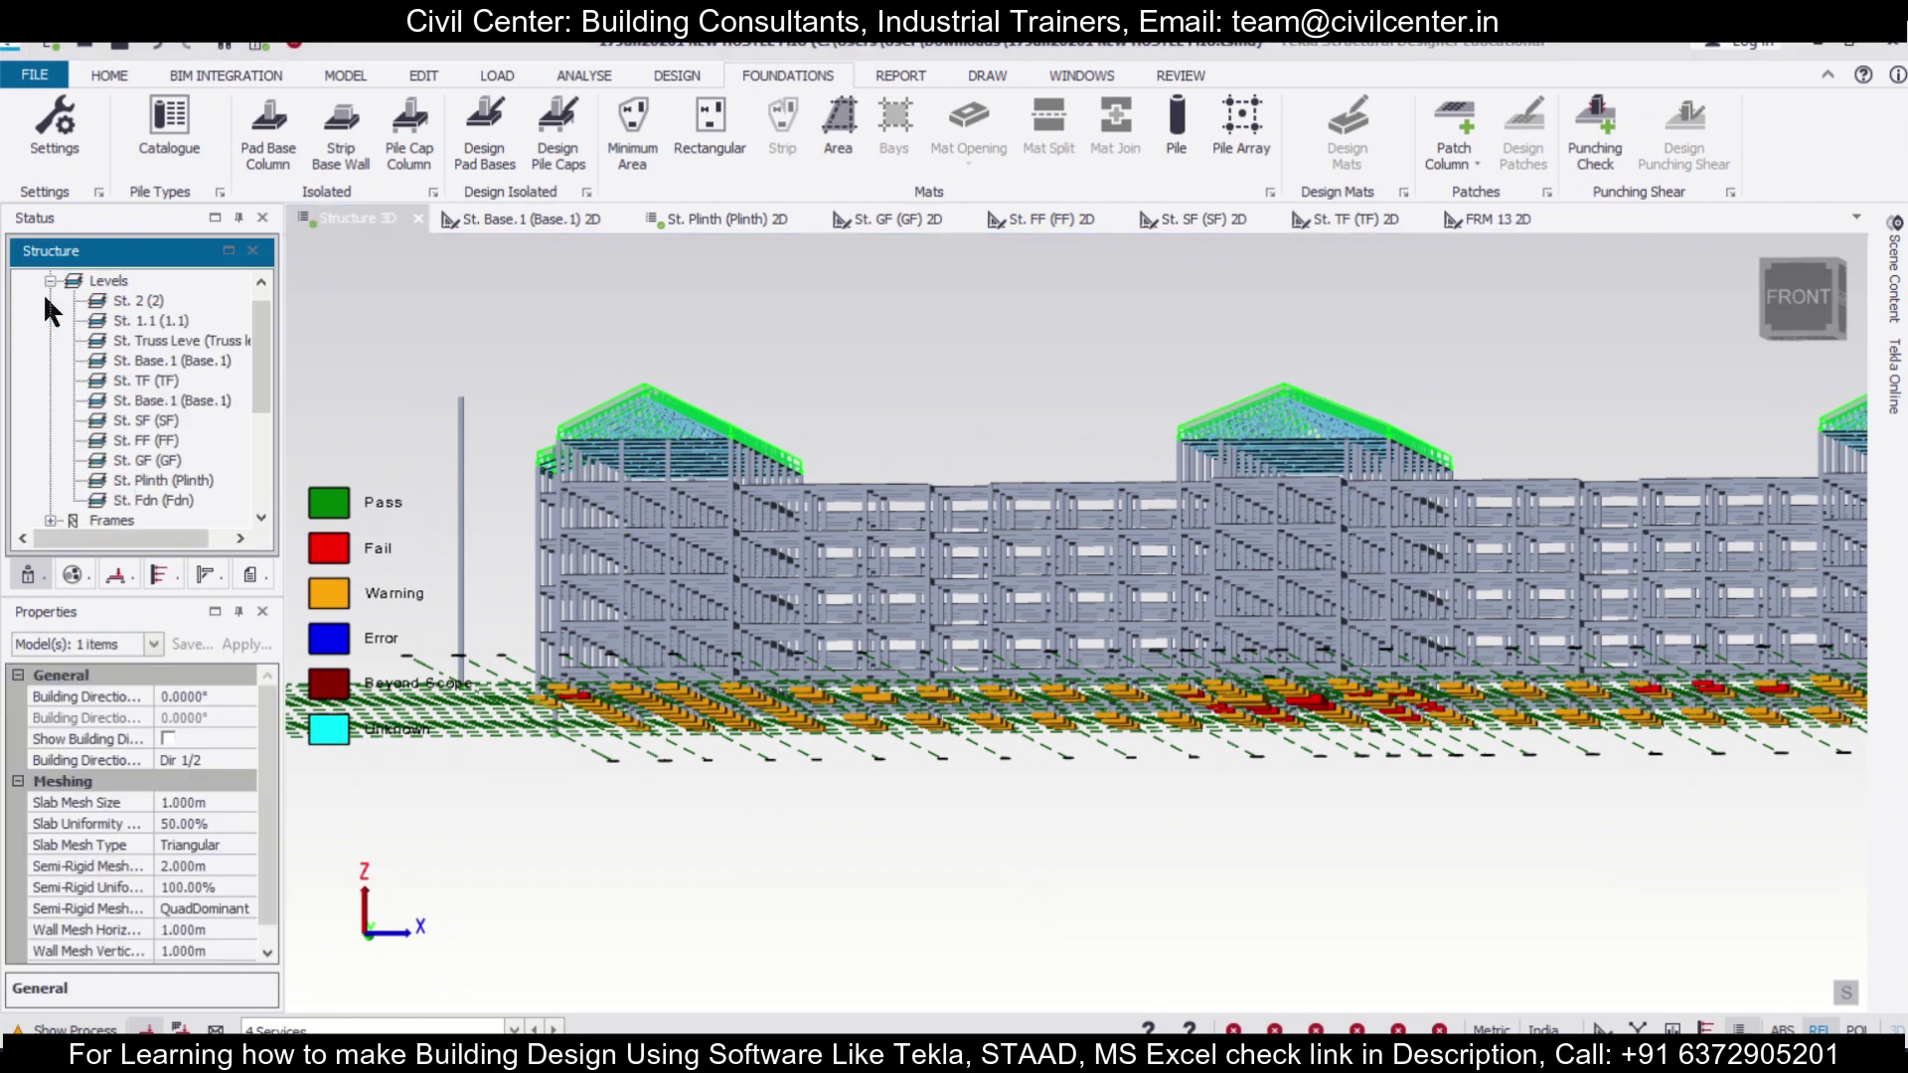
double_click(149, 500)
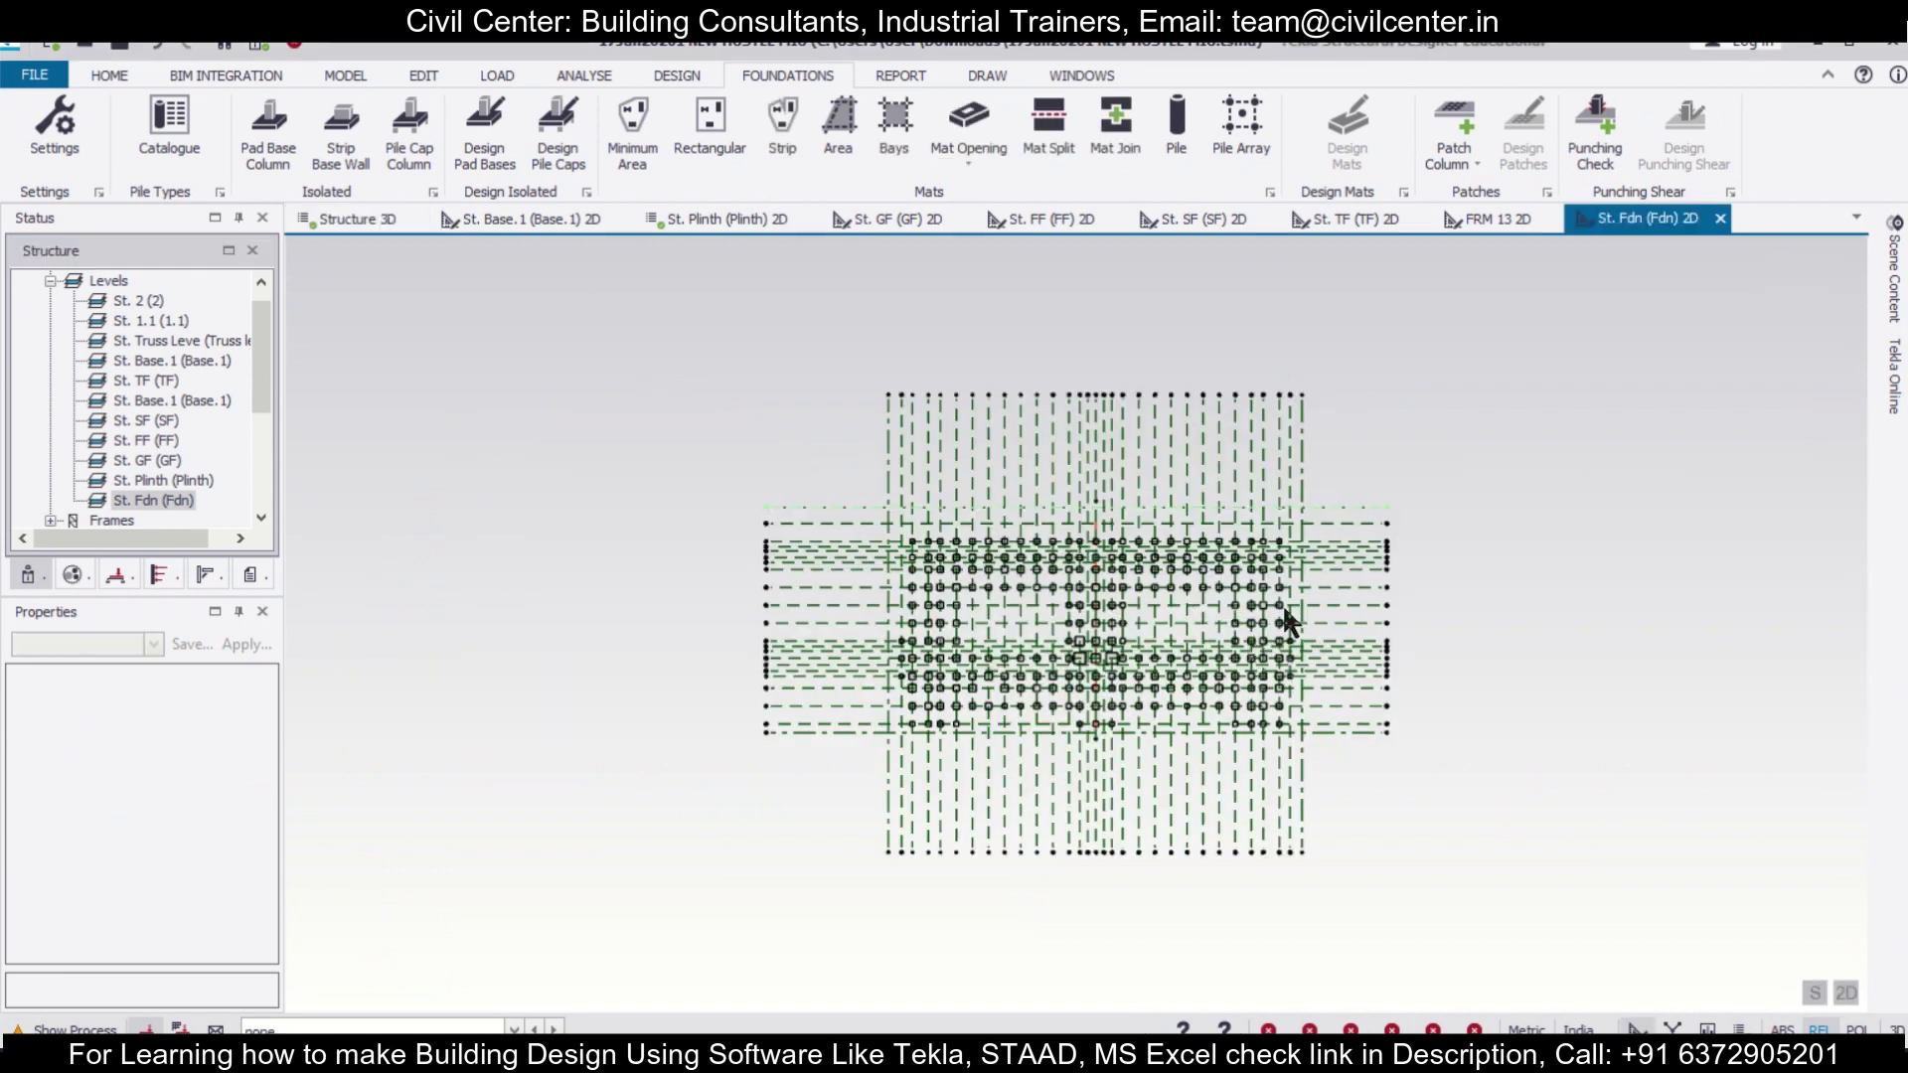
scroll(1285, 604, up, 4)
mouse_move(747, 437)
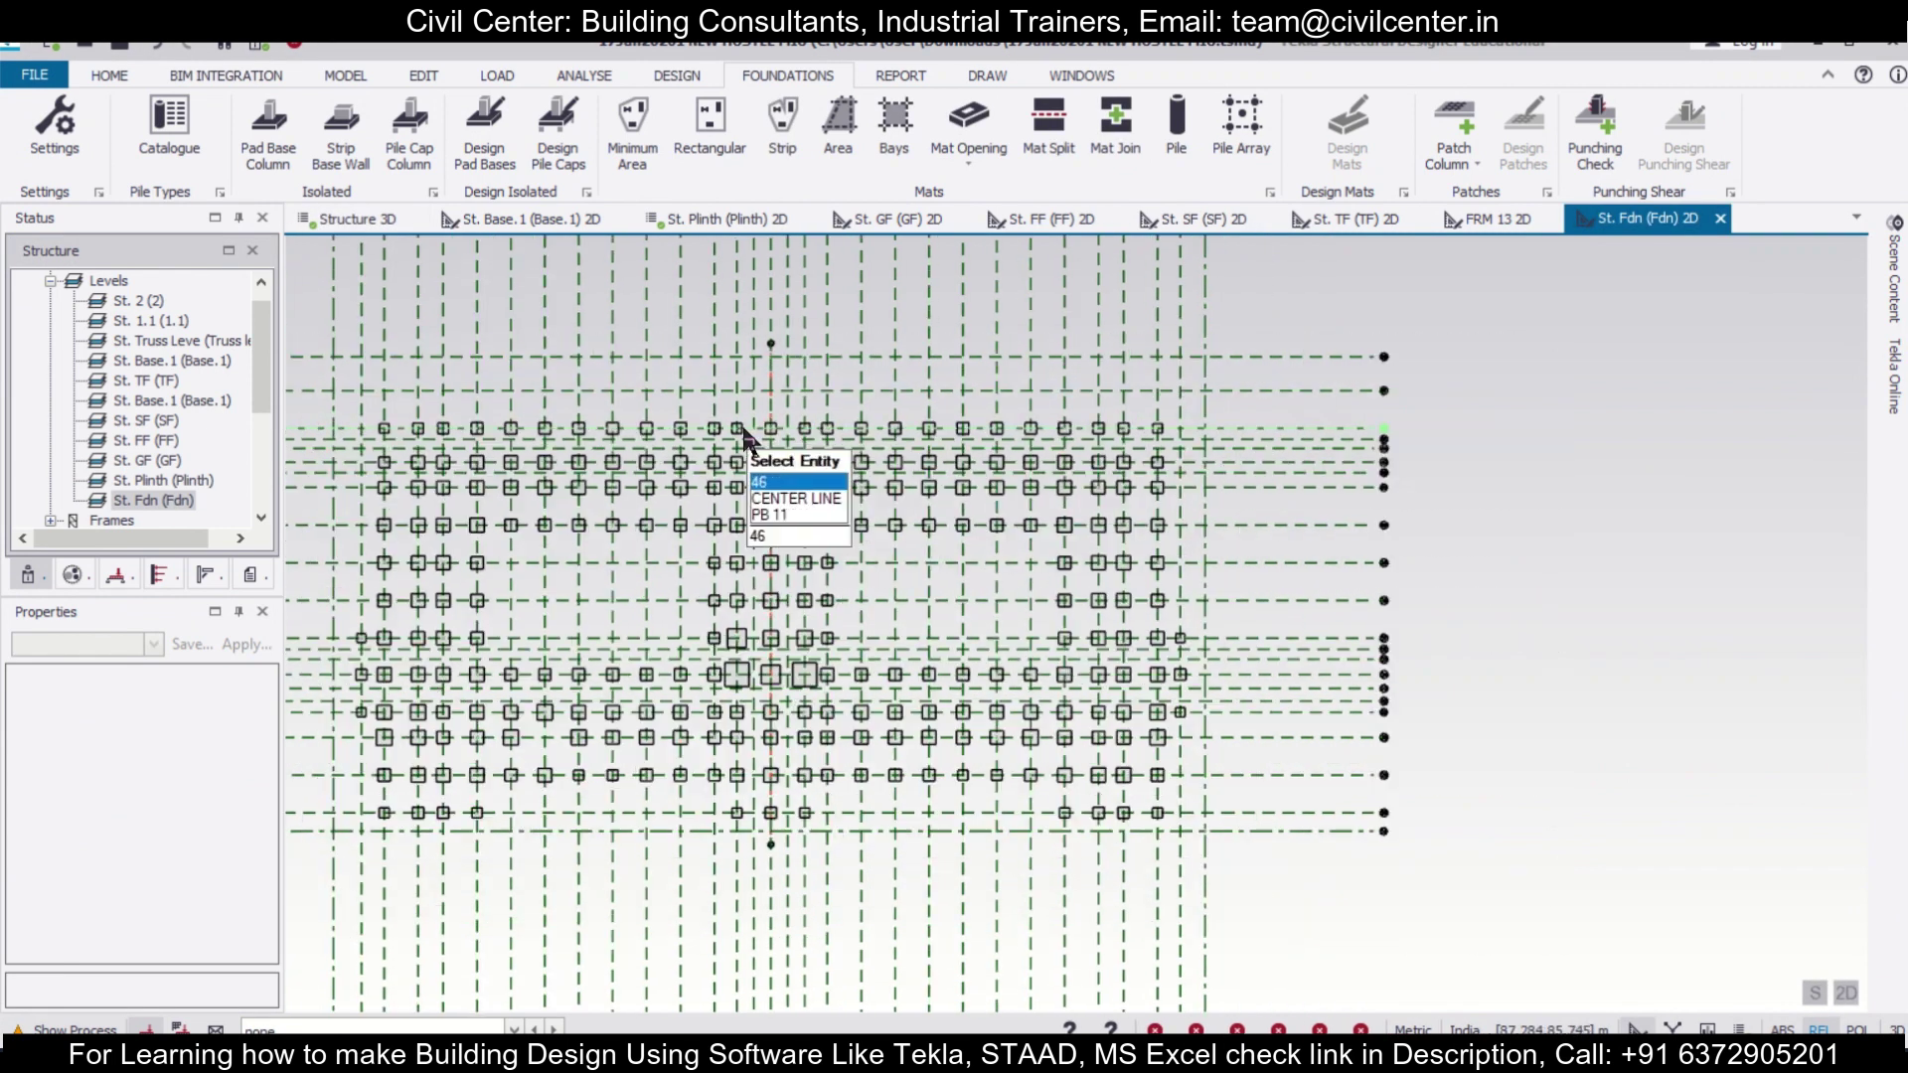
scroll(934, 401, up, 2)
scroll(1231, 642, up, 2)
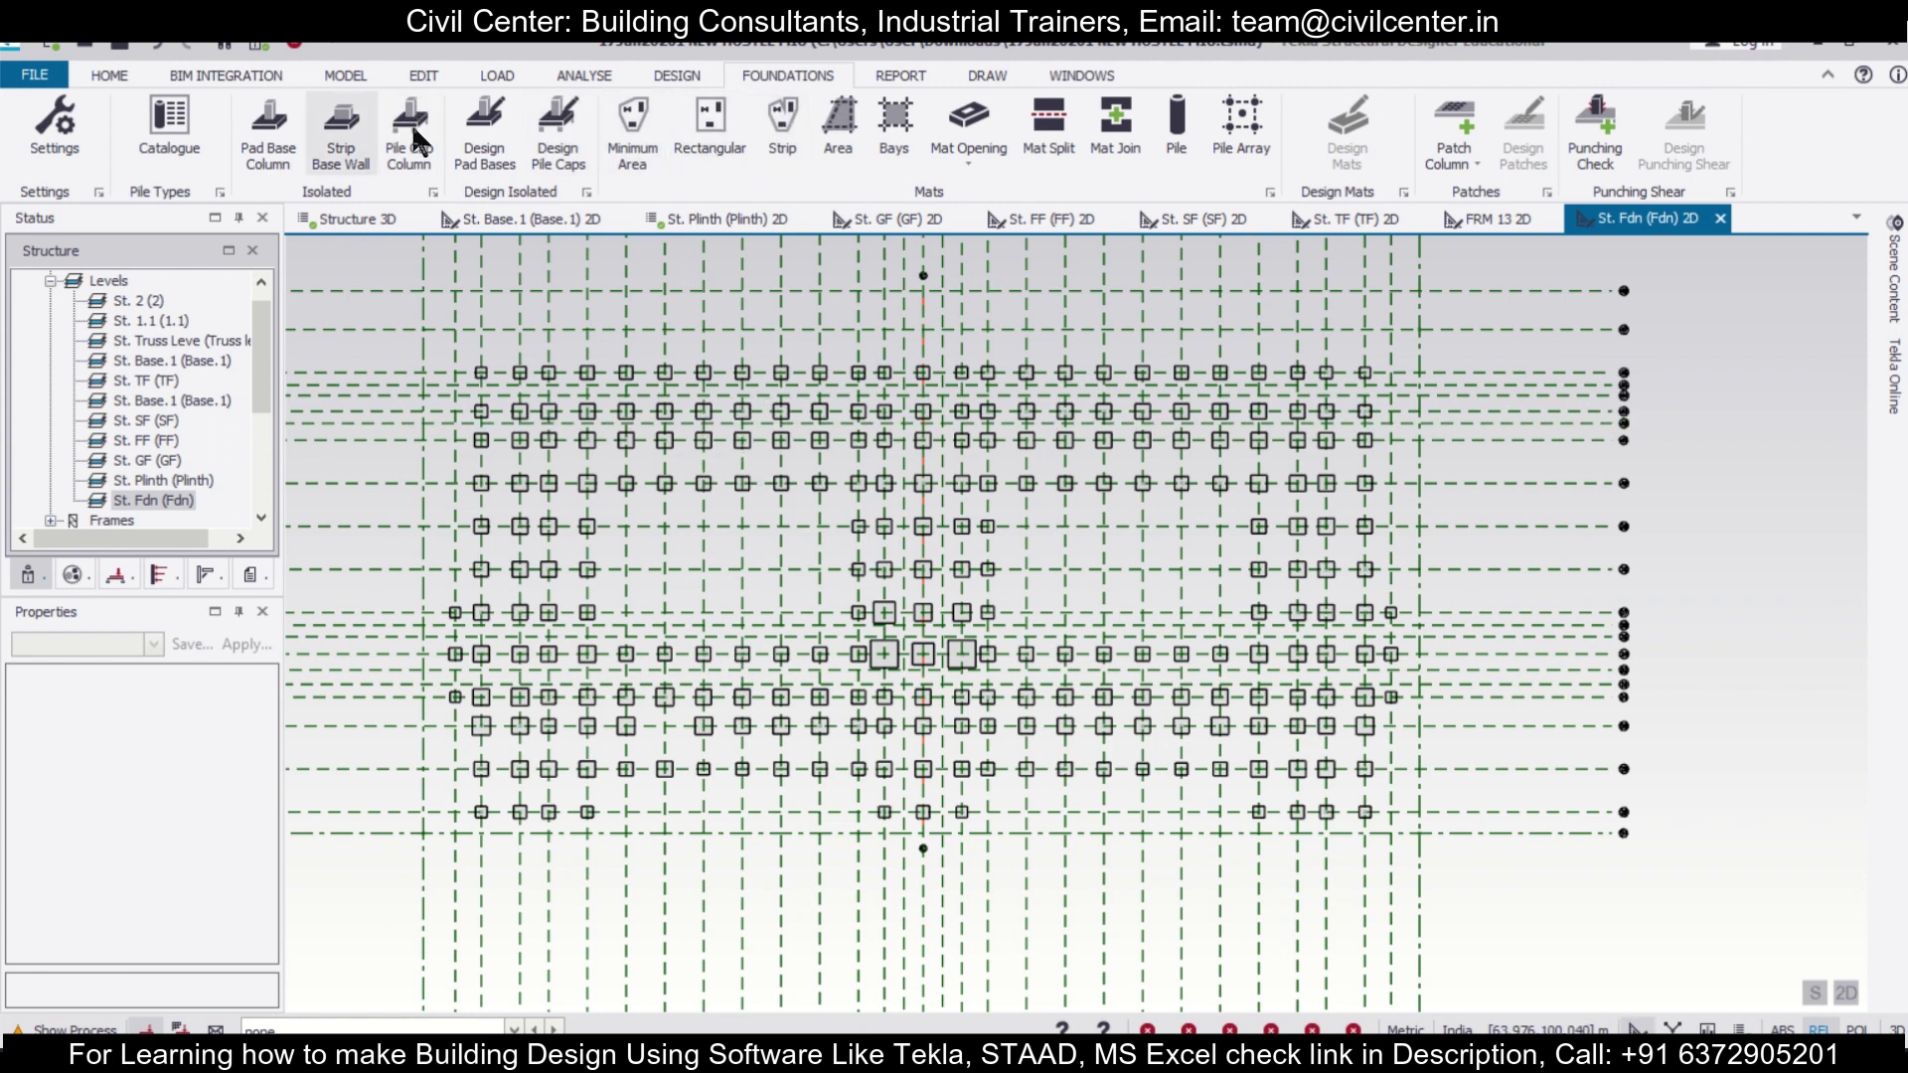
click(476, 139)
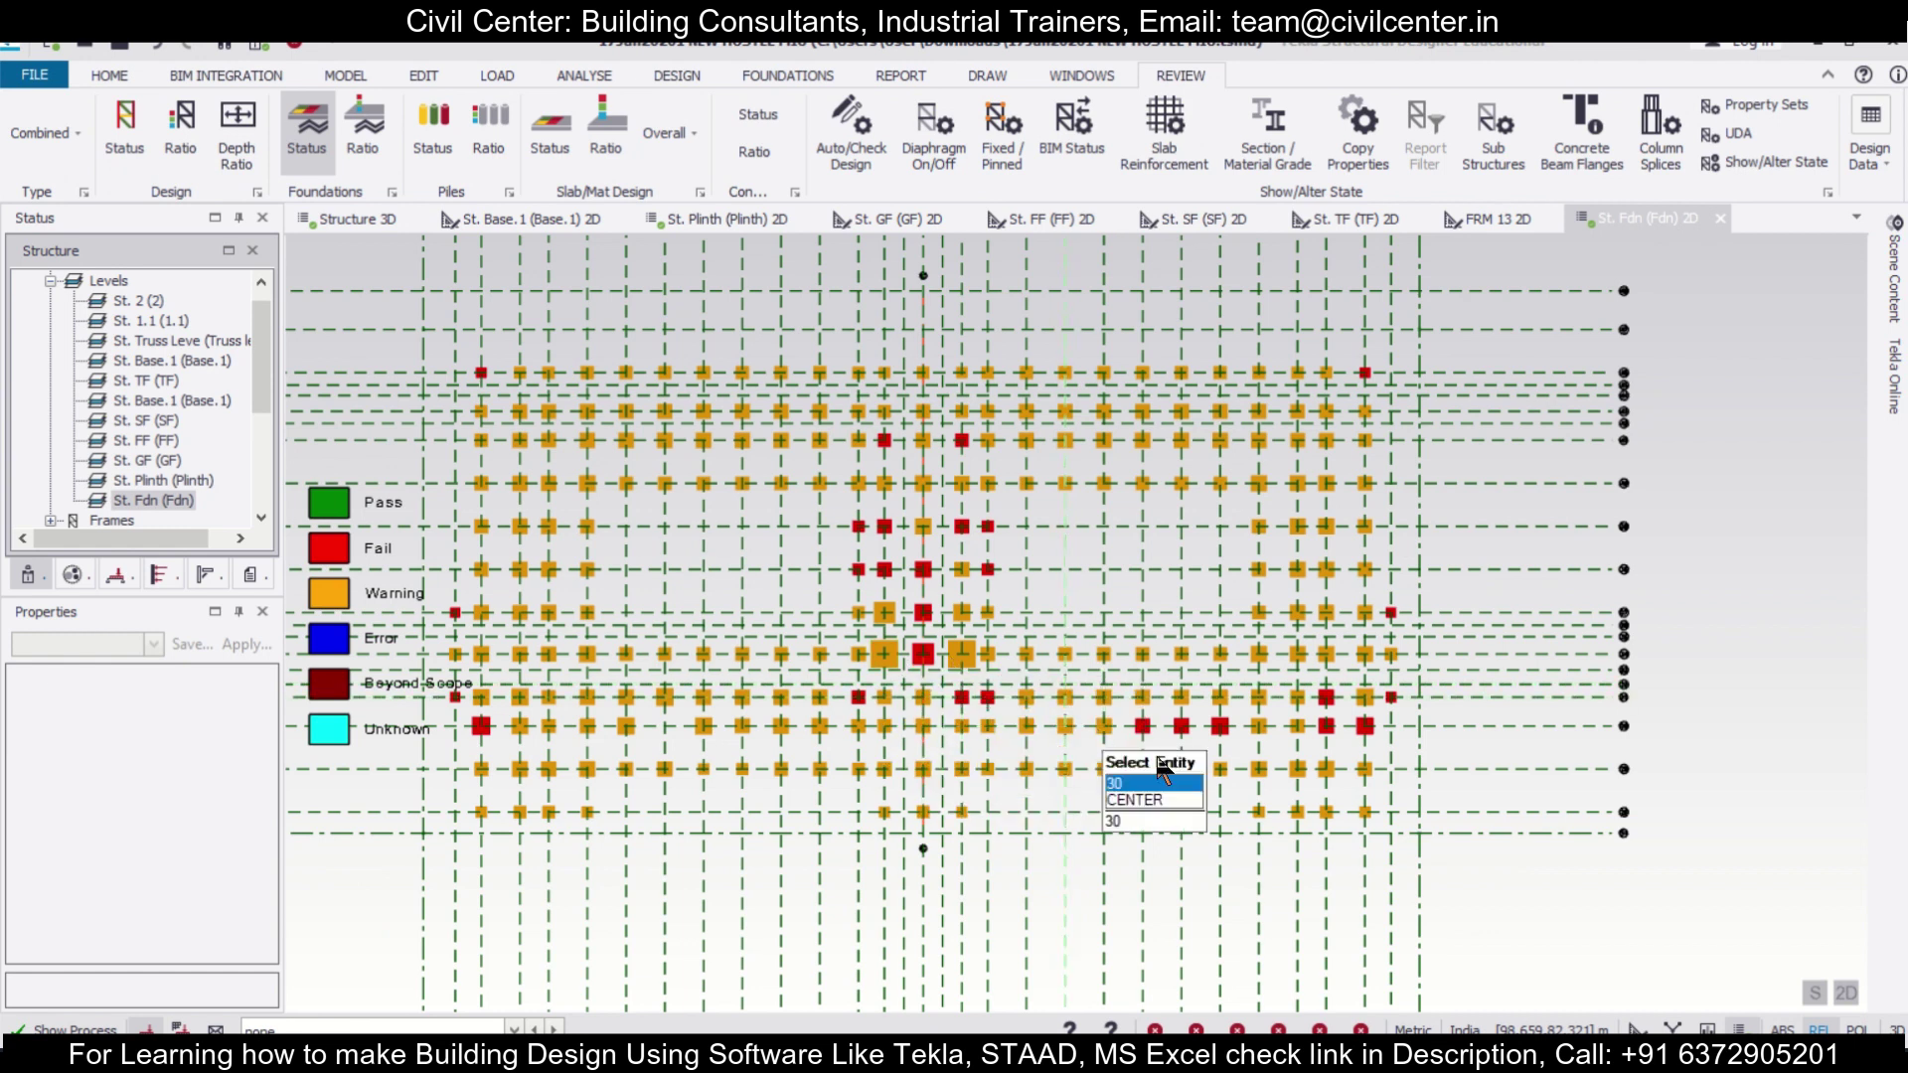
Run Check Member on the failing pad base PB 255 at the upper-left corner of the foundation plan
scroll(1364, 375, up, 1)
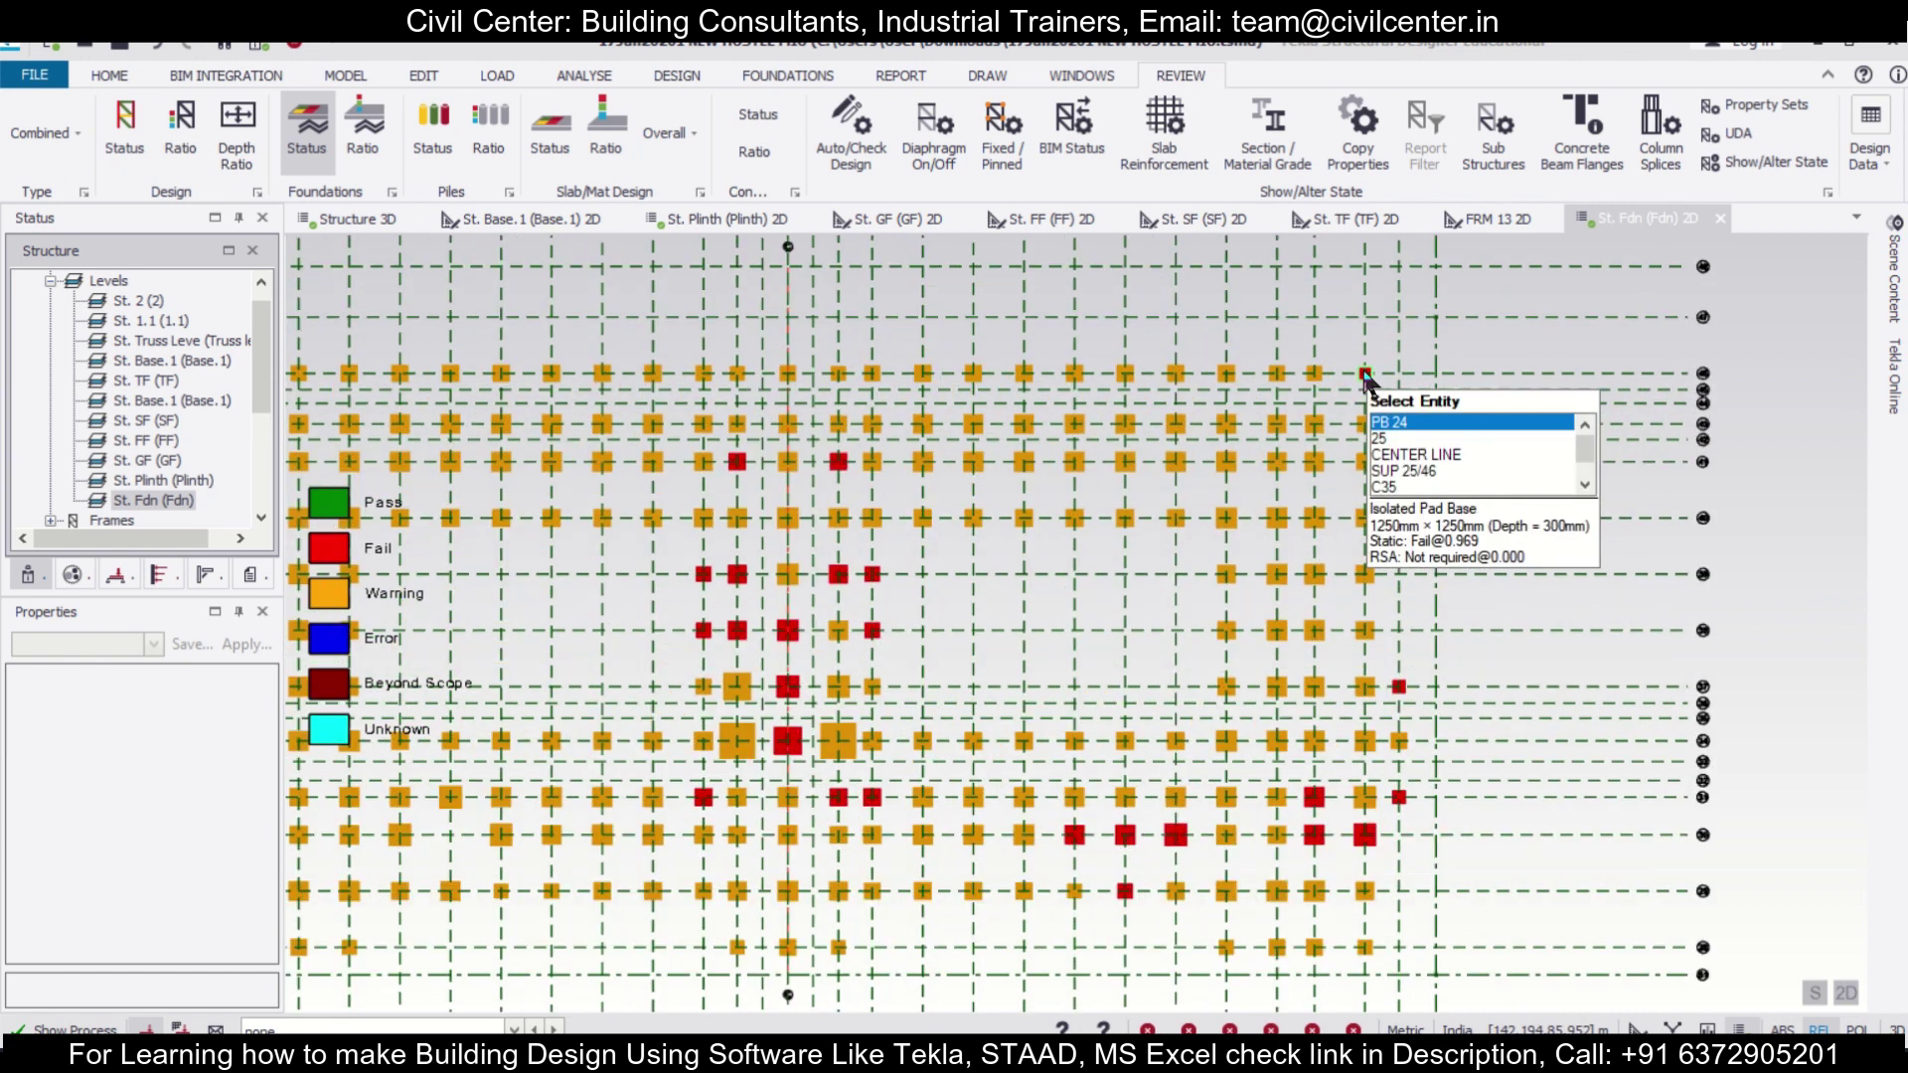
scroll(1365, 375, down, 1)
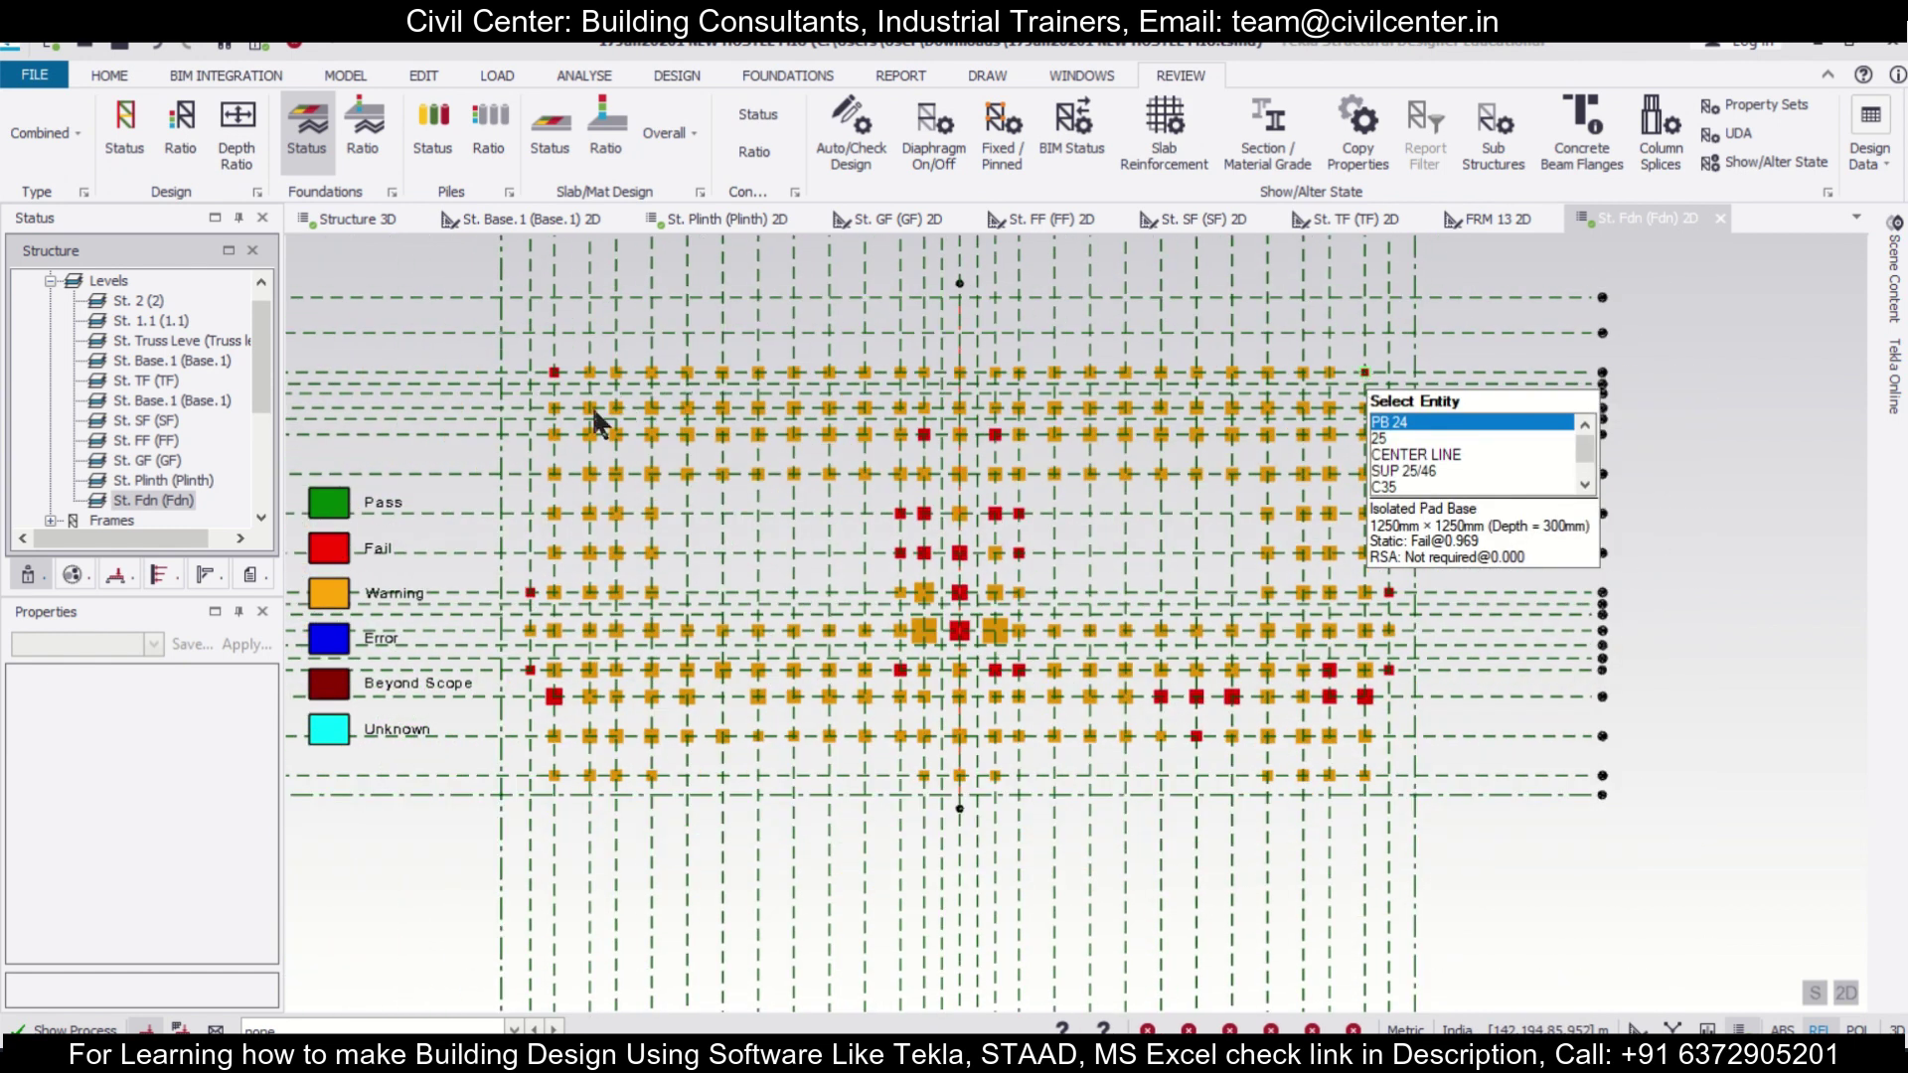
scroll(498, 344, up, 1)
scroll(553, 363, up, 3)
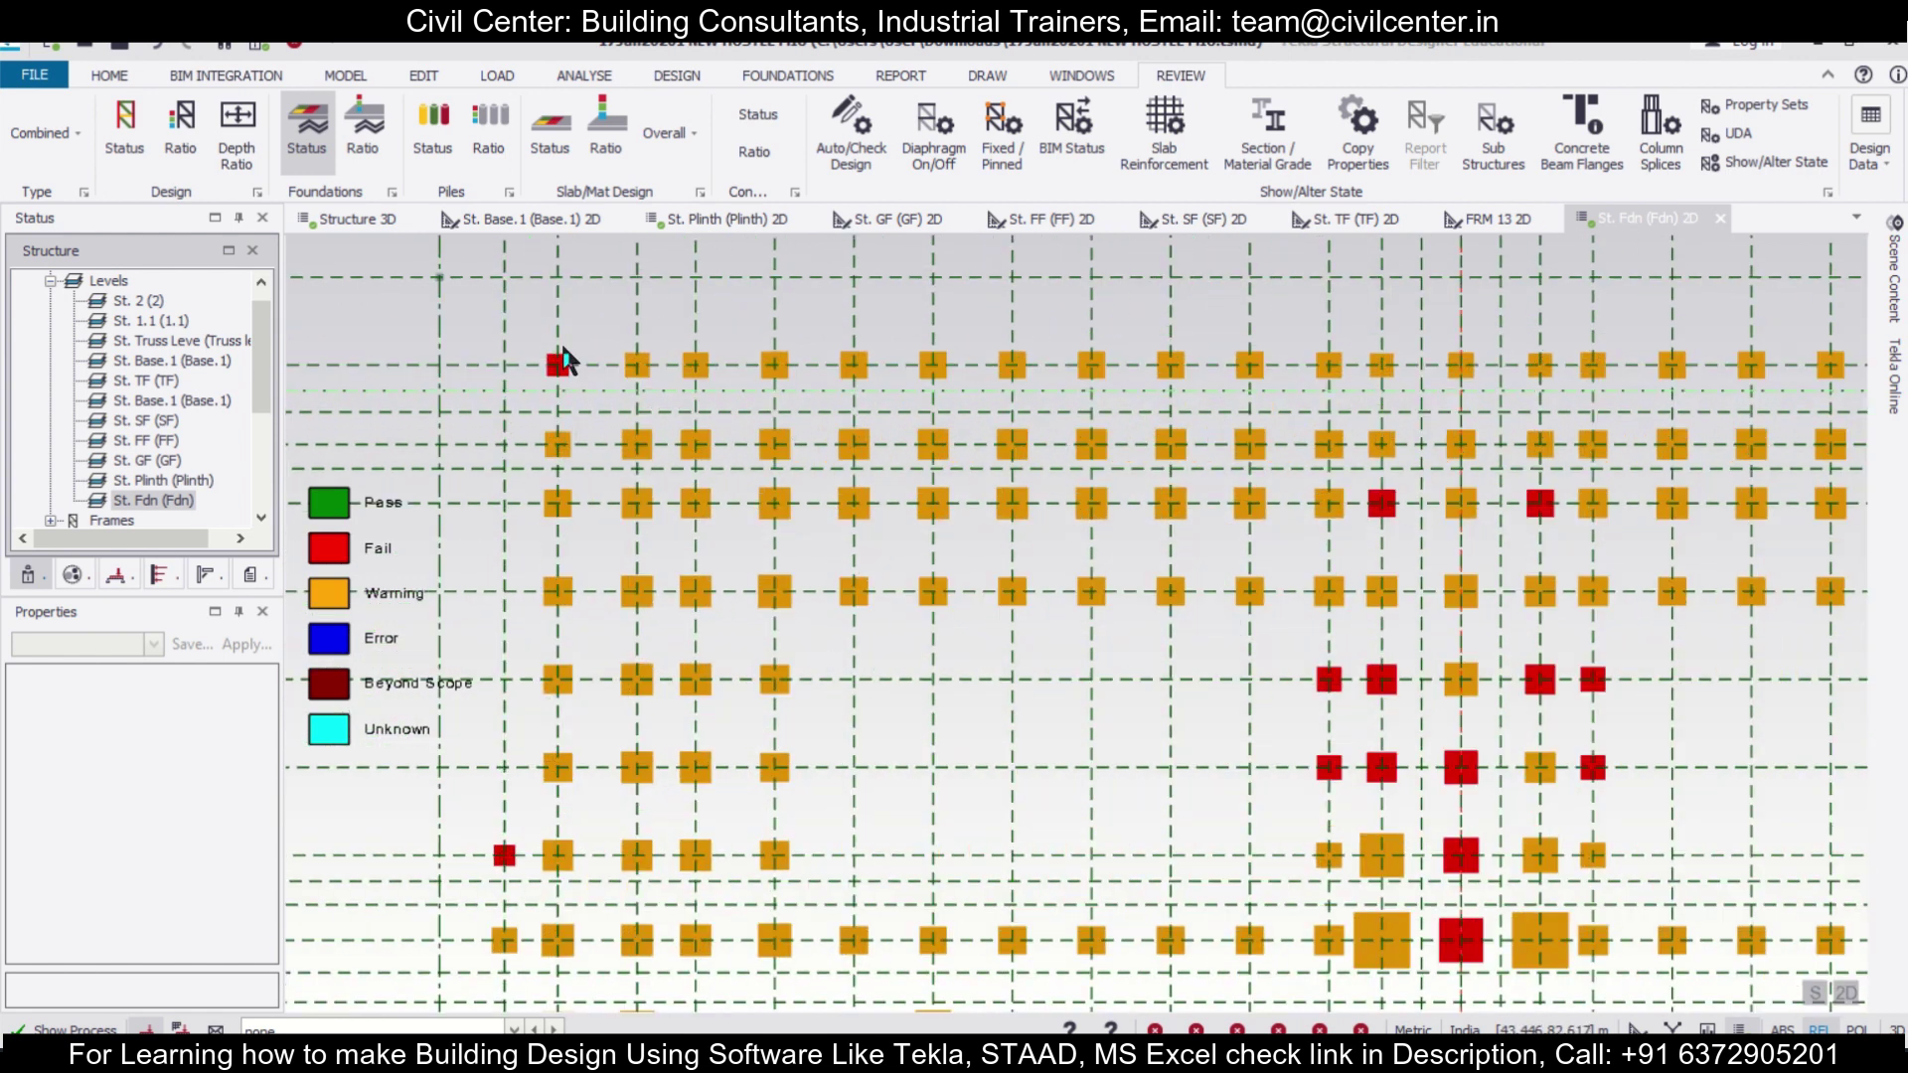
click(579, 390)
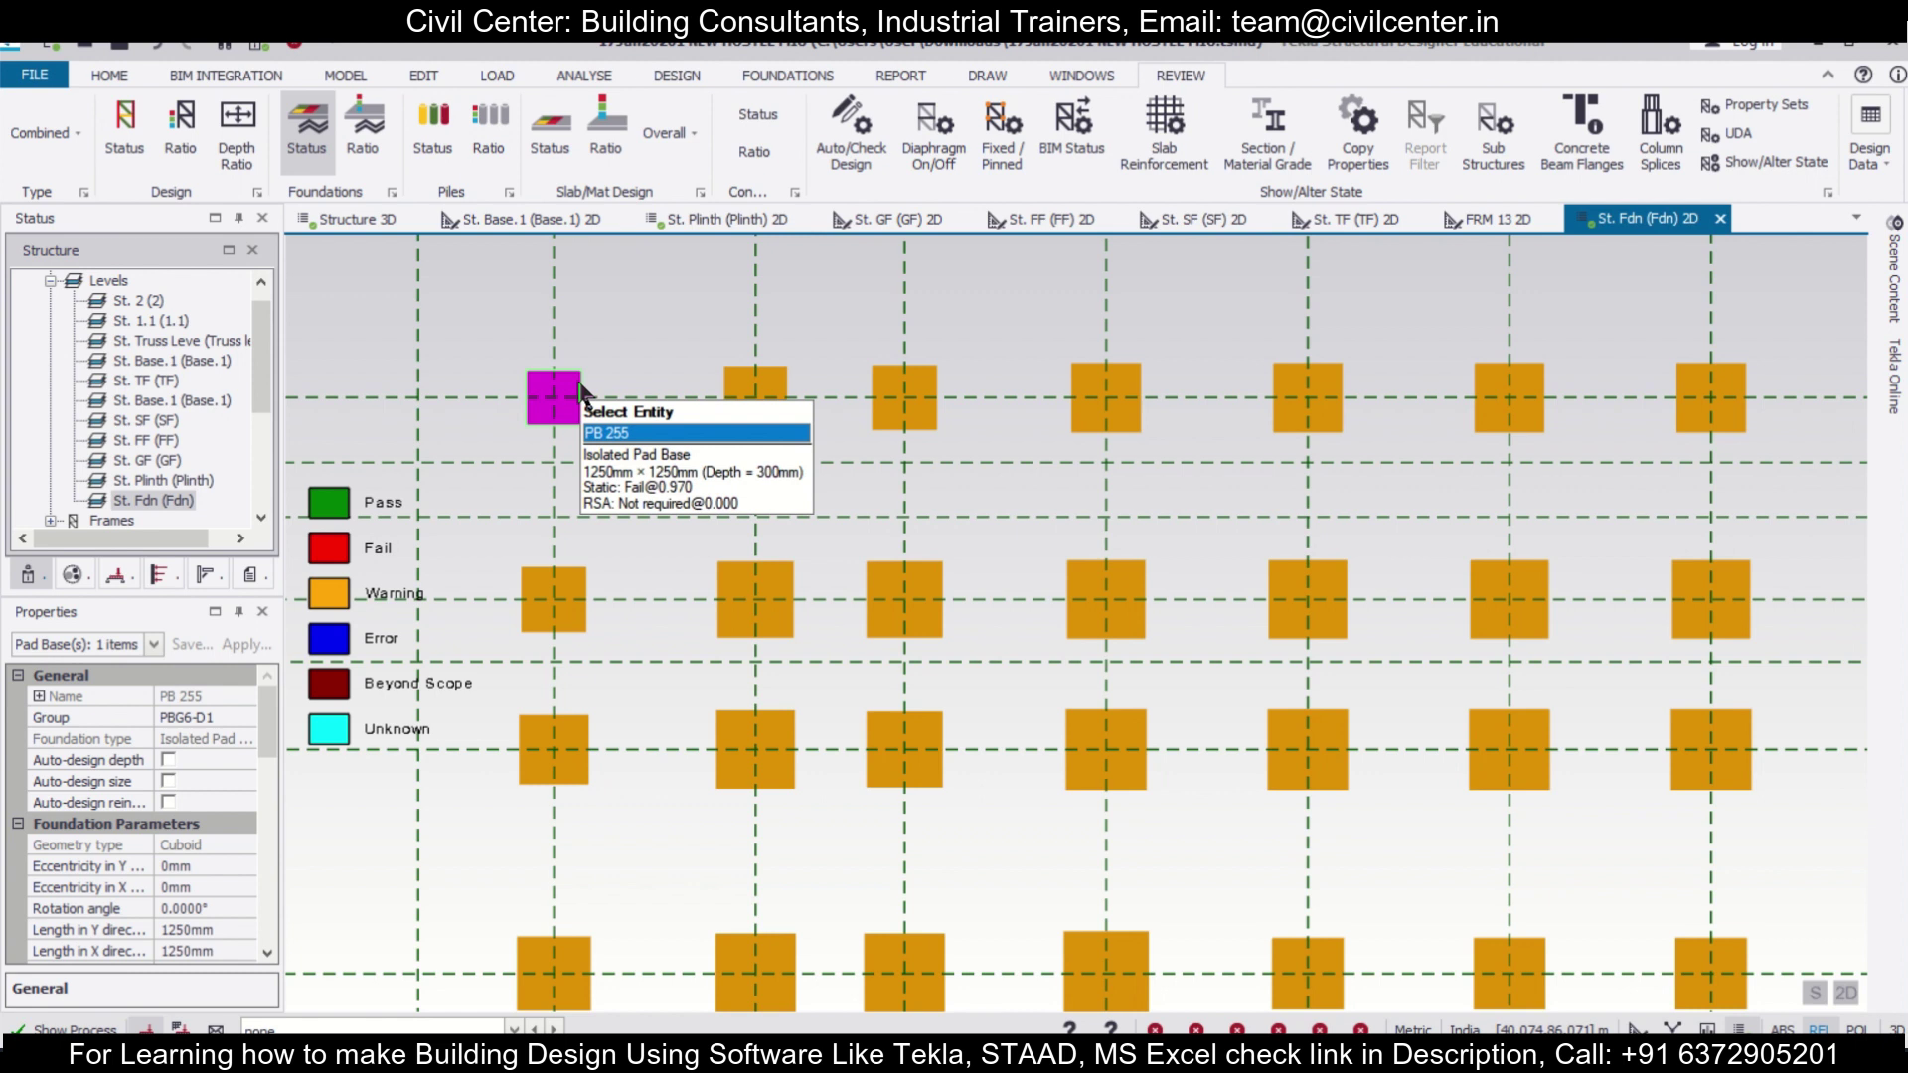
right_click(582, 391)
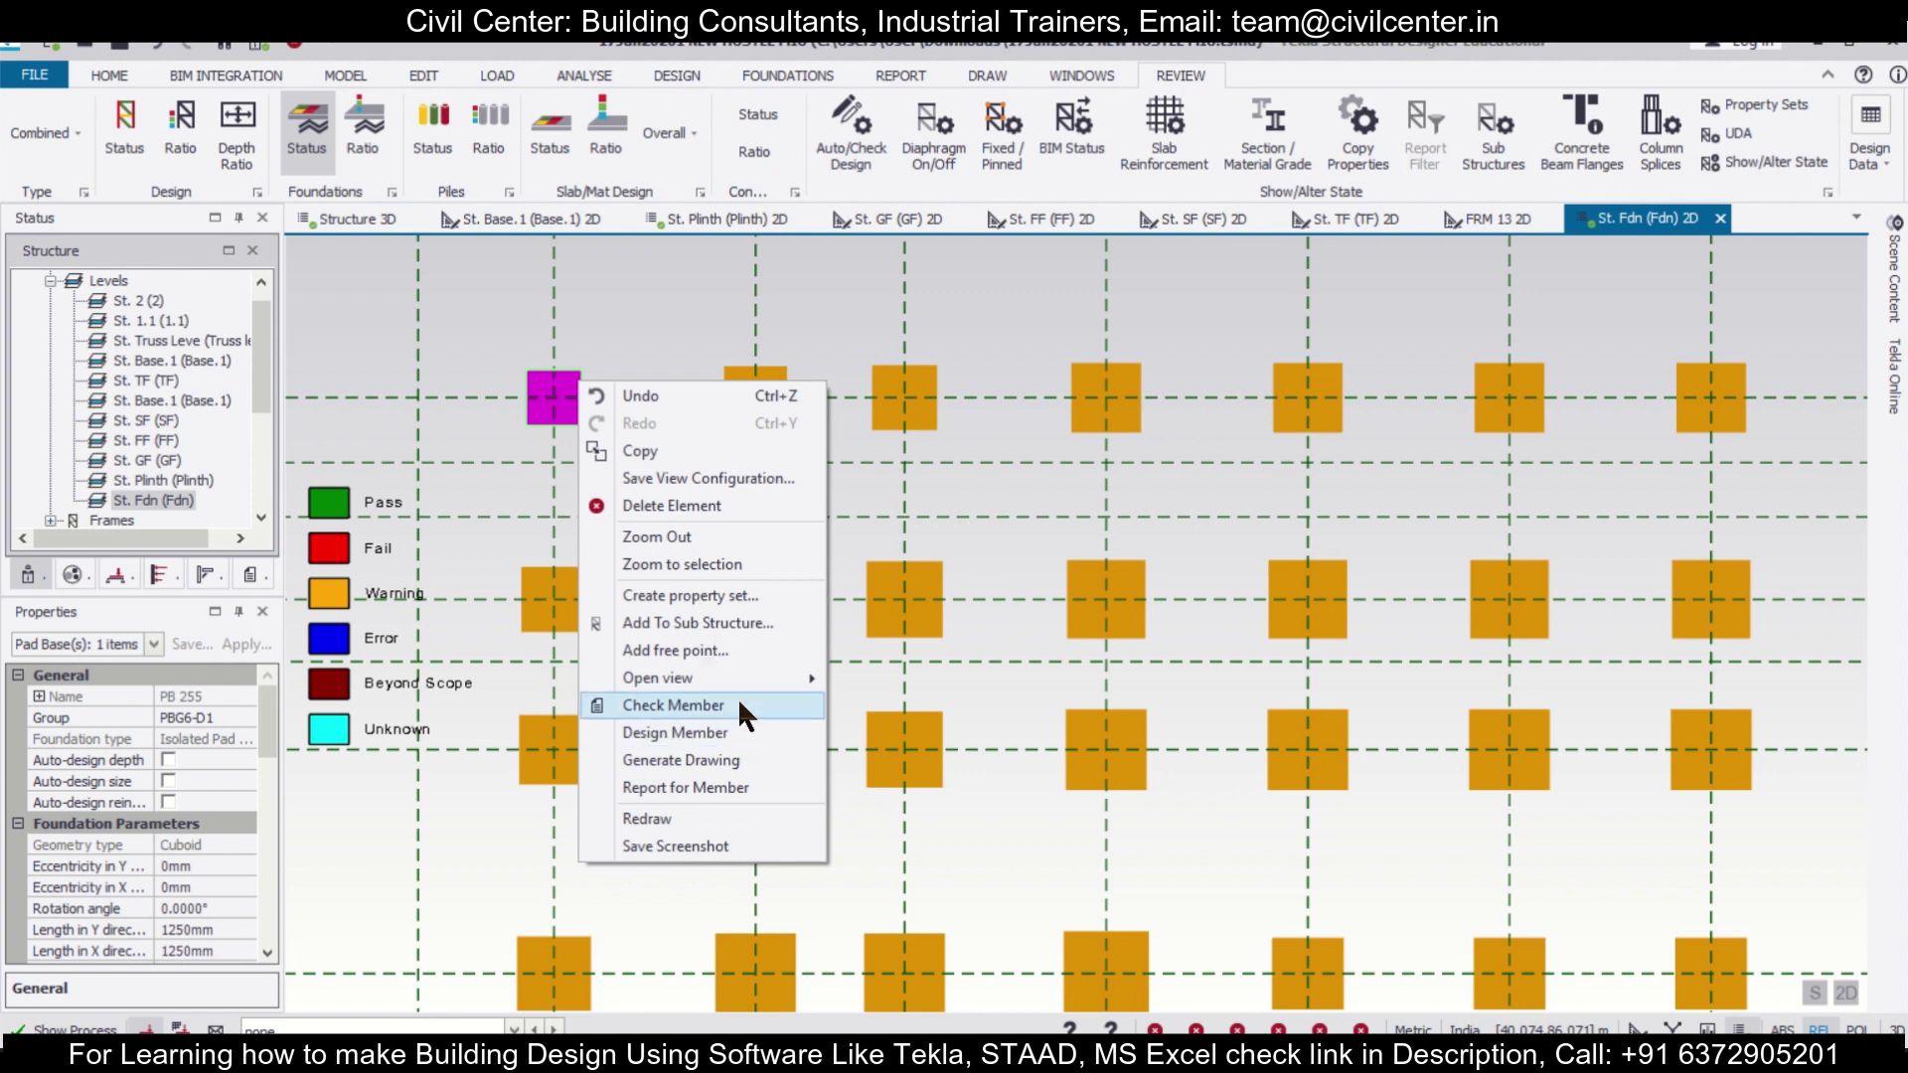
click(673, 704)
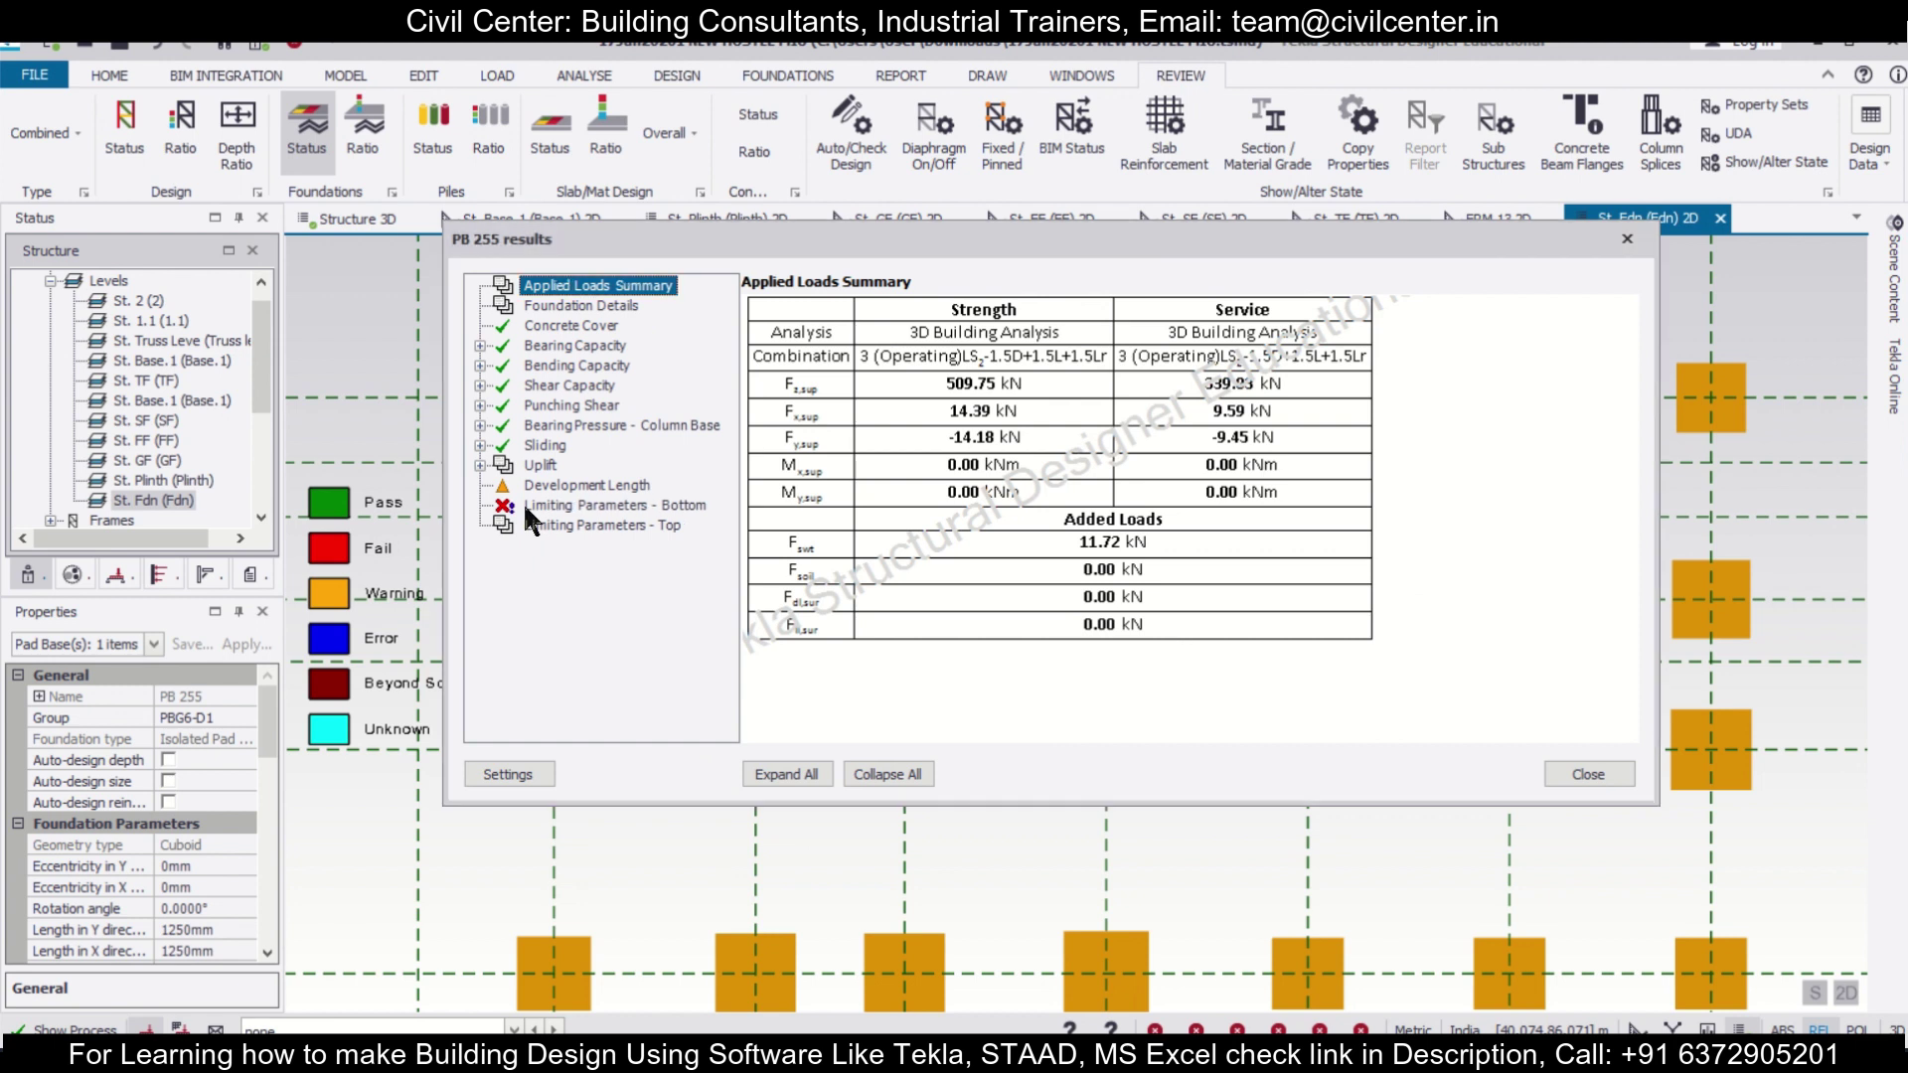
Review the Limiting Parameters - Bottom results for the bar spacing checks of PB 255, and close the results
click(556, 505)
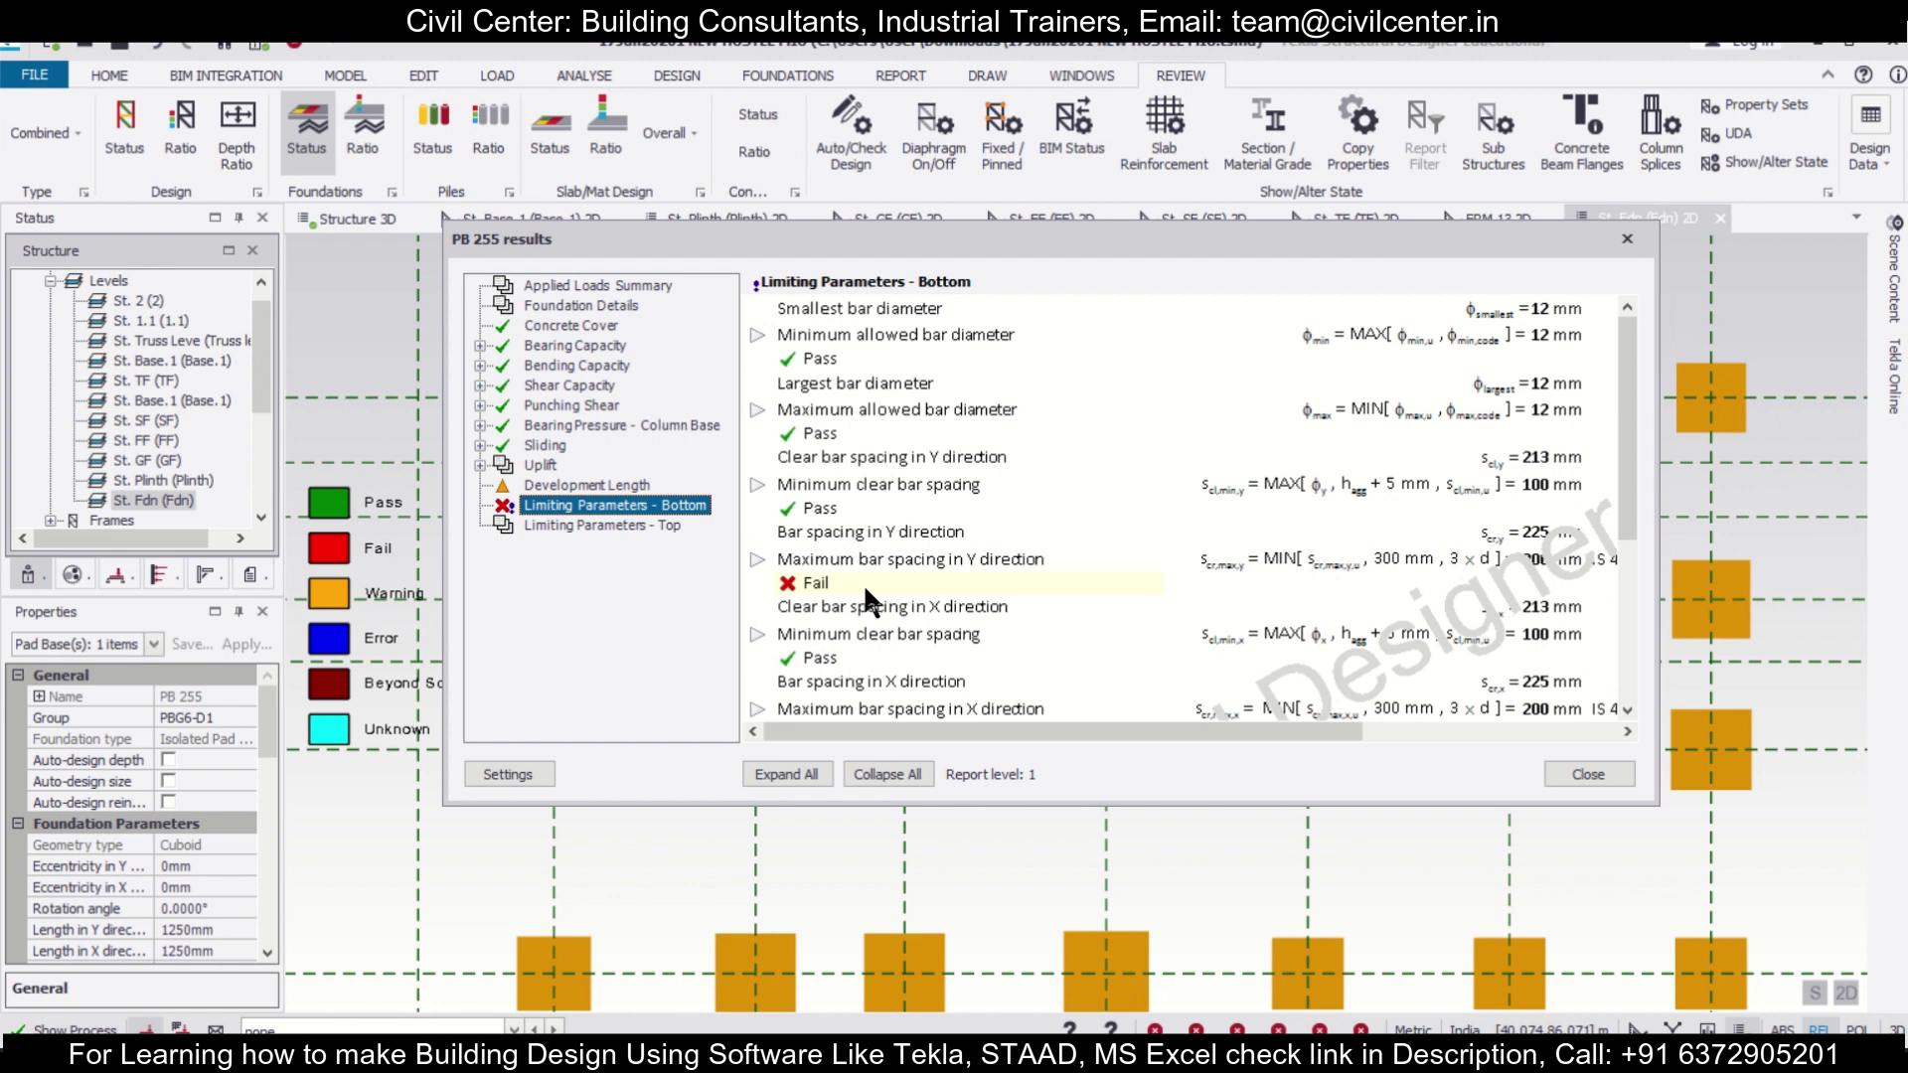
scroll(954, 594, down, 1)
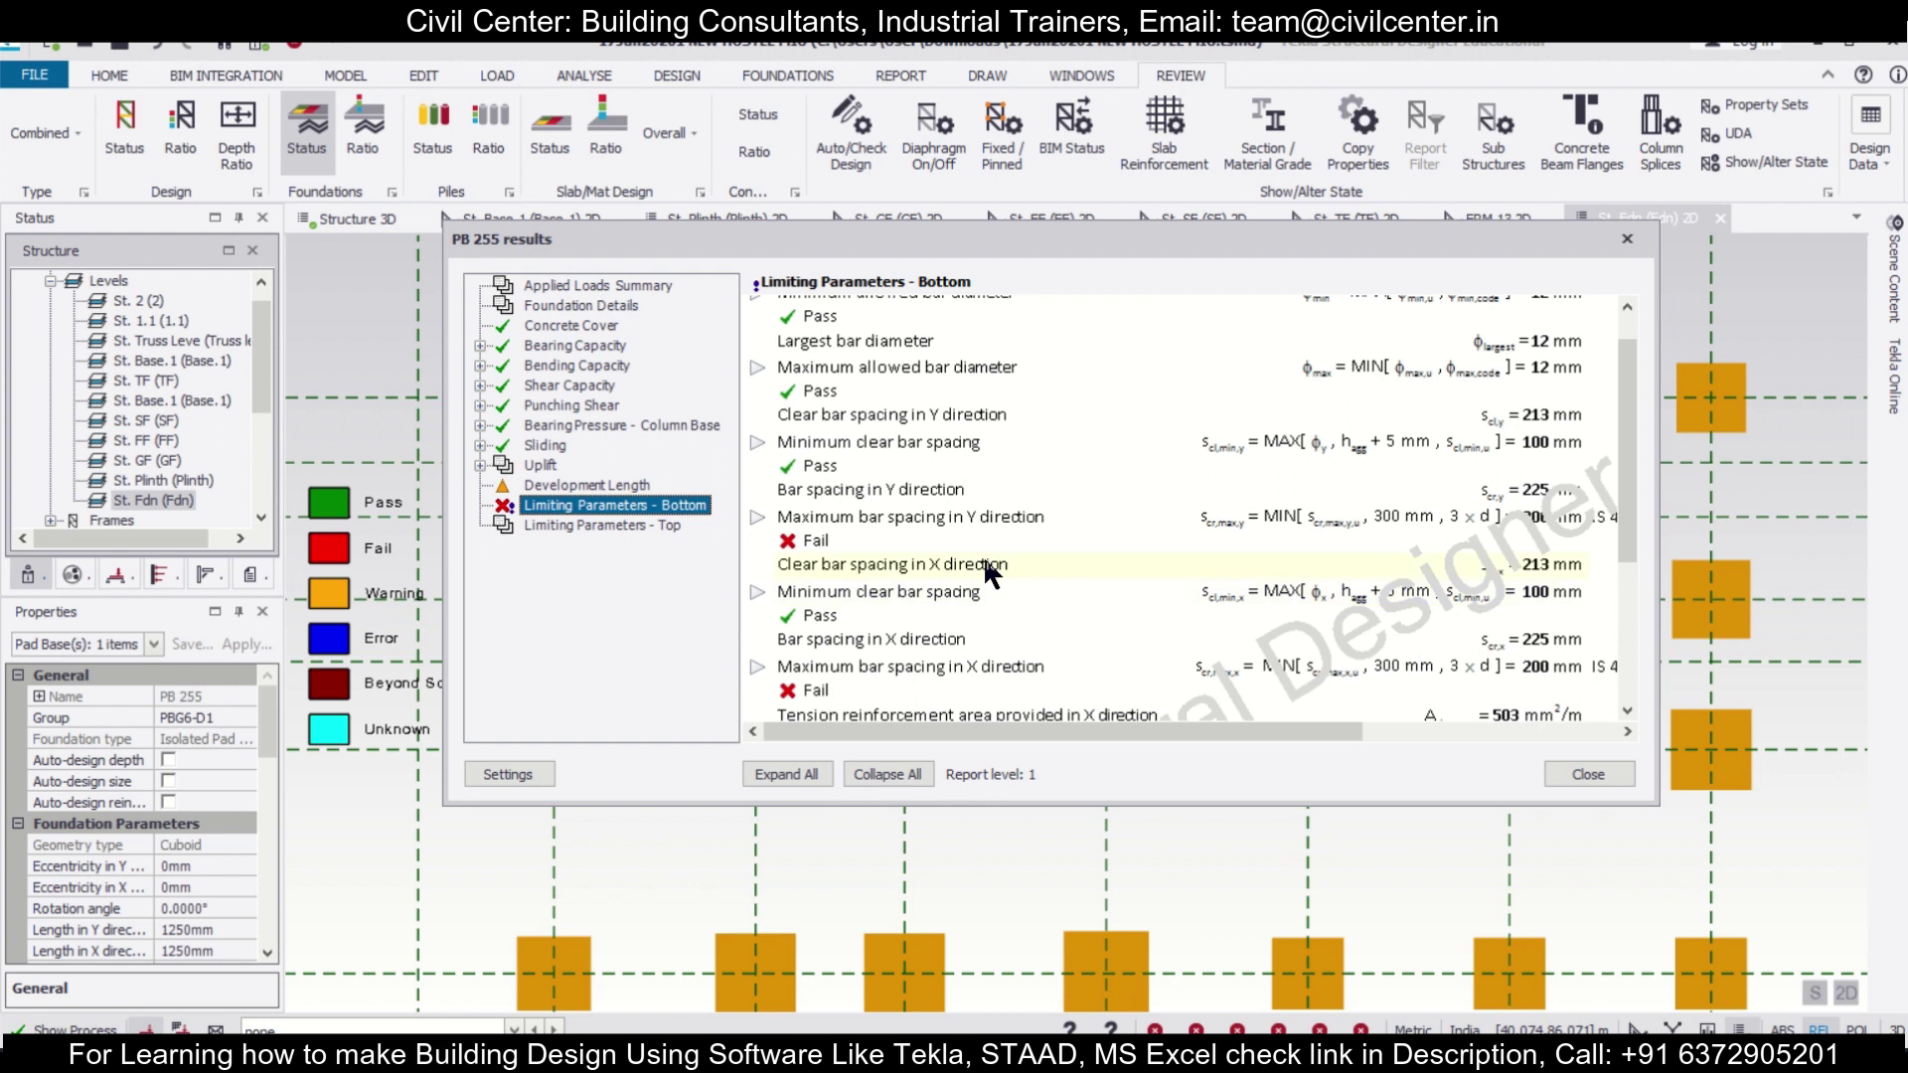
scroll(984, 571, down, 1)
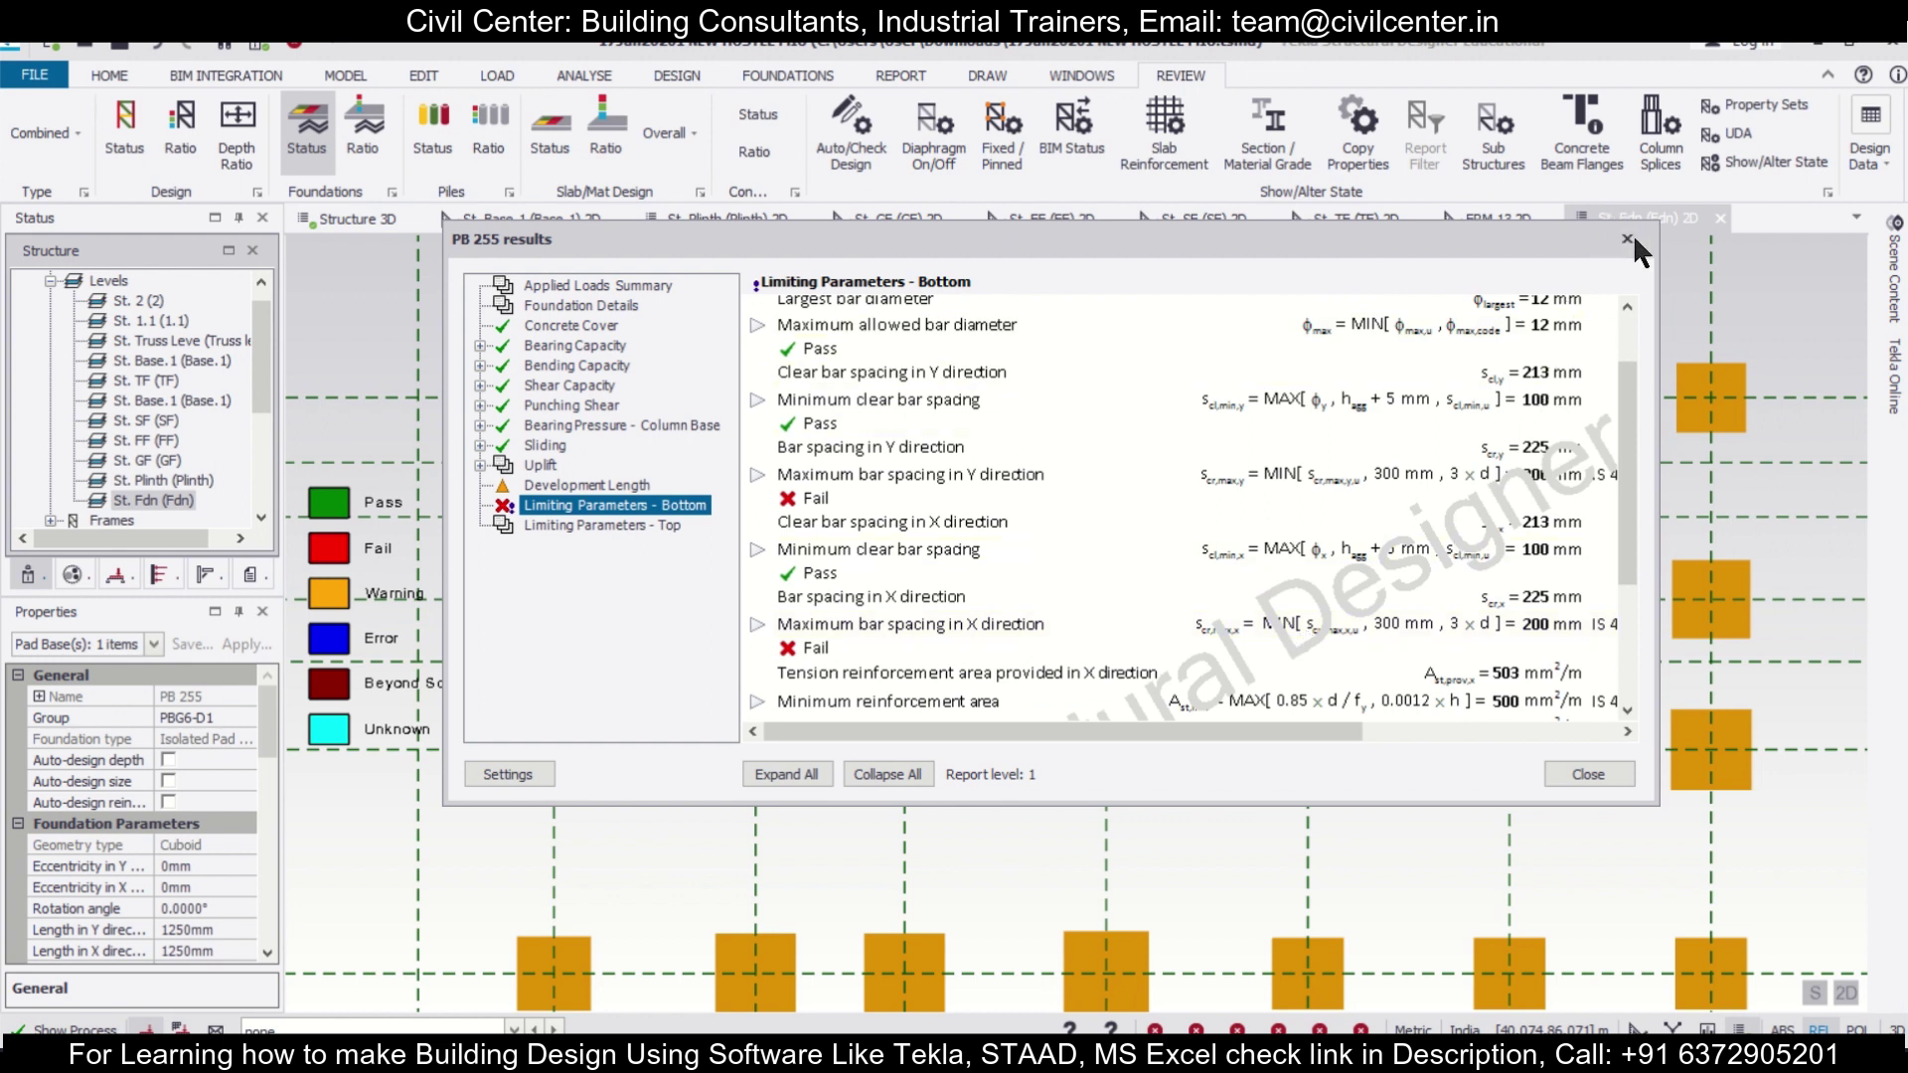
click(1610, 775)
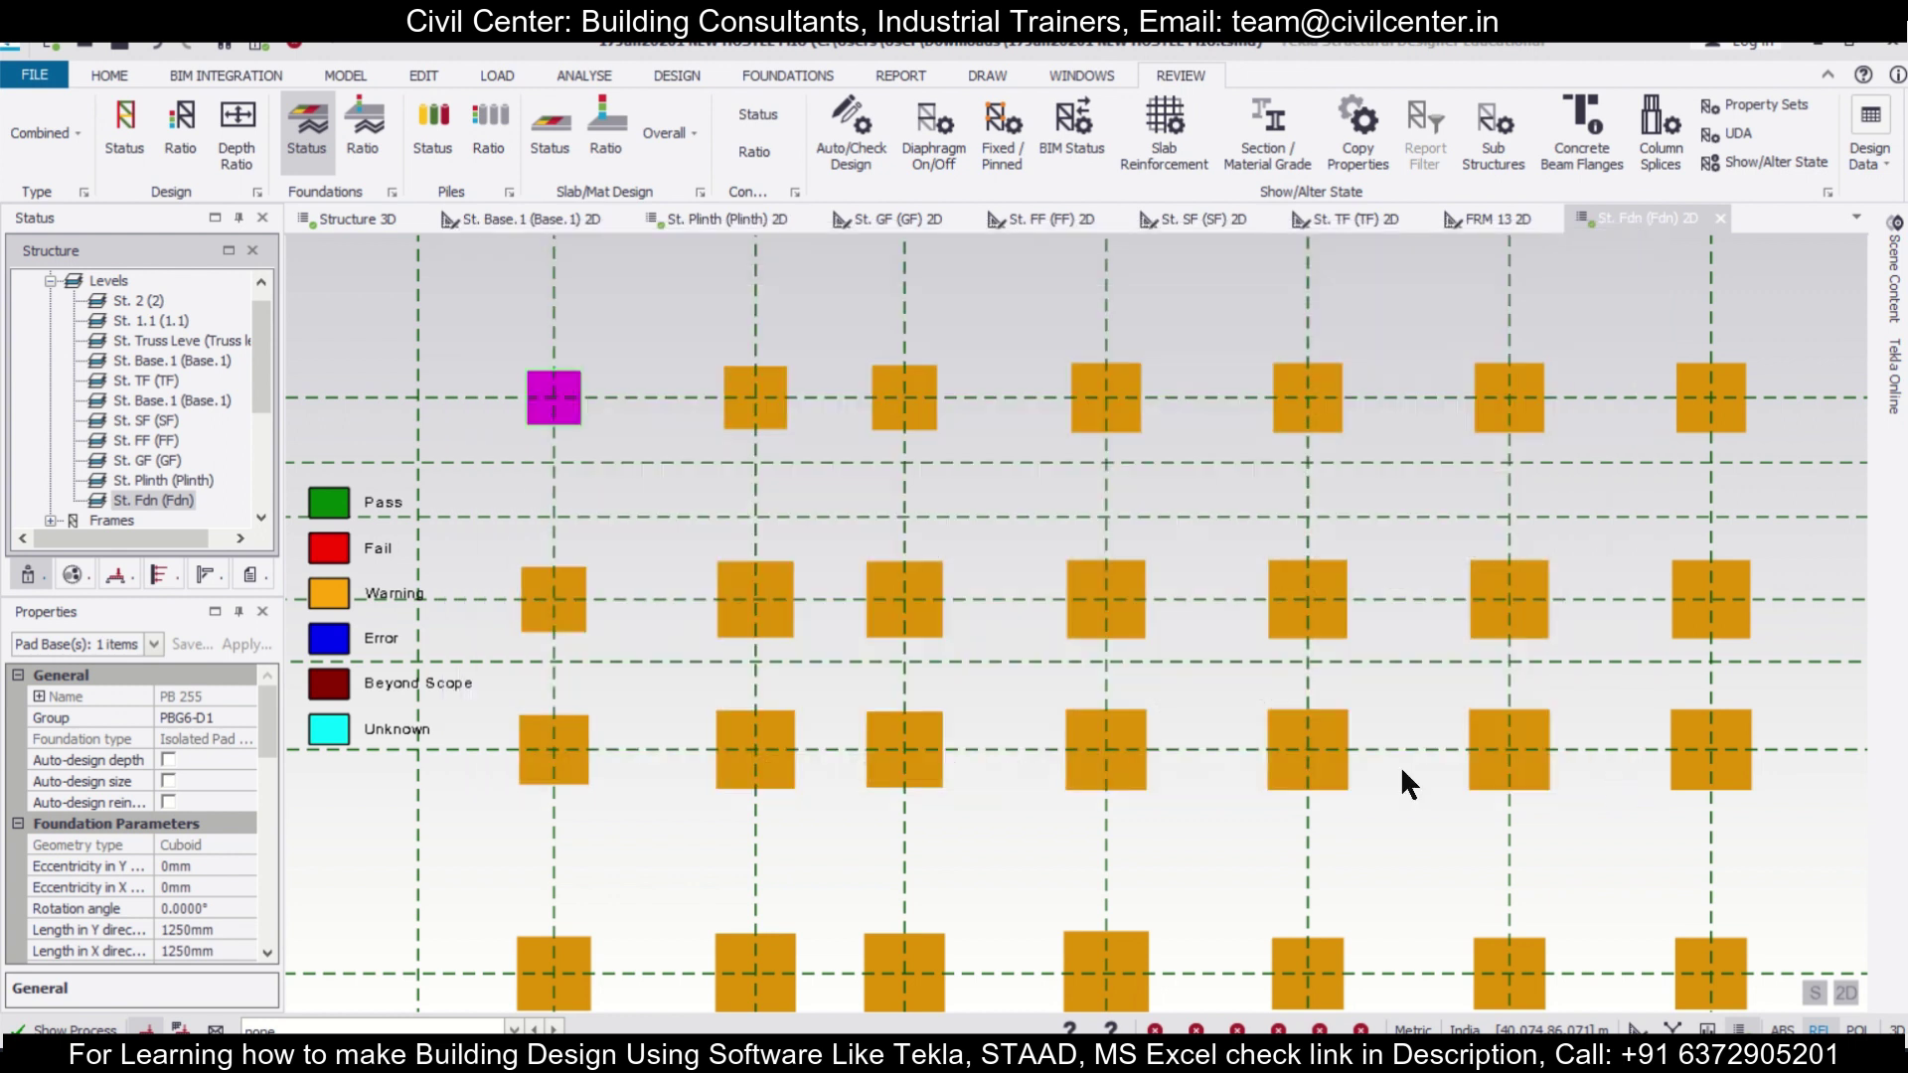
Generate the member report for pad base PB 255 and review its Applied Loads Summary
right_click(568, 411)
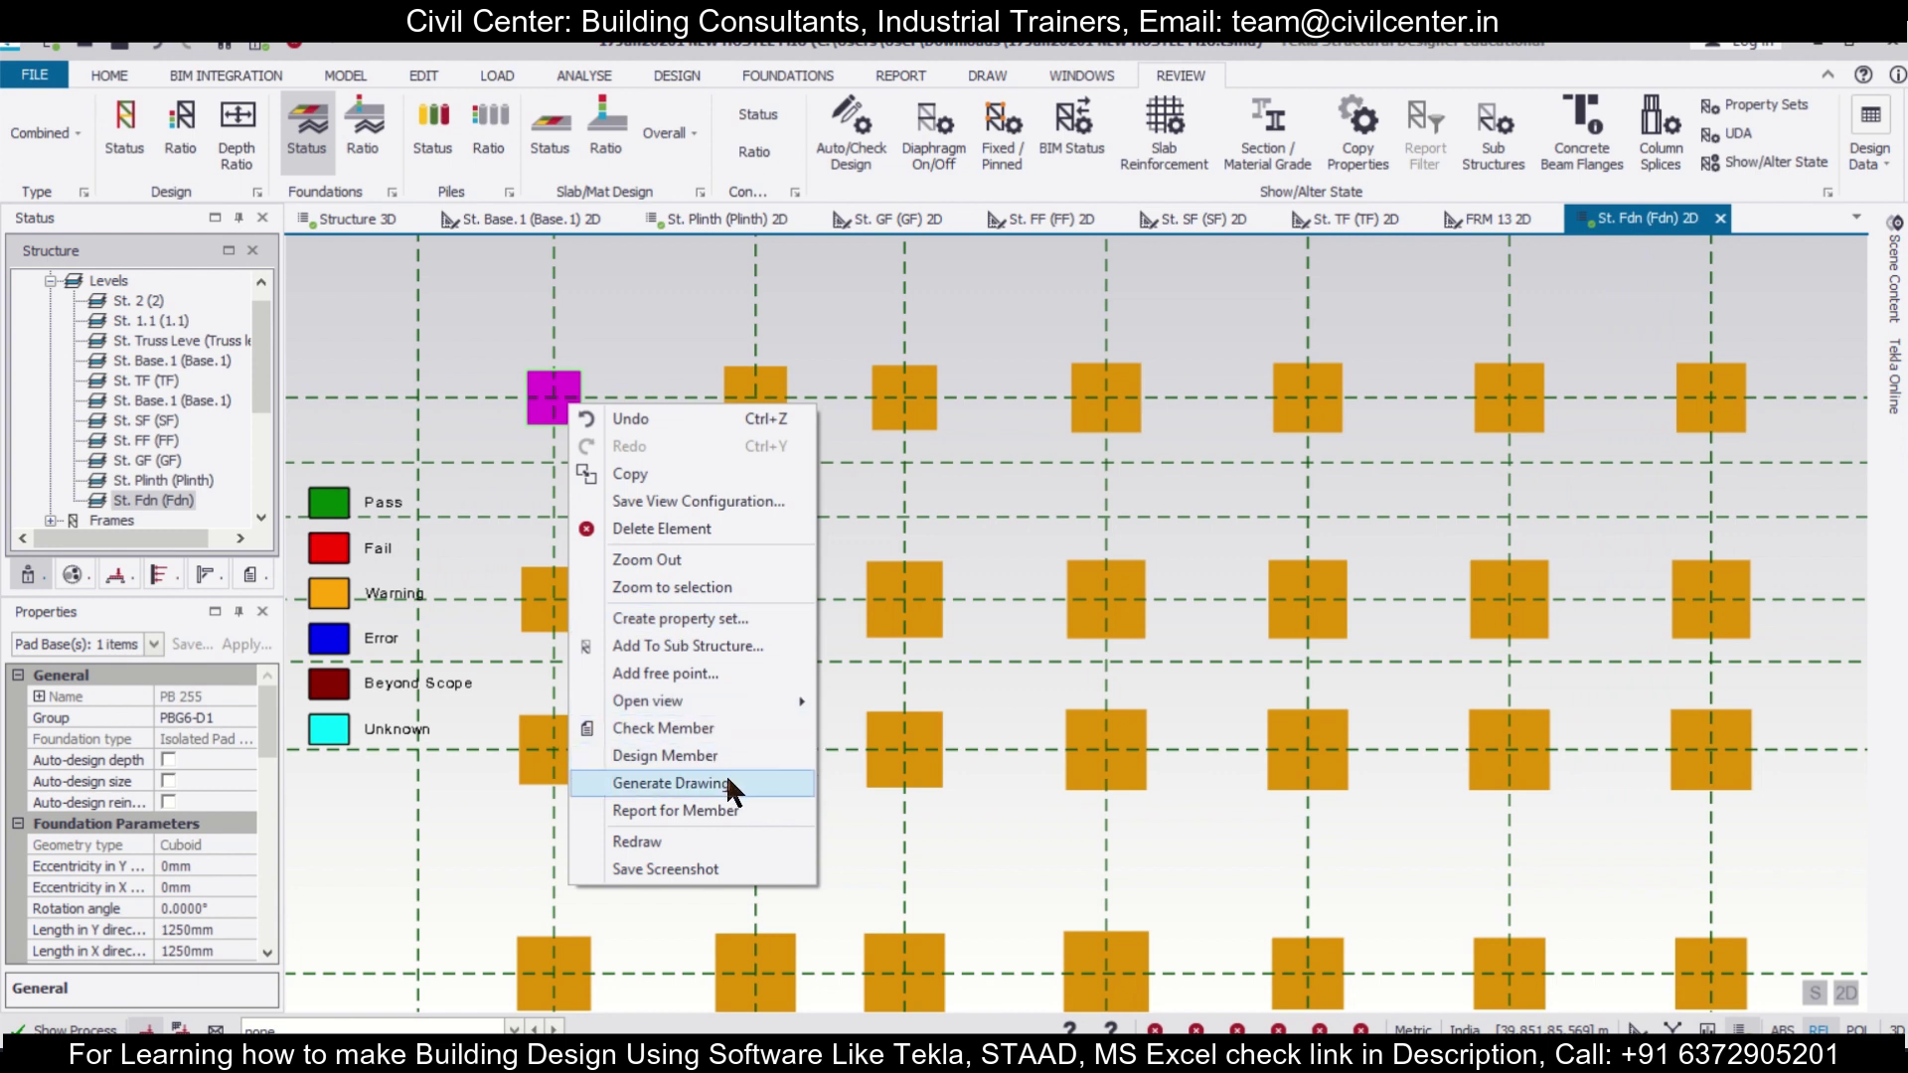
click(729, 812)
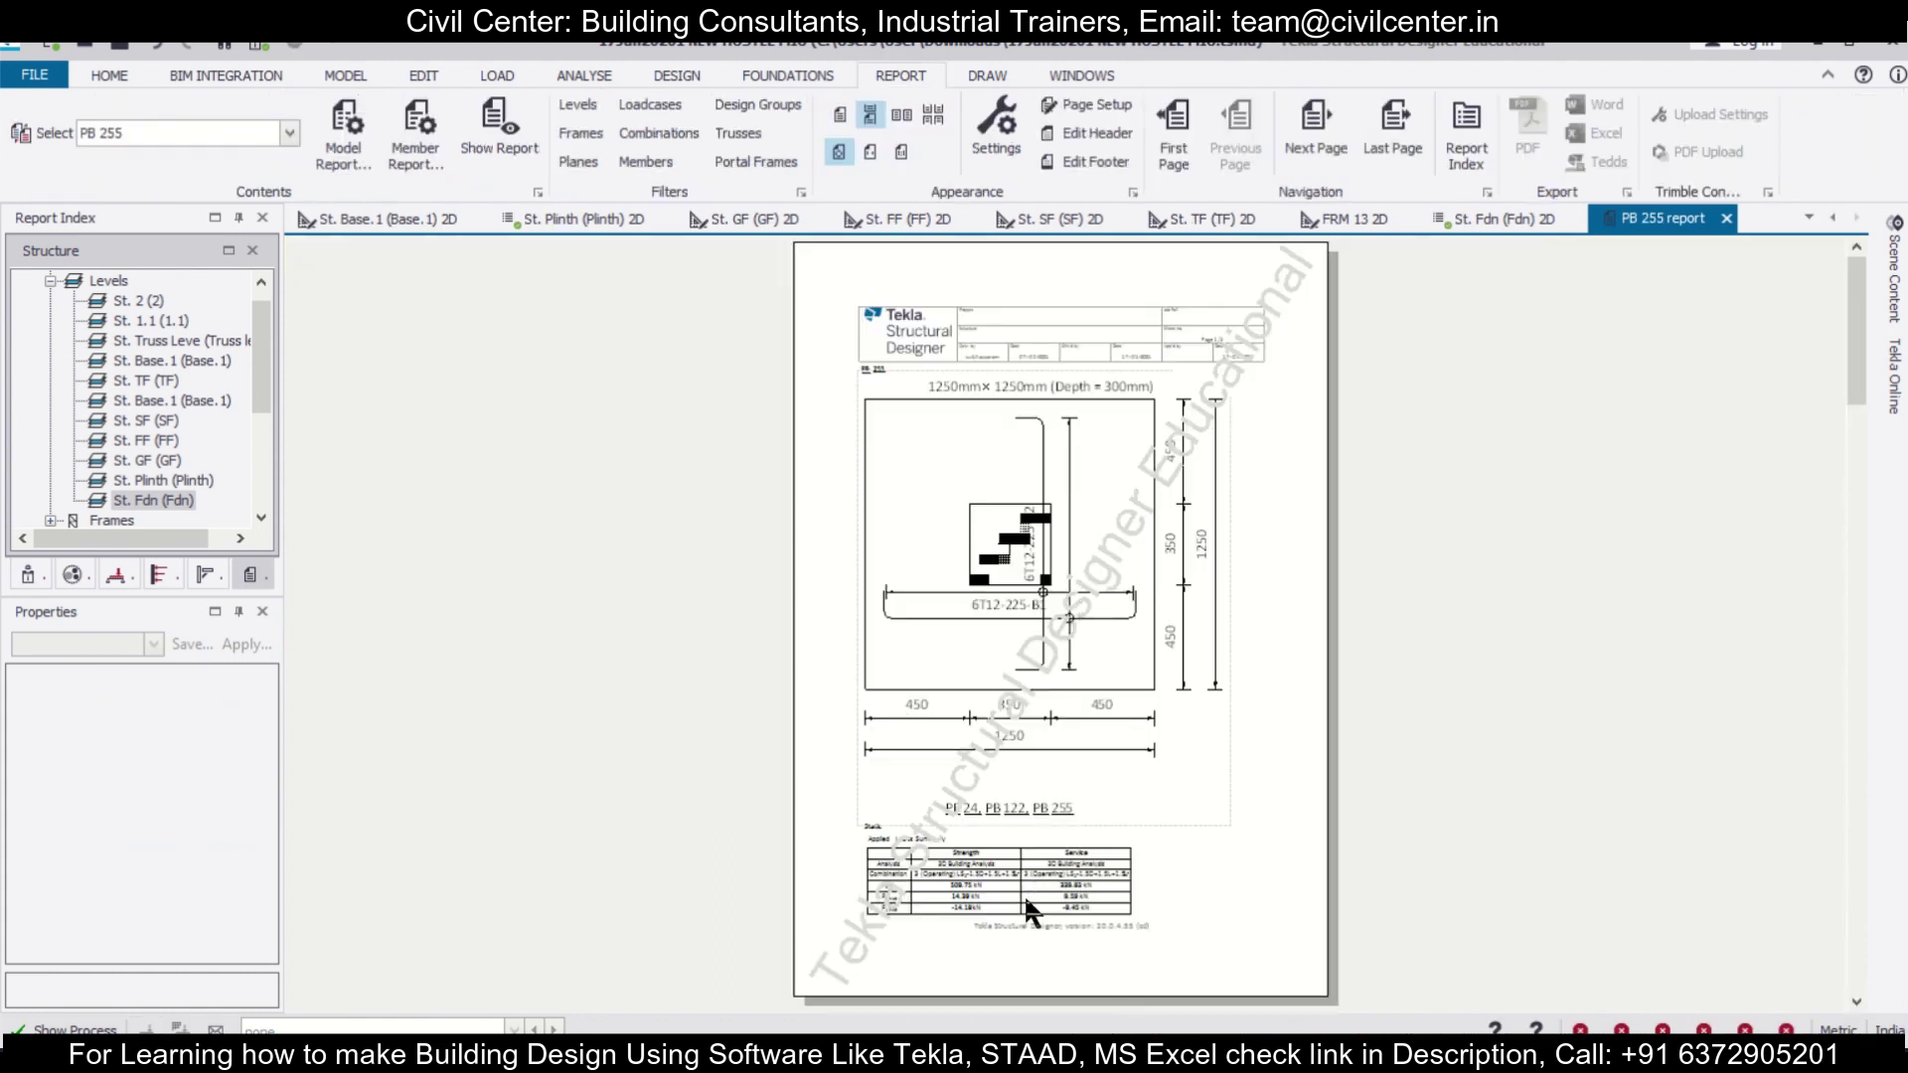
ctrl+scroll(1053, 879, up, 2)
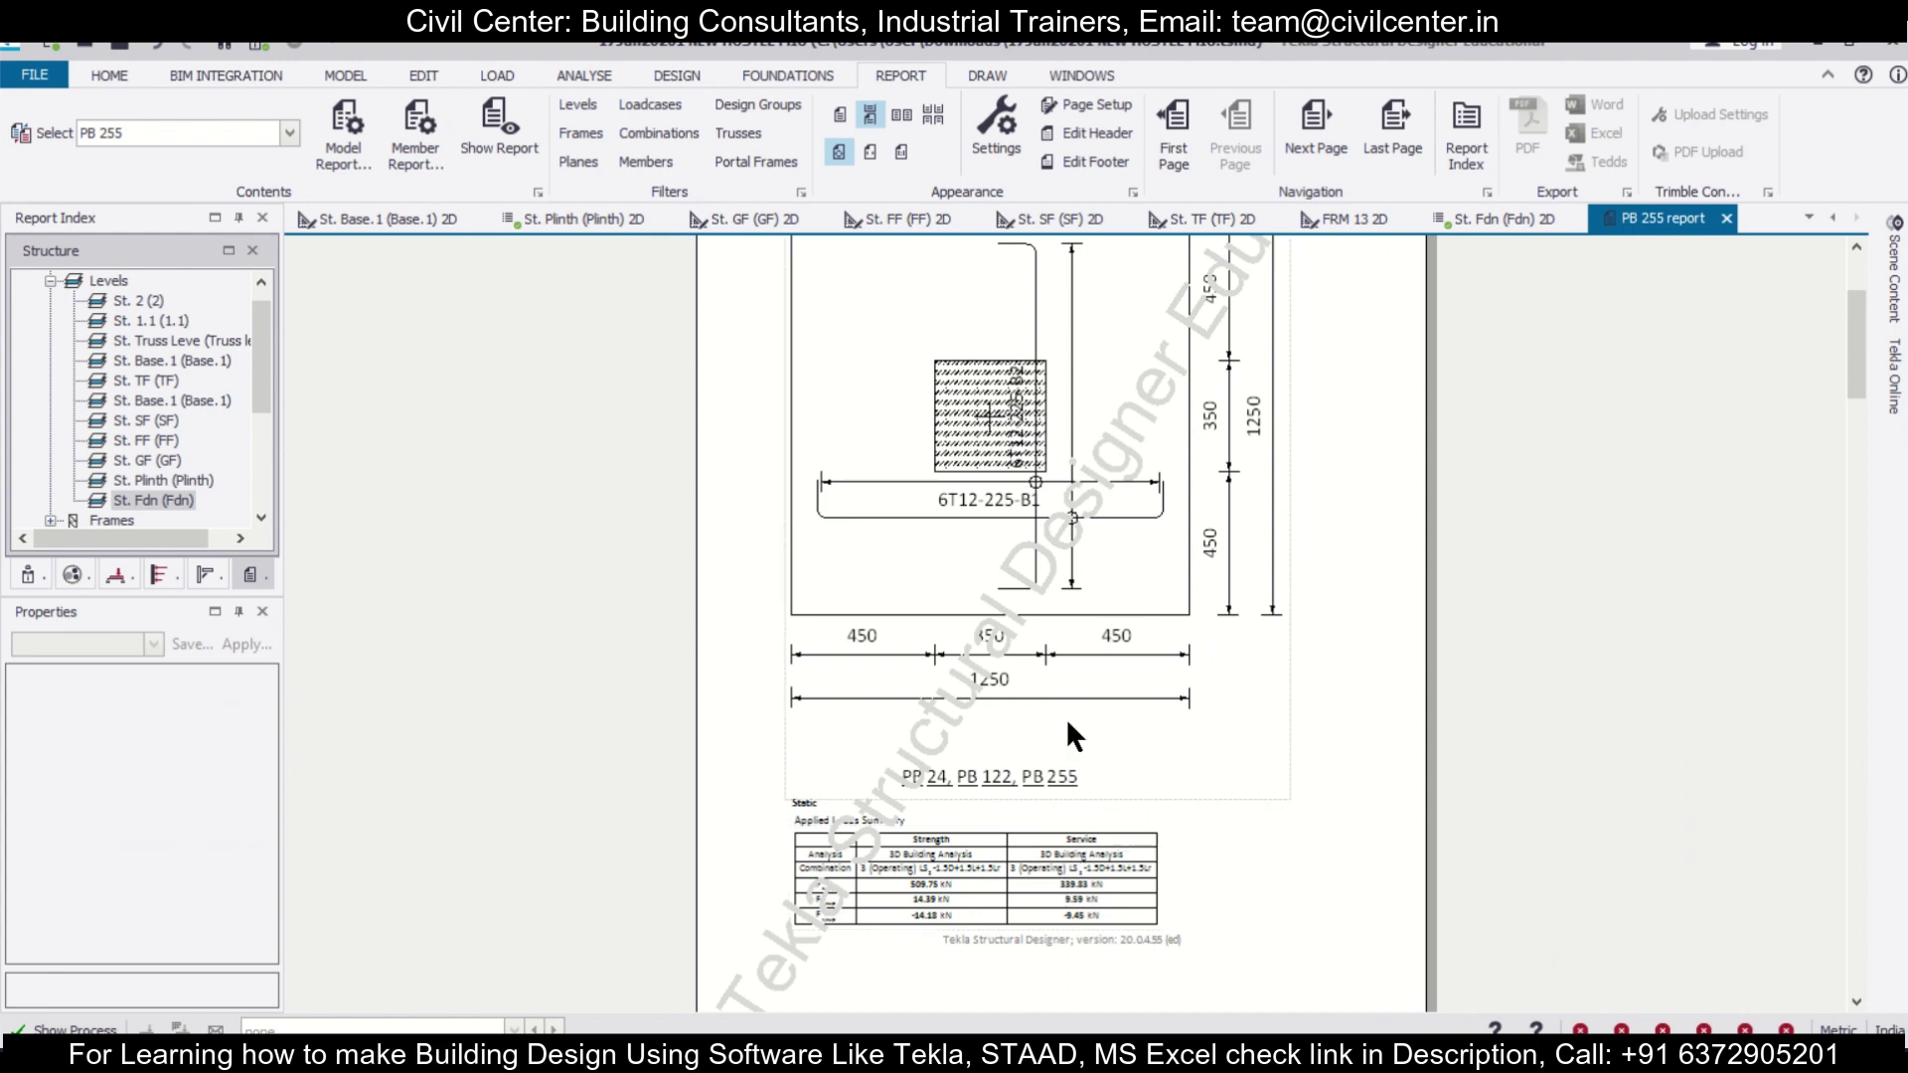
ctrl+scroll(998, 874, up, 2)
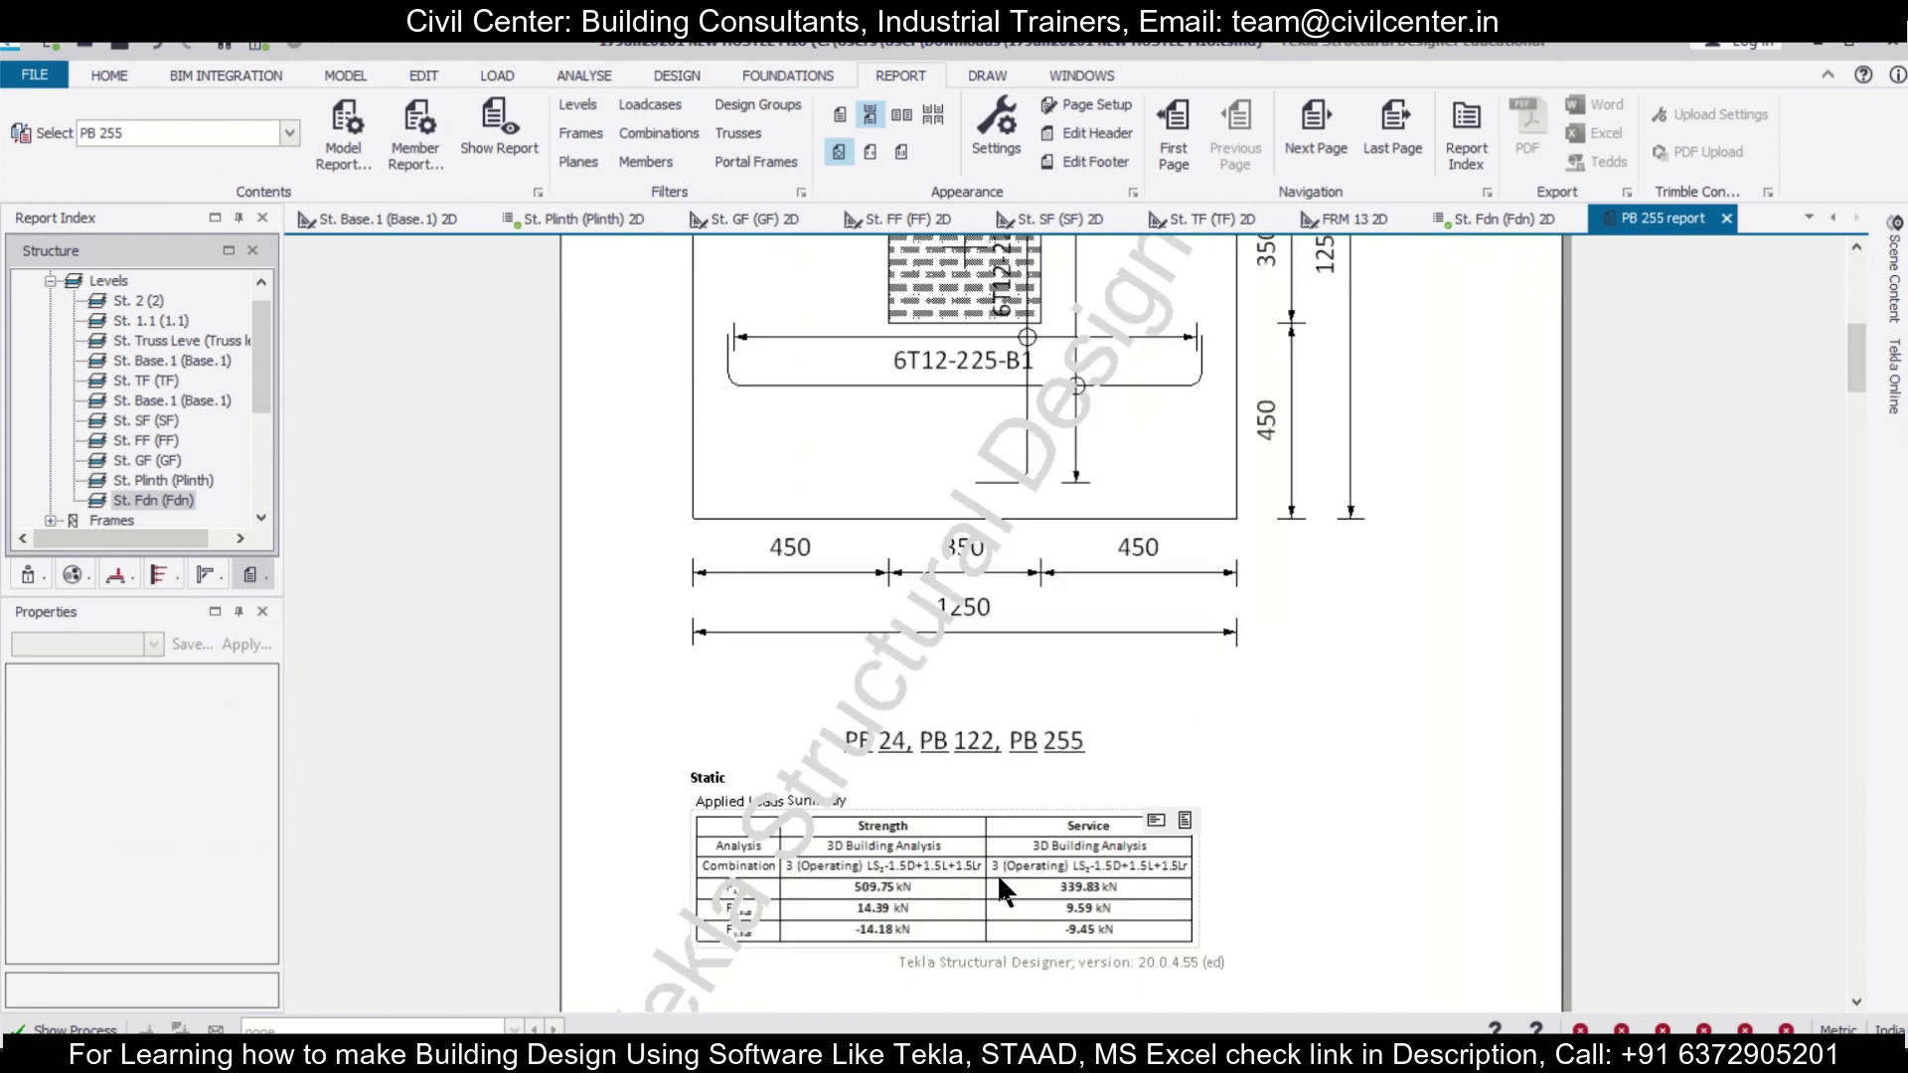
ctrl+scroll(998, 868, down, 3)
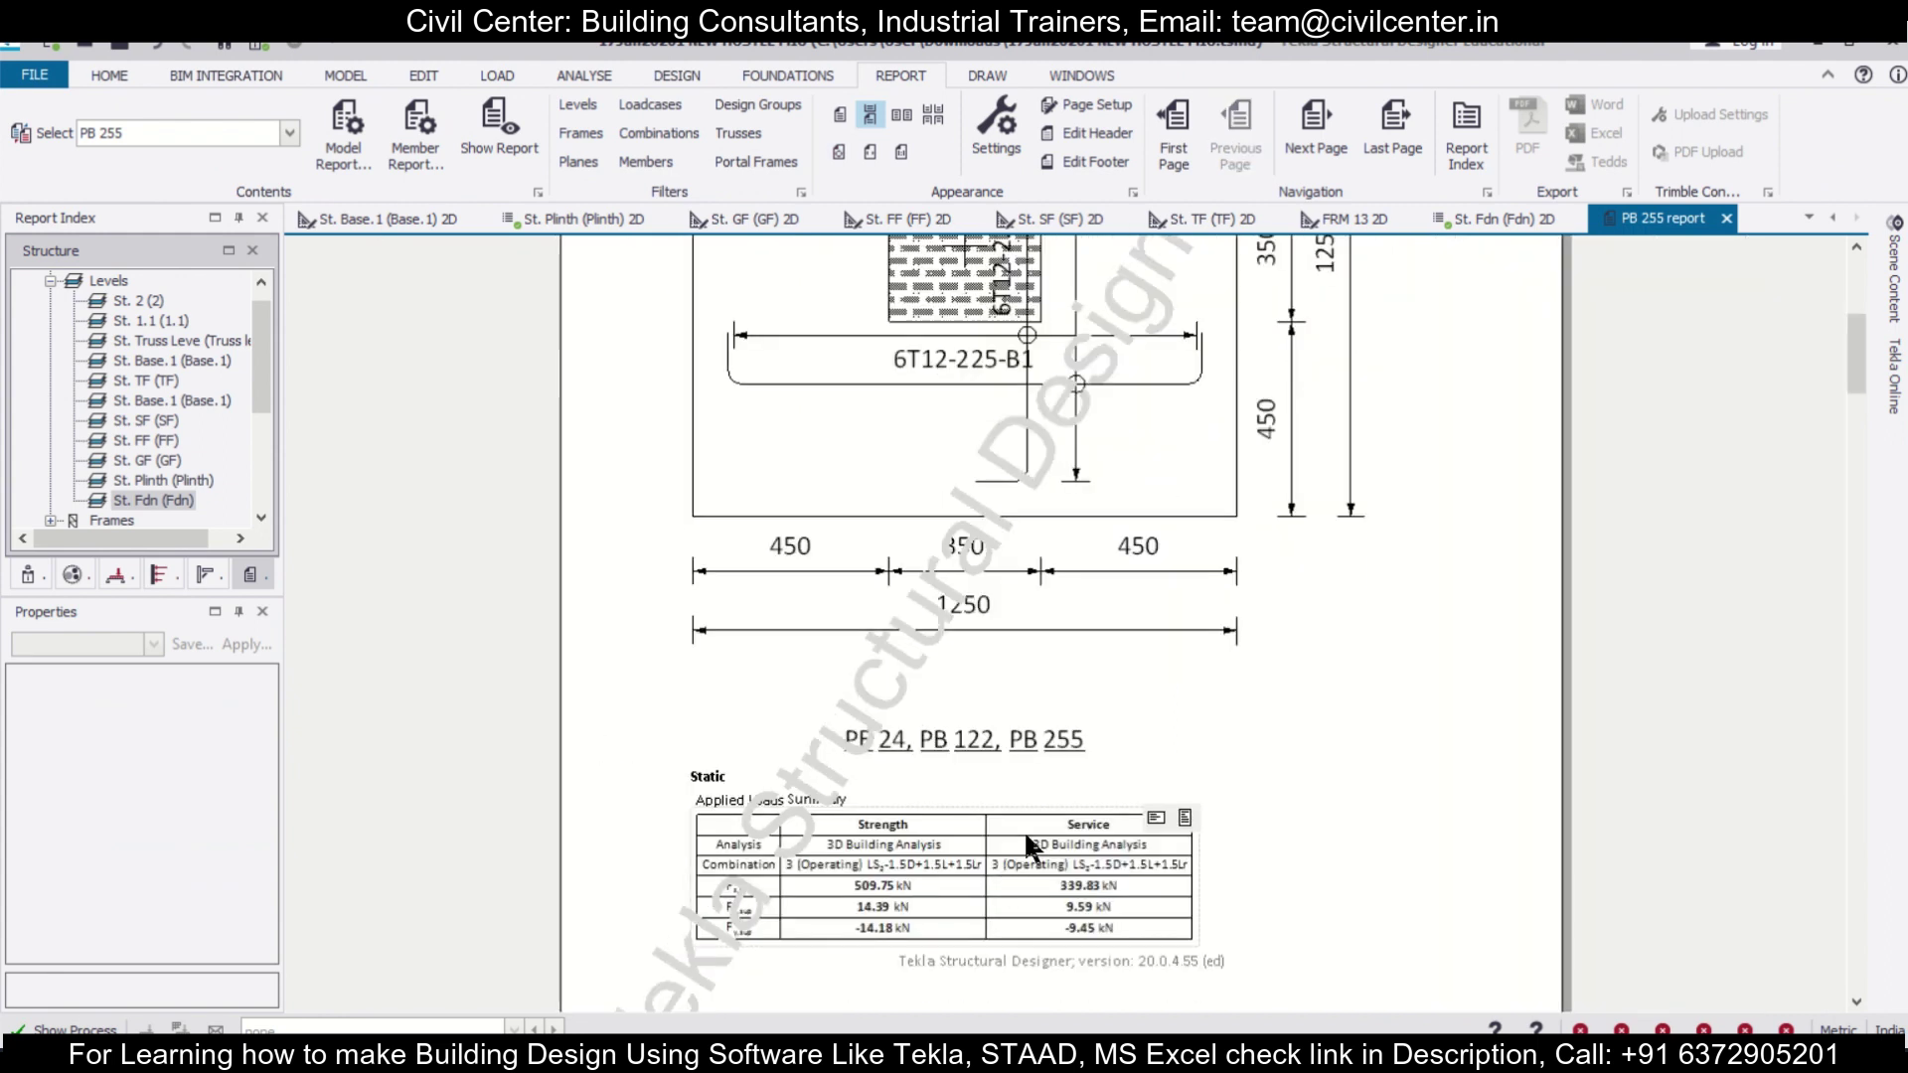
Examine the bar labels and plan dimensions on the PB 255 base drawing in the report
scroll(1061, 750, up, 2)
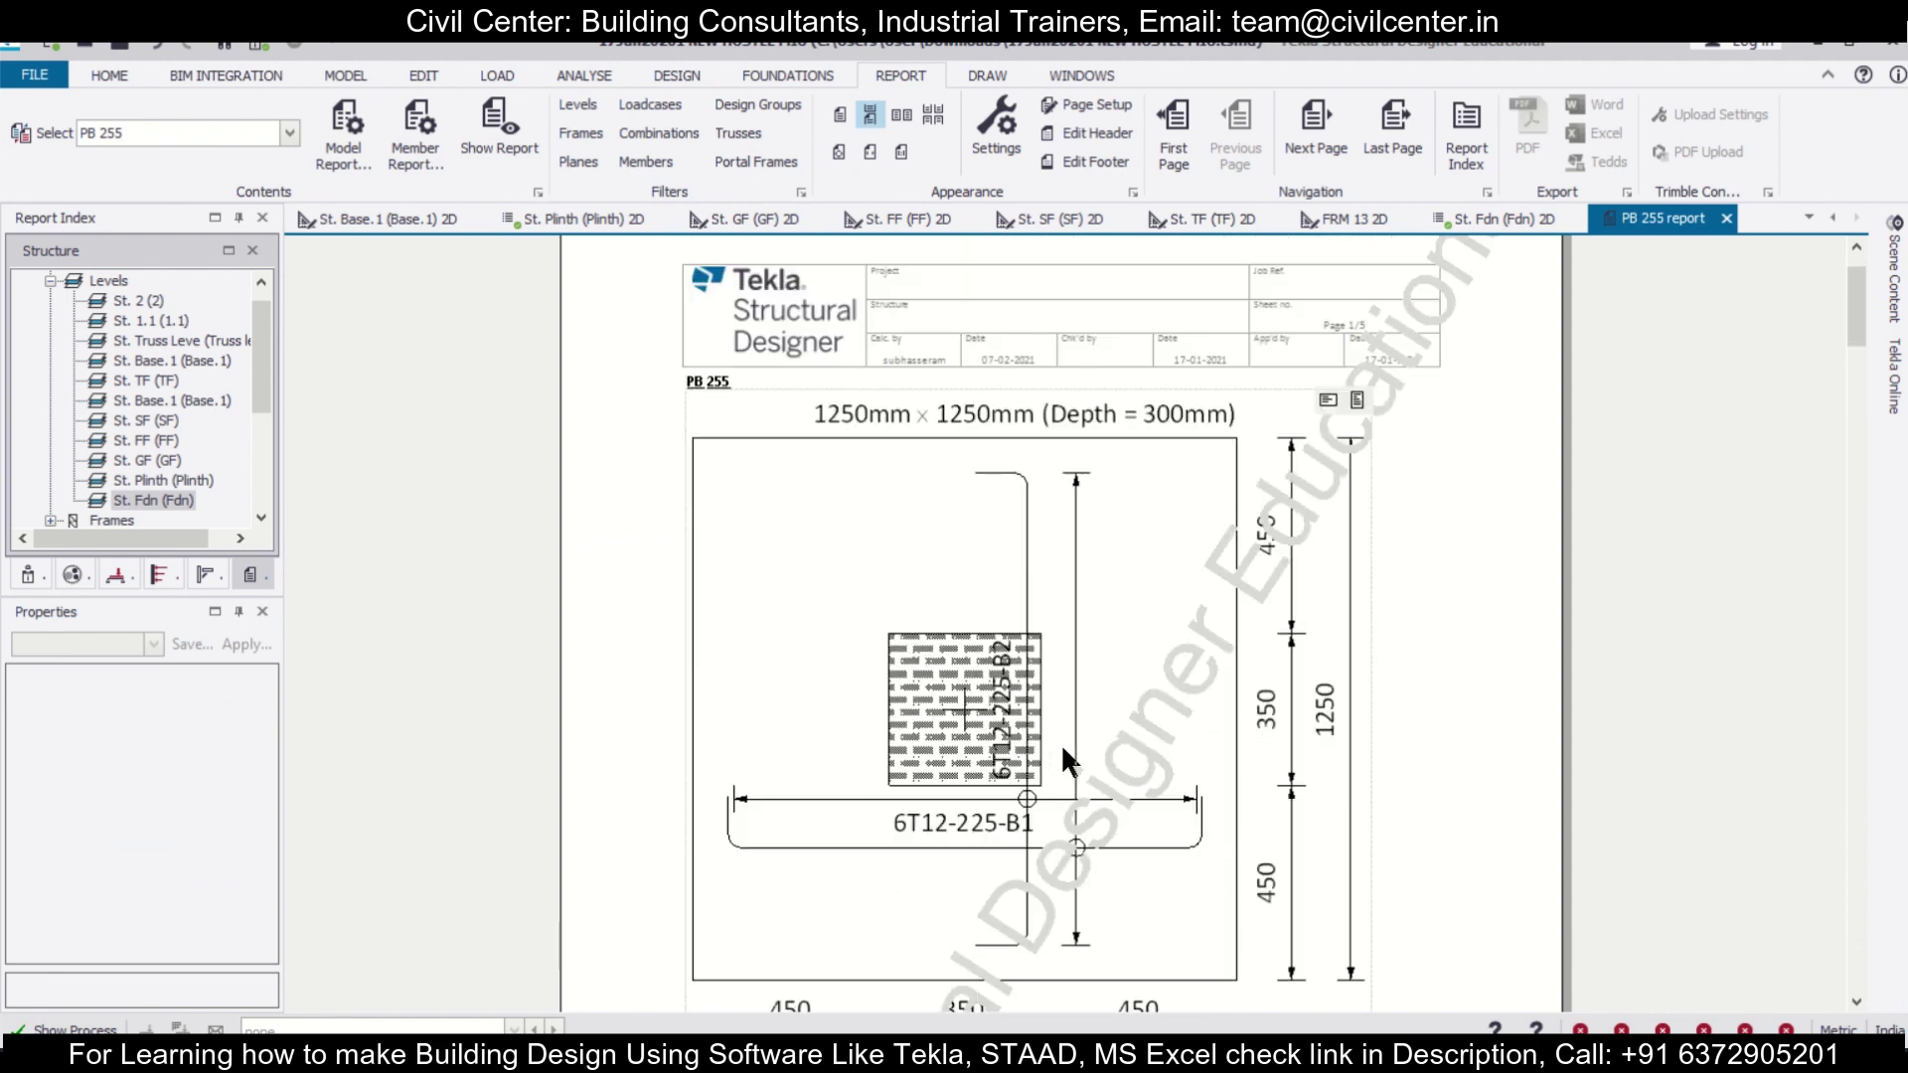
scroll(1064, 750, down, 6)
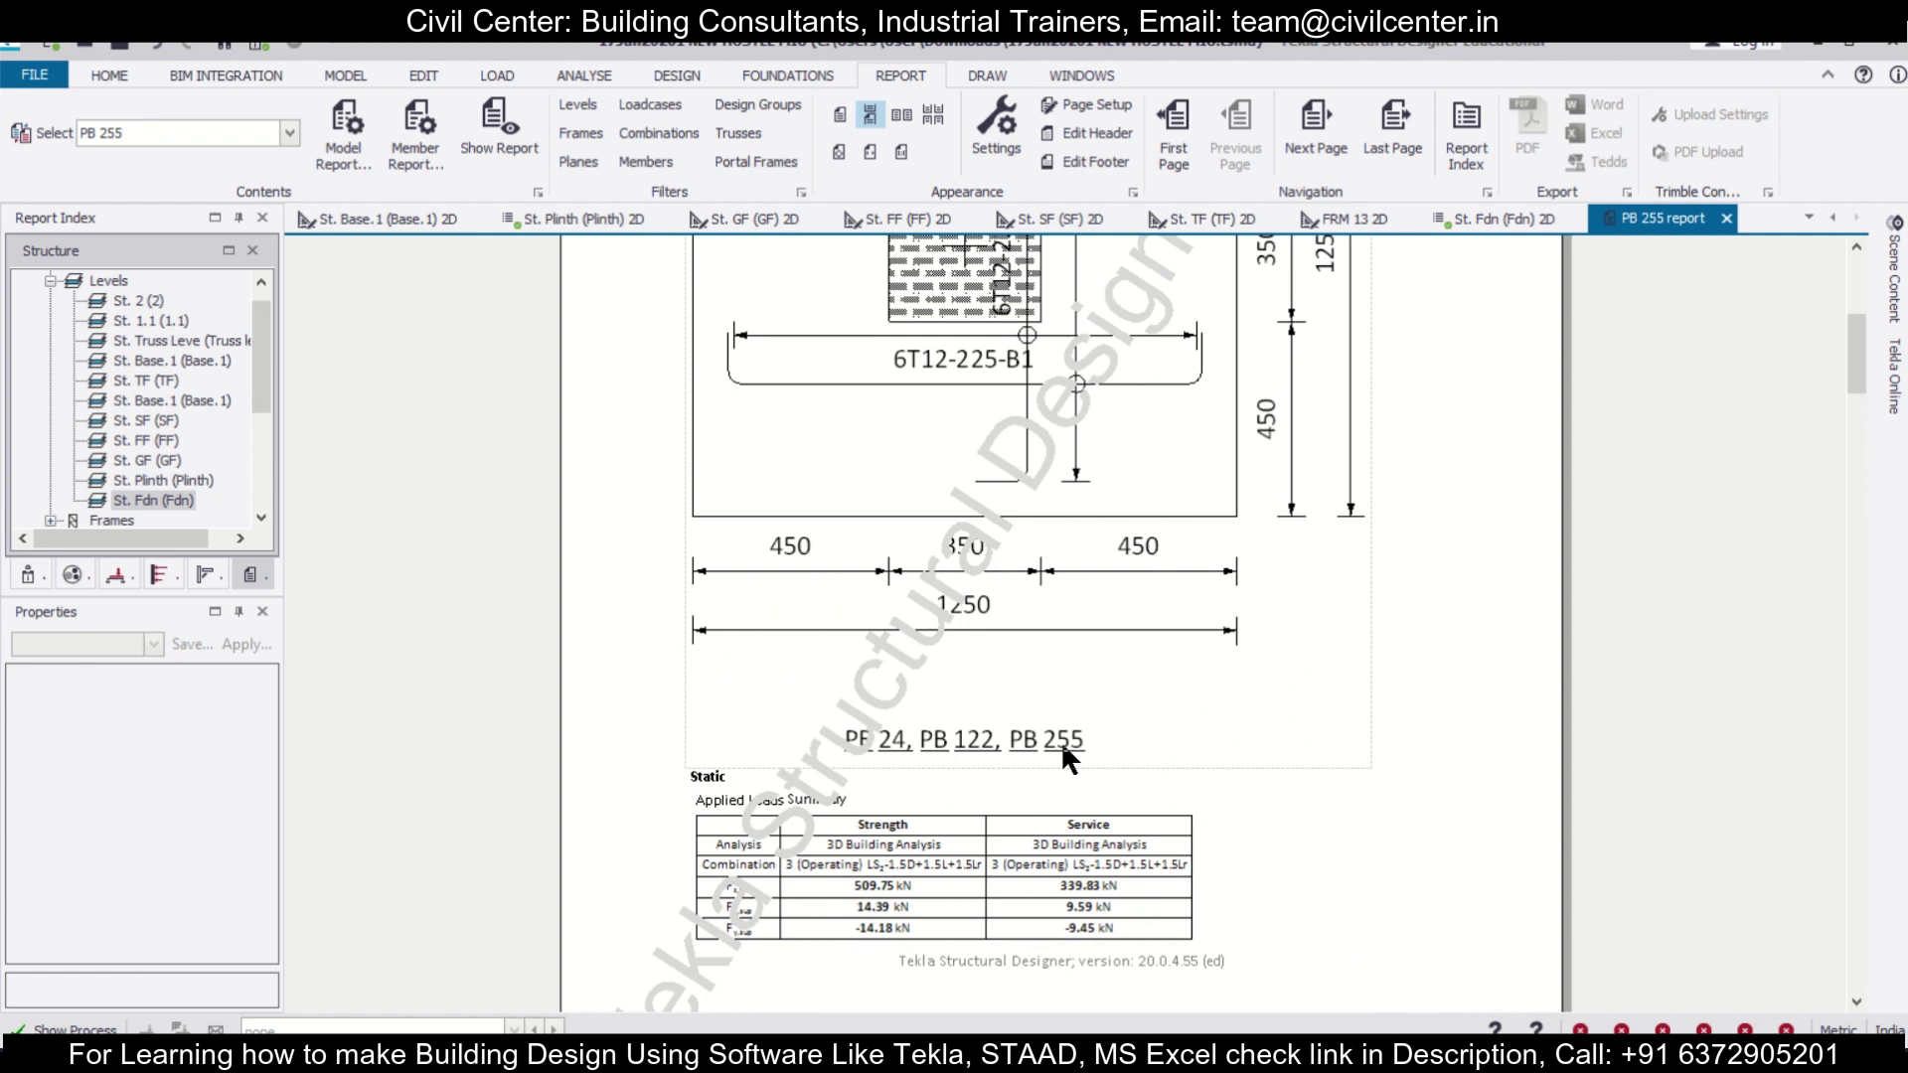
scroll(1059, 741, up, 3)
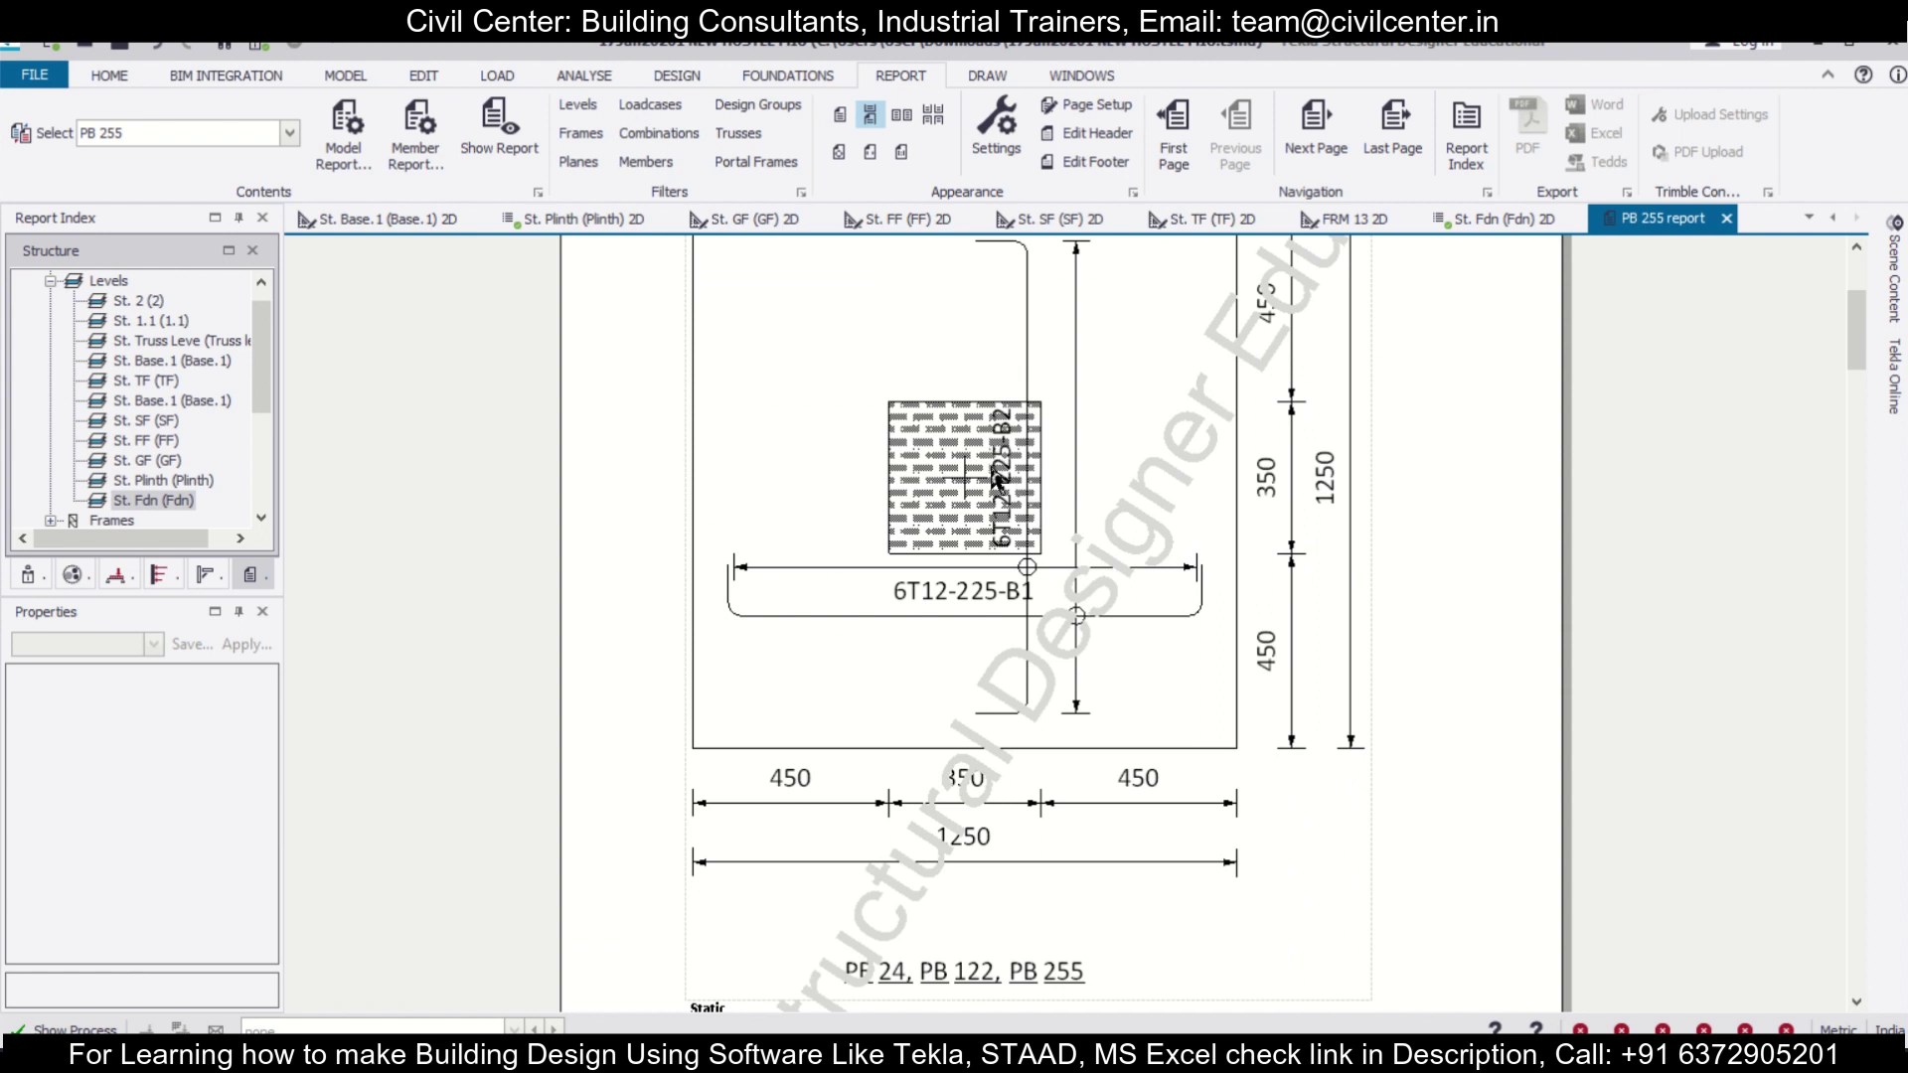
scroll(1000, 481, up, 3)
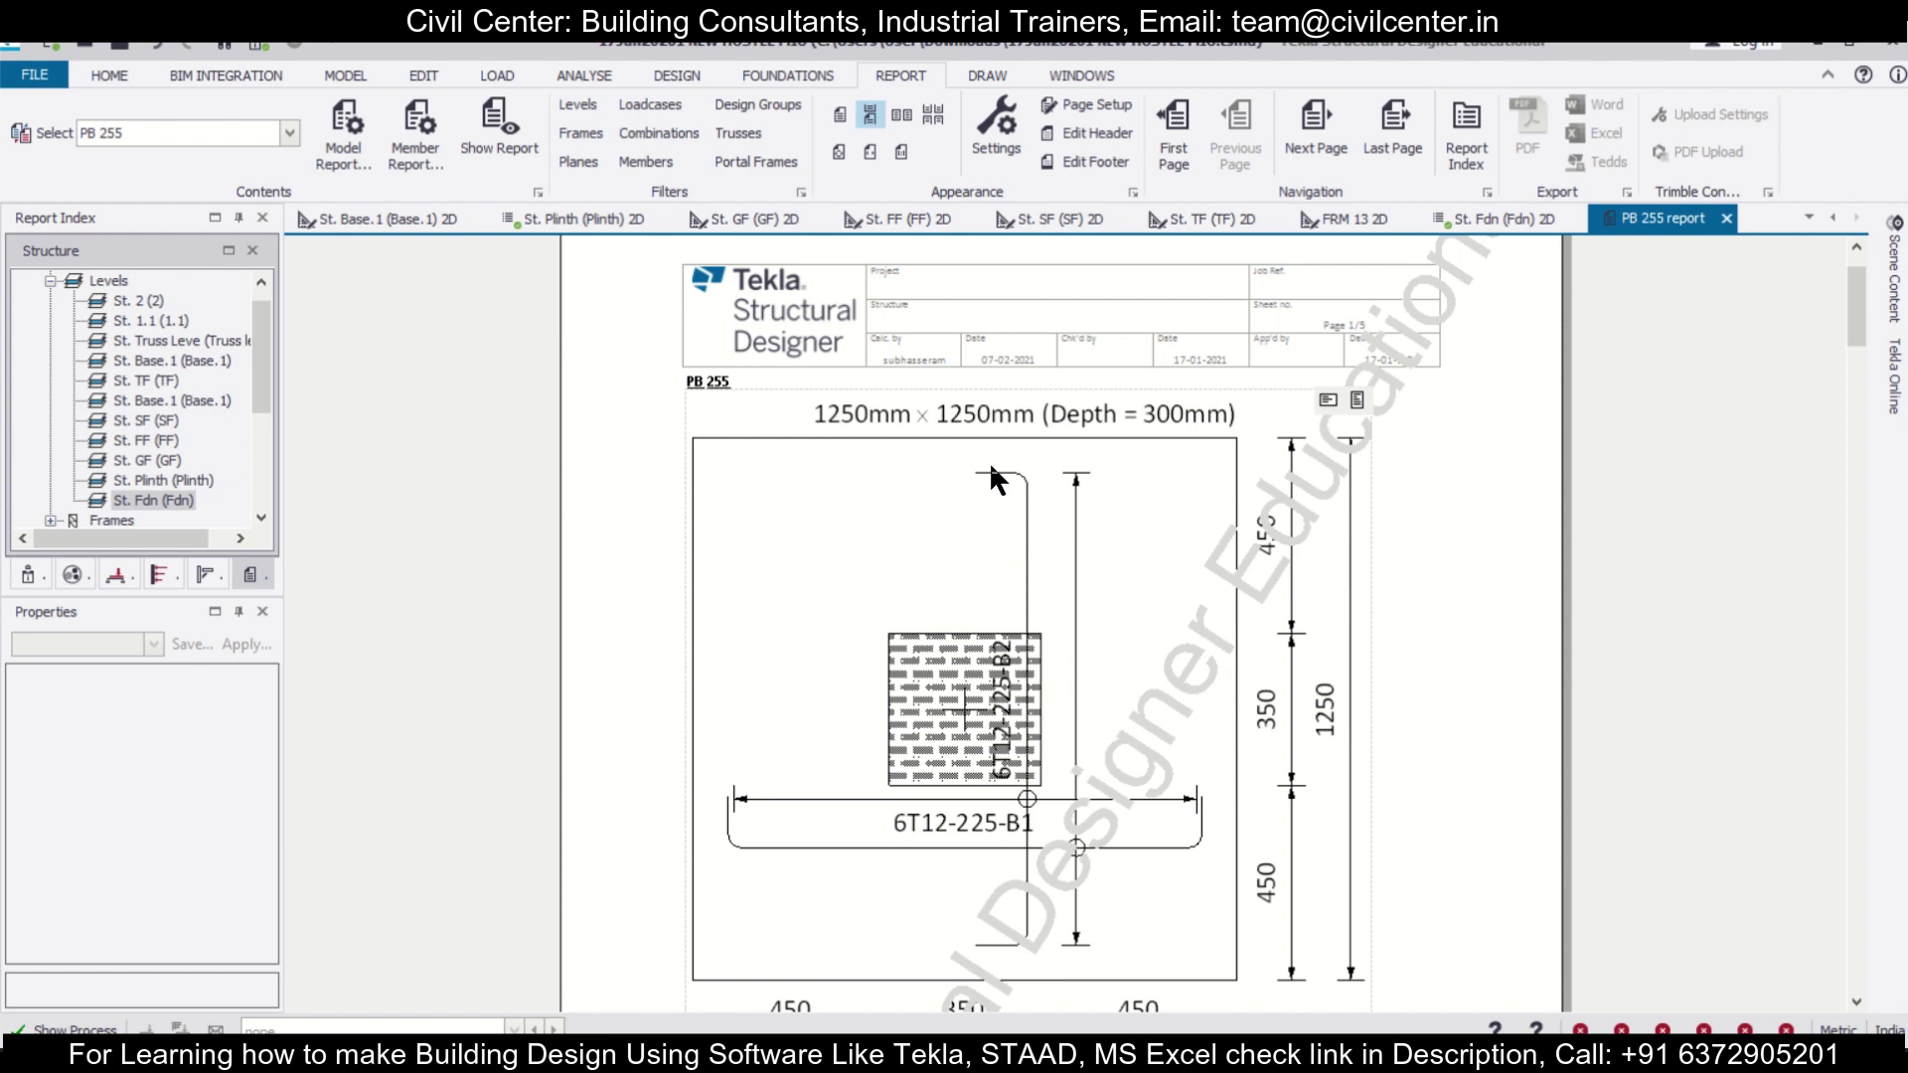
scroll(991, 470, down, 2)
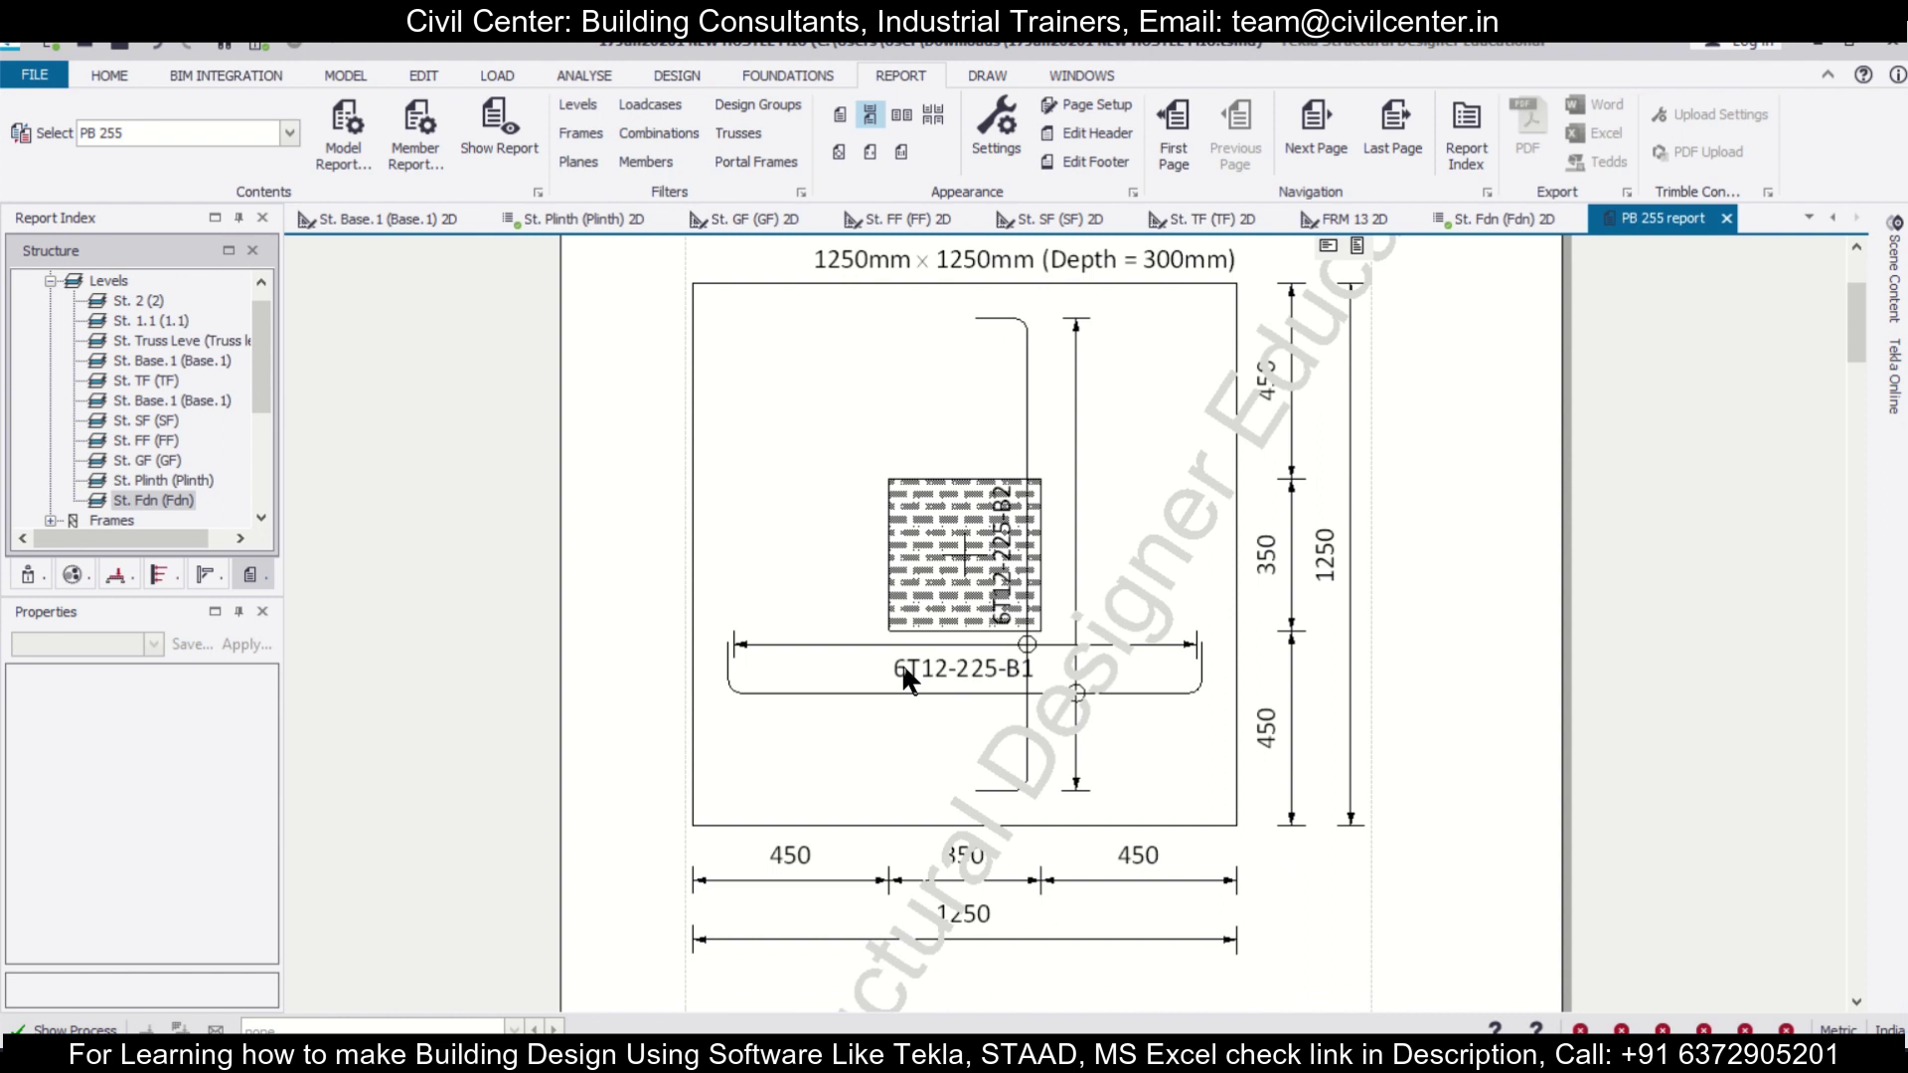
scroll(903, 662, up, 1)
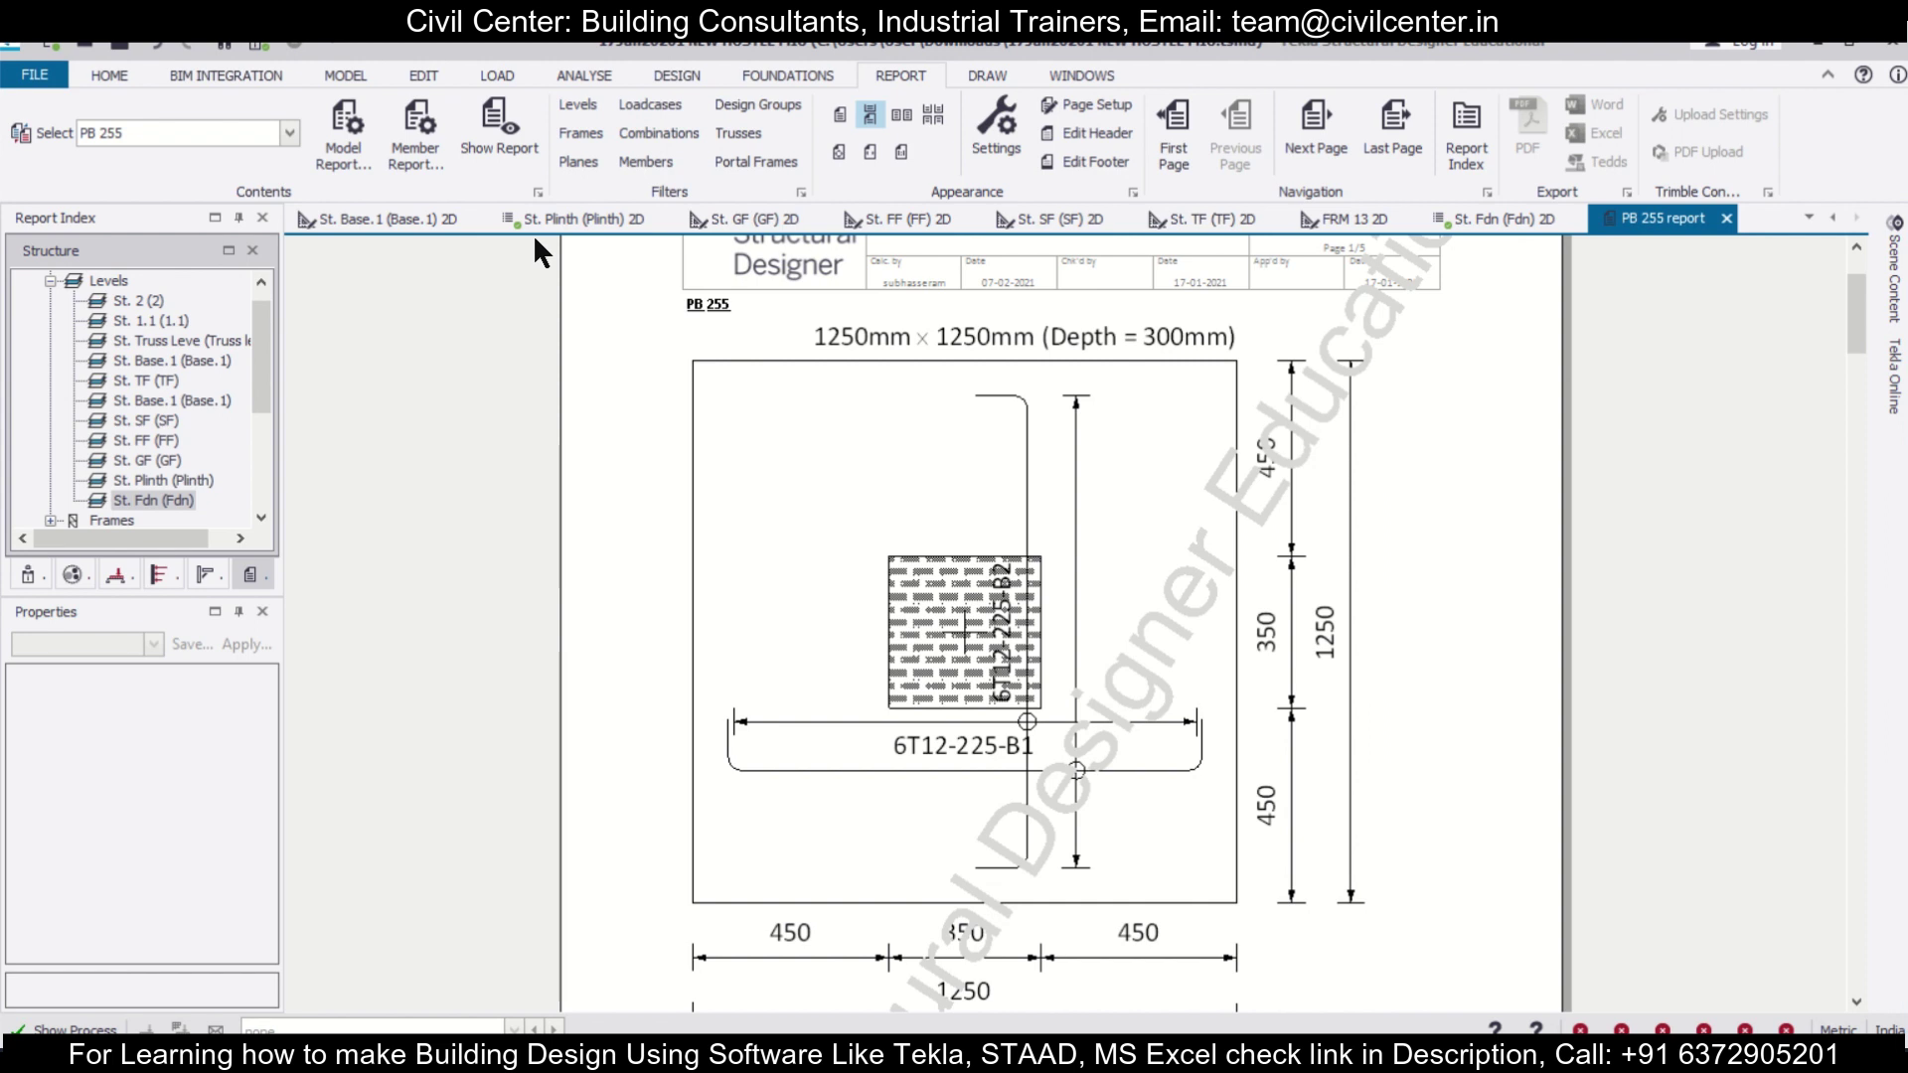
Return to the St. Fdn (Fdn) 2D view and clear the pad base selection
click(1473, 215)
scroll(597, 559, down, 1)
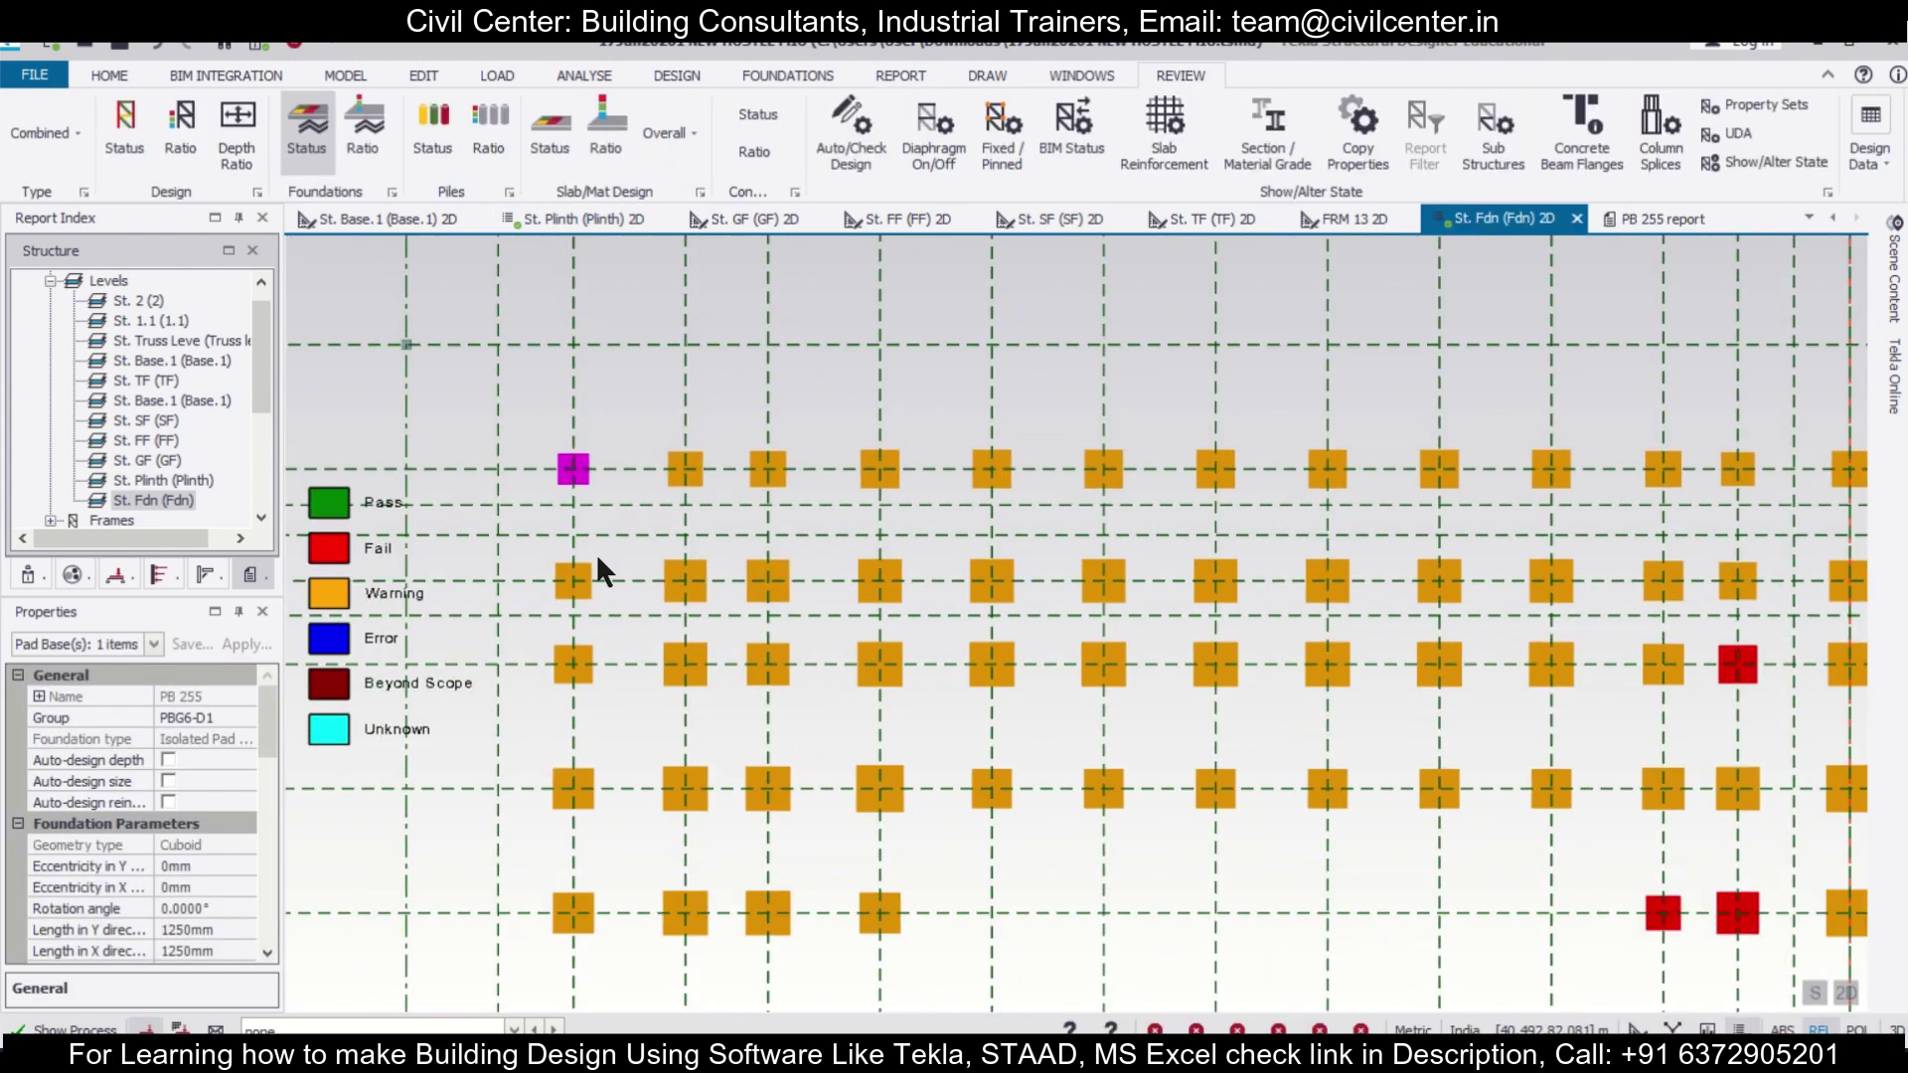
key(Escape)
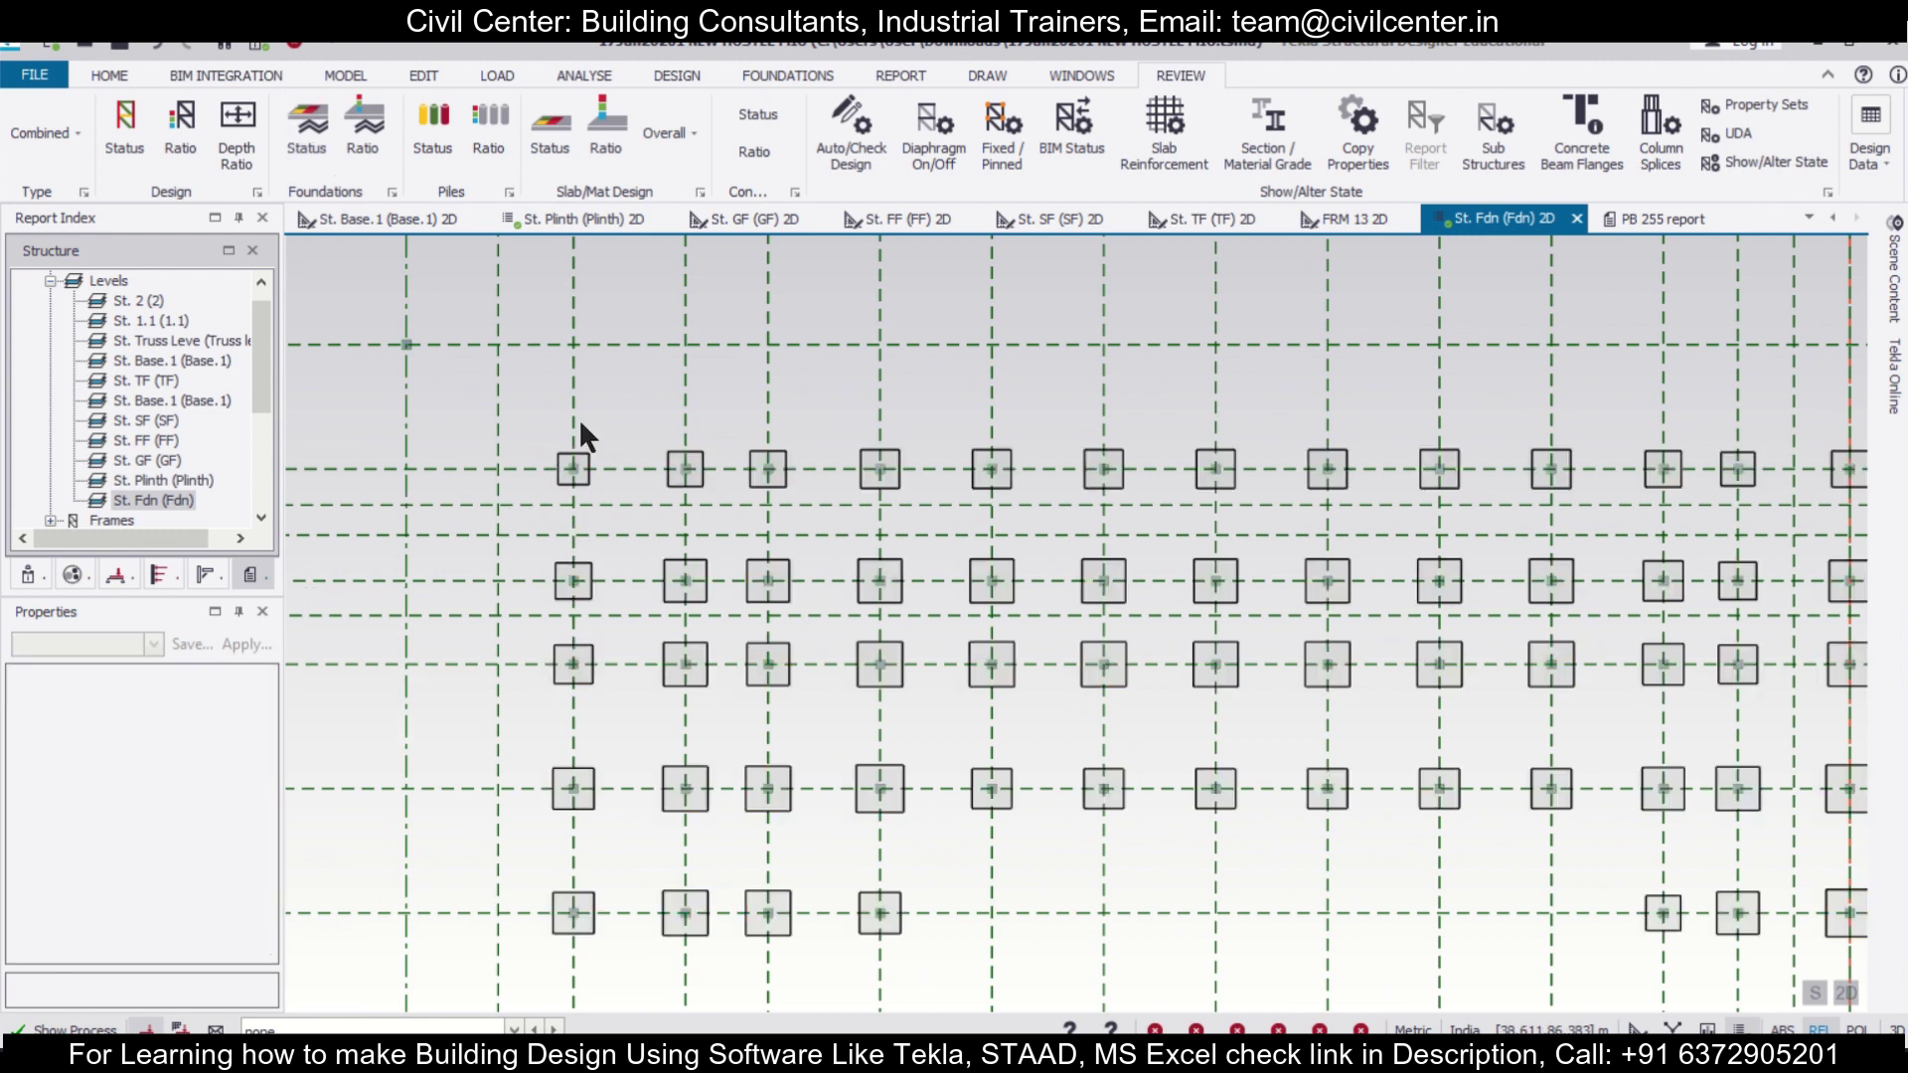
Set the pad bases' maximum principal and secondary bar spacing to 250 mm in the isolated foundation reinforcement layout settings
click(769, 75)
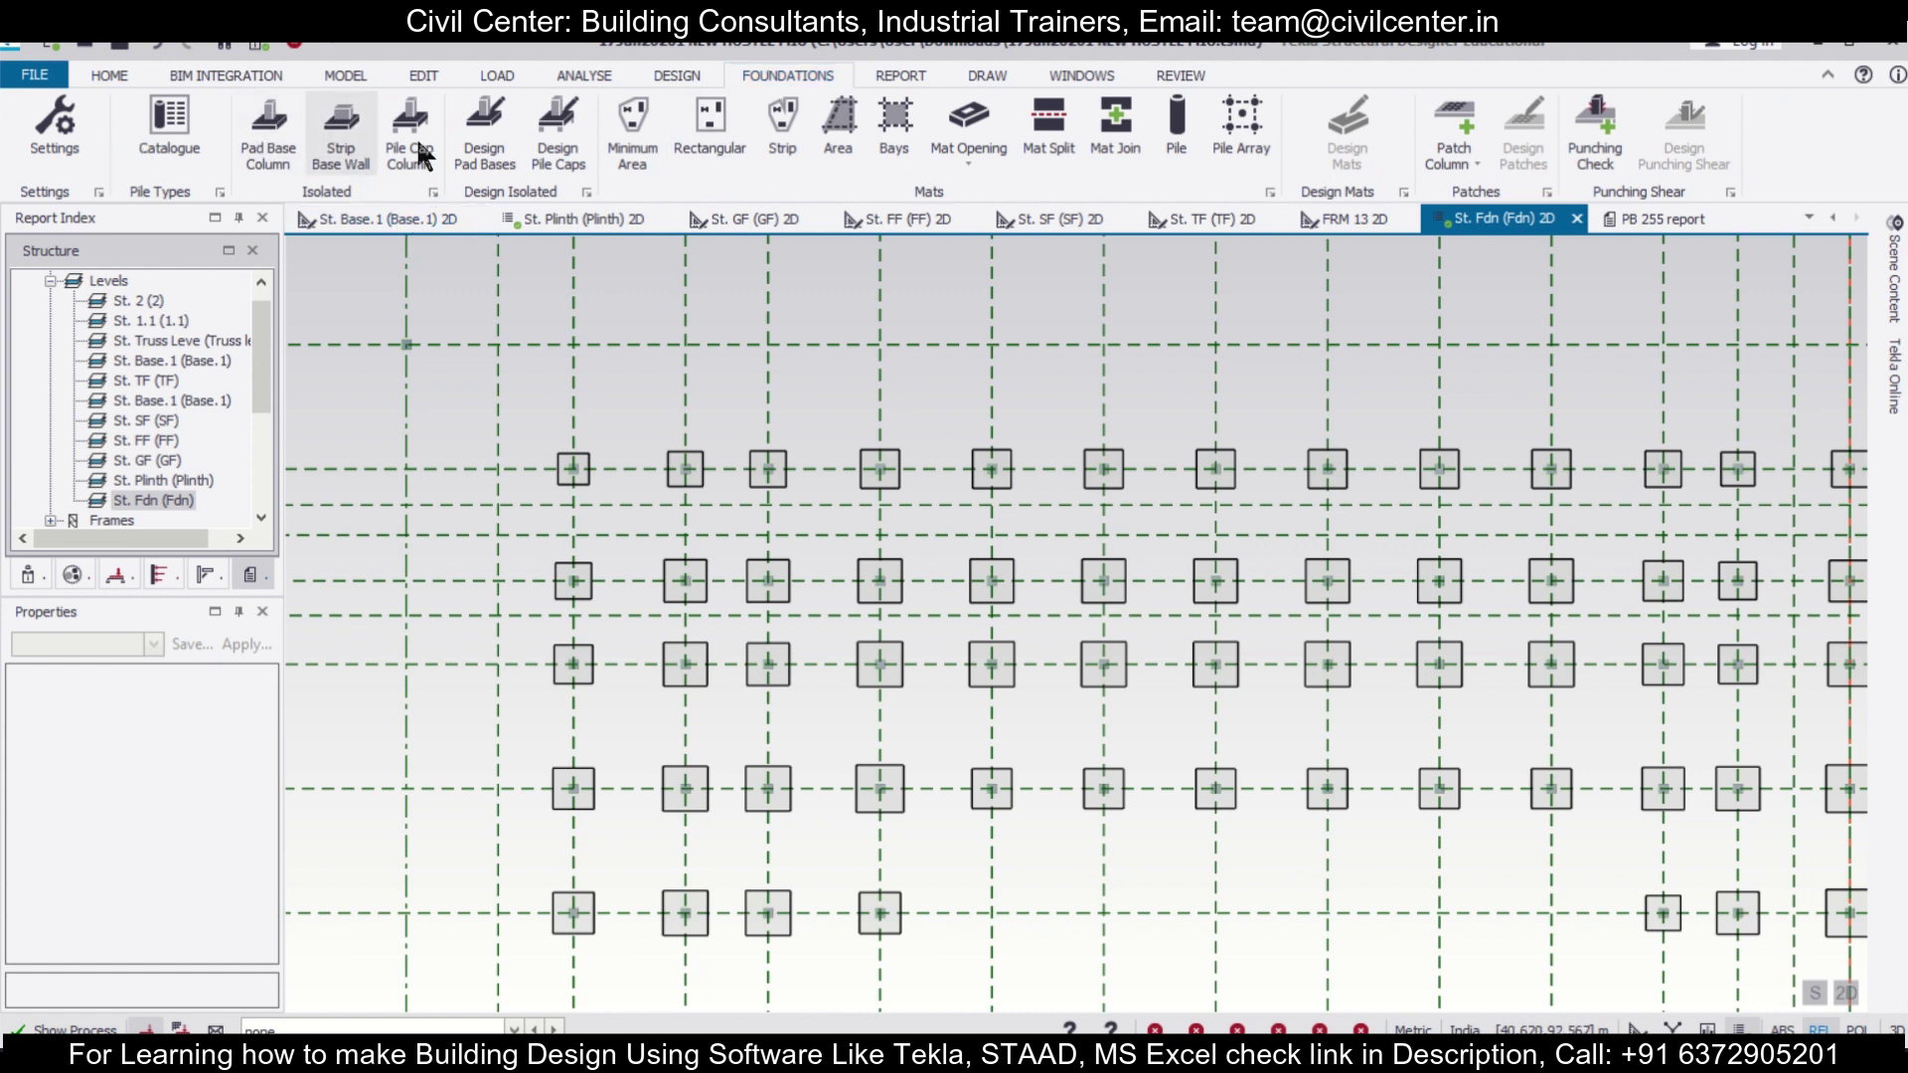
click(44, 134)
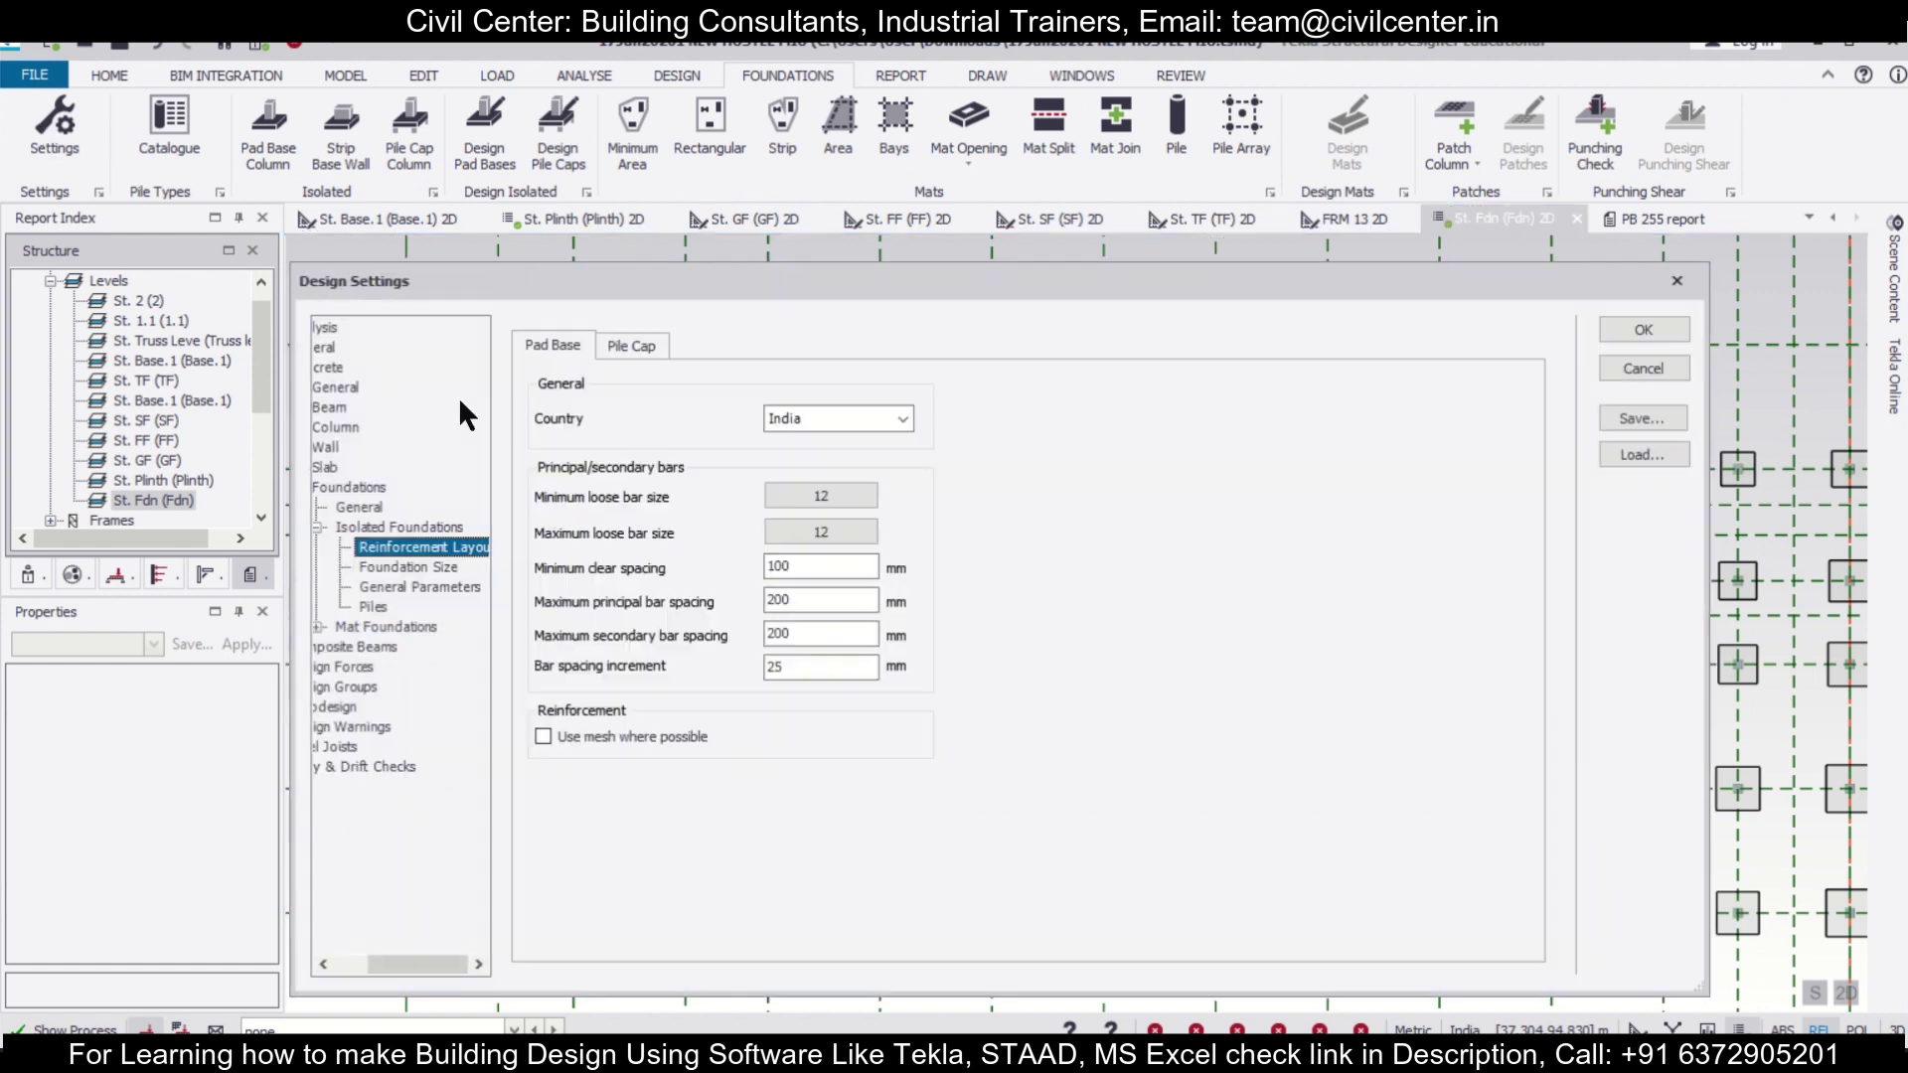
drag(951, 299, 980, 234)
click(835, 537)
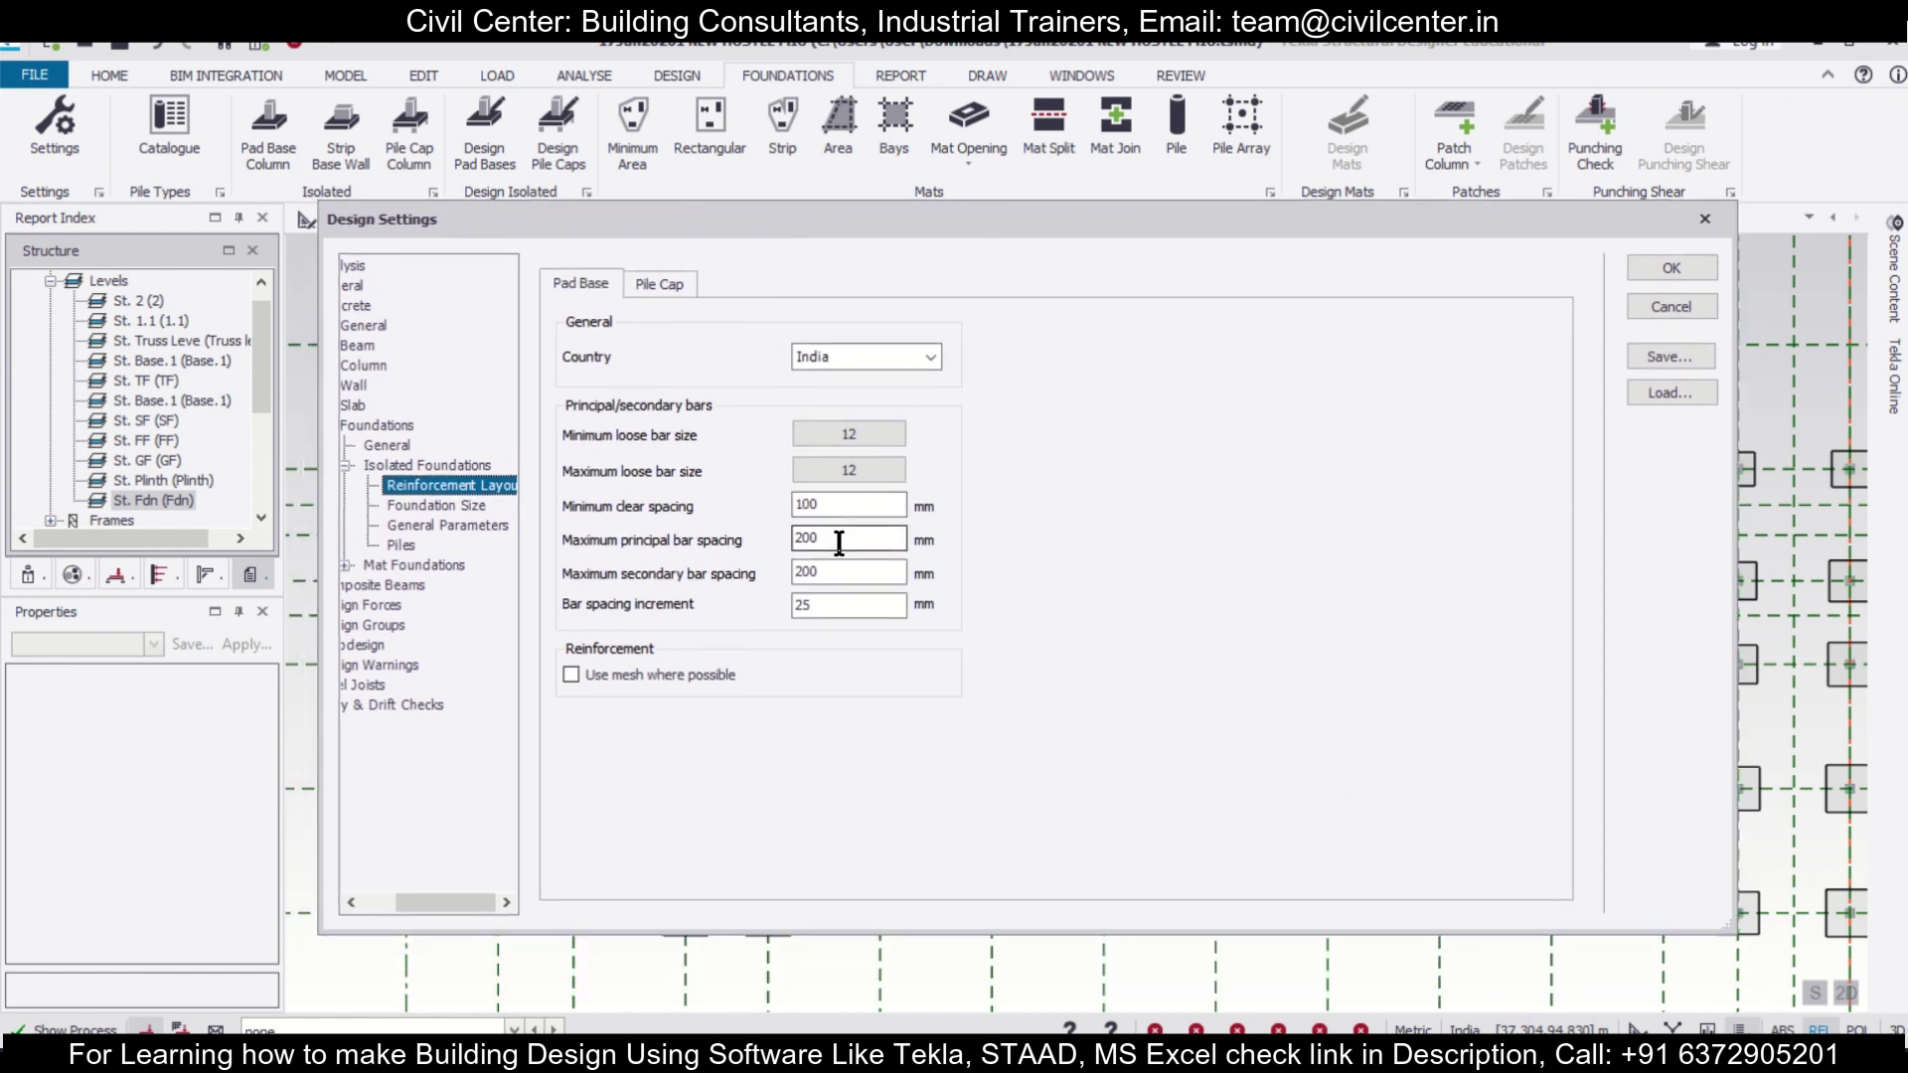
drag(835, 538, 721, 538)
text(250)
key(Tab)
text(250)
click(1657, 267)
Rerun the isolated pad base design and check the status of PB 255 on the plan
scroll(665, 395, down, 2)
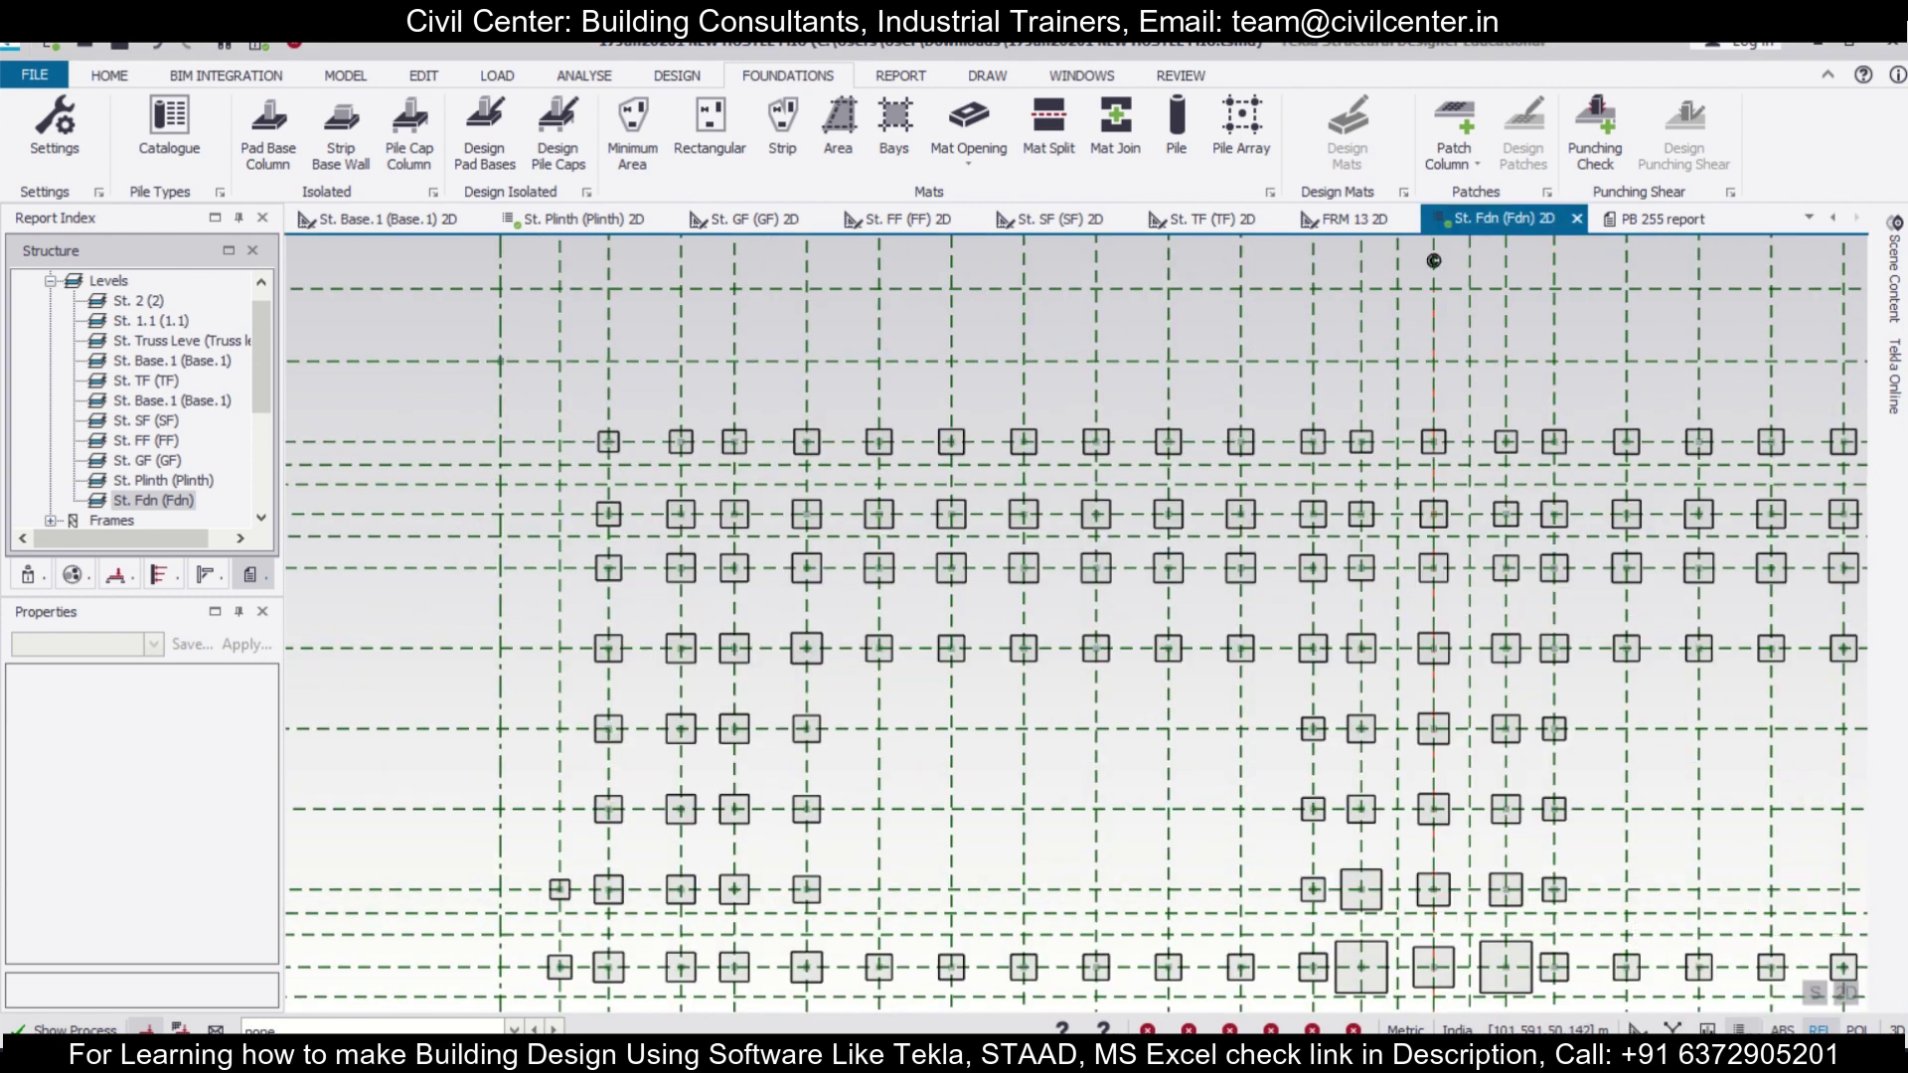
click(495, 125)
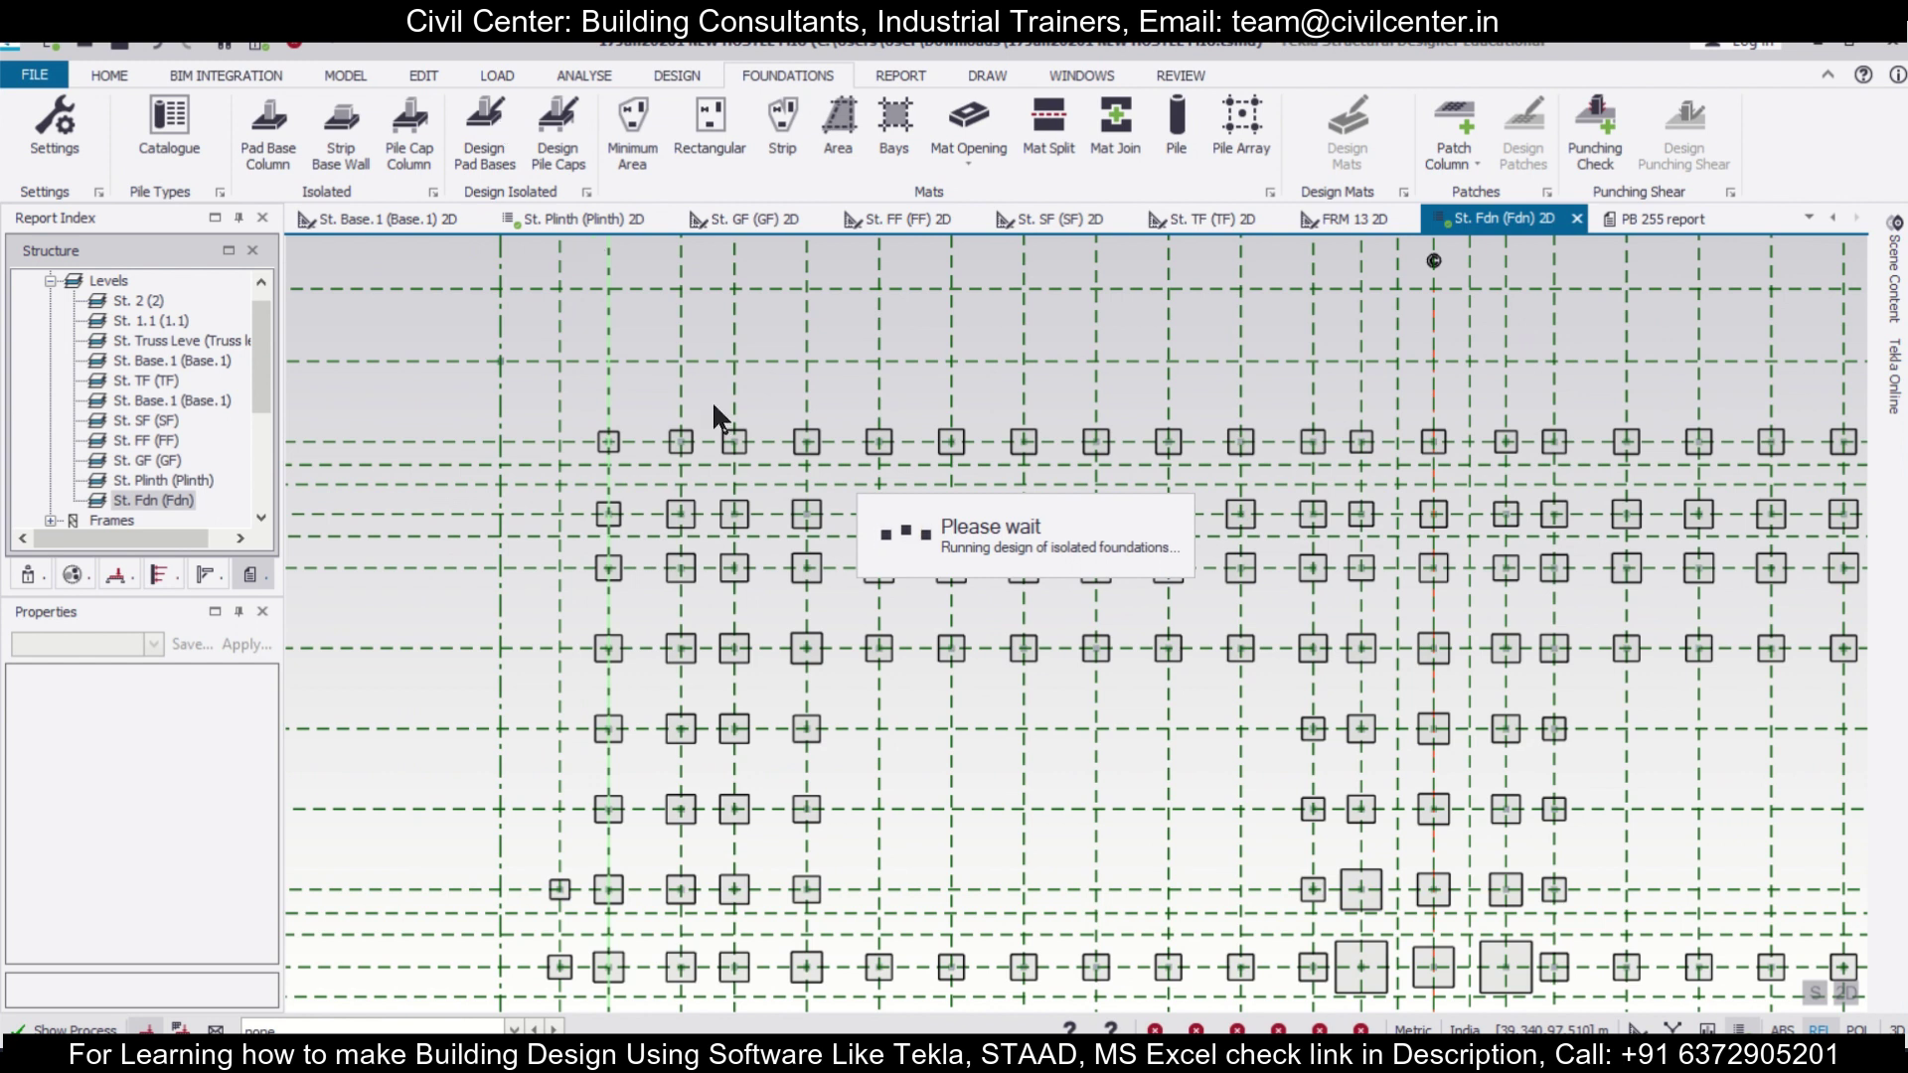
mouse_move(811, 52)
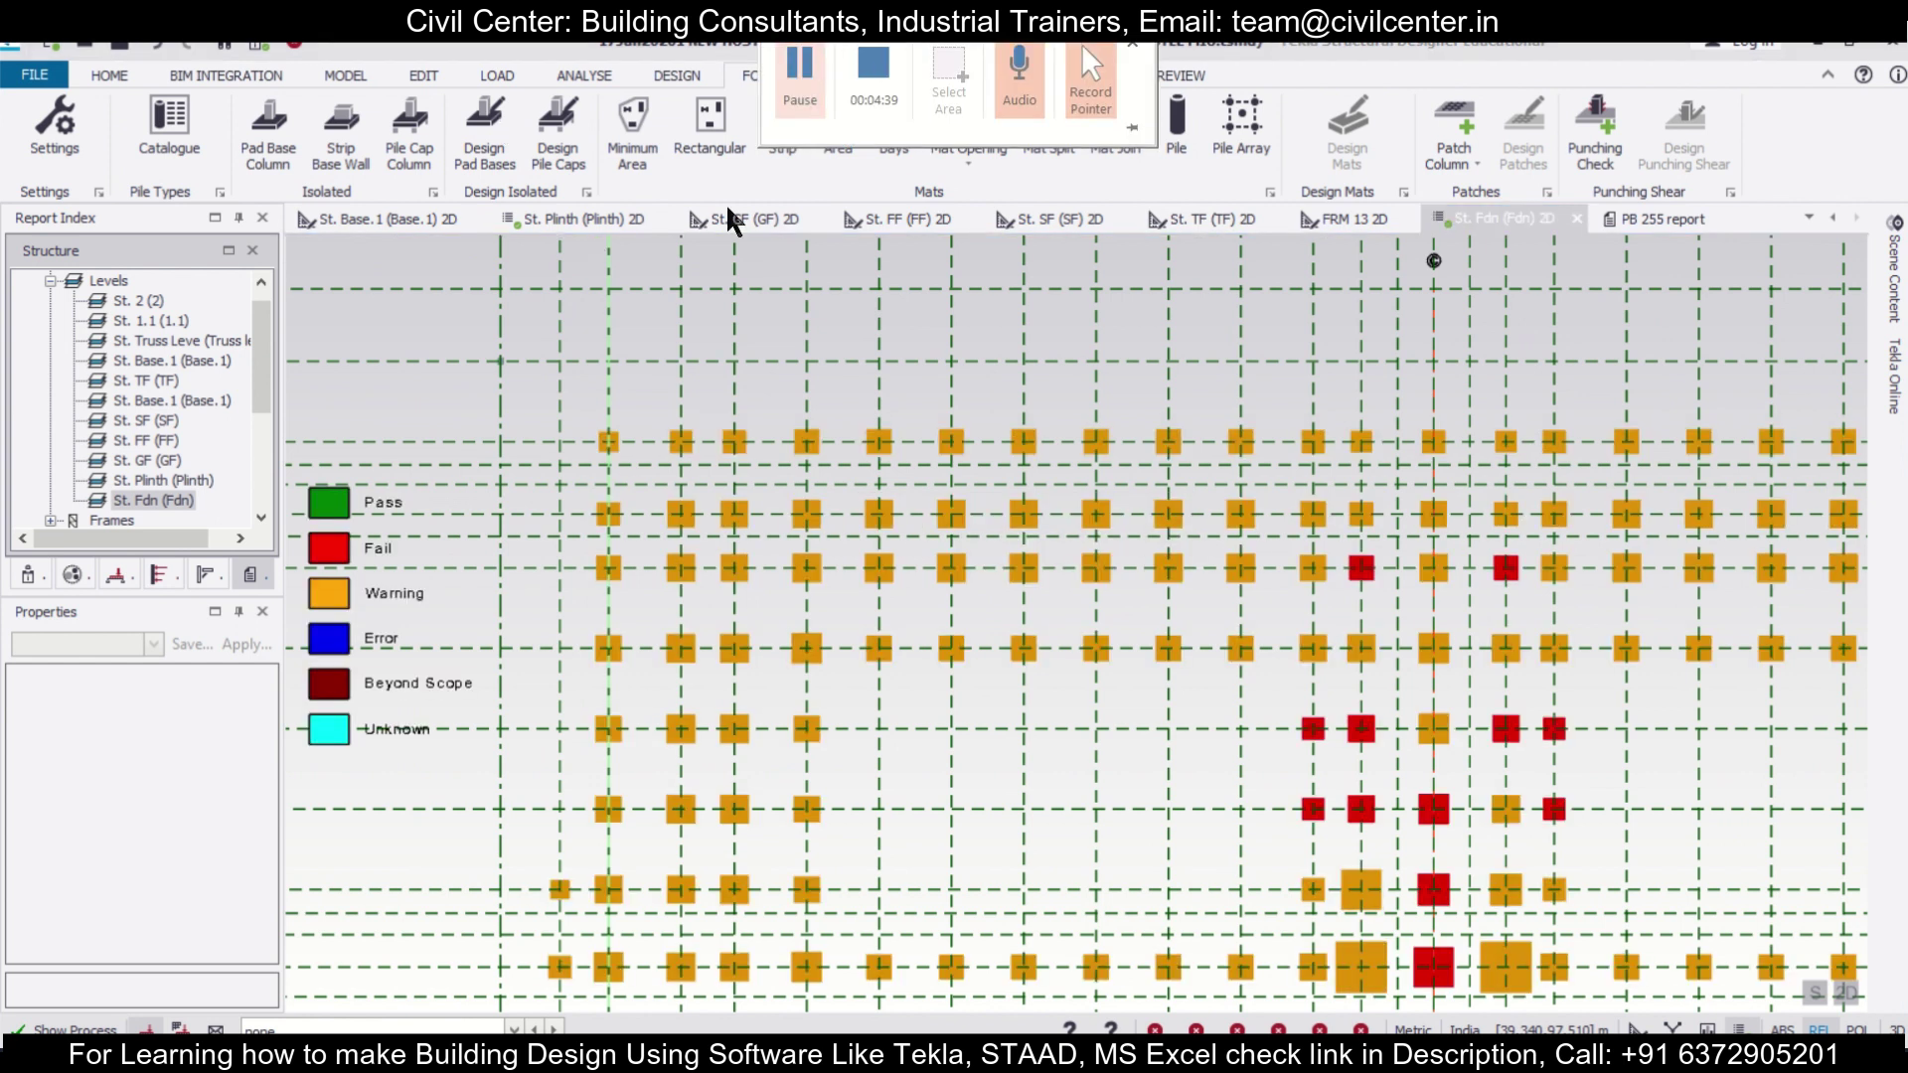
mouse_move(605, 440)
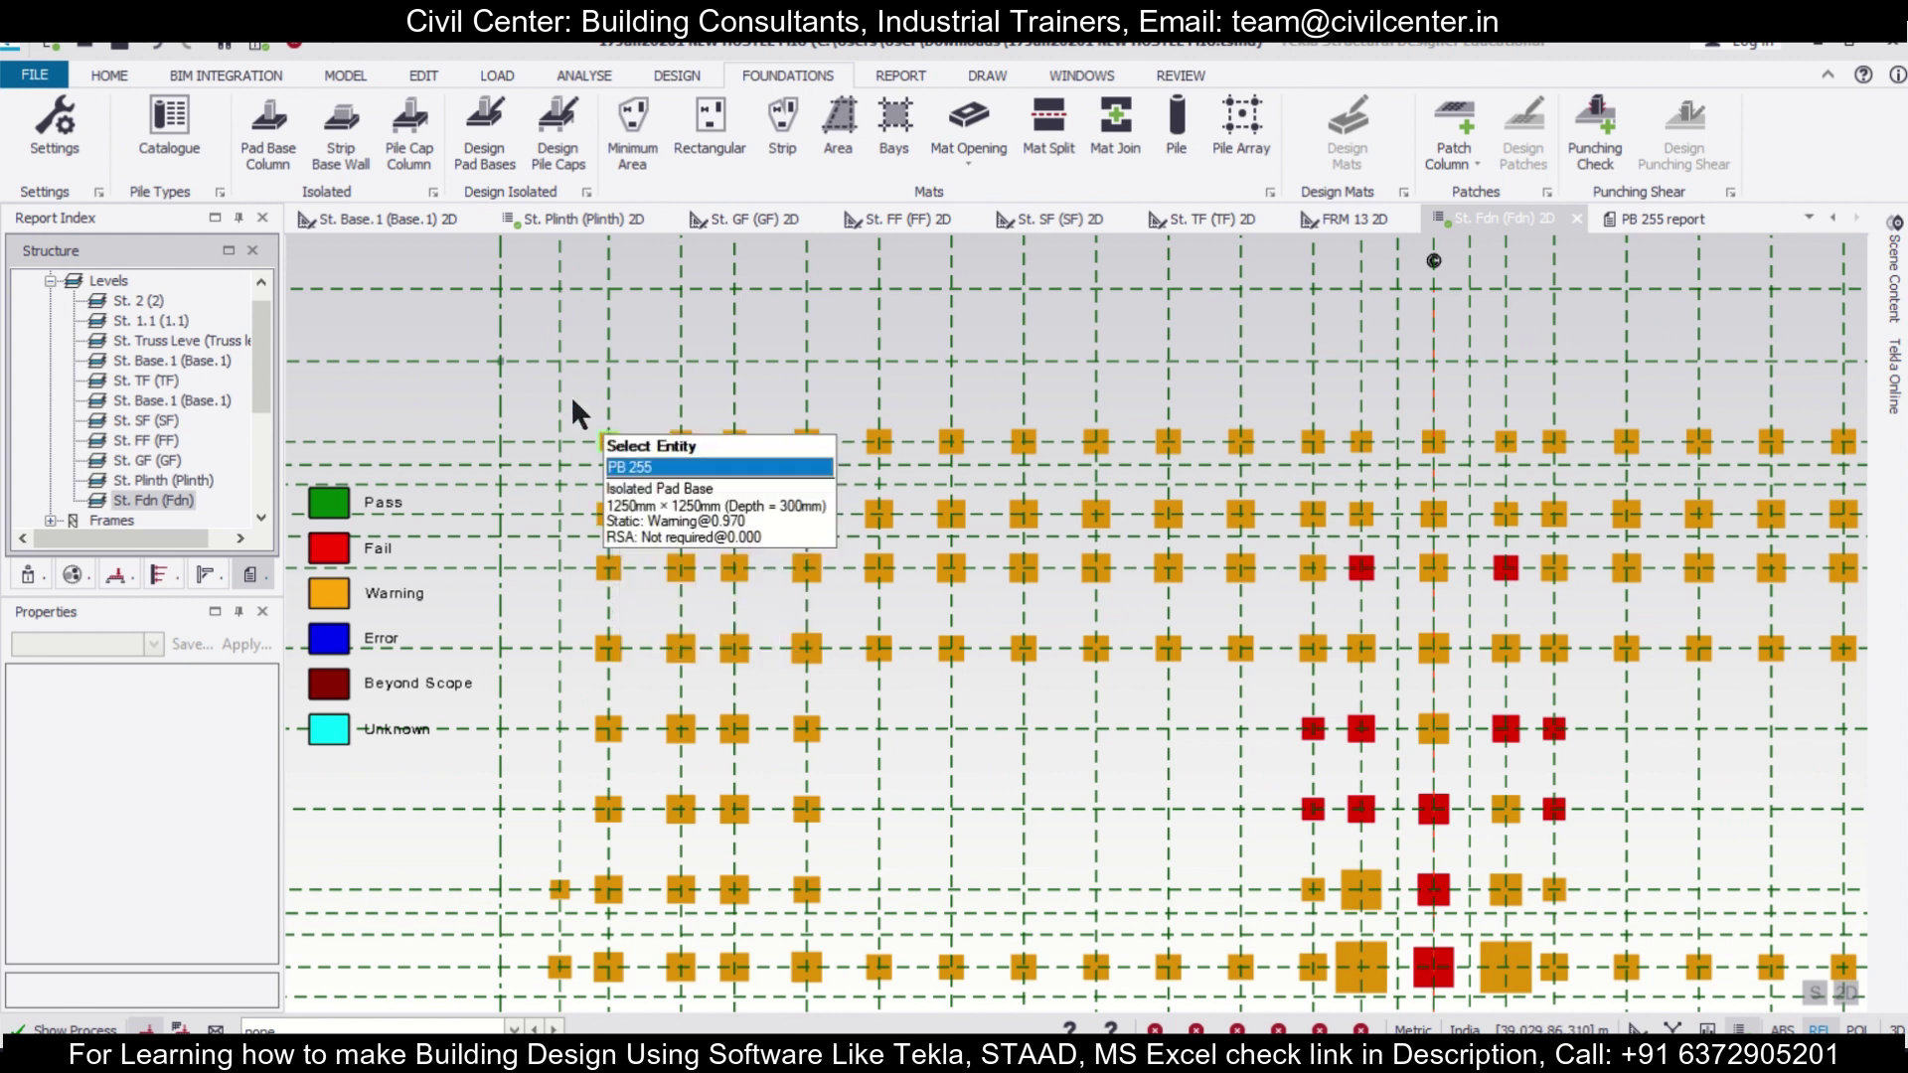
Find the failing pad base PB 248 near the plan's left edge and set its Y and X lengths to 2200 mm
scroll(548, 479, down, 3)
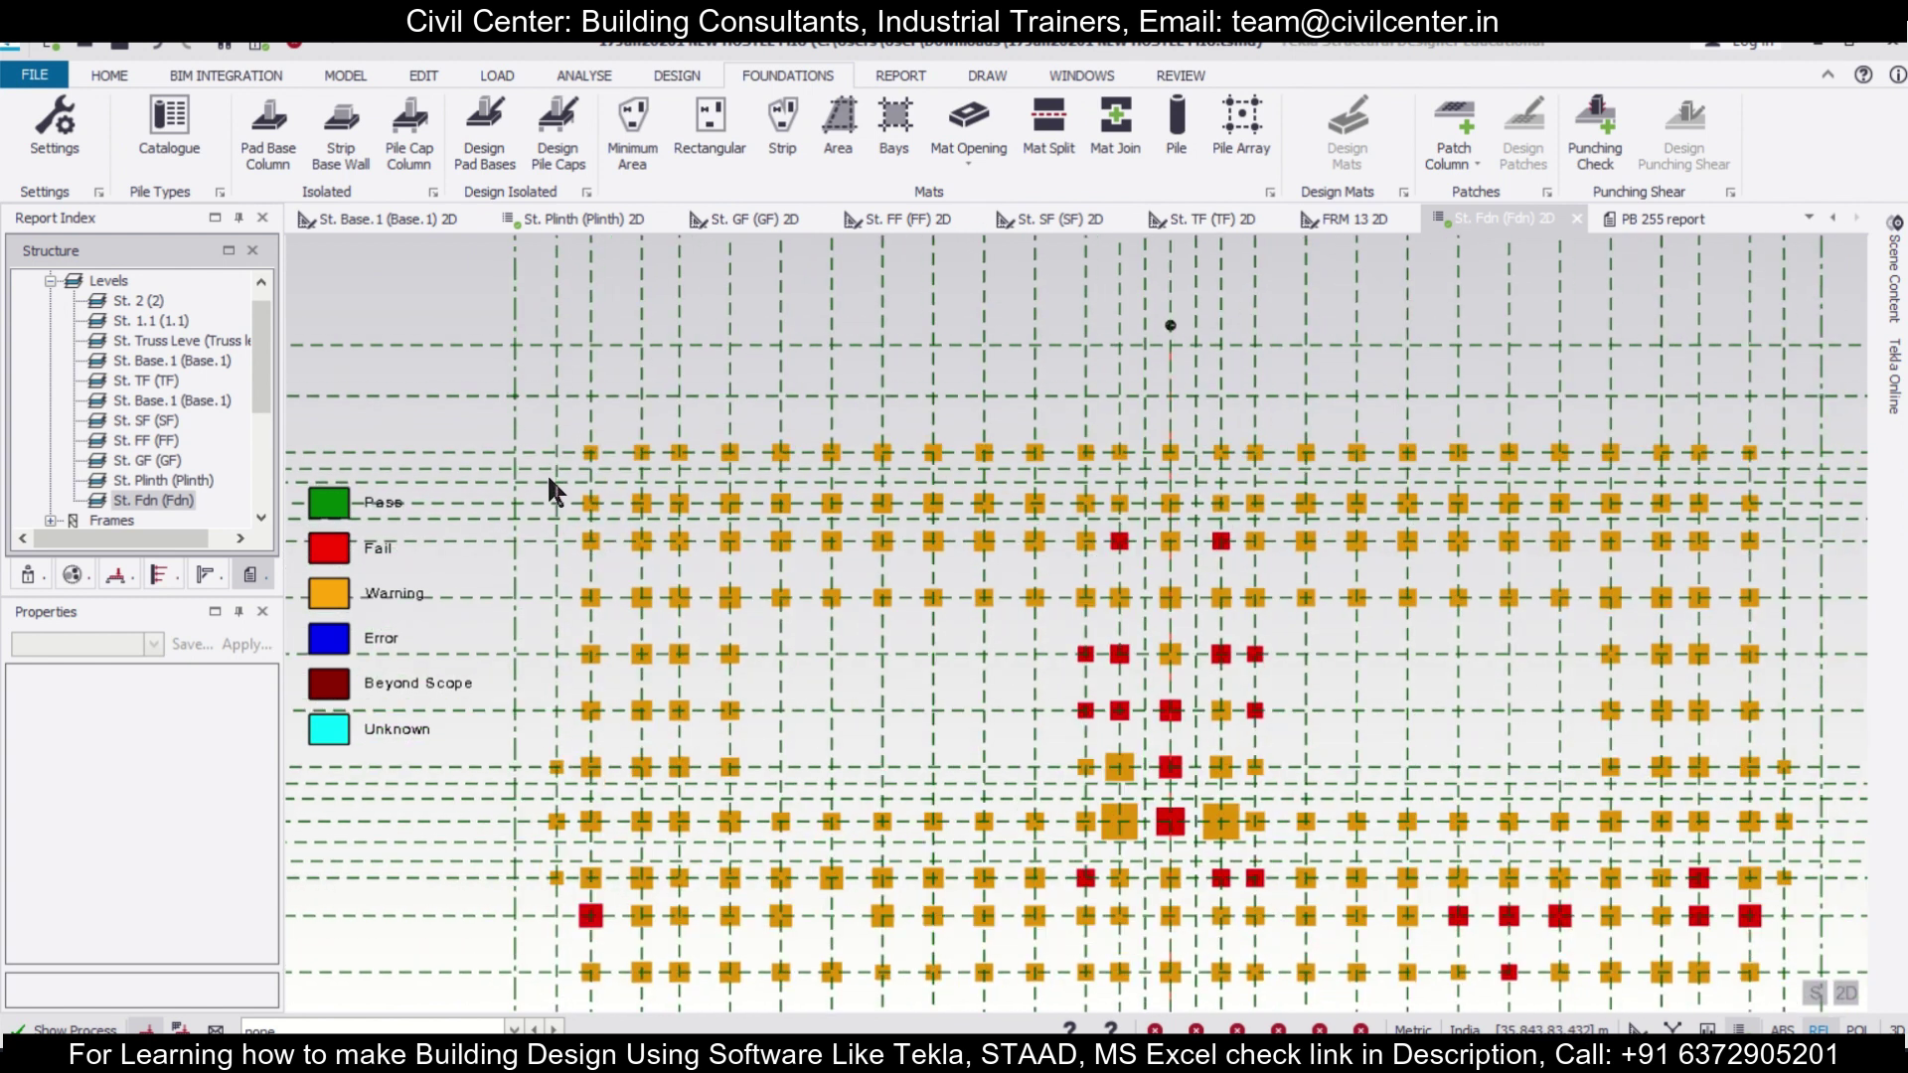
scroll(549, 481, down, 1)
mouse_move(580, 902)
scroll(585, 895, up, 3)
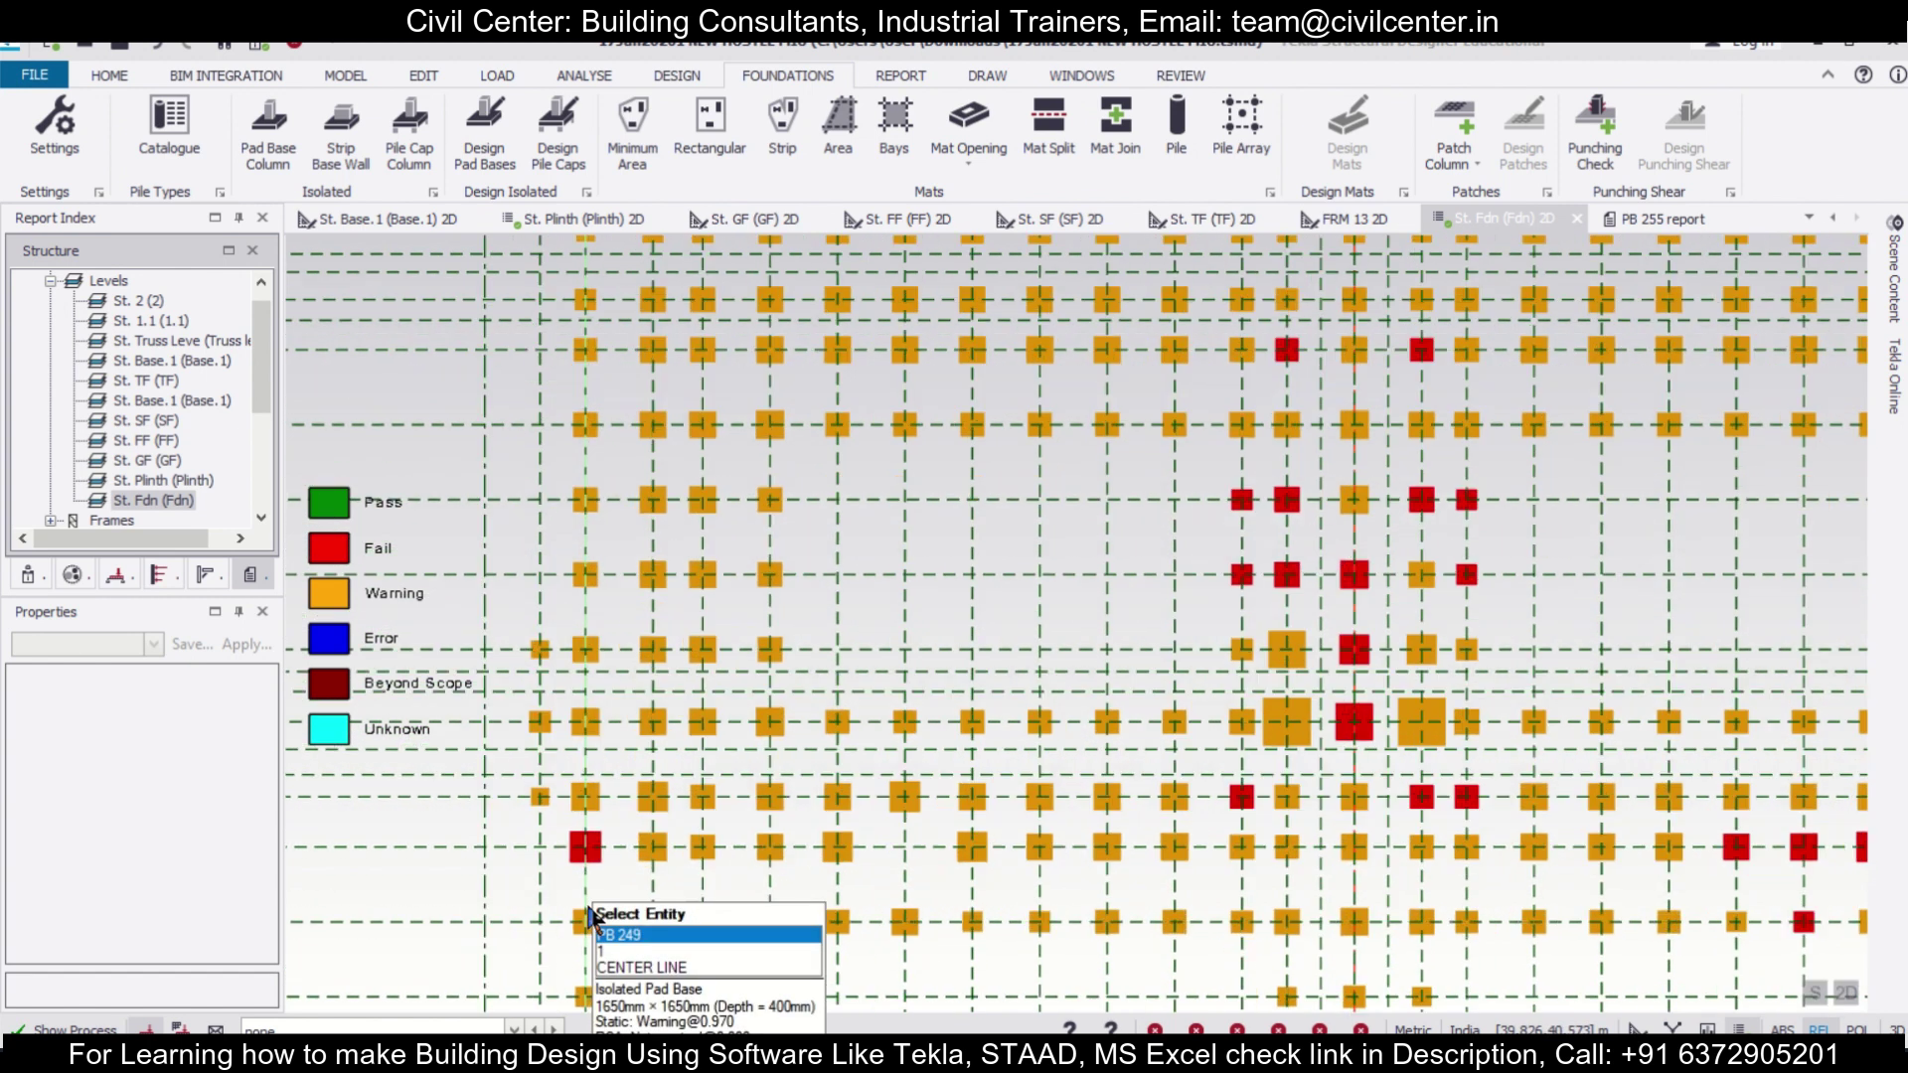
scroll(584, 885, up, 3)
mouse_move(561, 777)
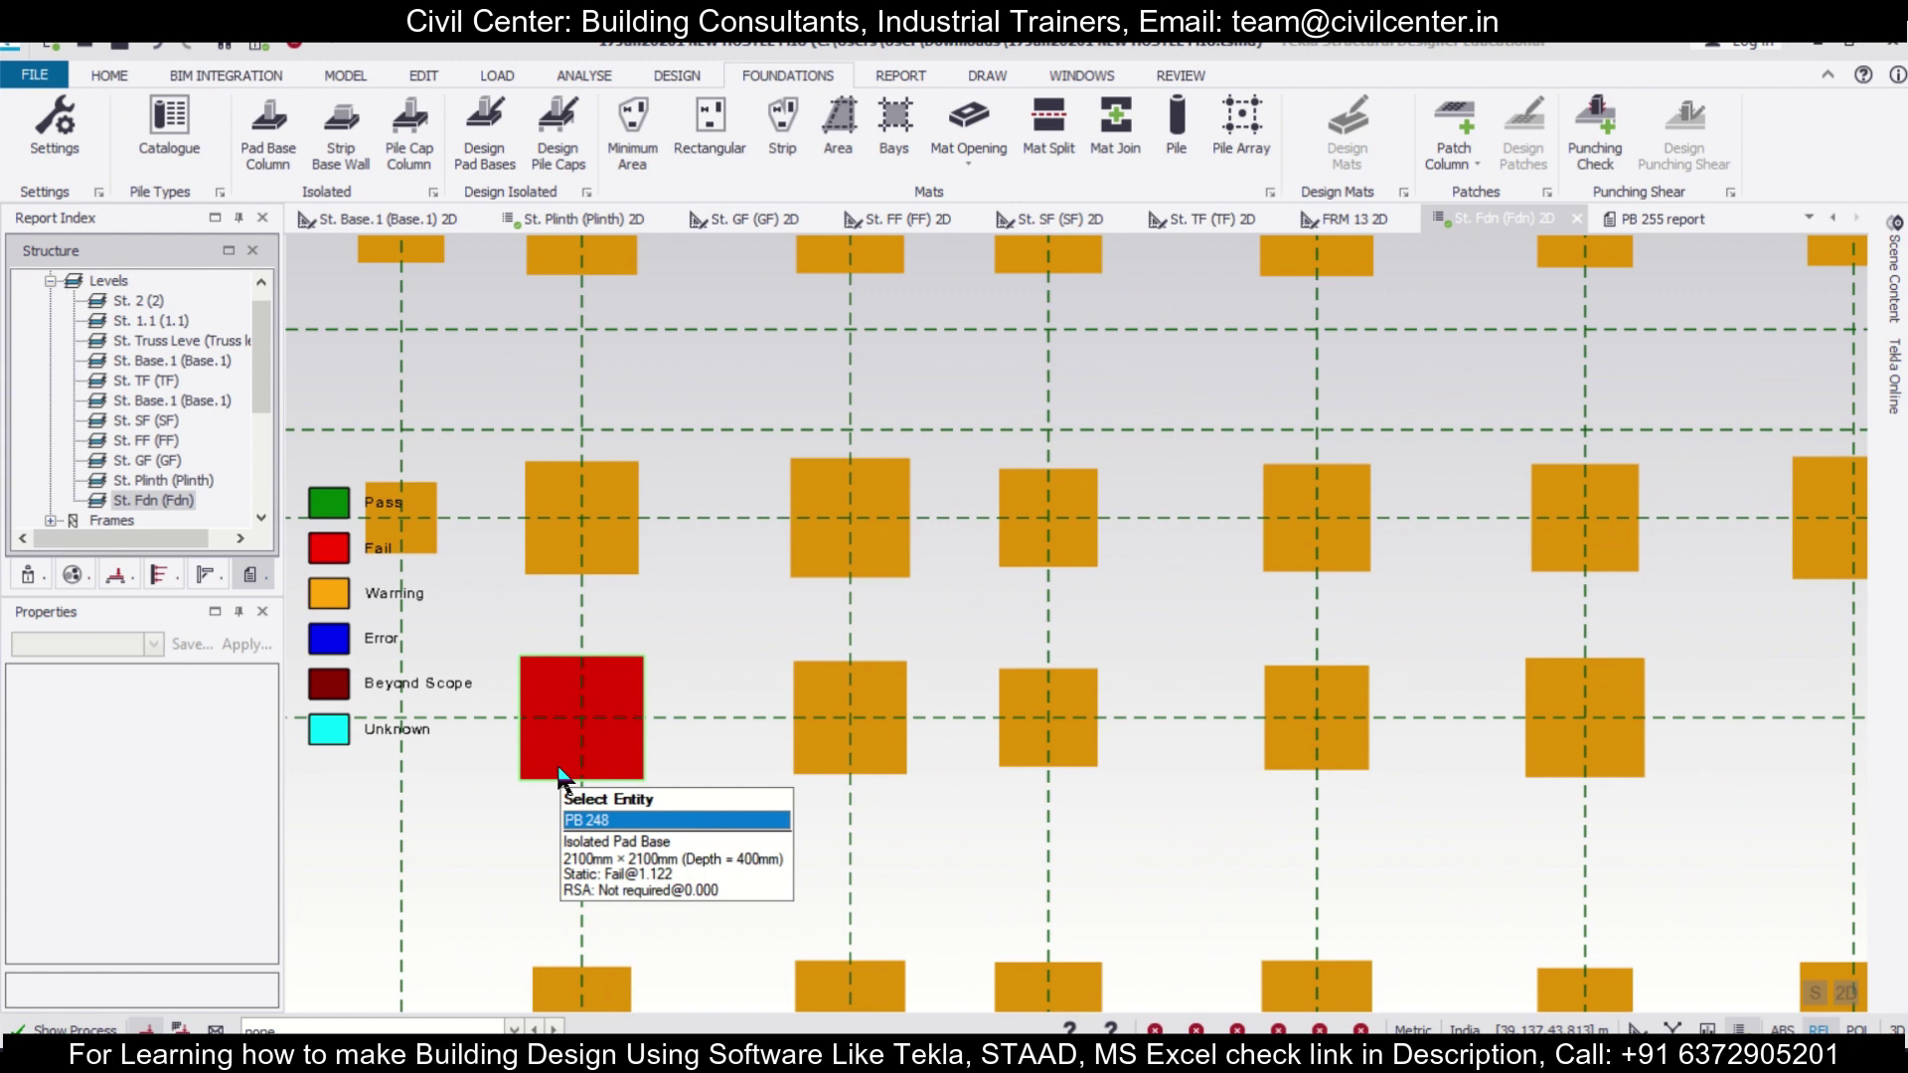
click(562, 777)
drag(263, 733, 255, 779)
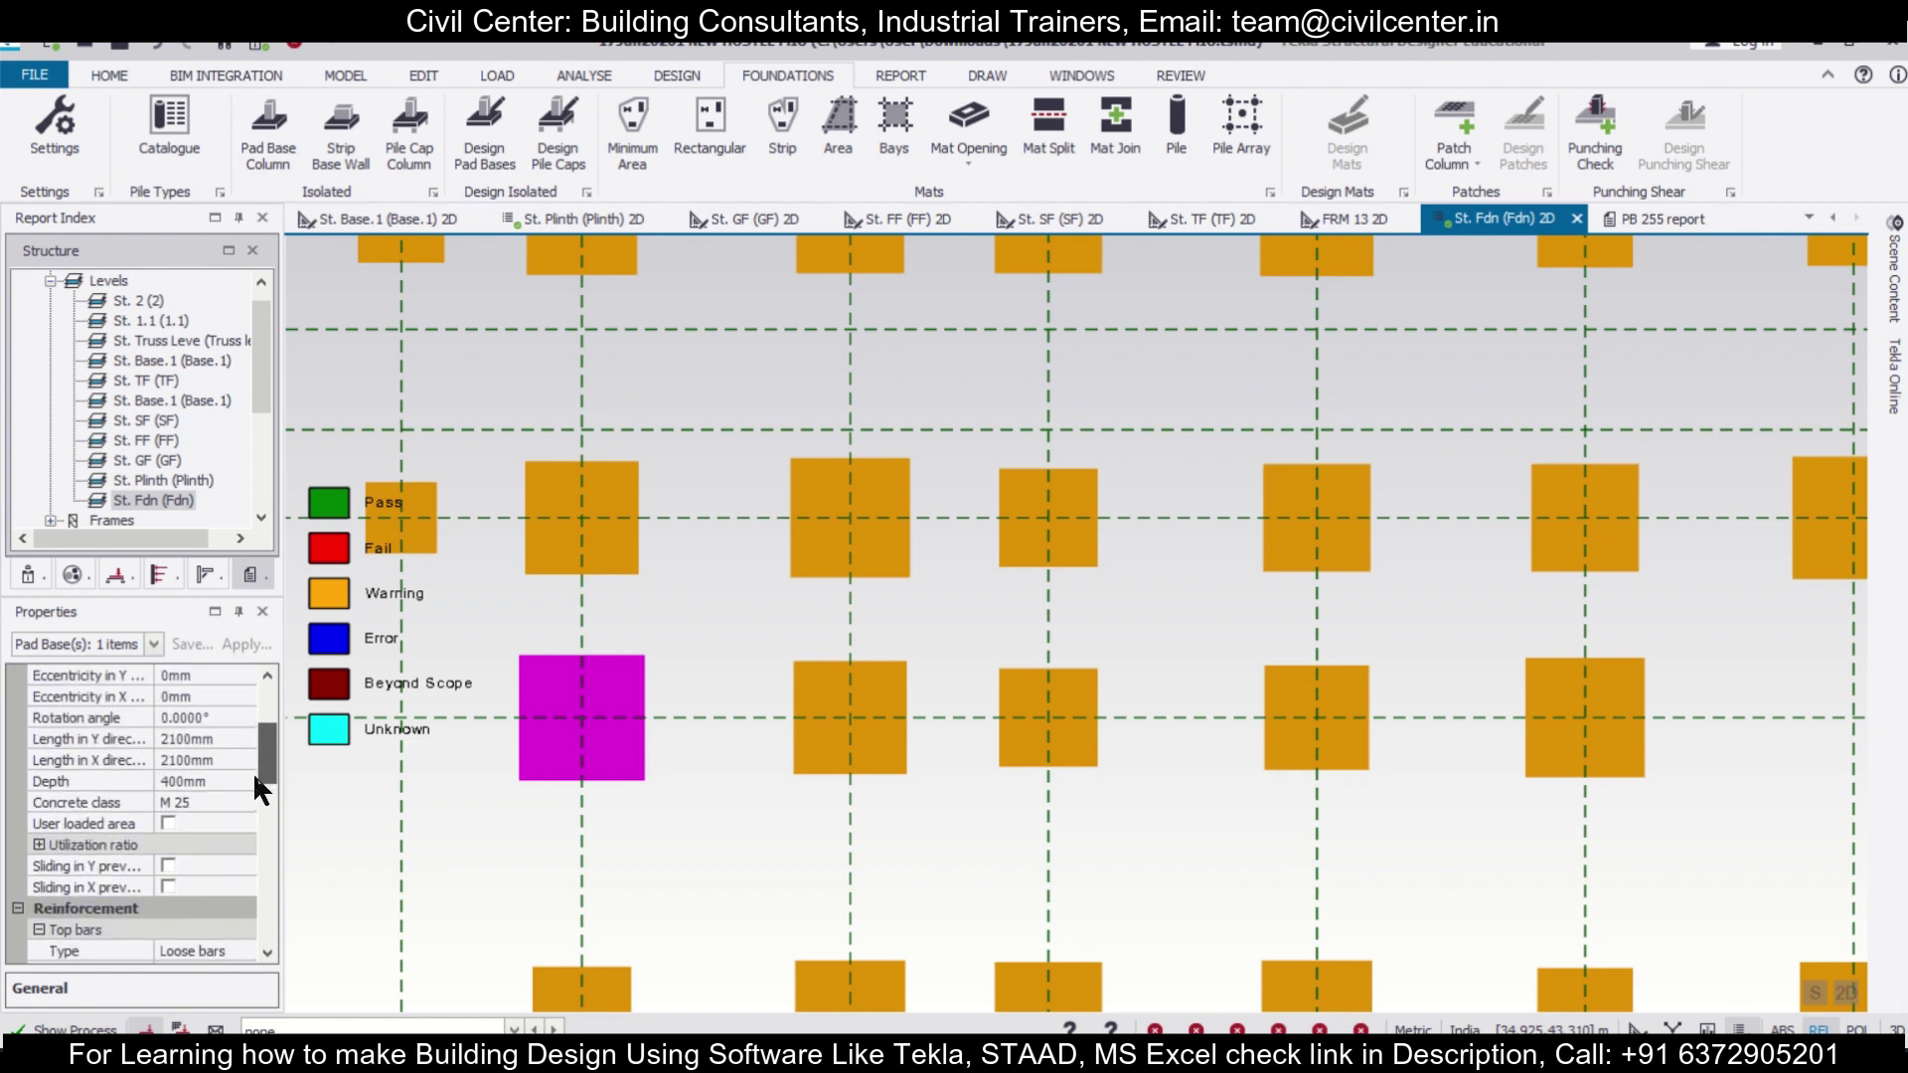
click(200, 738)
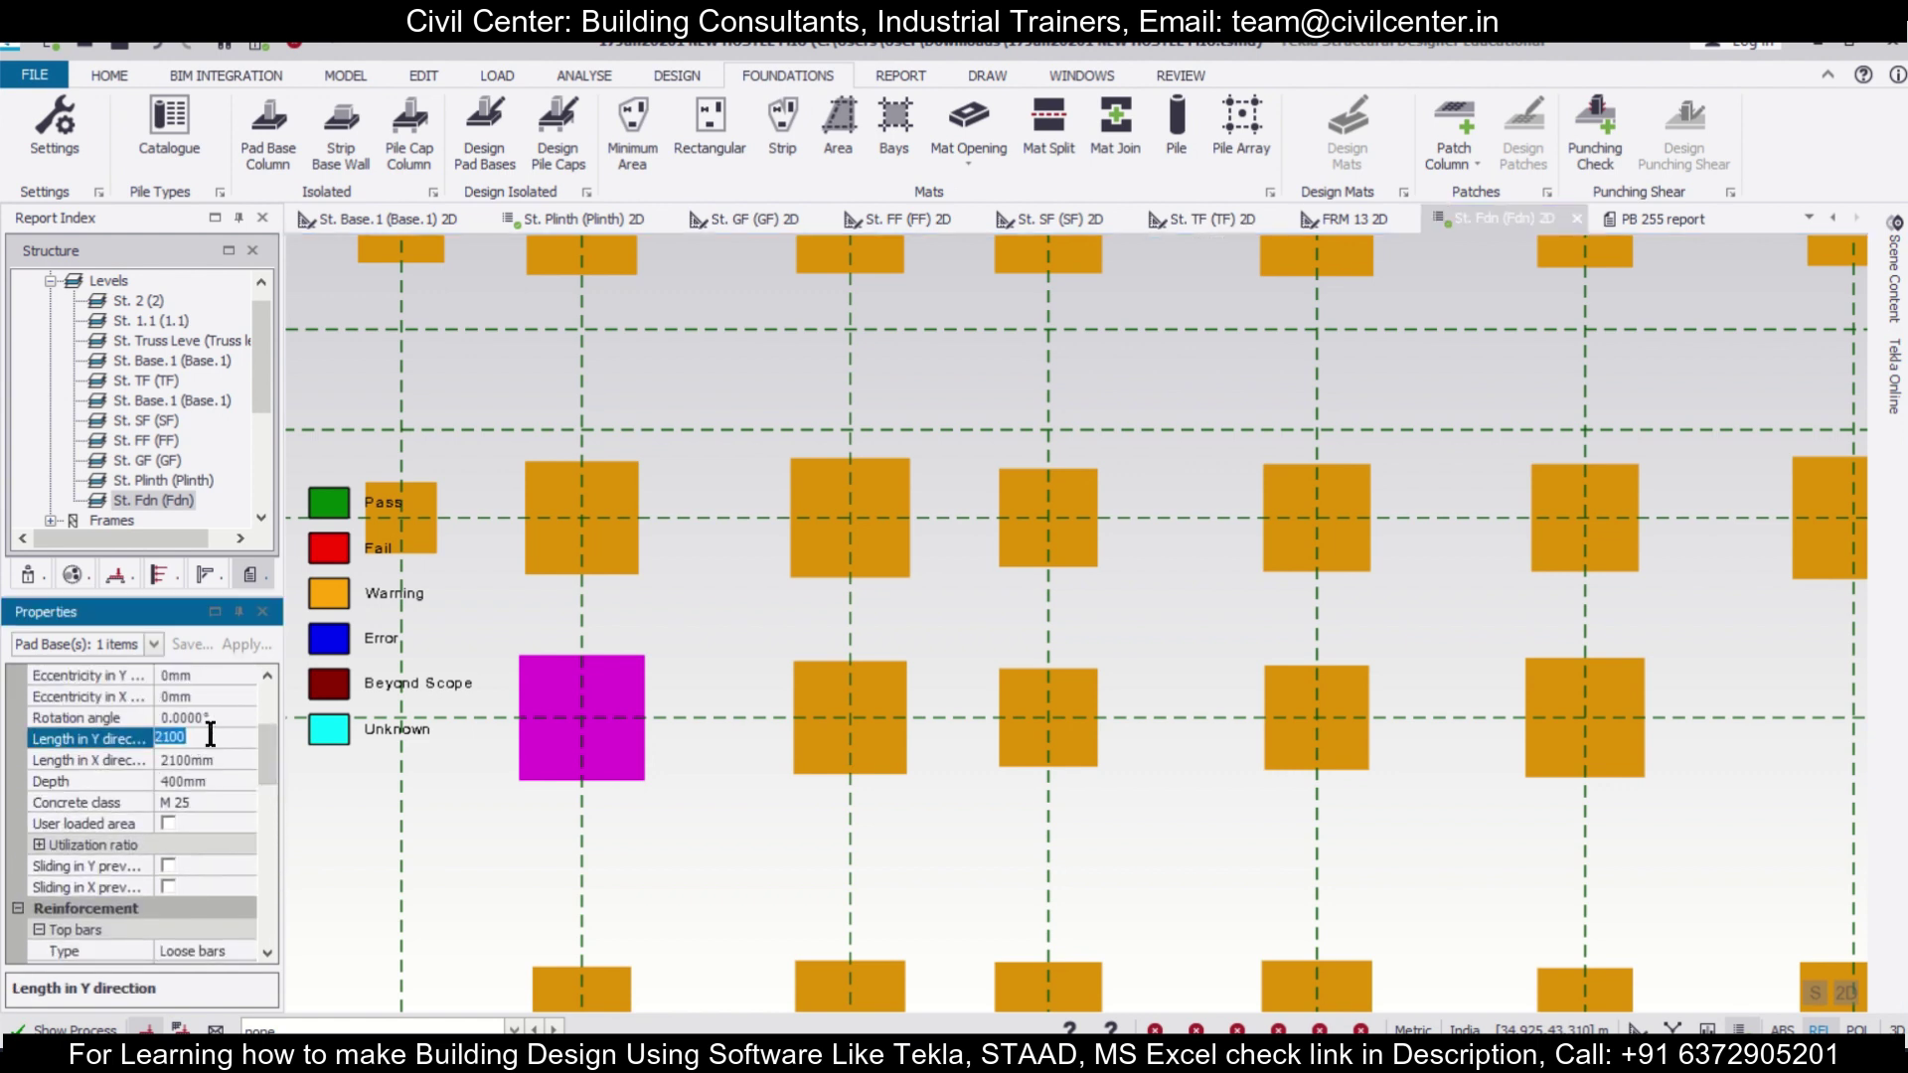
text(2200)
click(212, 760)
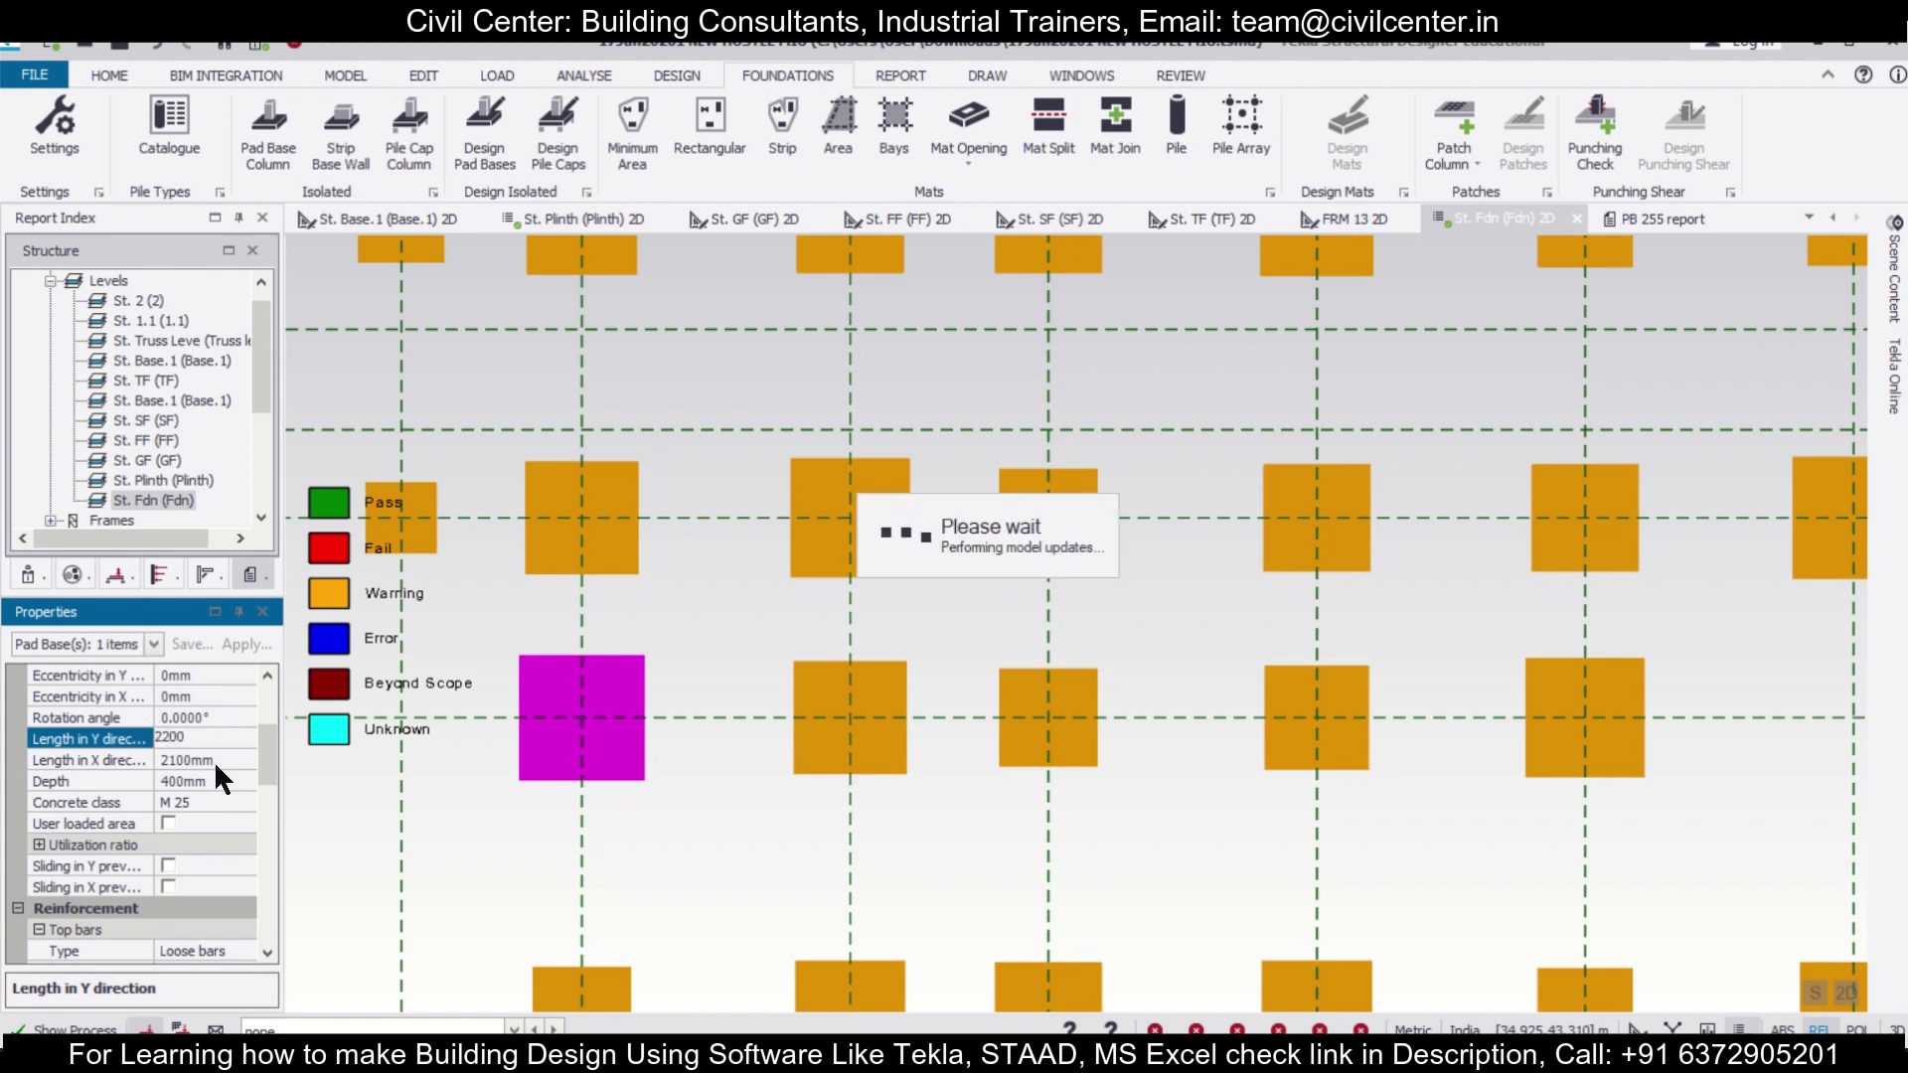
text(2200)
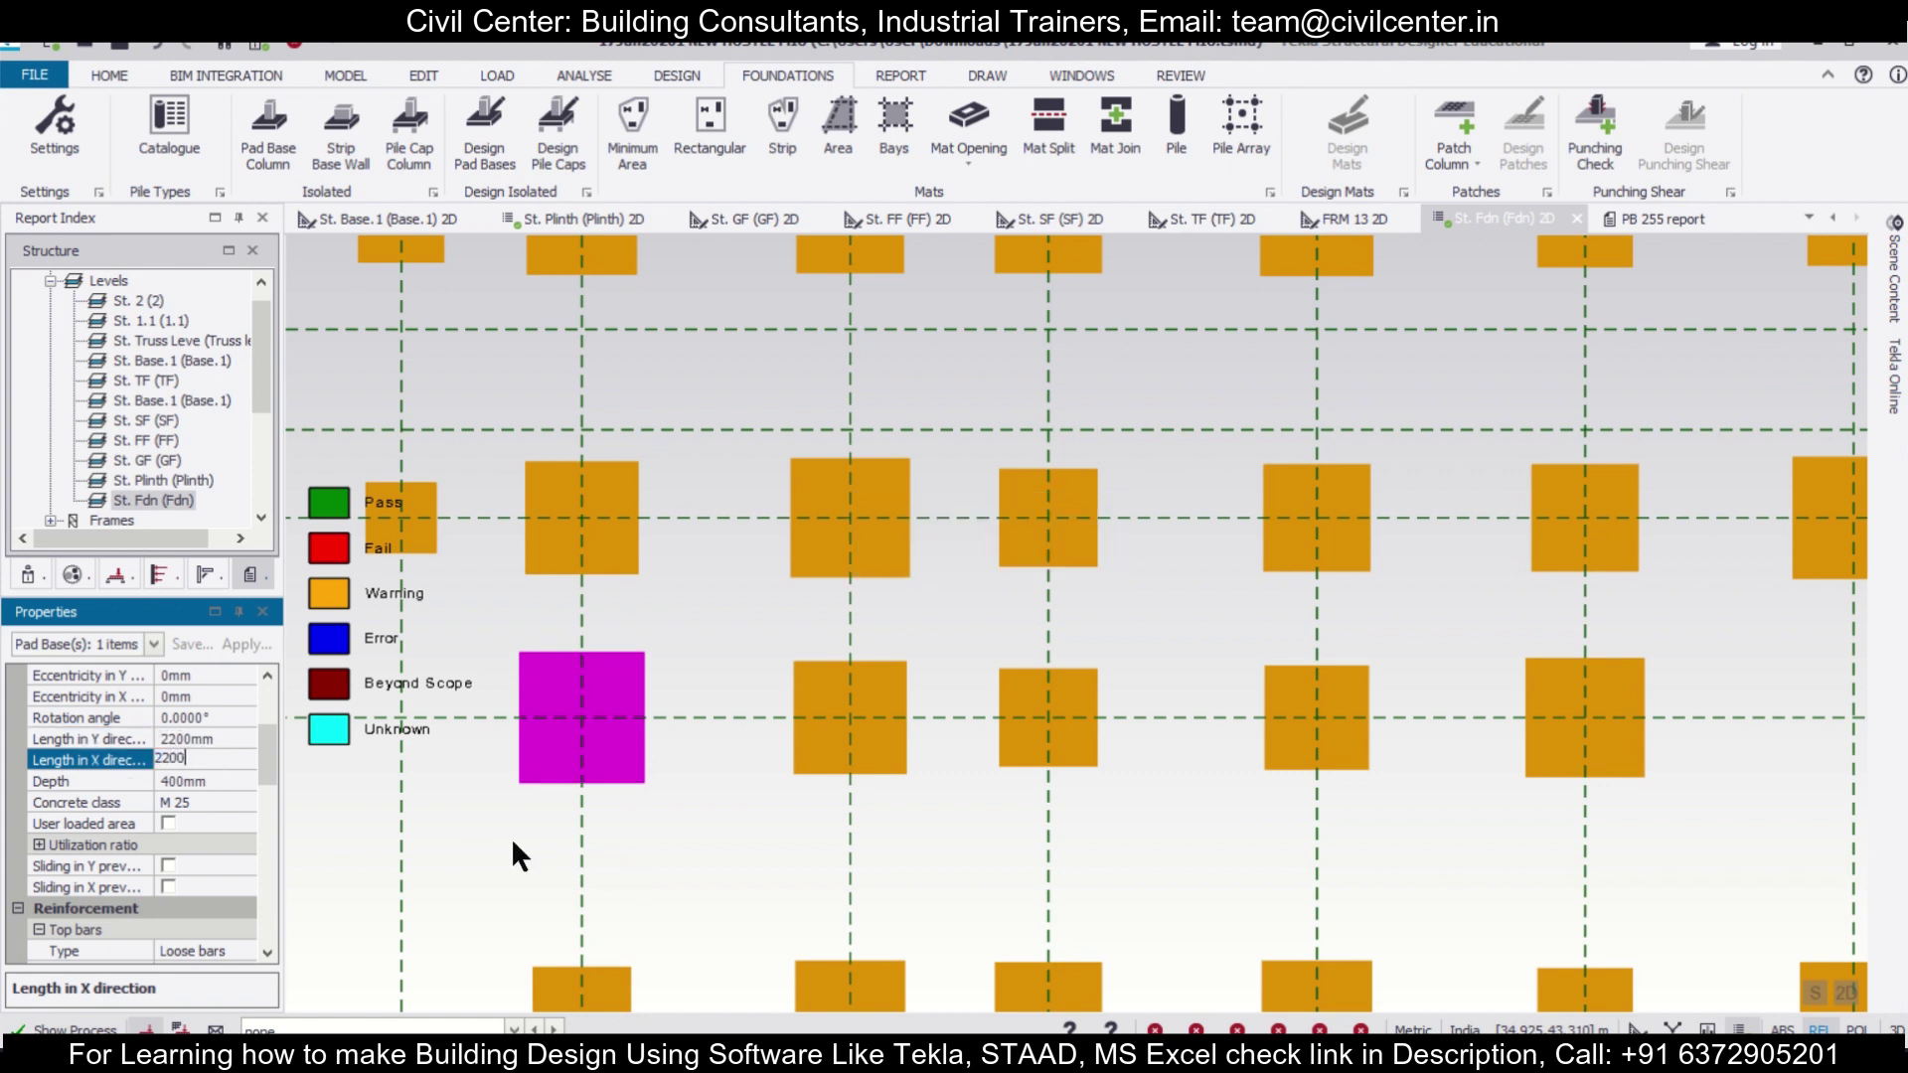
key(Return)
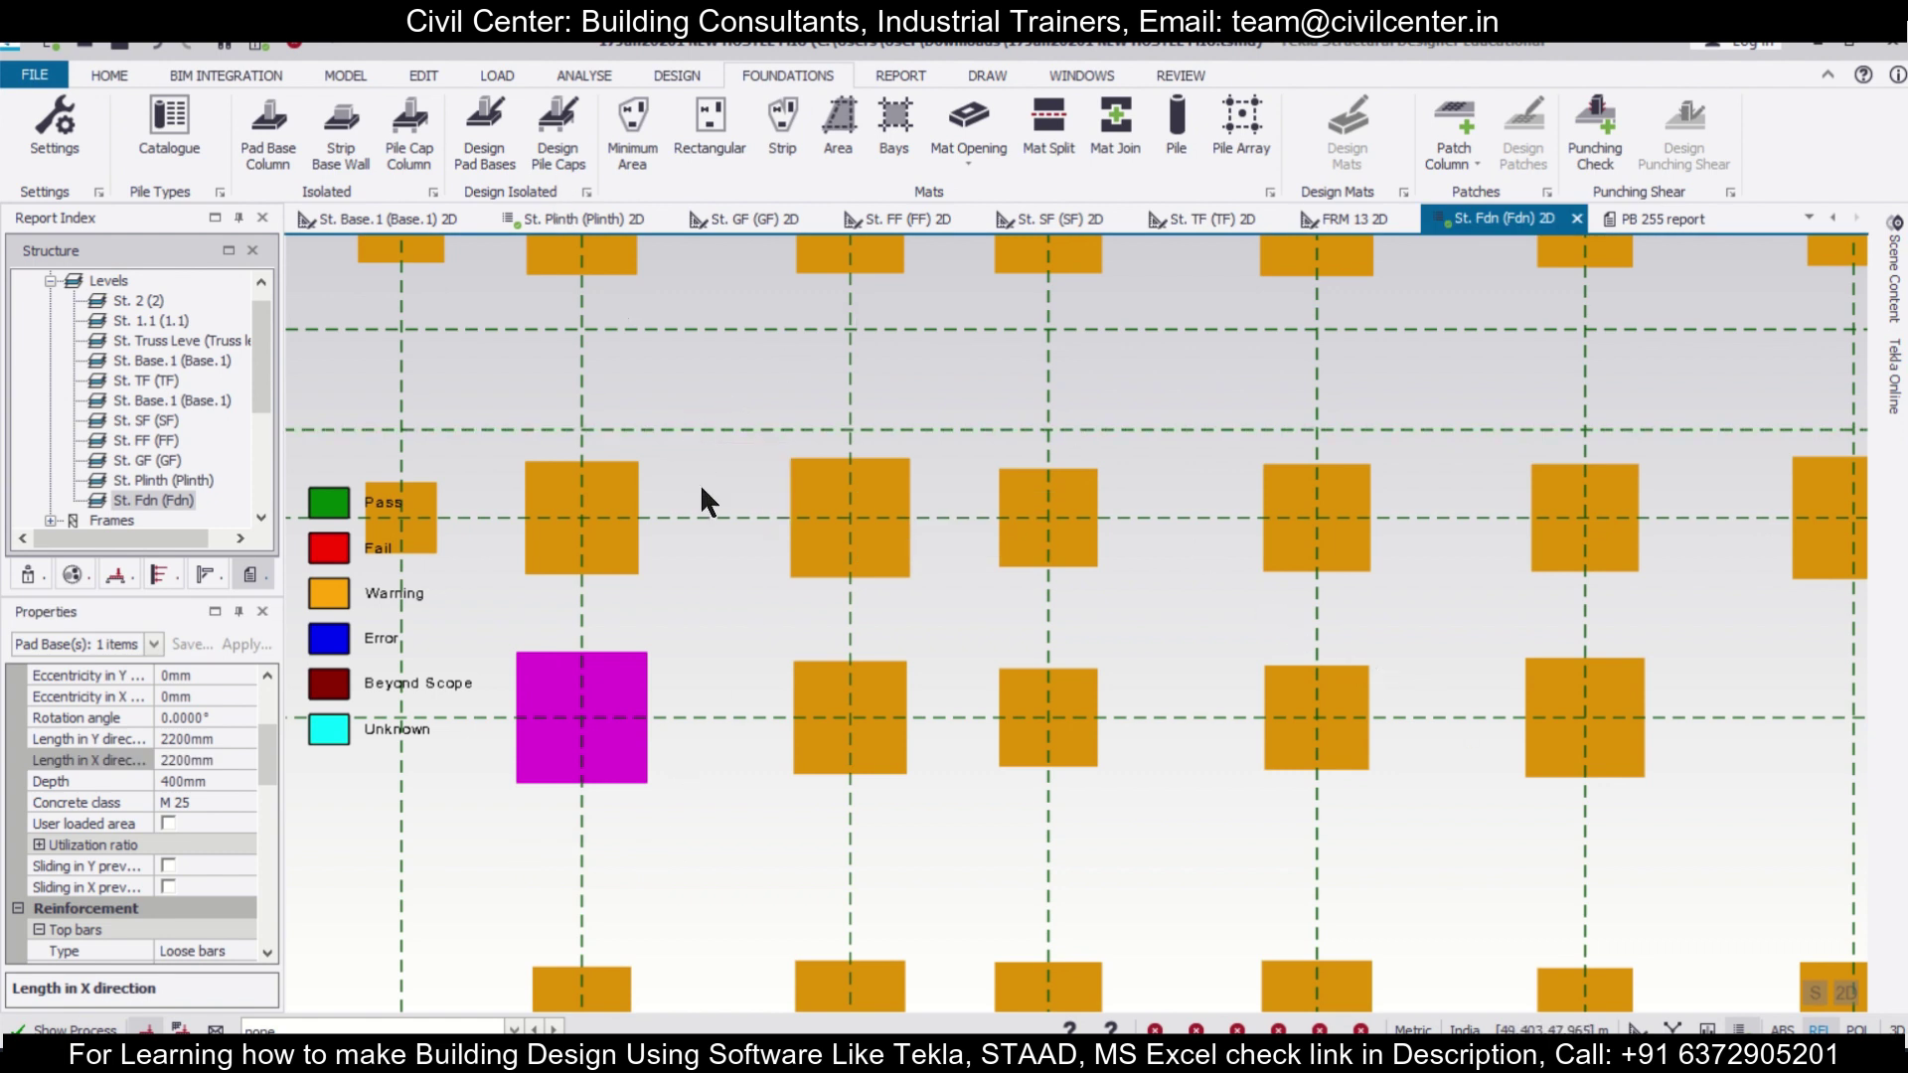
Open the results of PB 248, review the X-direction Shear Capacity check for combination 3 (Operating), and close them
right_click(630, 680)
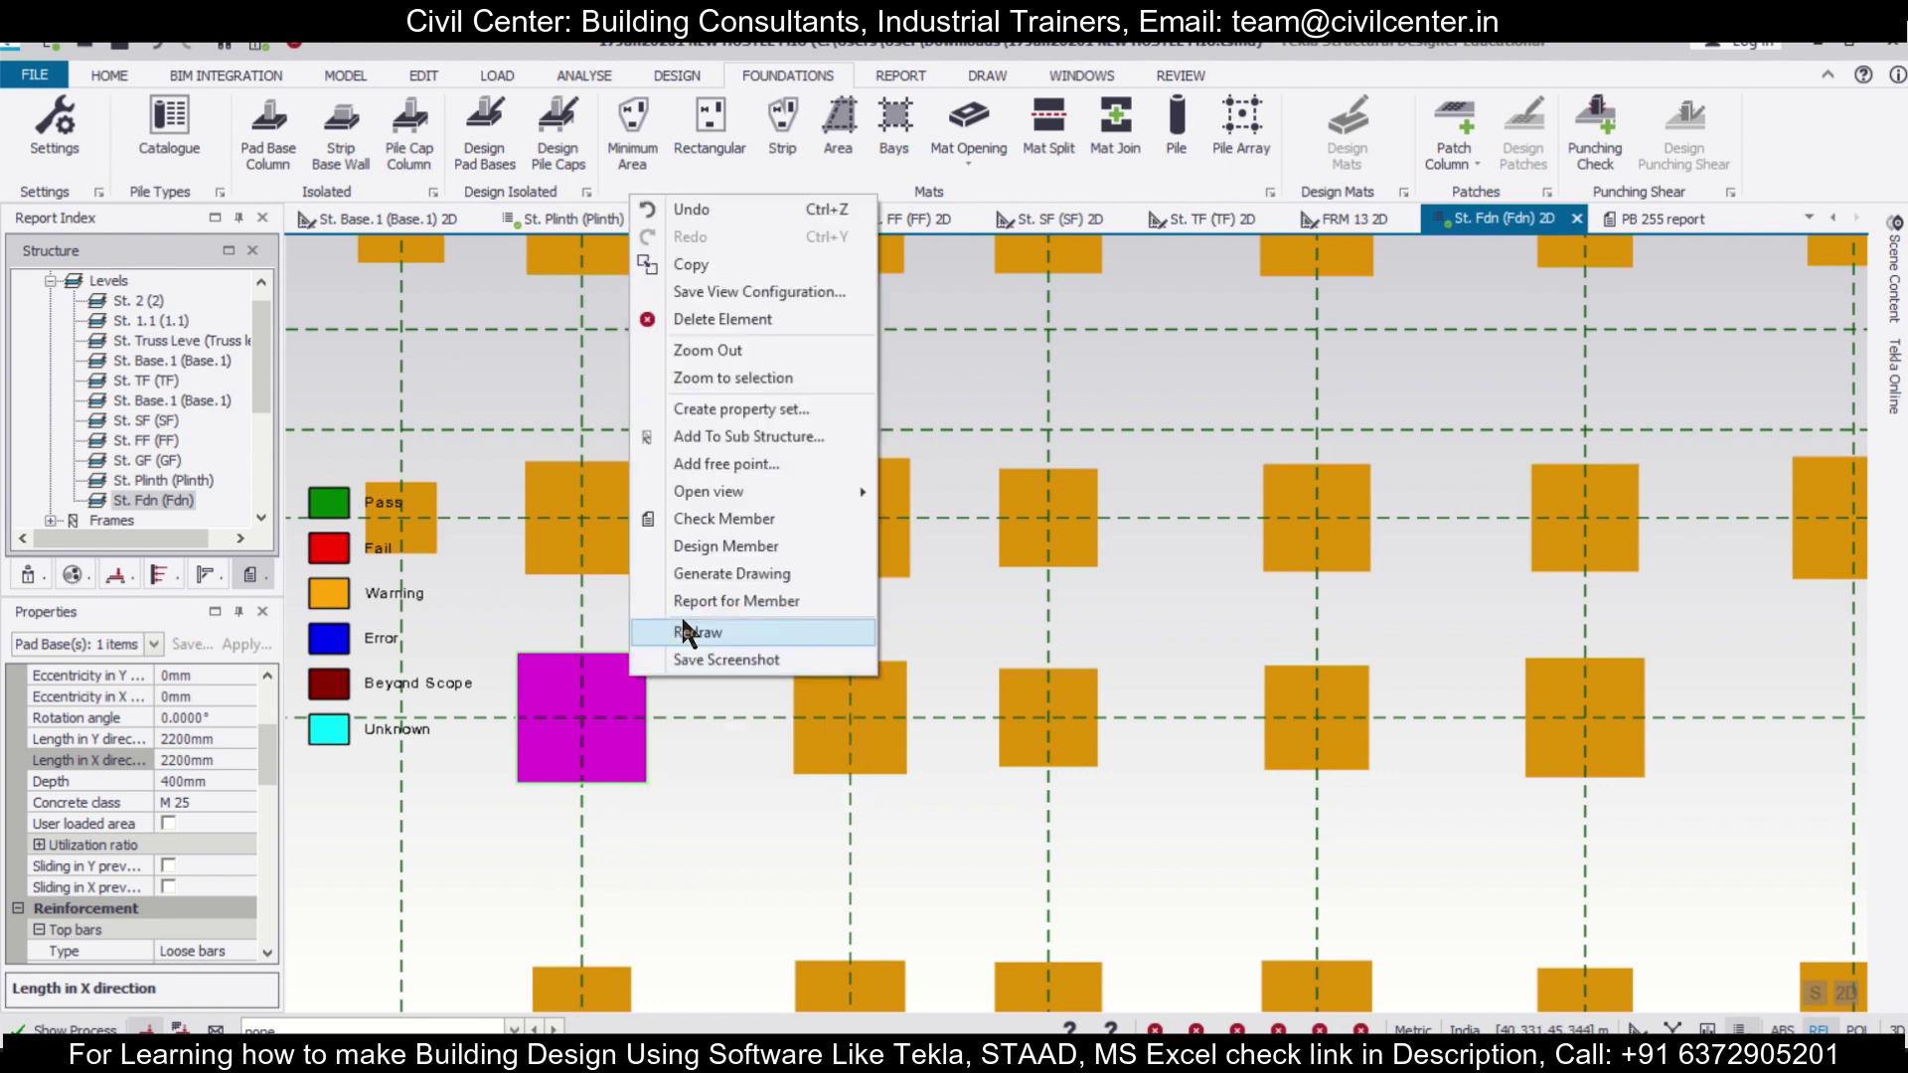
click(712, 567)
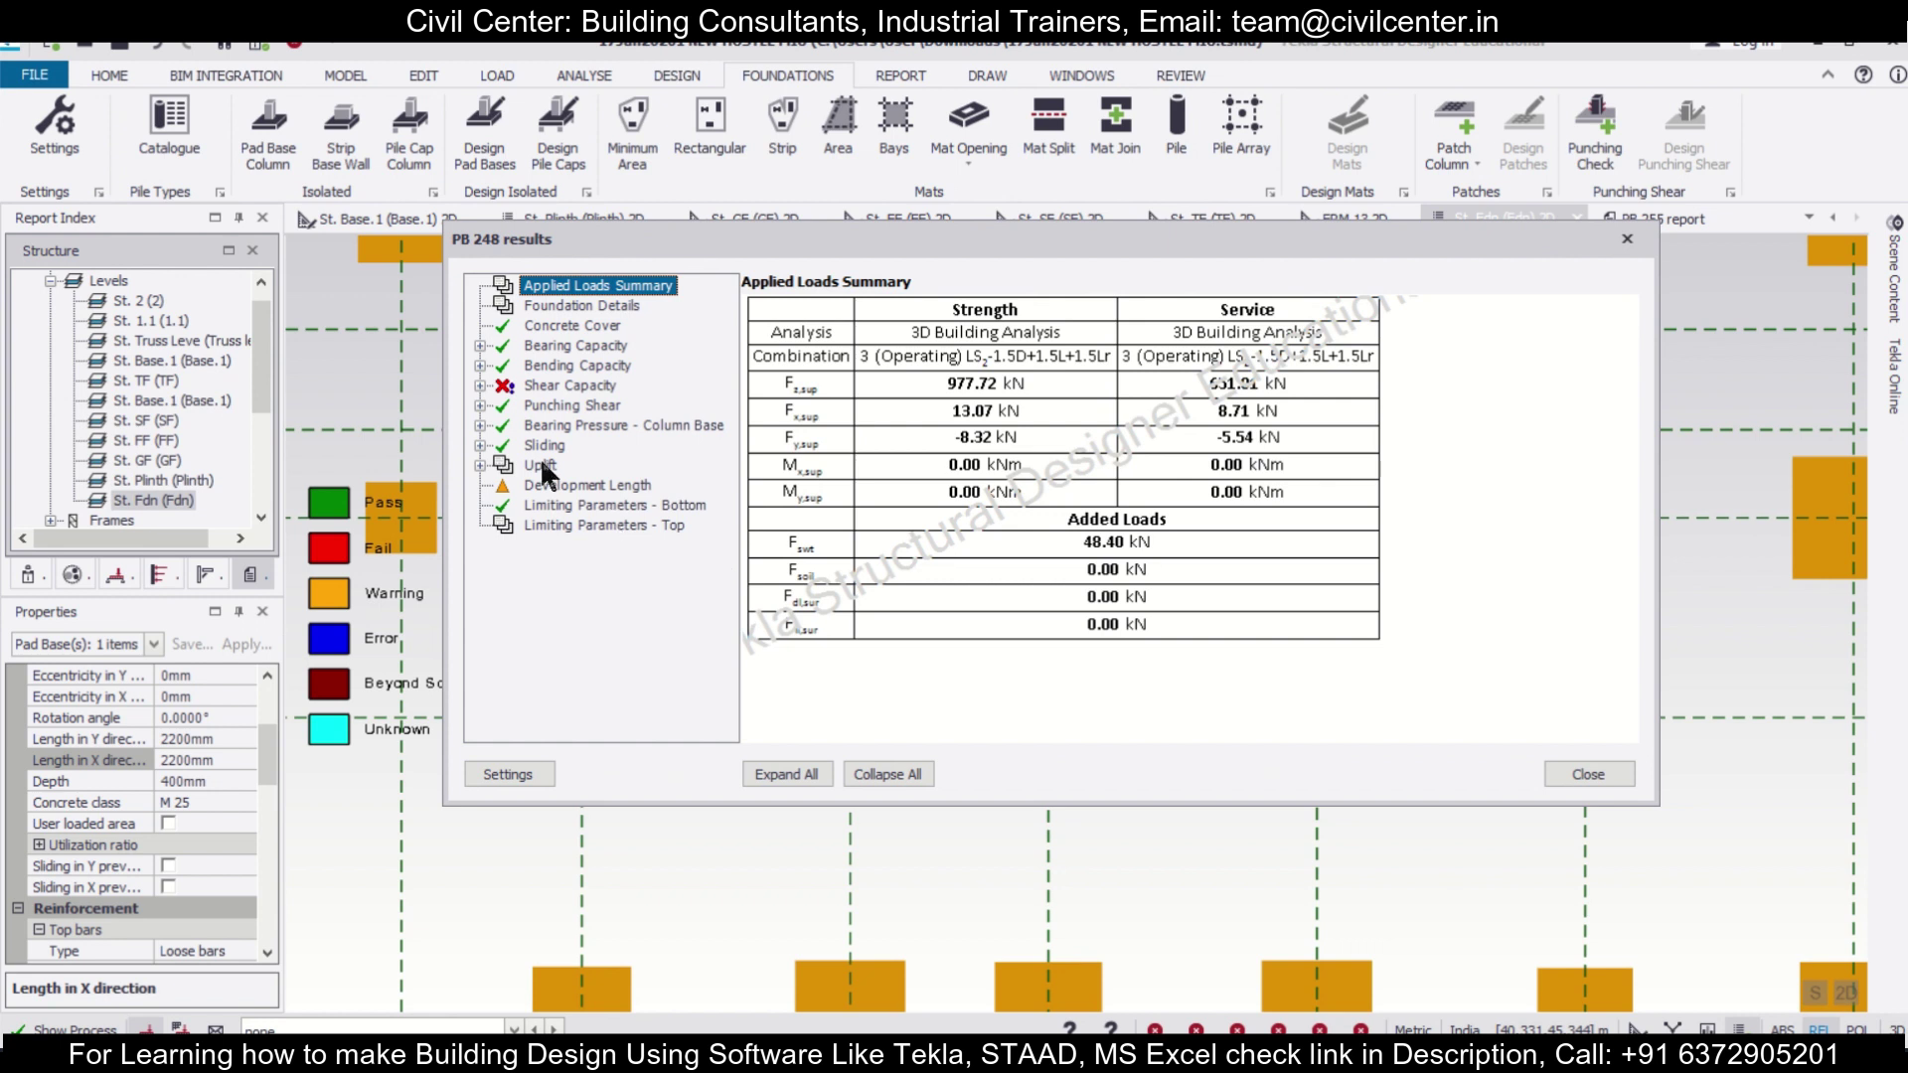
click(480, 384)
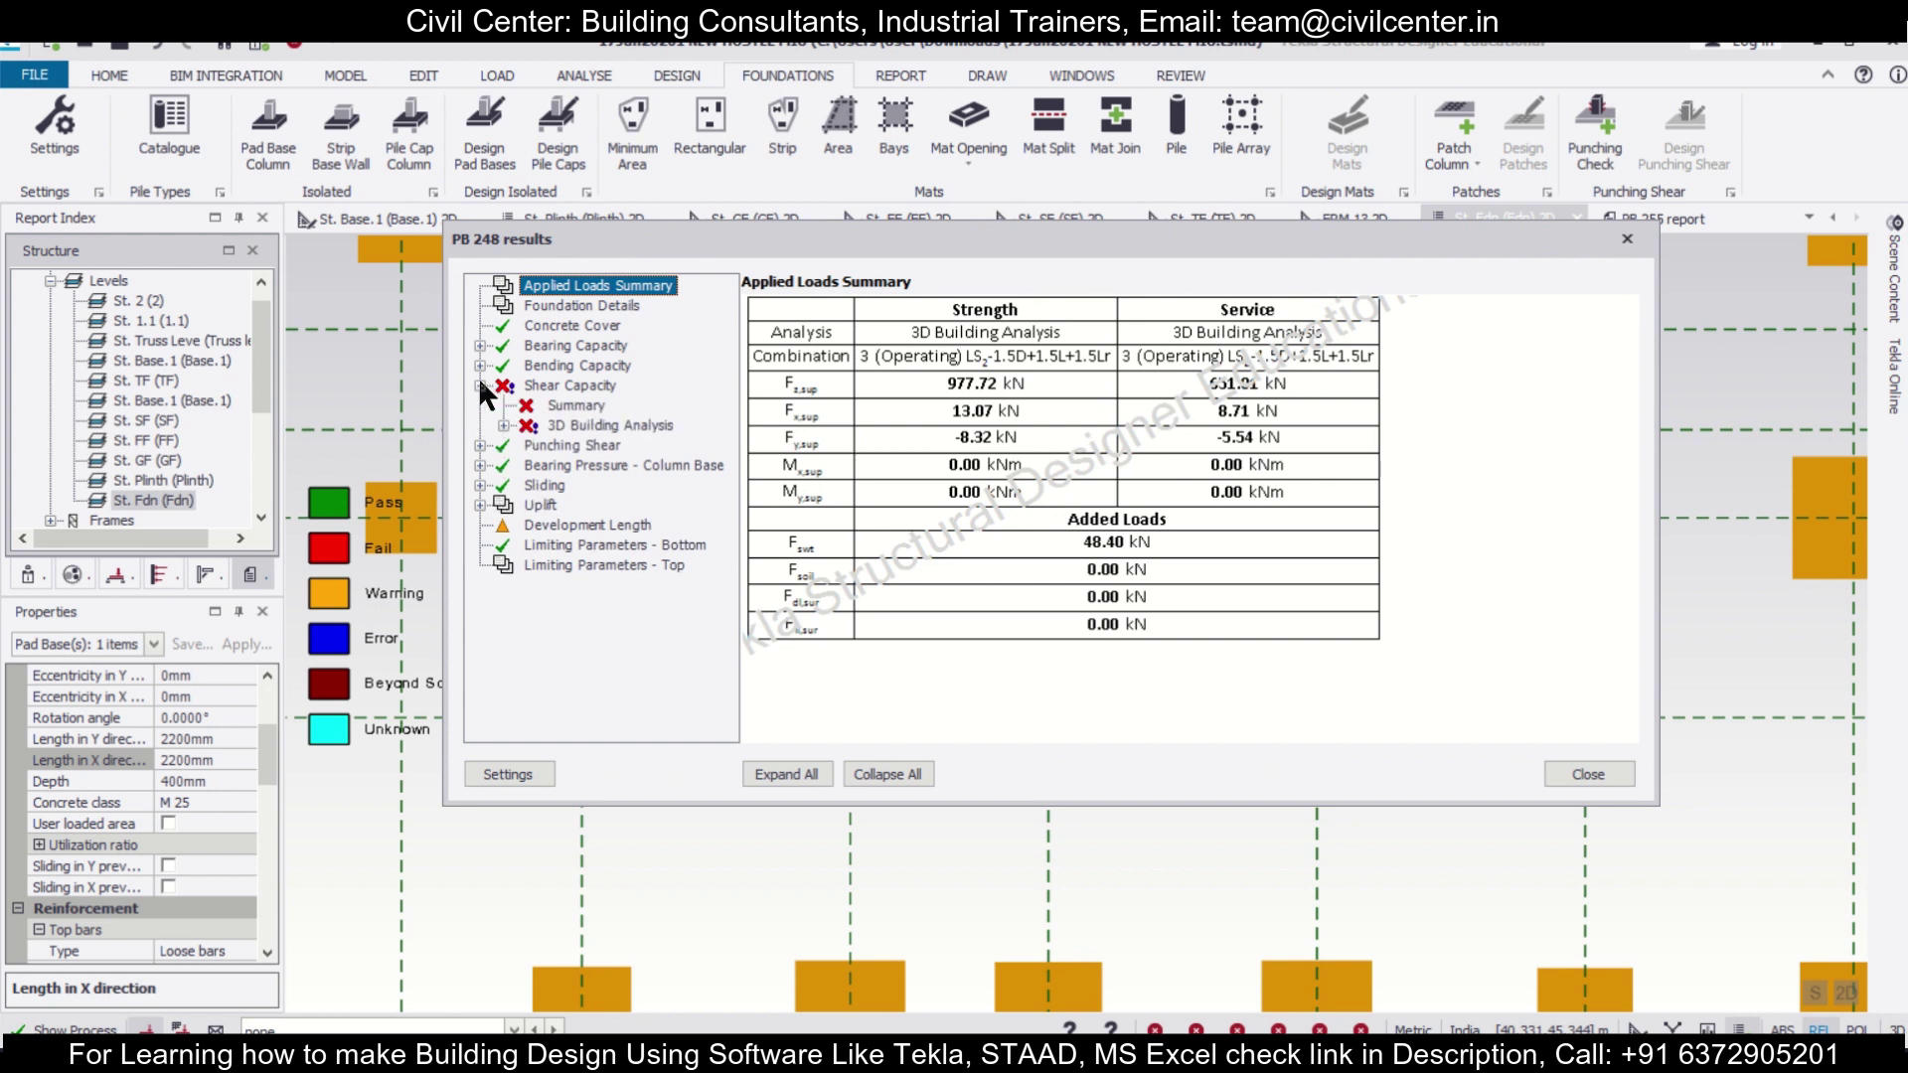
click(502, 424)
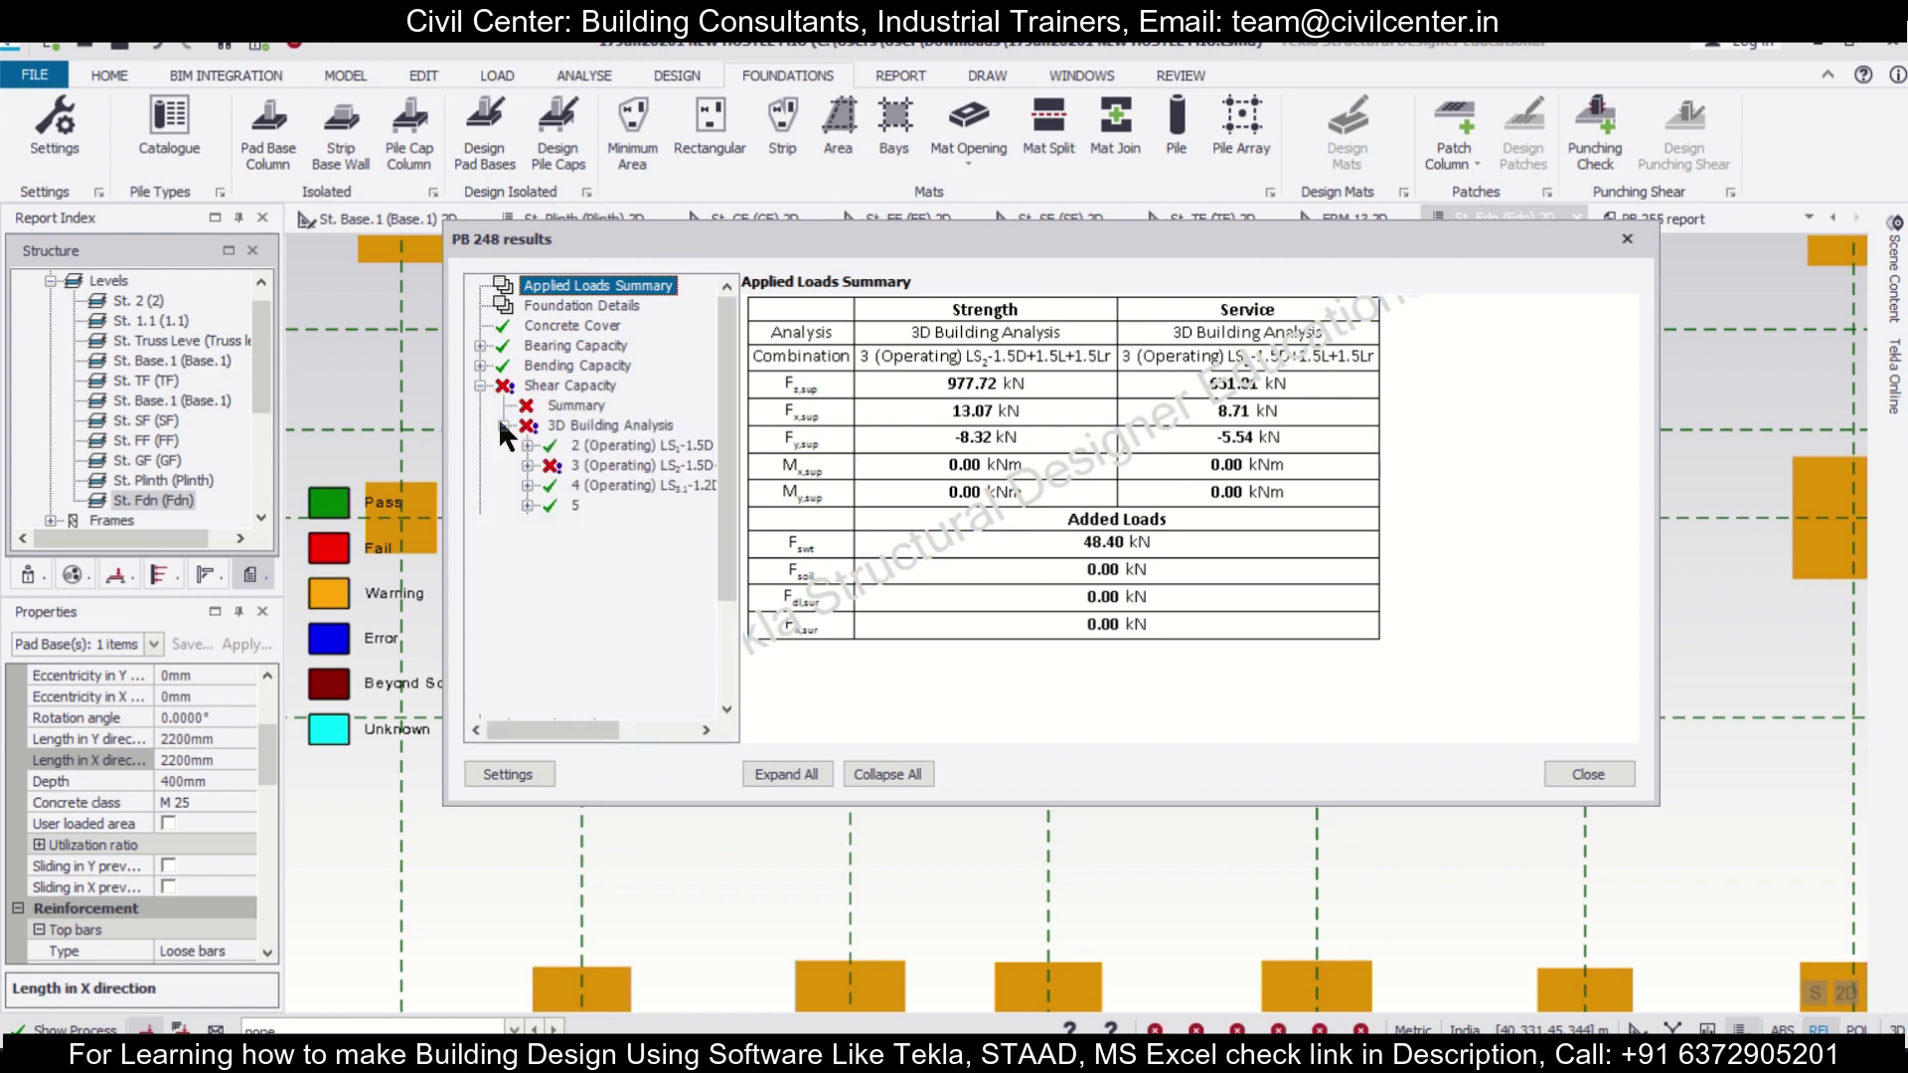
double_click(596, 465)
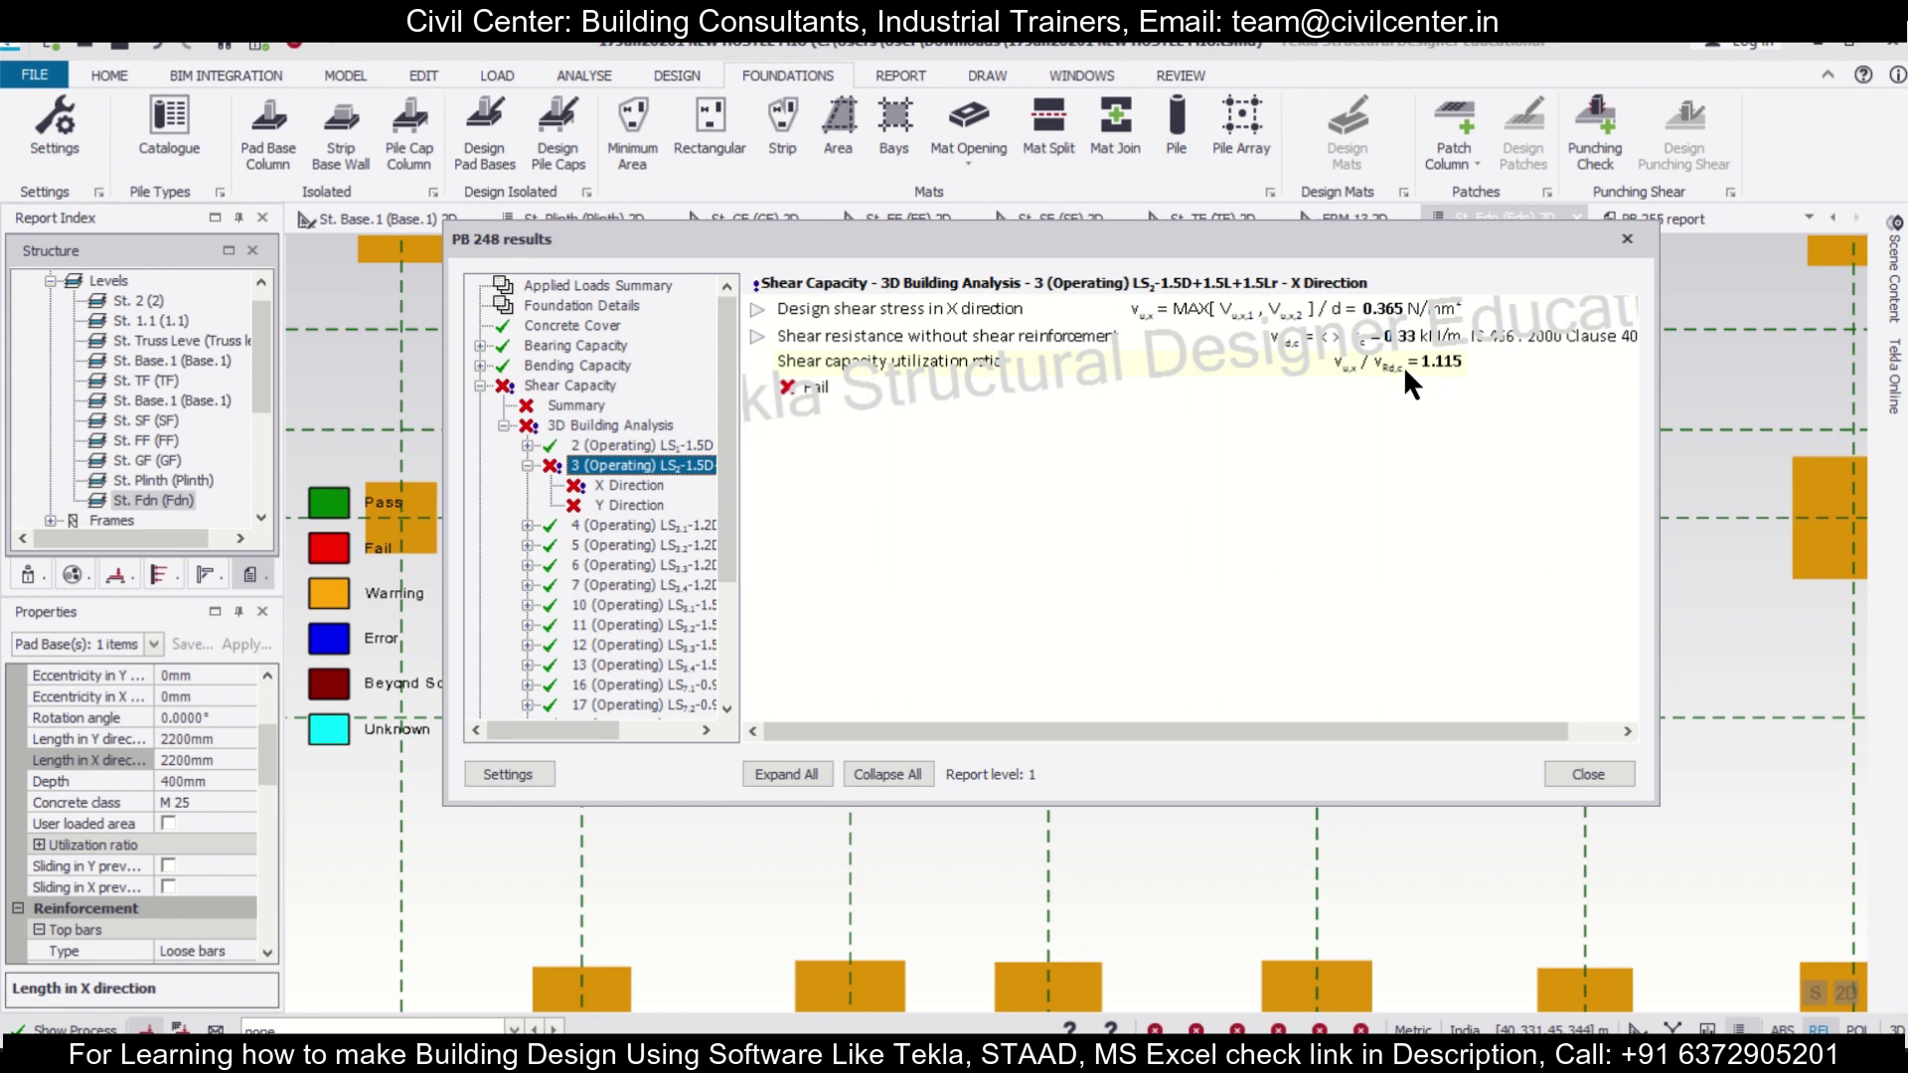
click(1631, 241)
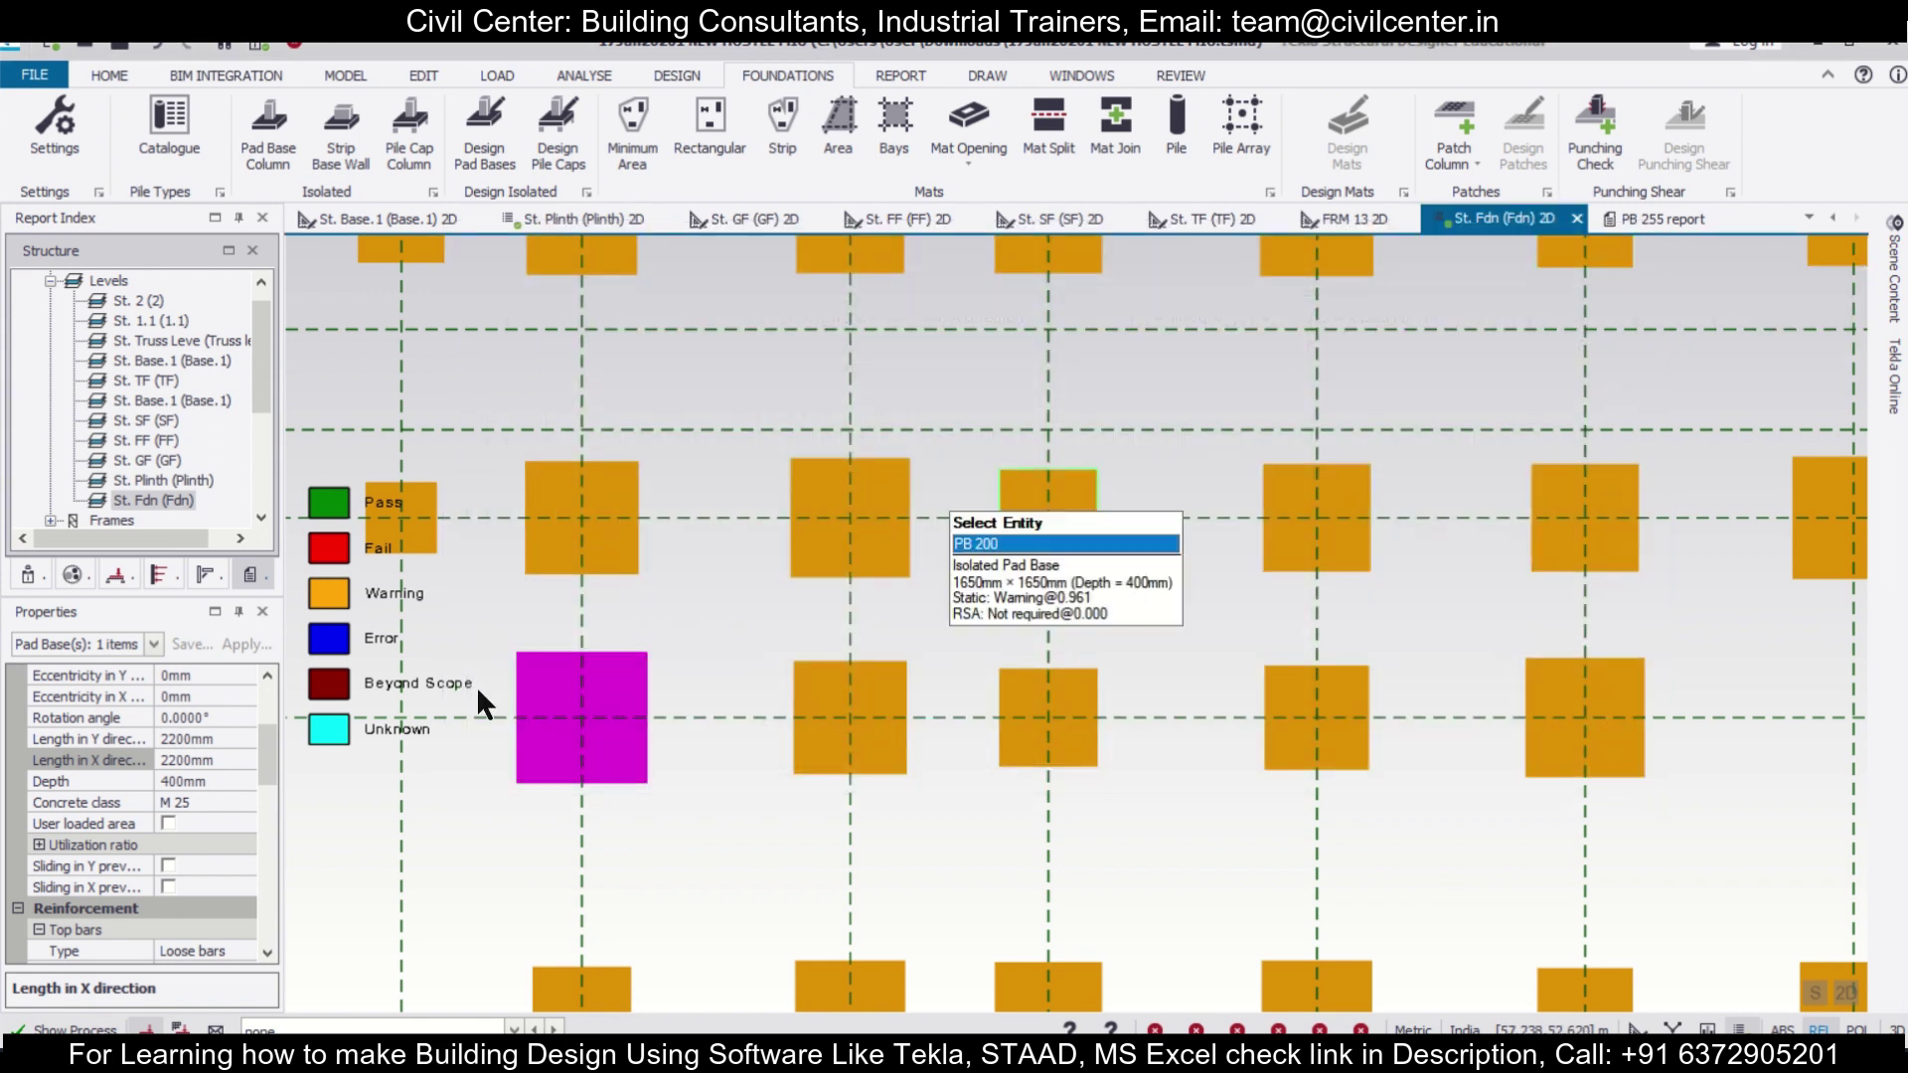
Set the Y and X lengths of pad base PB 248 to 2300 mm
click(213, 736)
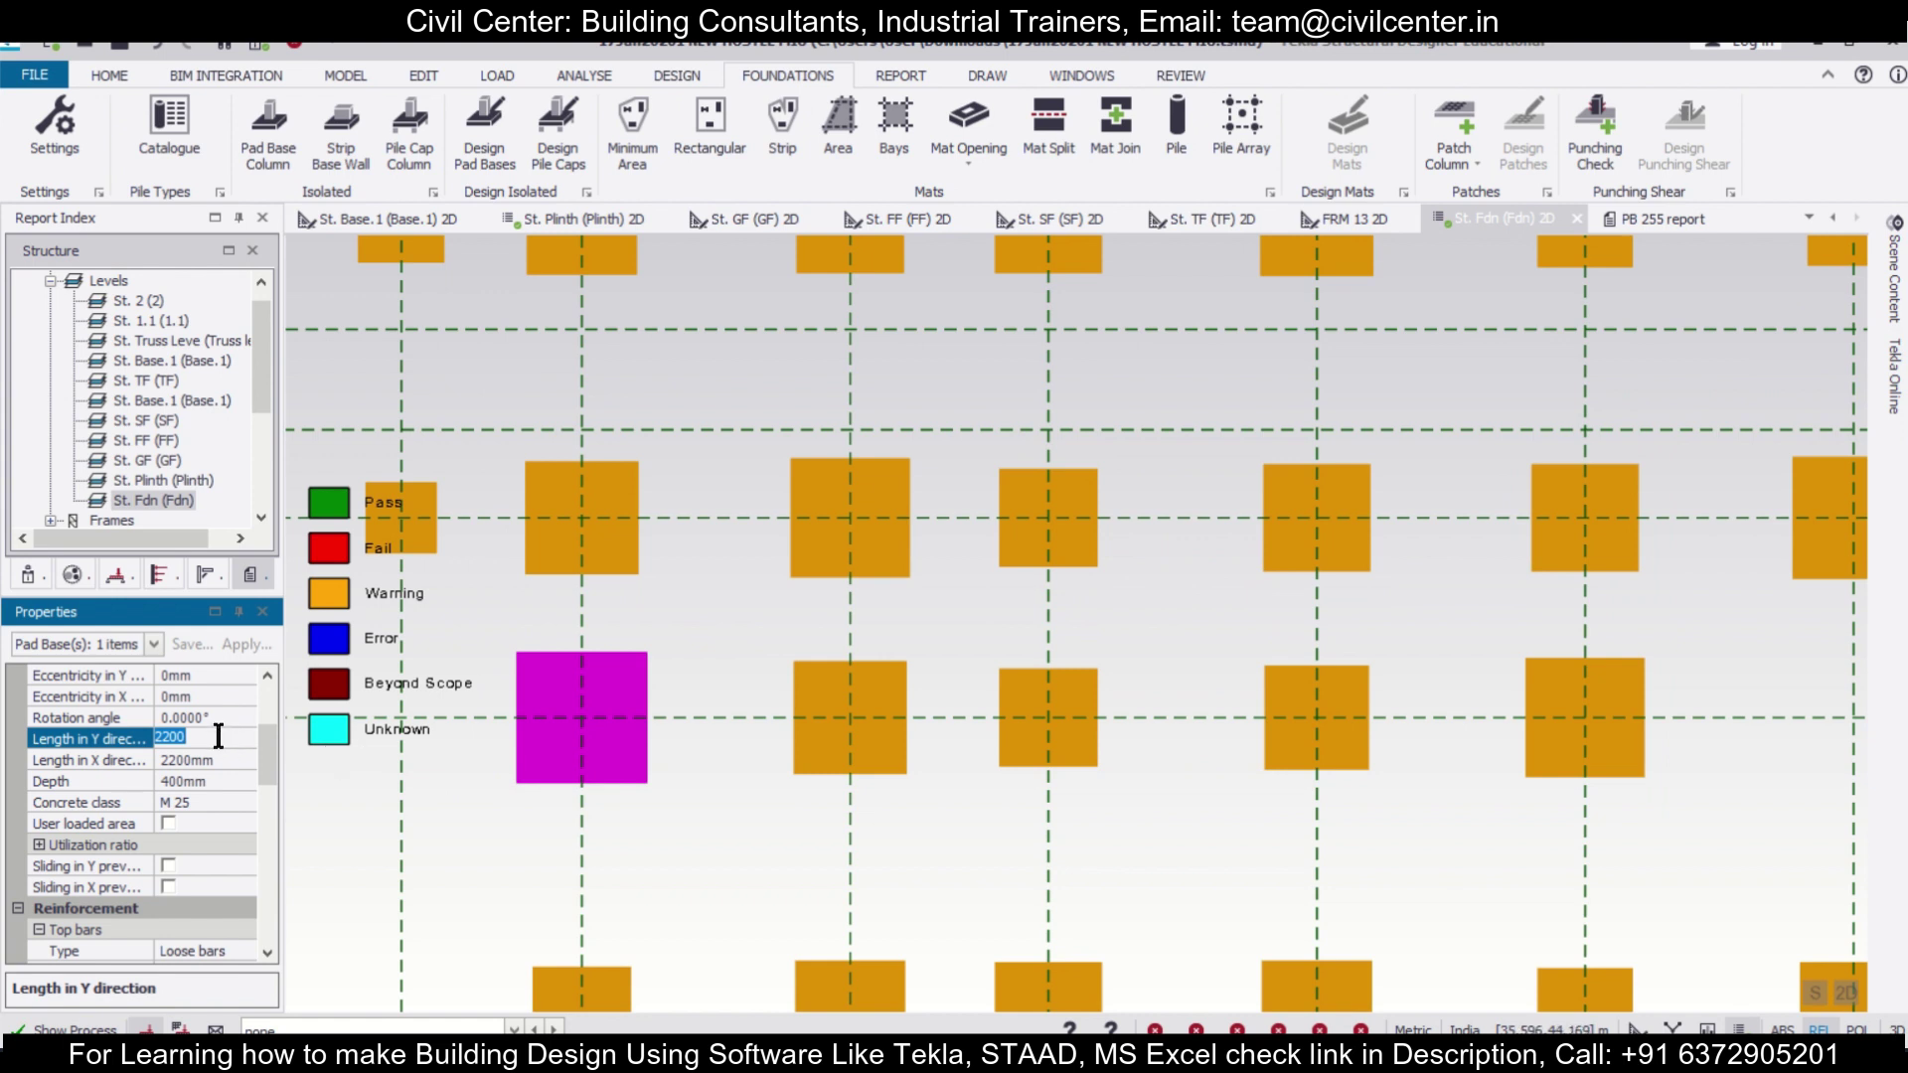
text(2300)
click(217, 759)
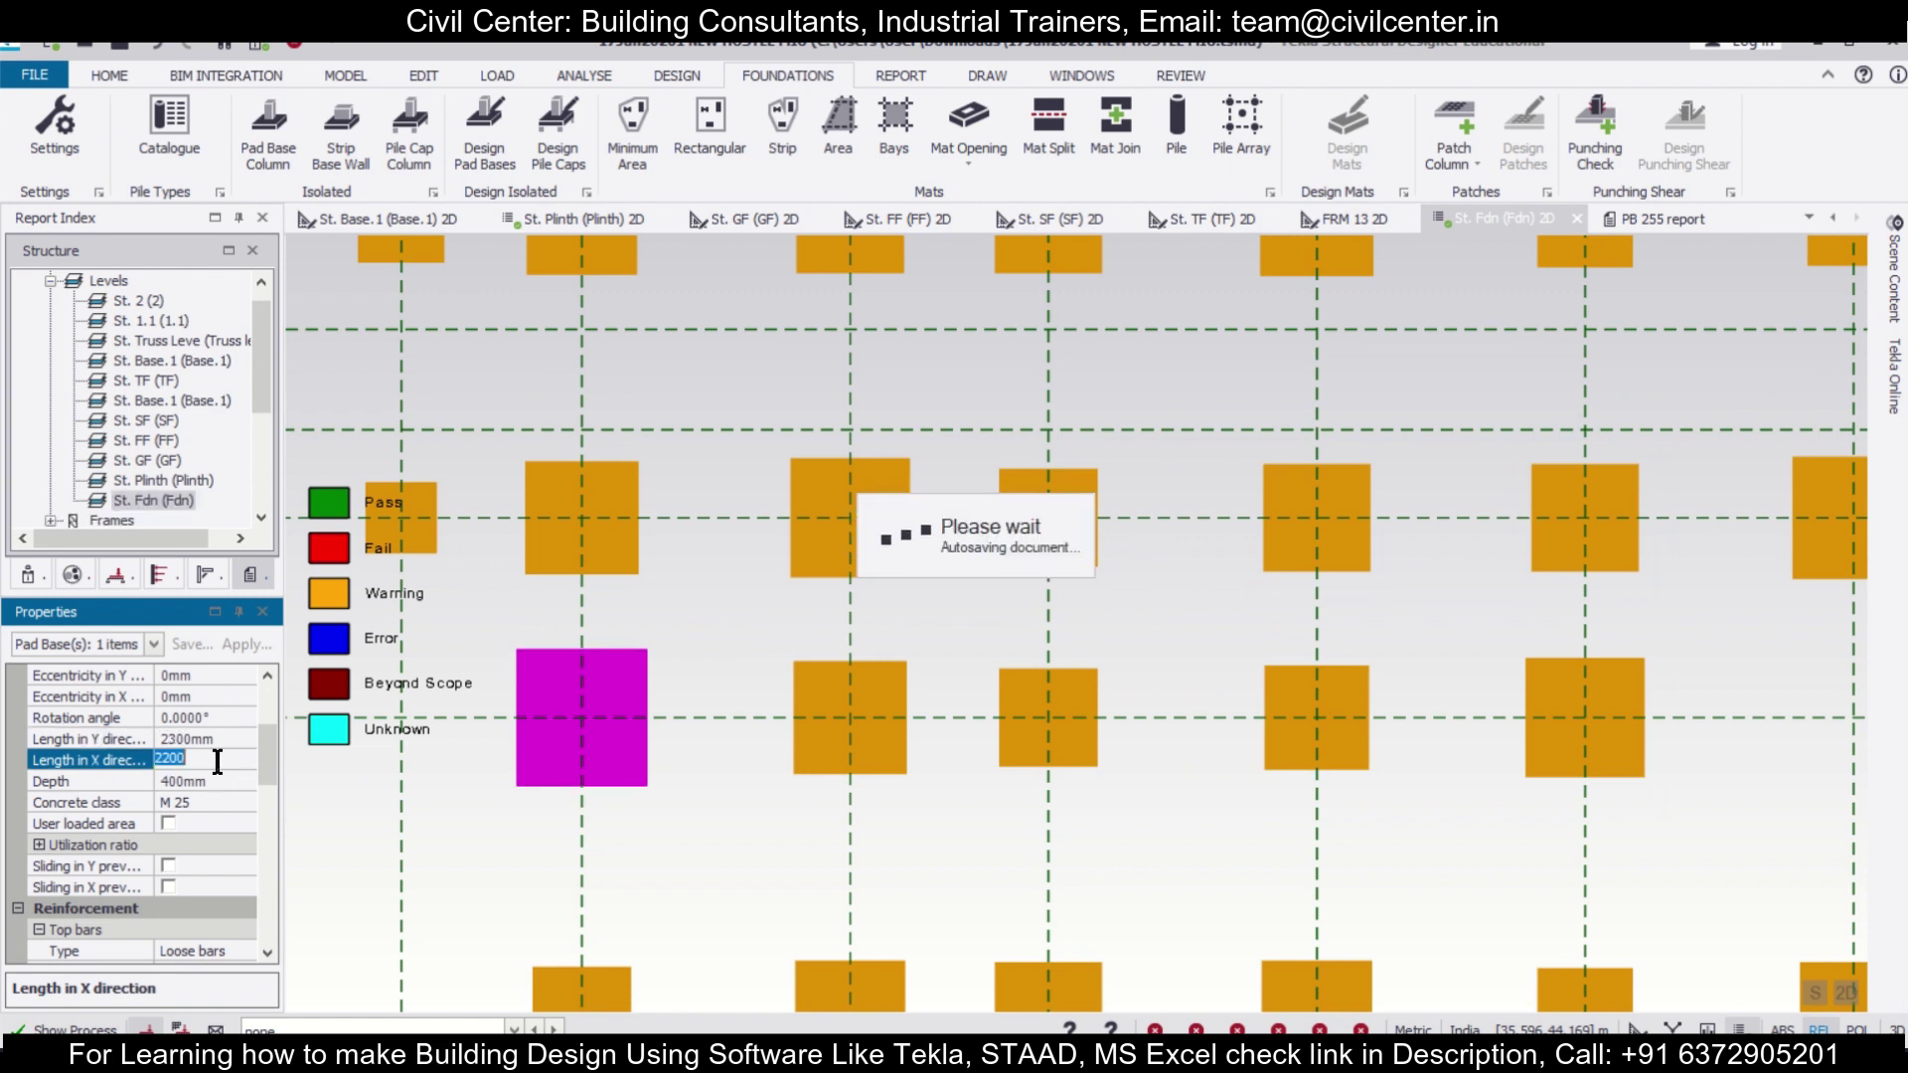
text(2300)
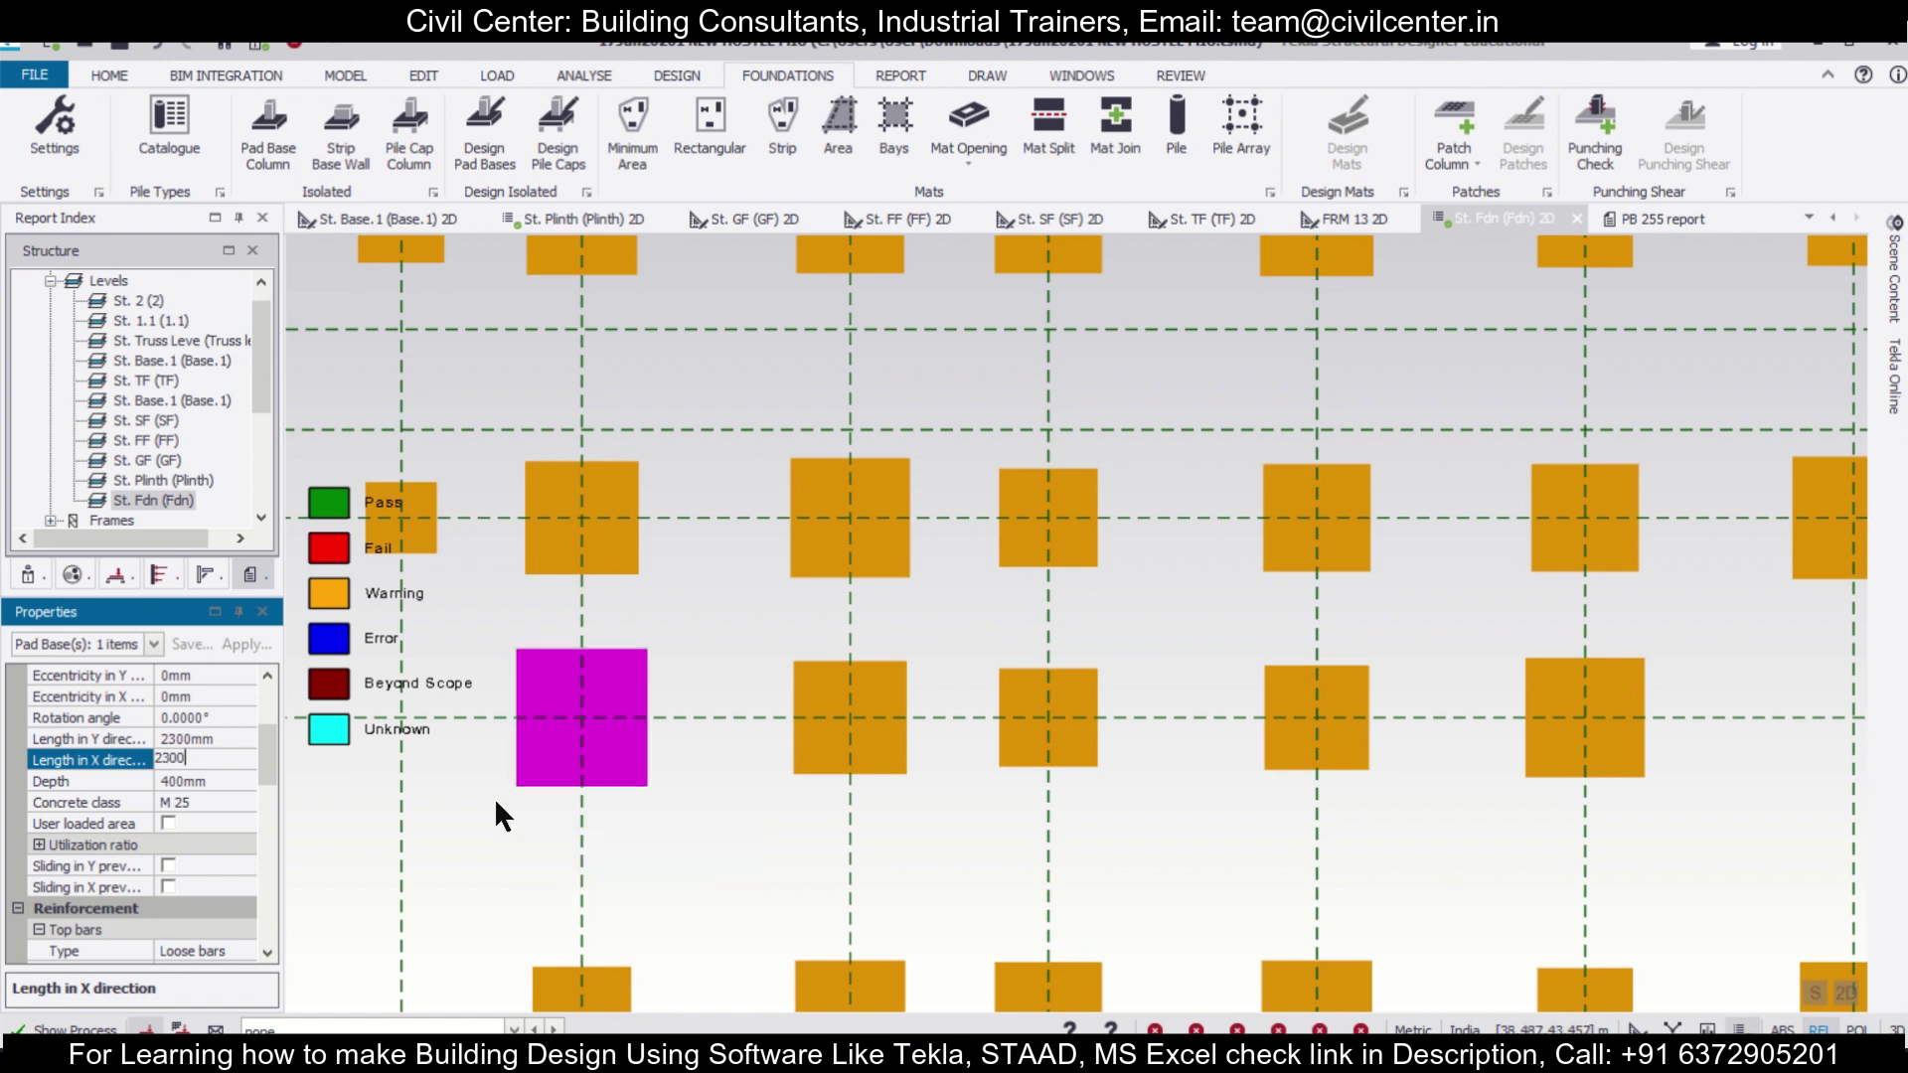
key(Return)
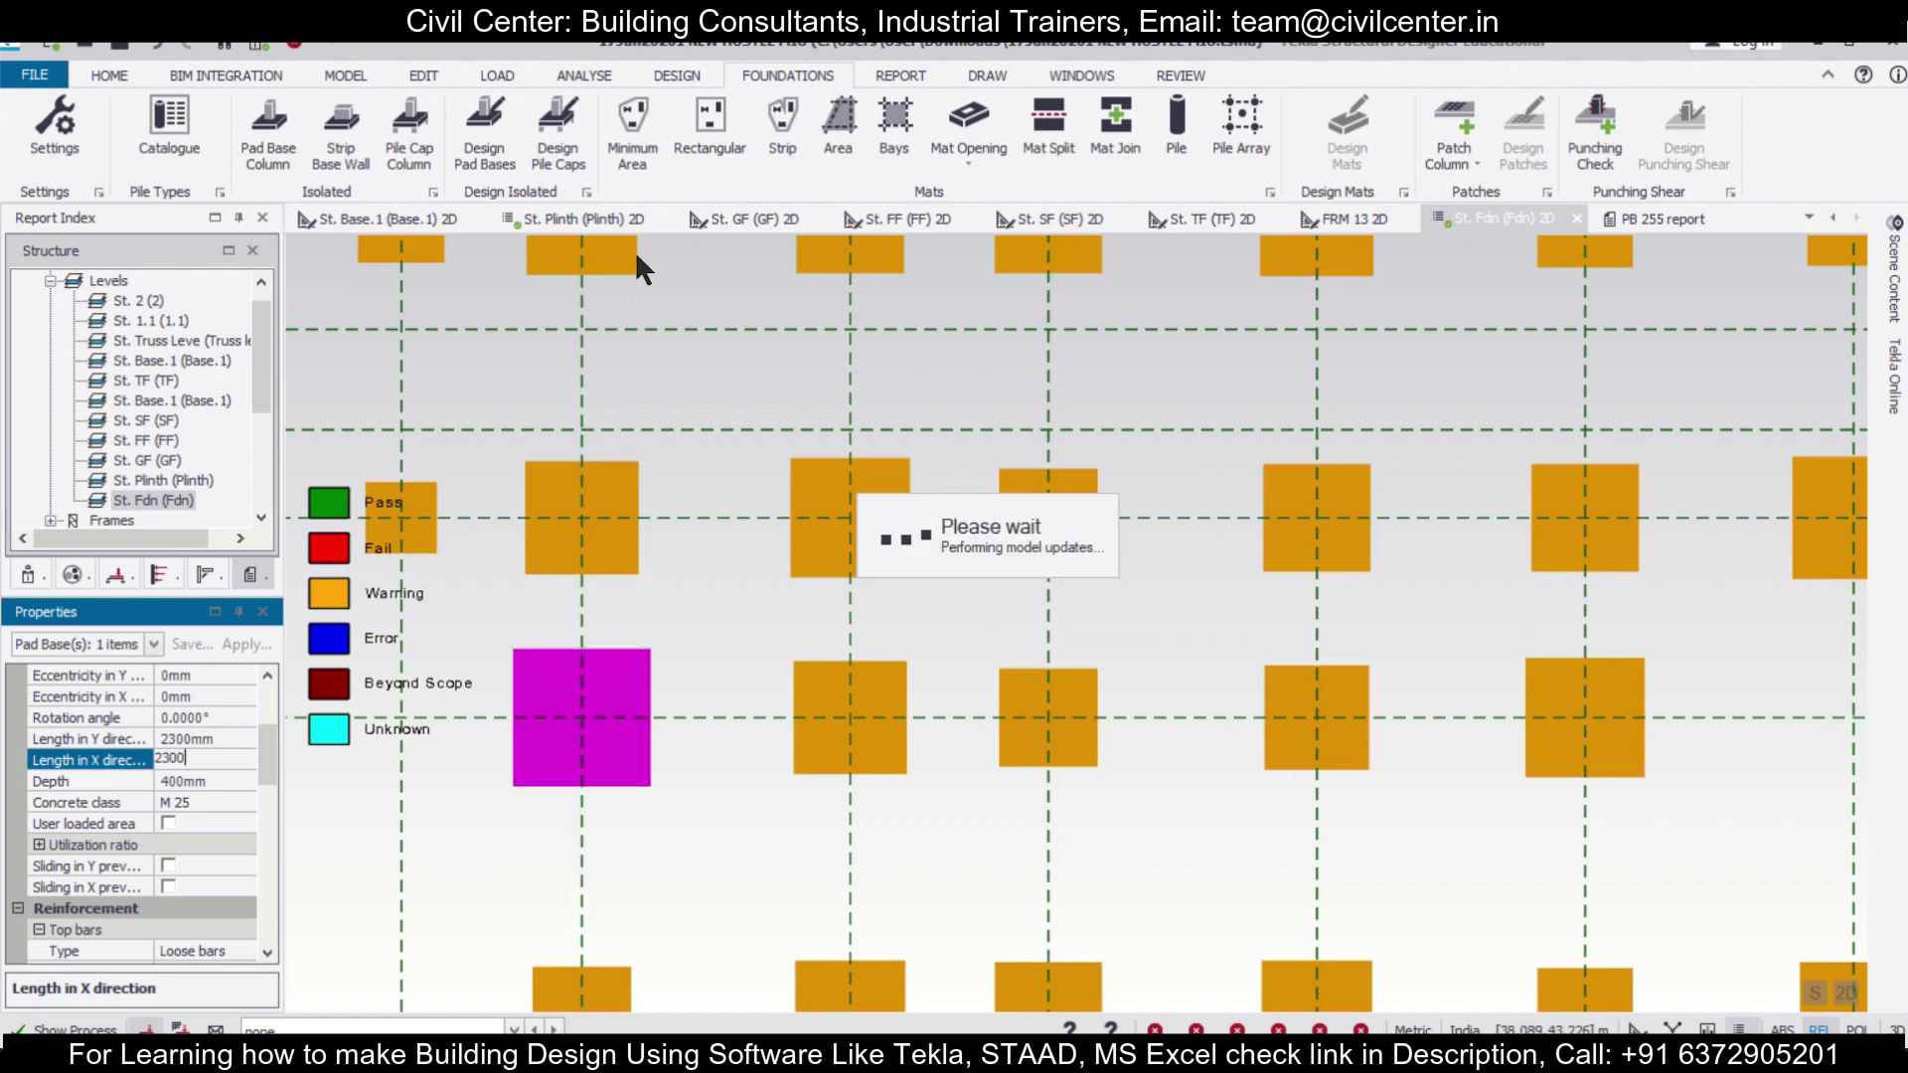
Redesign PB 248, review its X-direction Shear Capacity check for combination 3 (Operating), and close the results
right_click(619, 679)
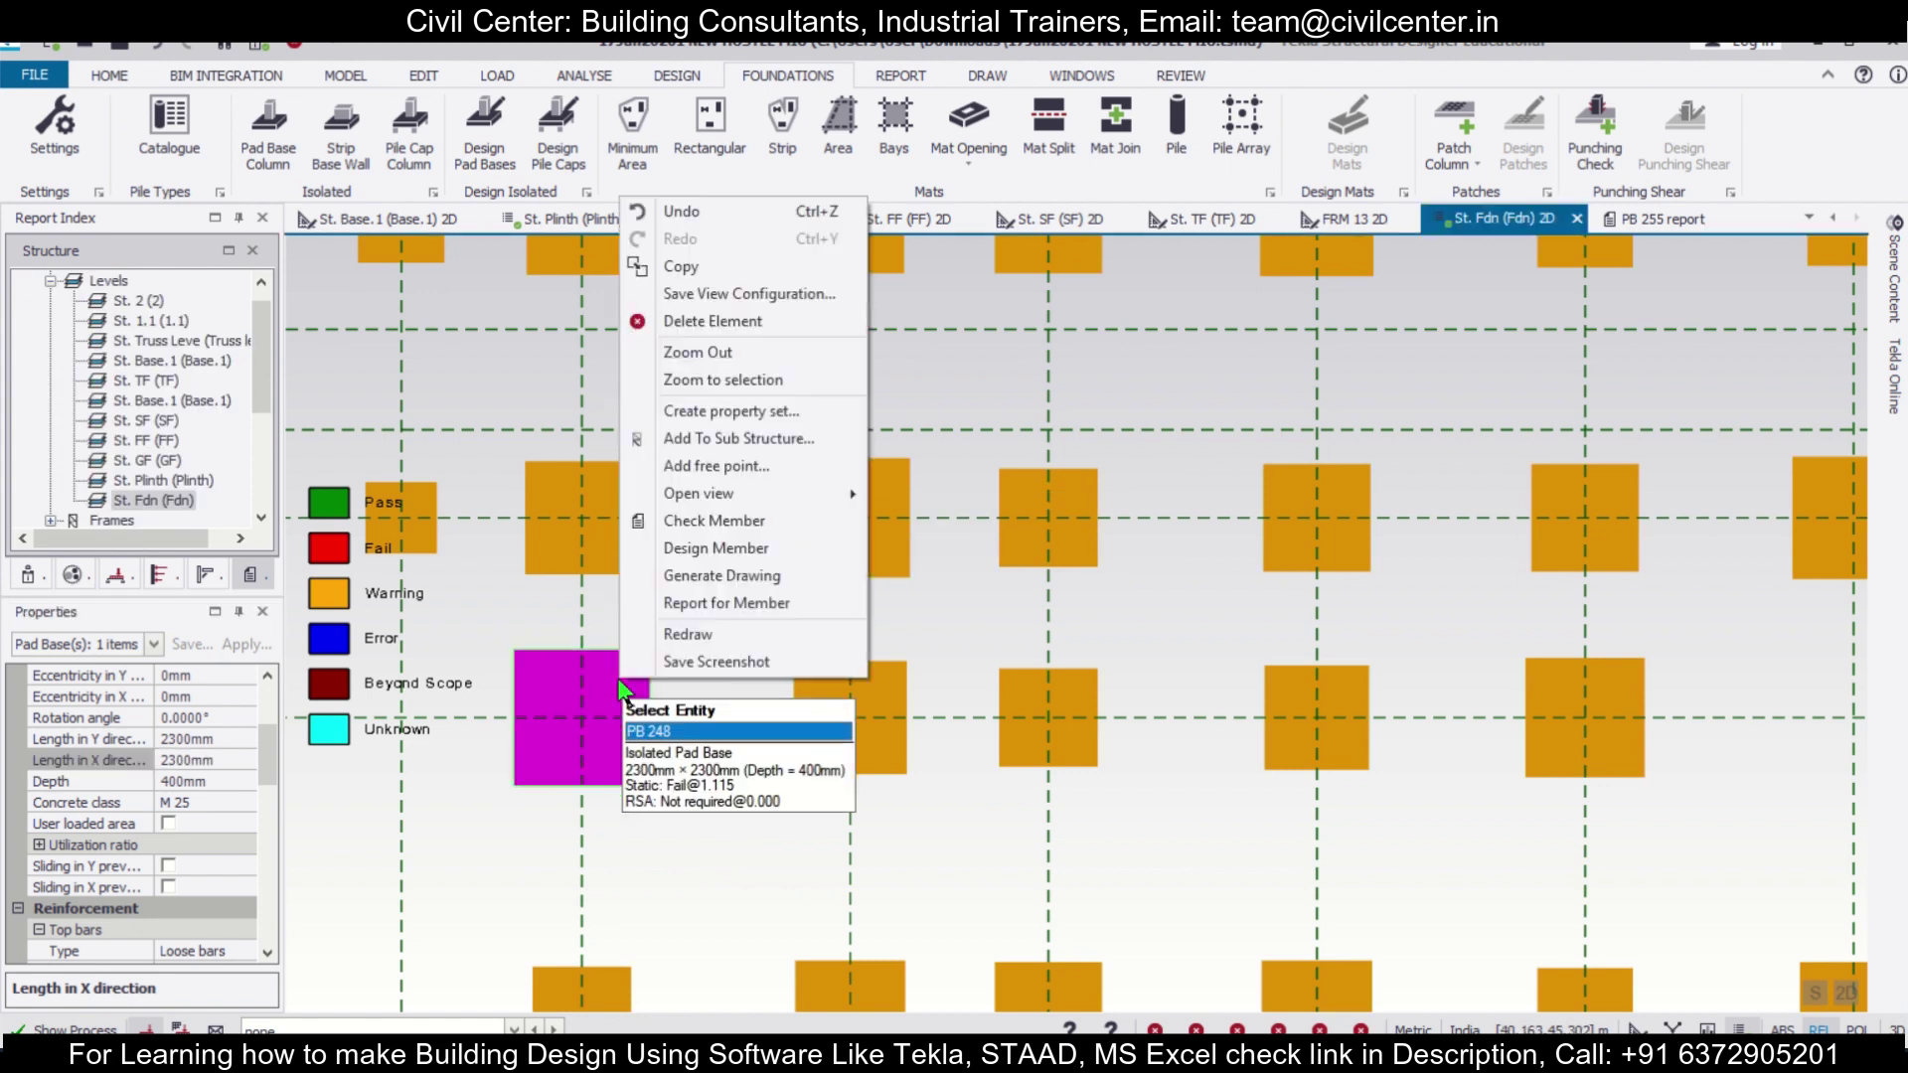
click(729, 541)
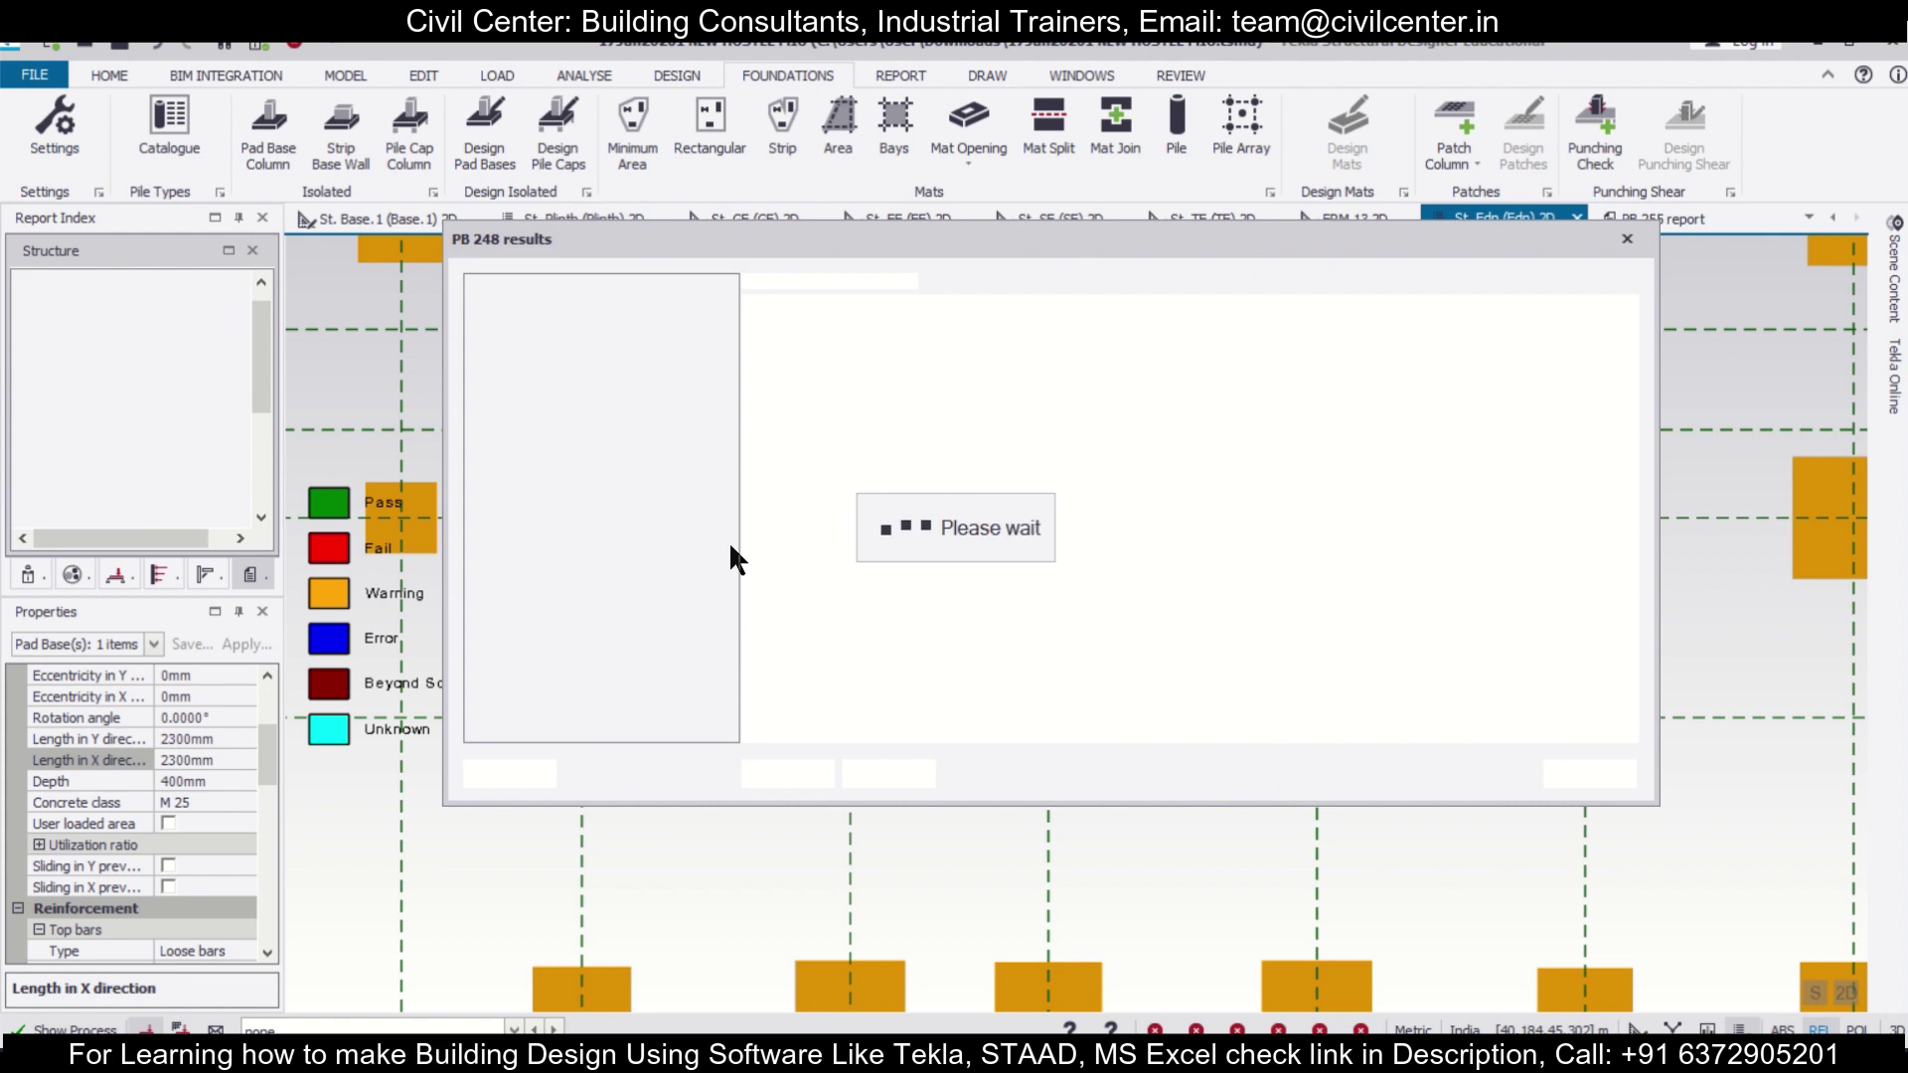
click(481, 387)
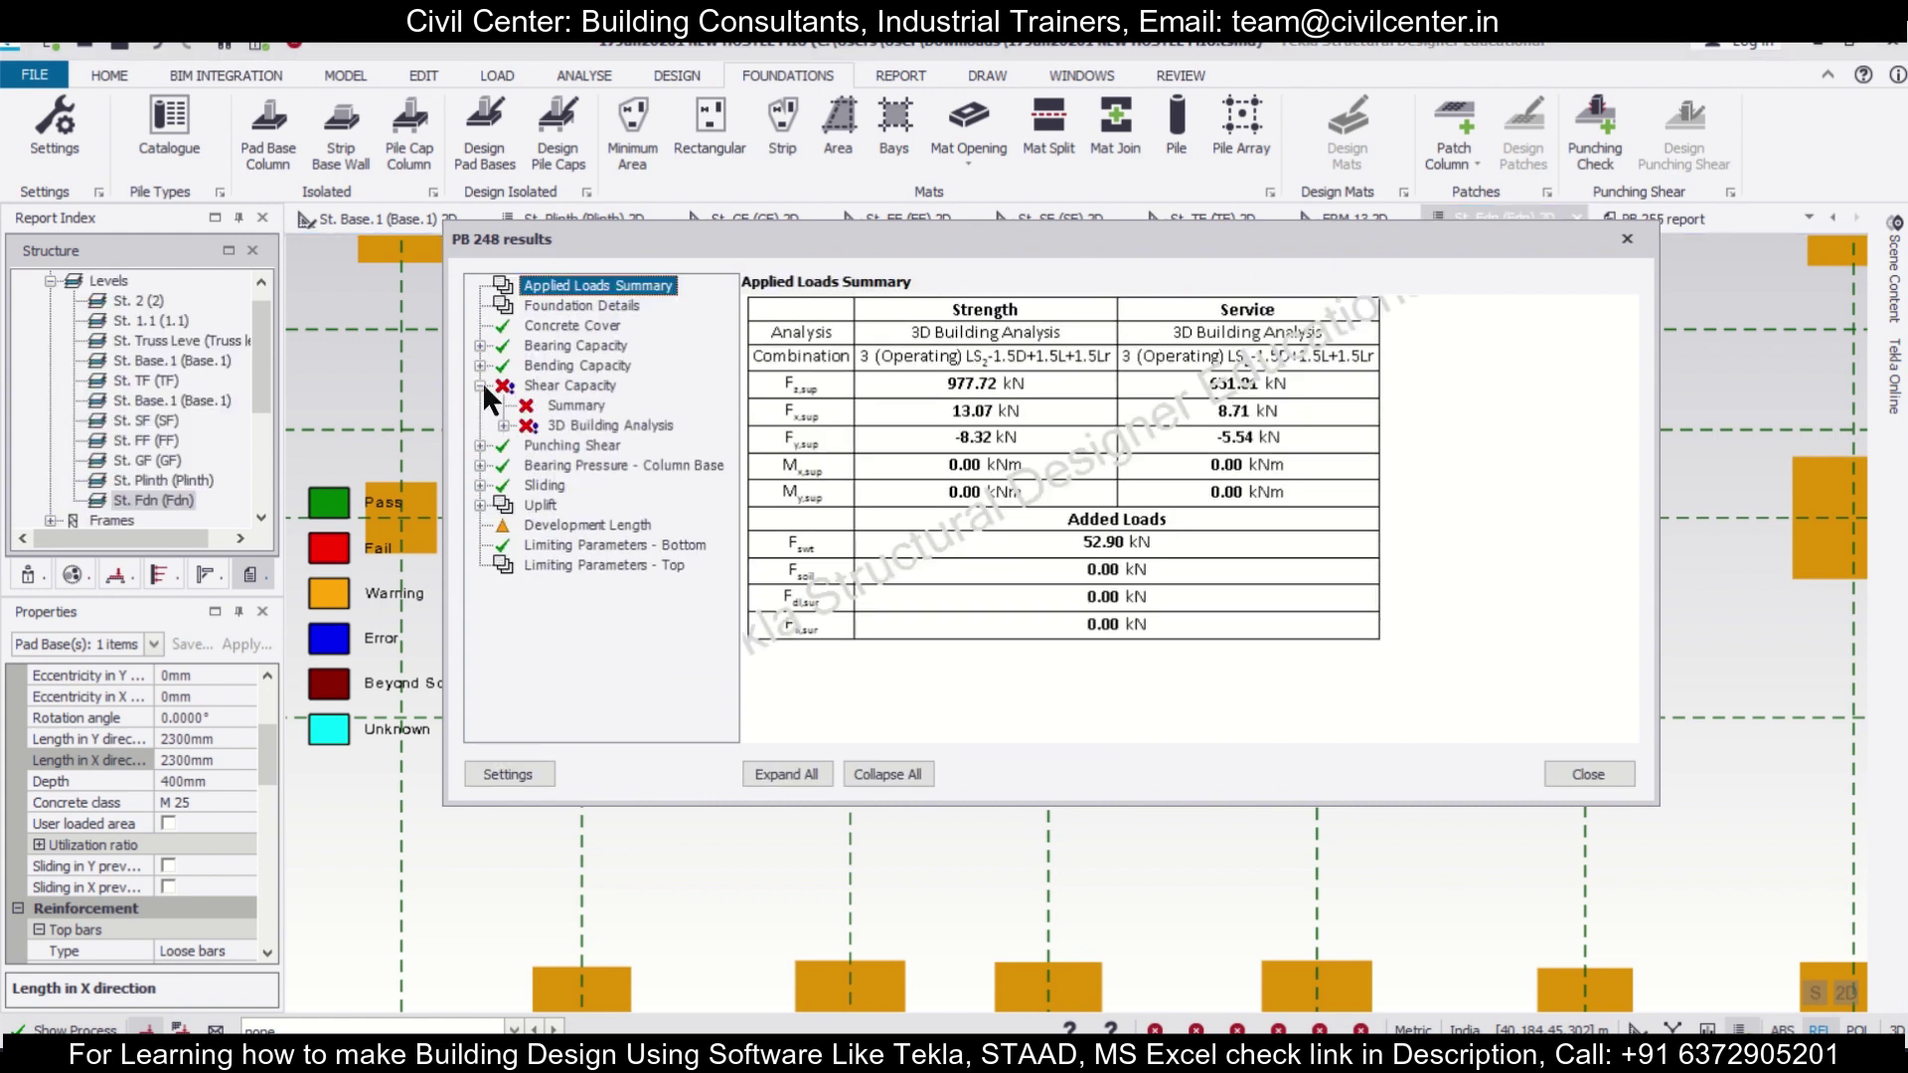
click(562, 422)
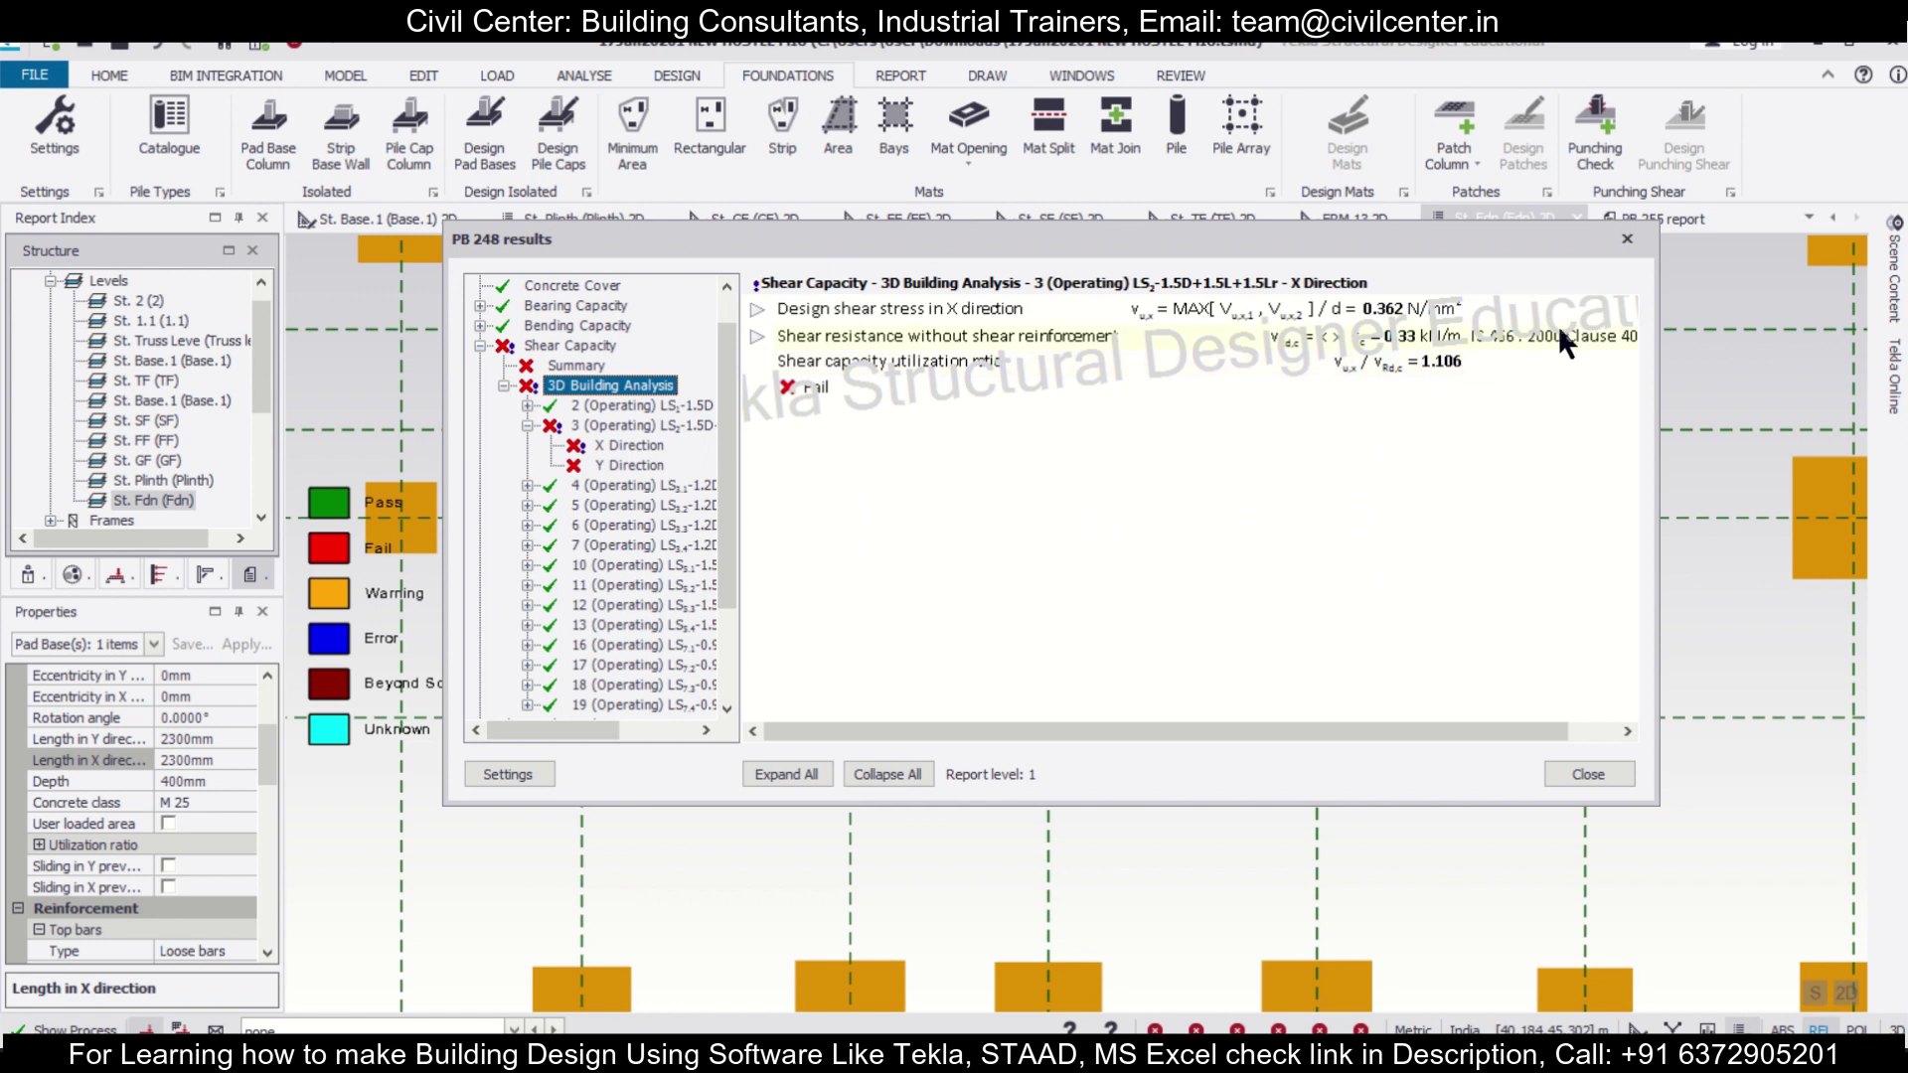
click(1626, 239)
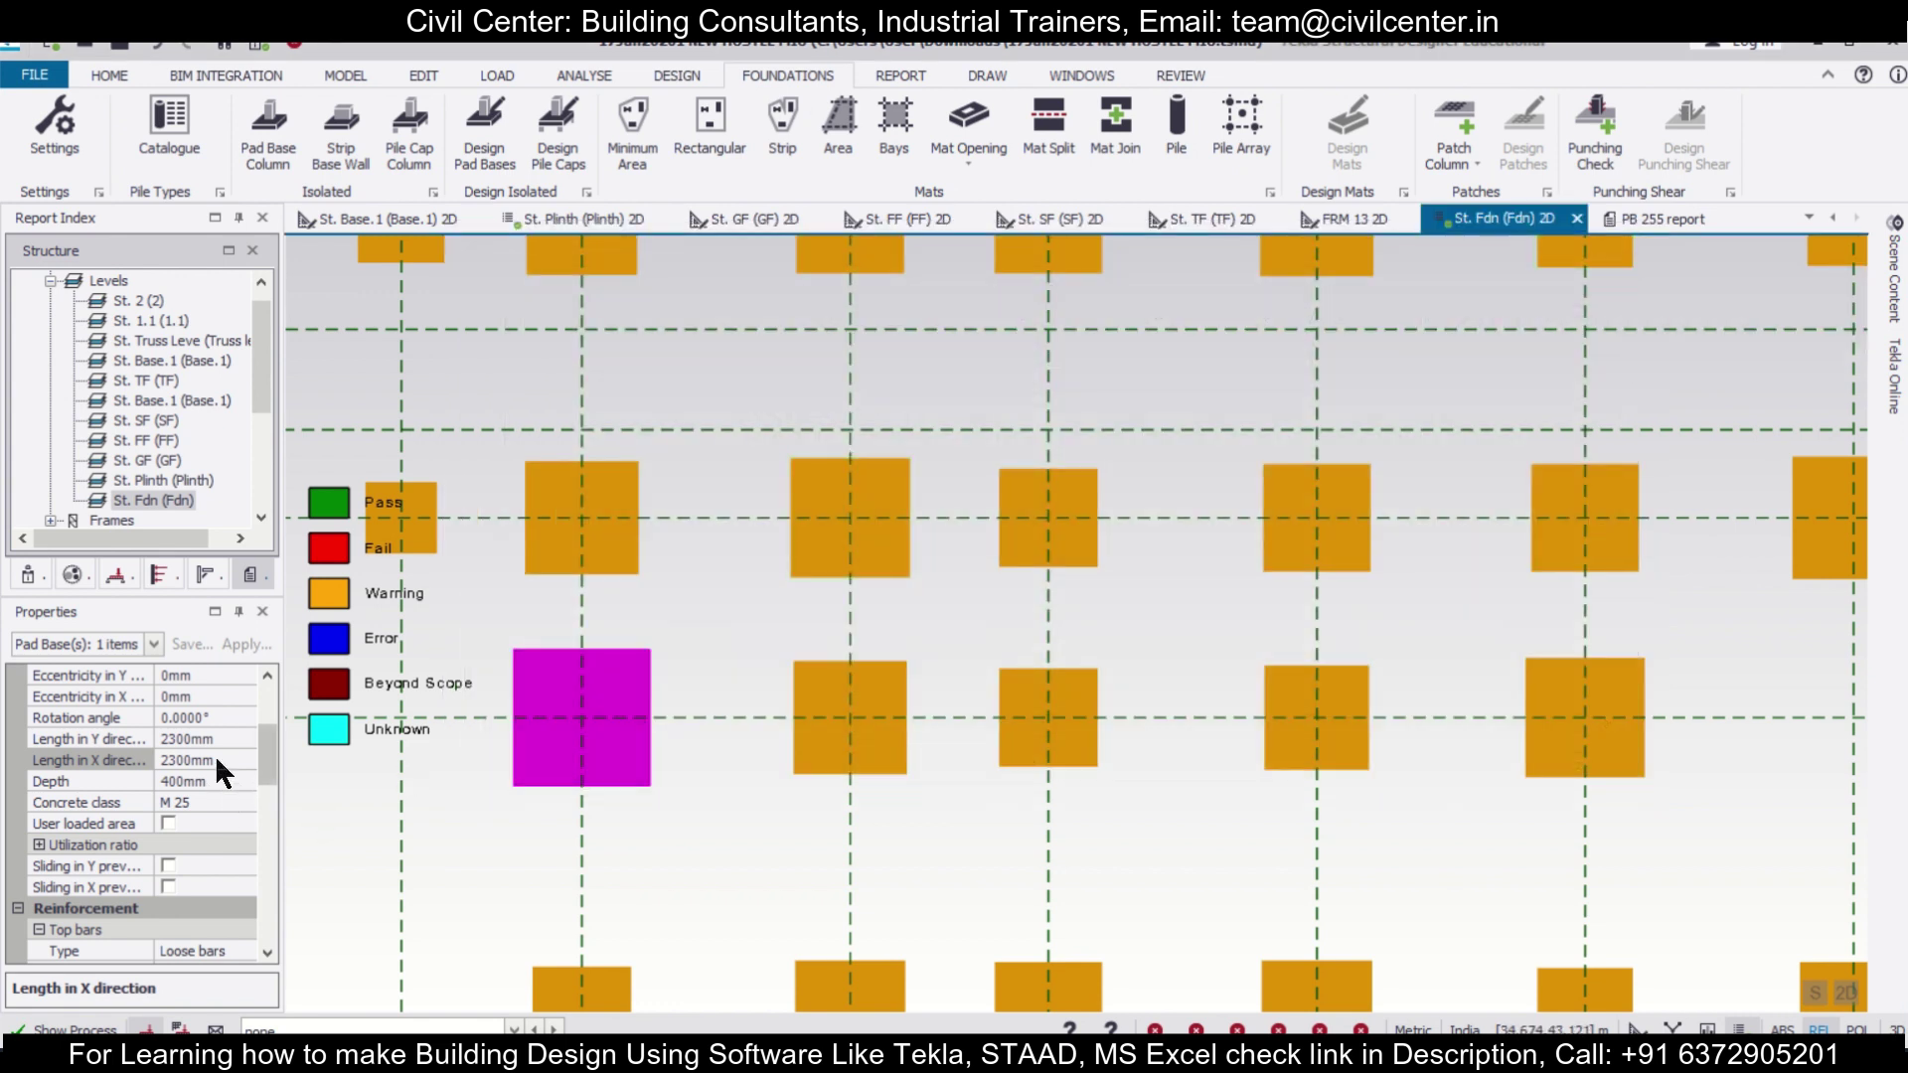
Set PB 248's X and Y lengths to 2500 mm and its depth to 450 mm
click(216, 760)
text(2500)
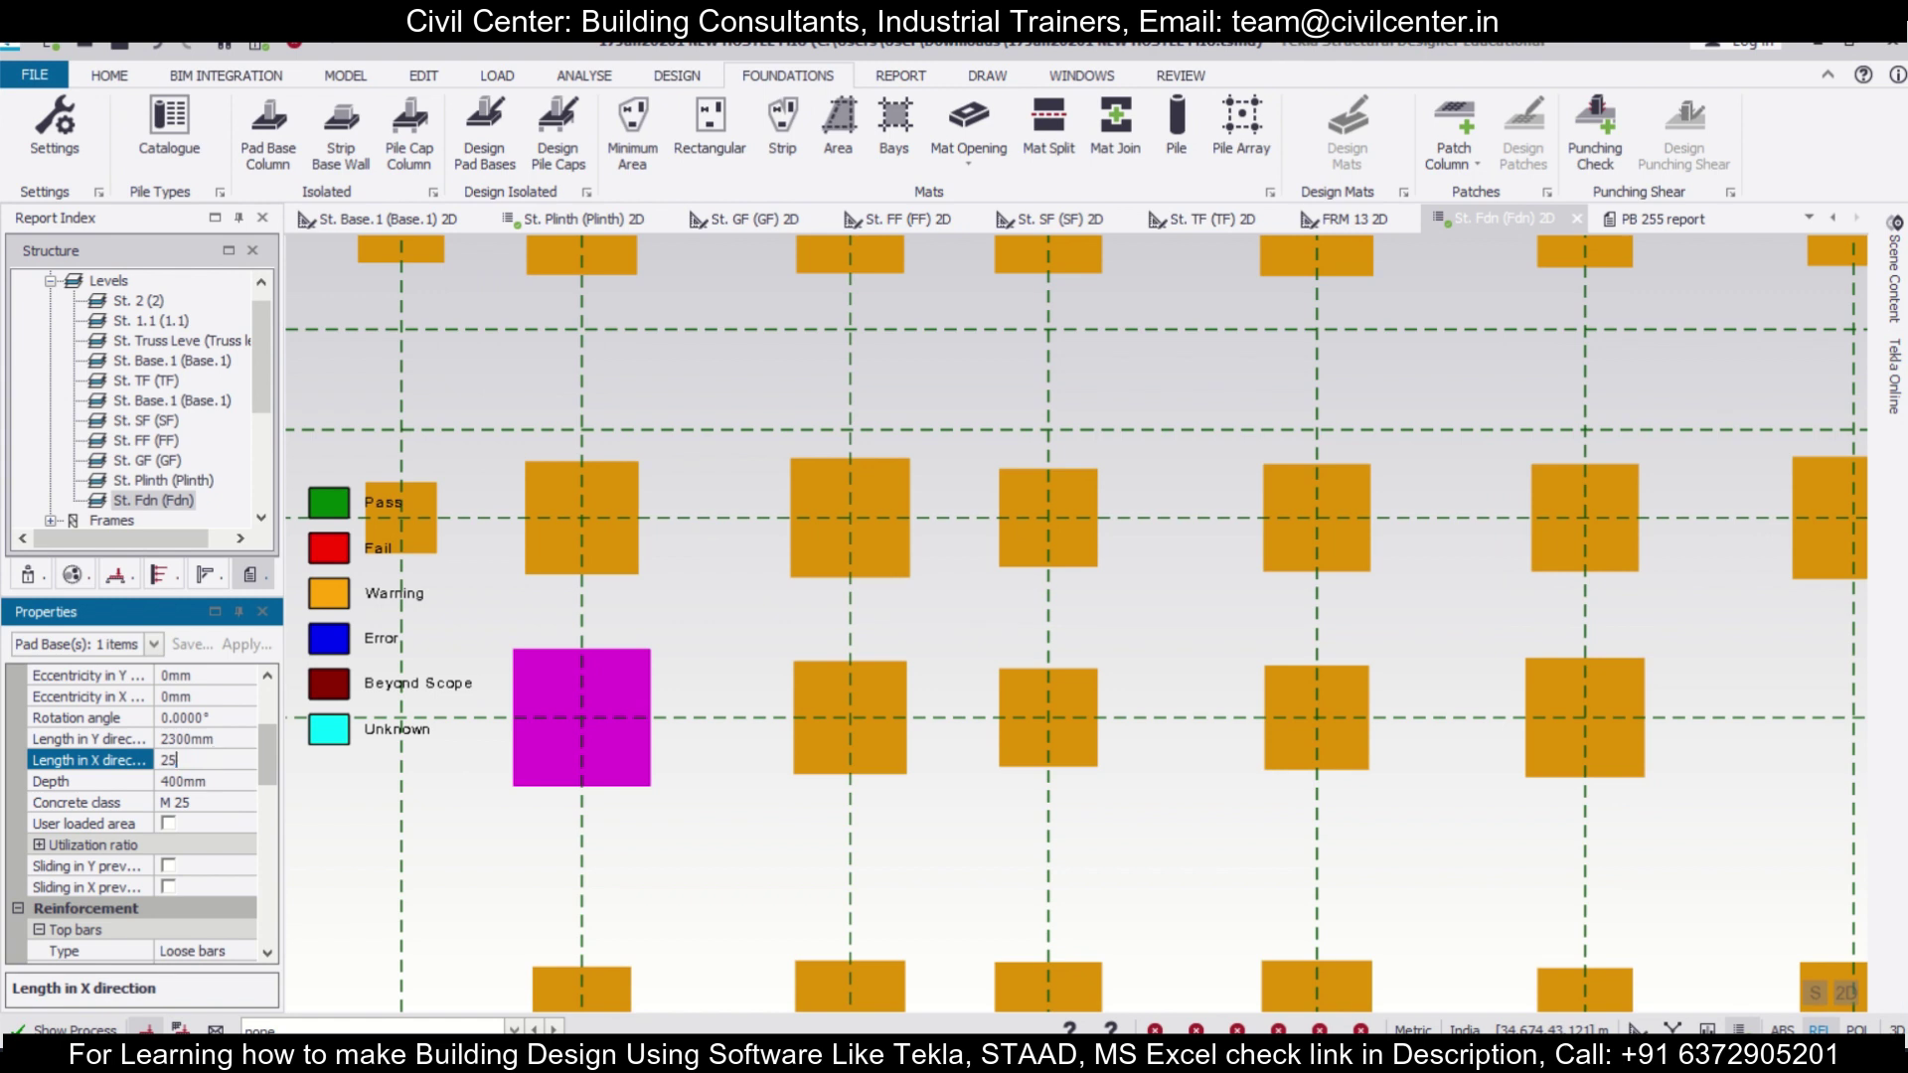
click(220, 737)
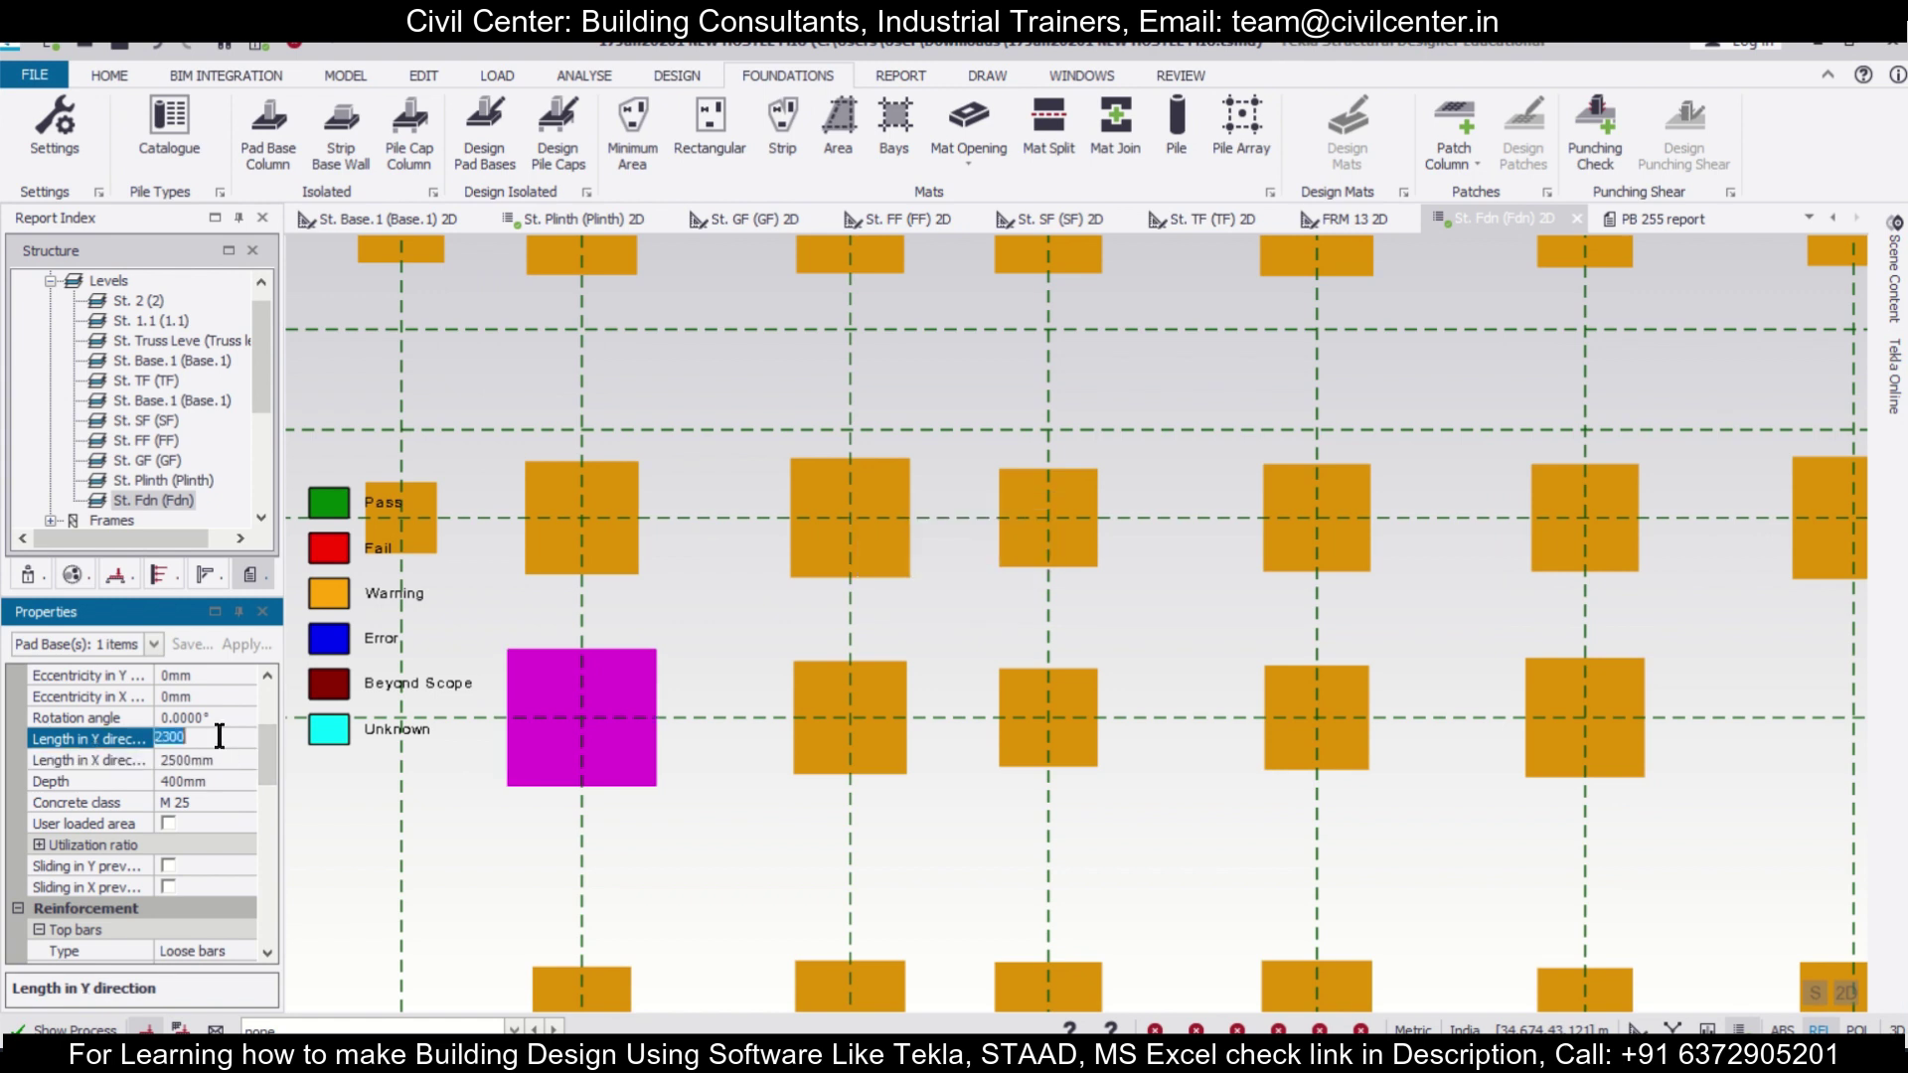
text(2500)
click(207, 779)
double_click(208, 784)
text(450)
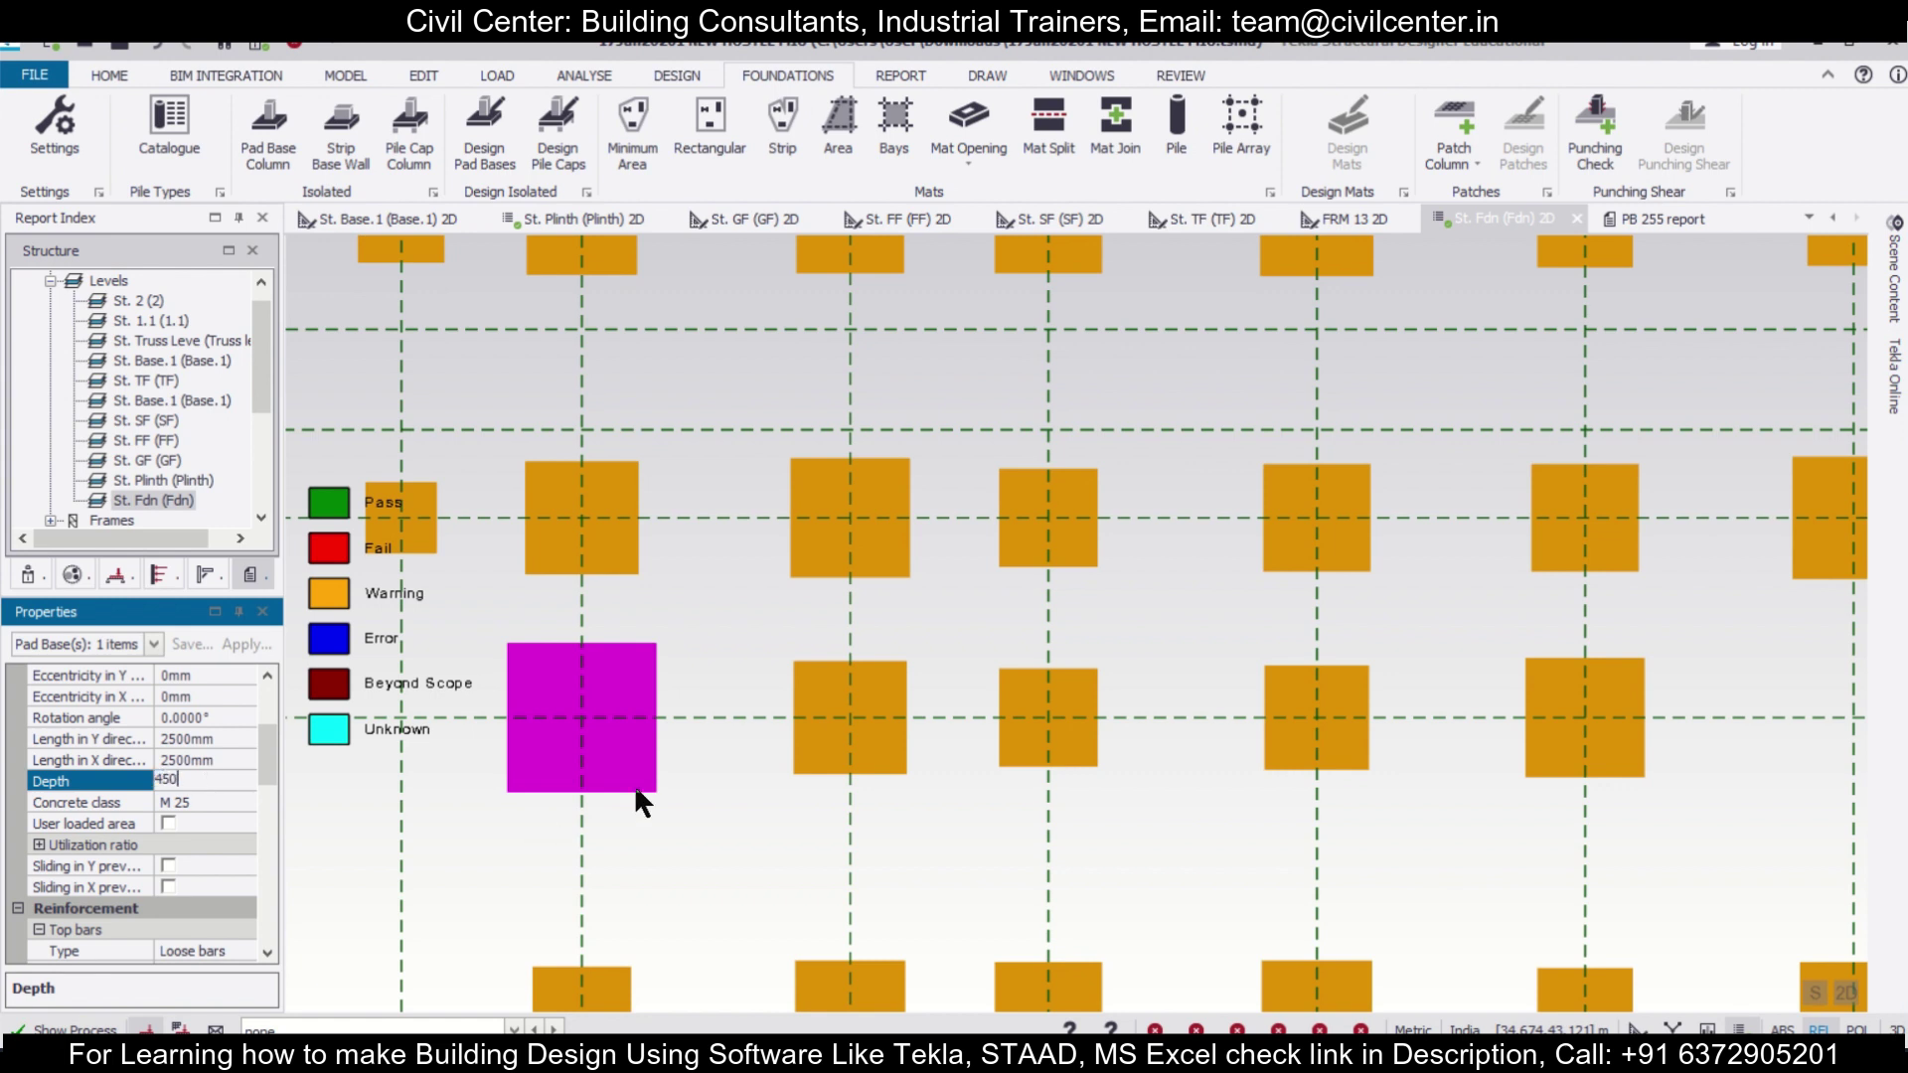
key(Return)
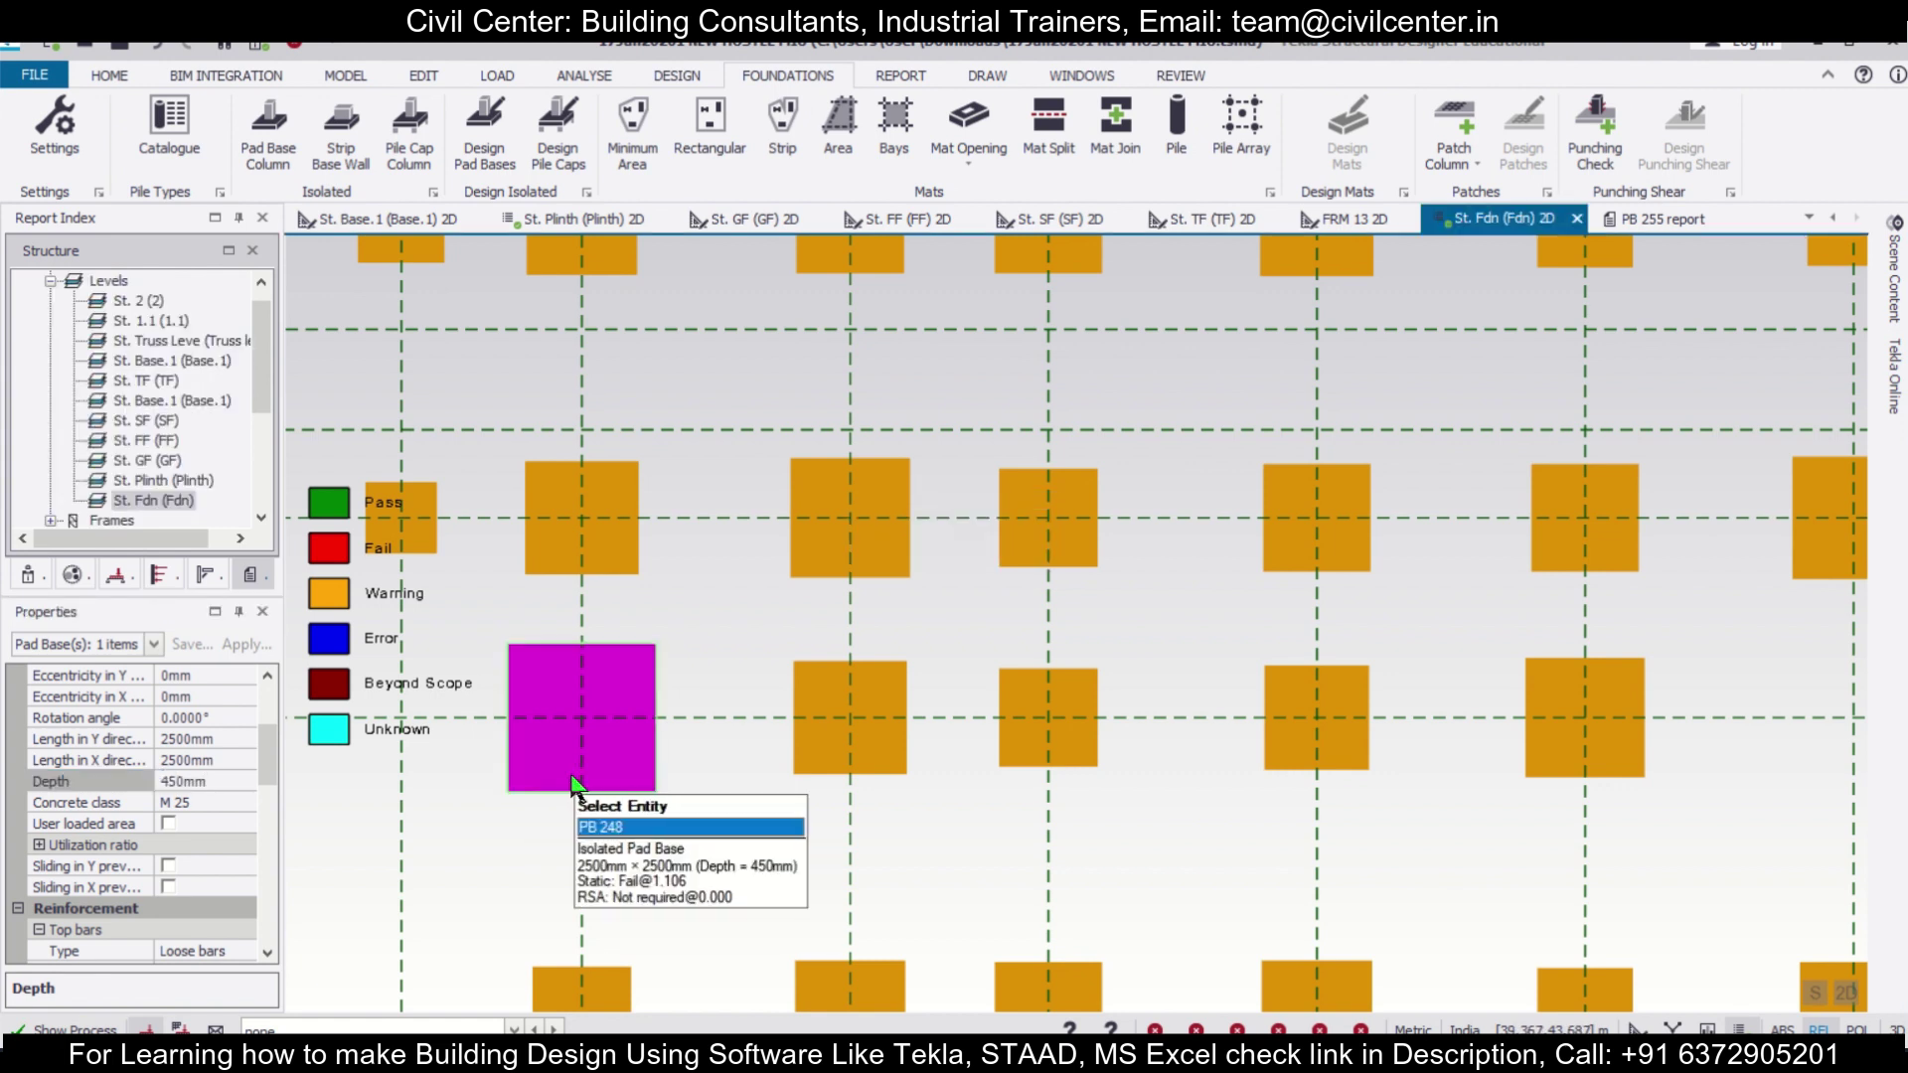
Redesign the enlarged PB 248, review its Bearing Capacity summary, and close the results
right_click(574, 781)
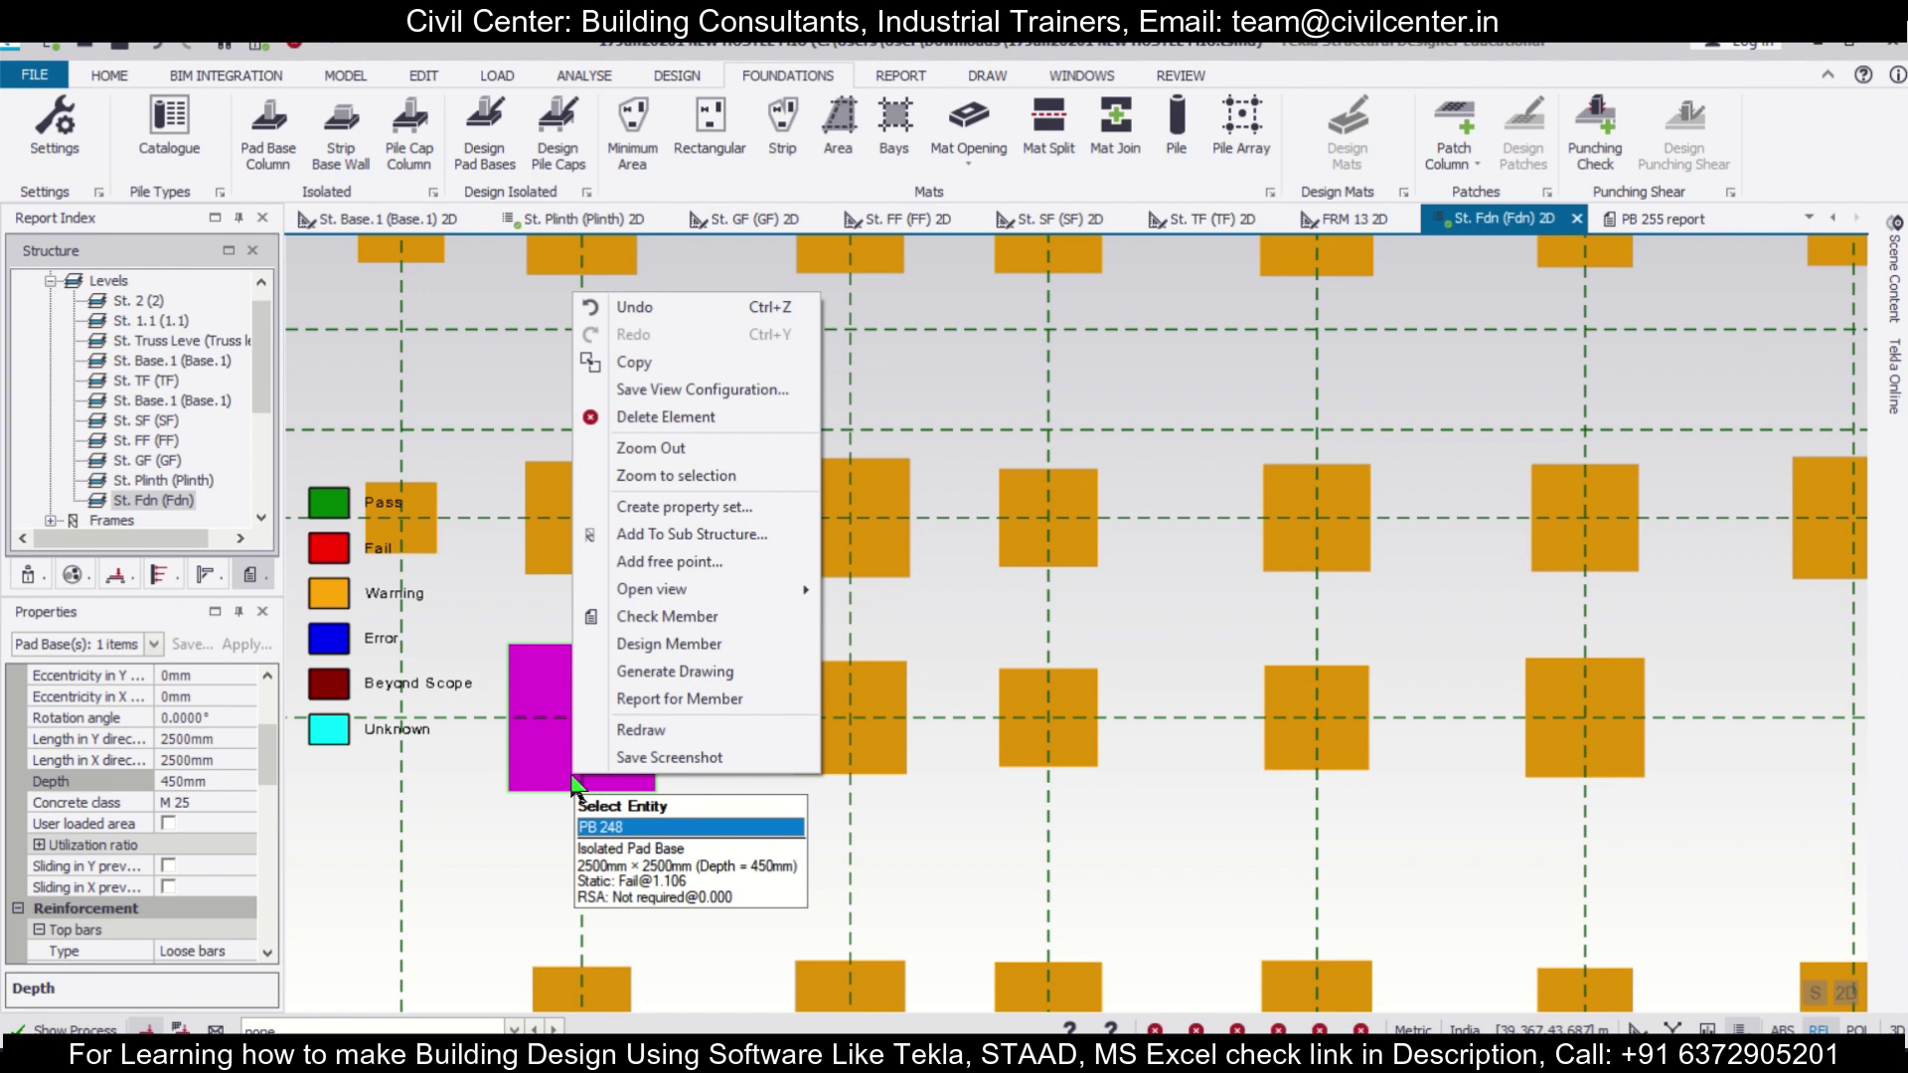
click(692, 644)
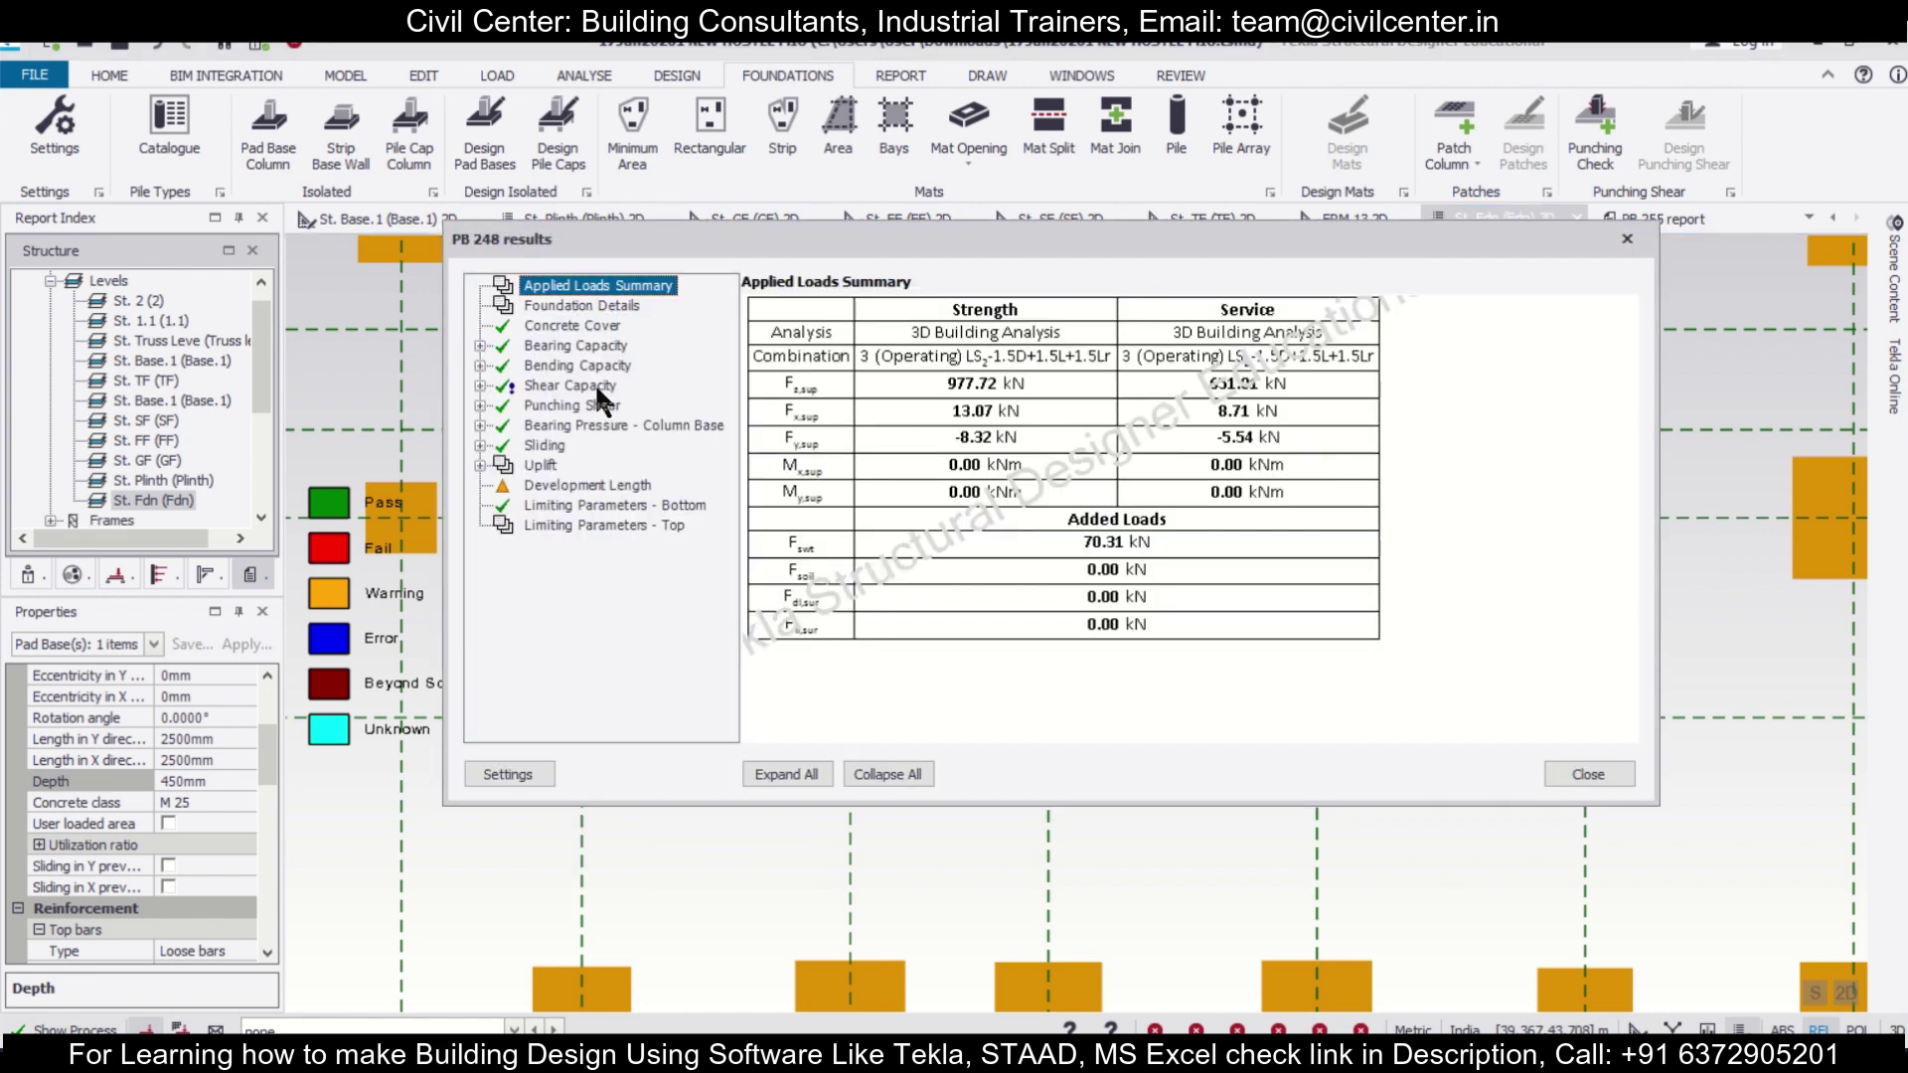
click(561, 345)
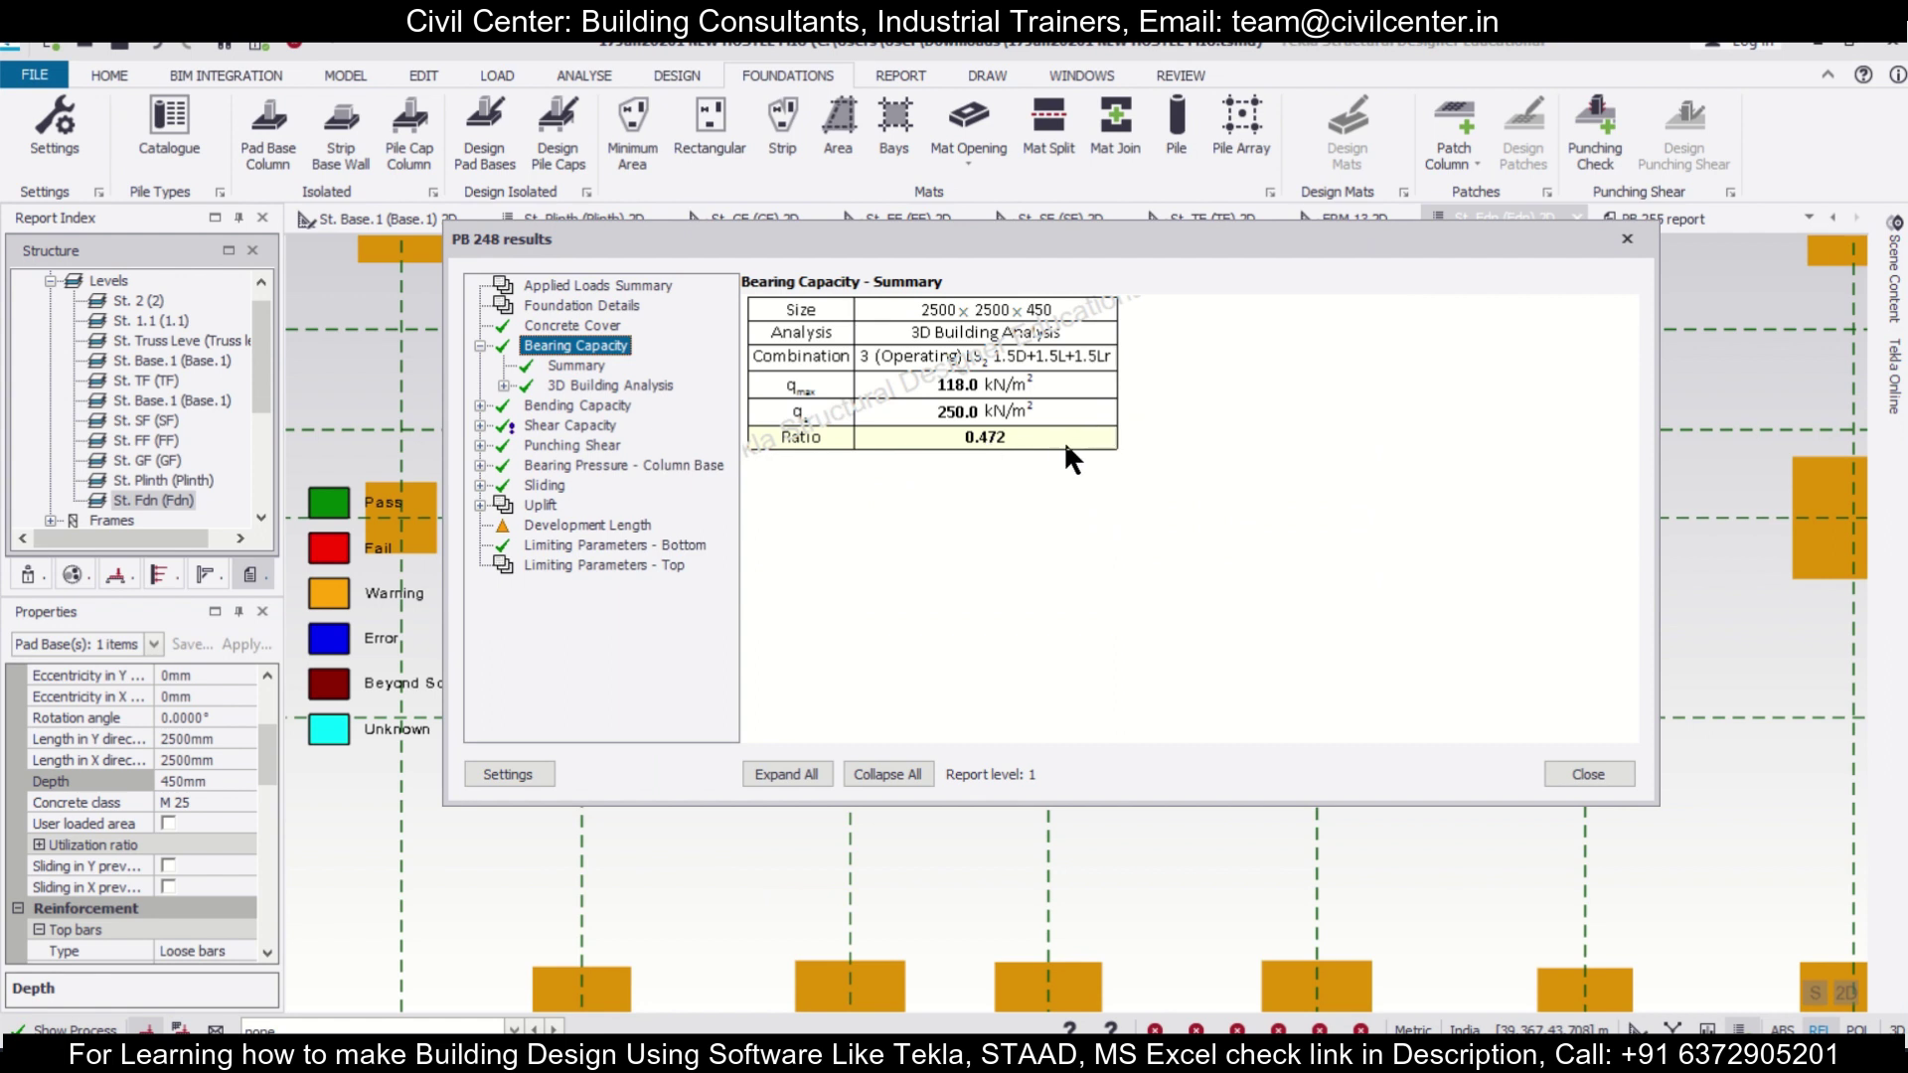
click(1630, 236)
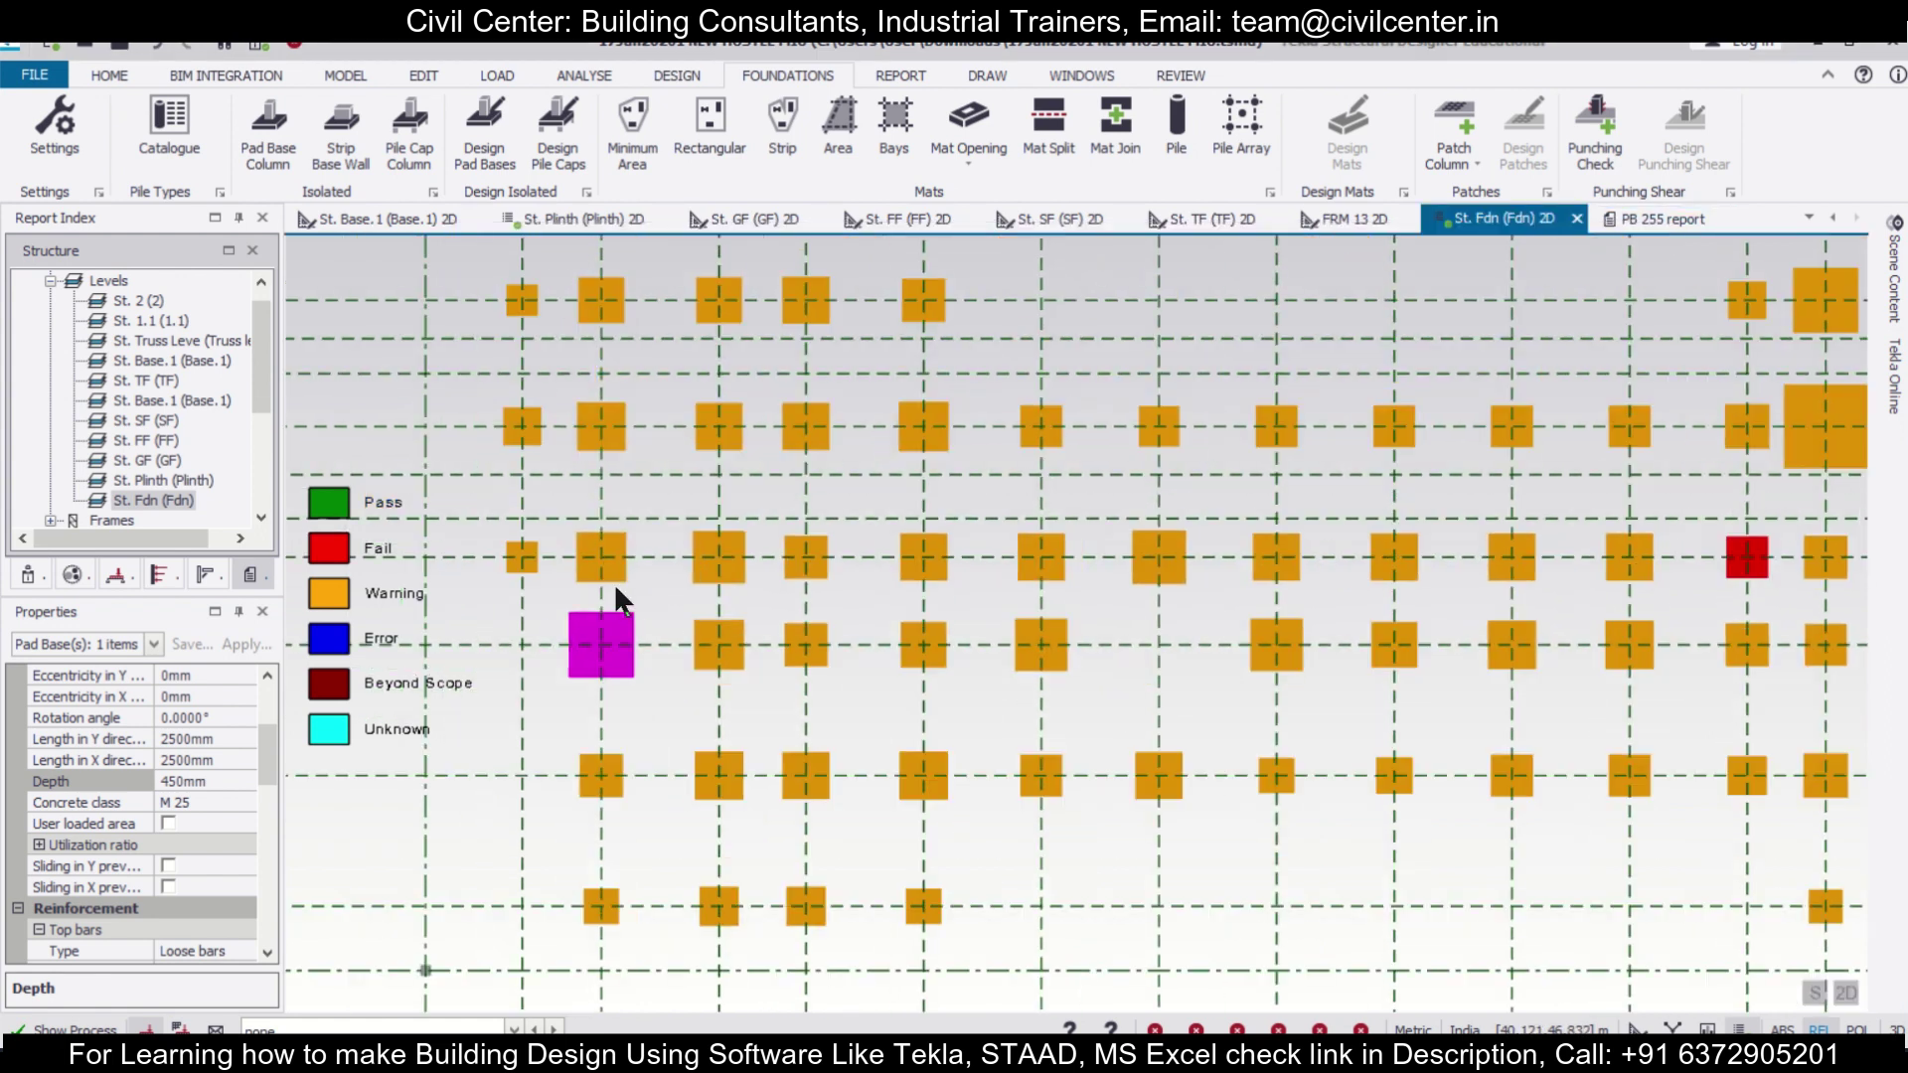
Select the failing pad base PB 173 just left of the centre line, check it to see which capacity fails, and close the results
scroll(614, 582, down, 2)
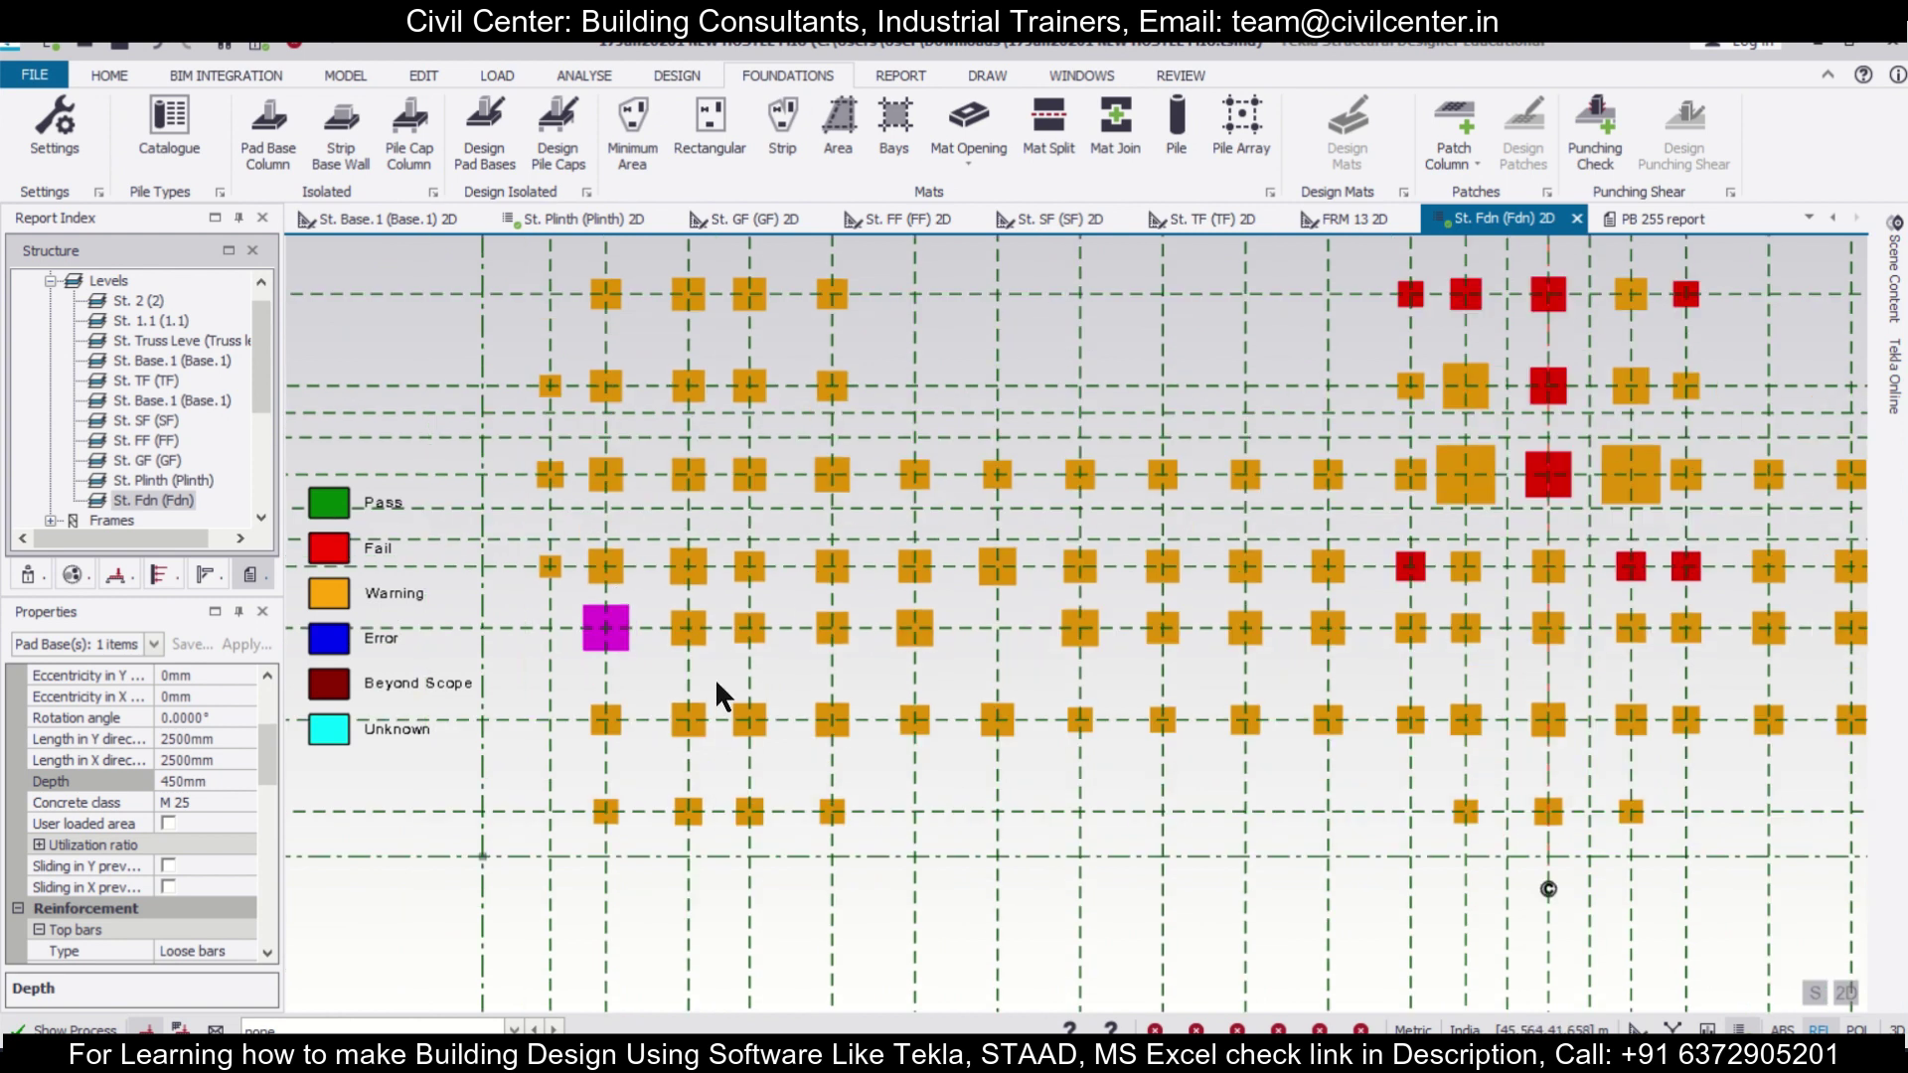
click(1396, 570)
middle_drag(1481, 618, 1156, 745)
scroll(1156, 745, down, 1)
middle_drag(1172, 677, 1135, 763)
scroll(1260, 857, up, 1)
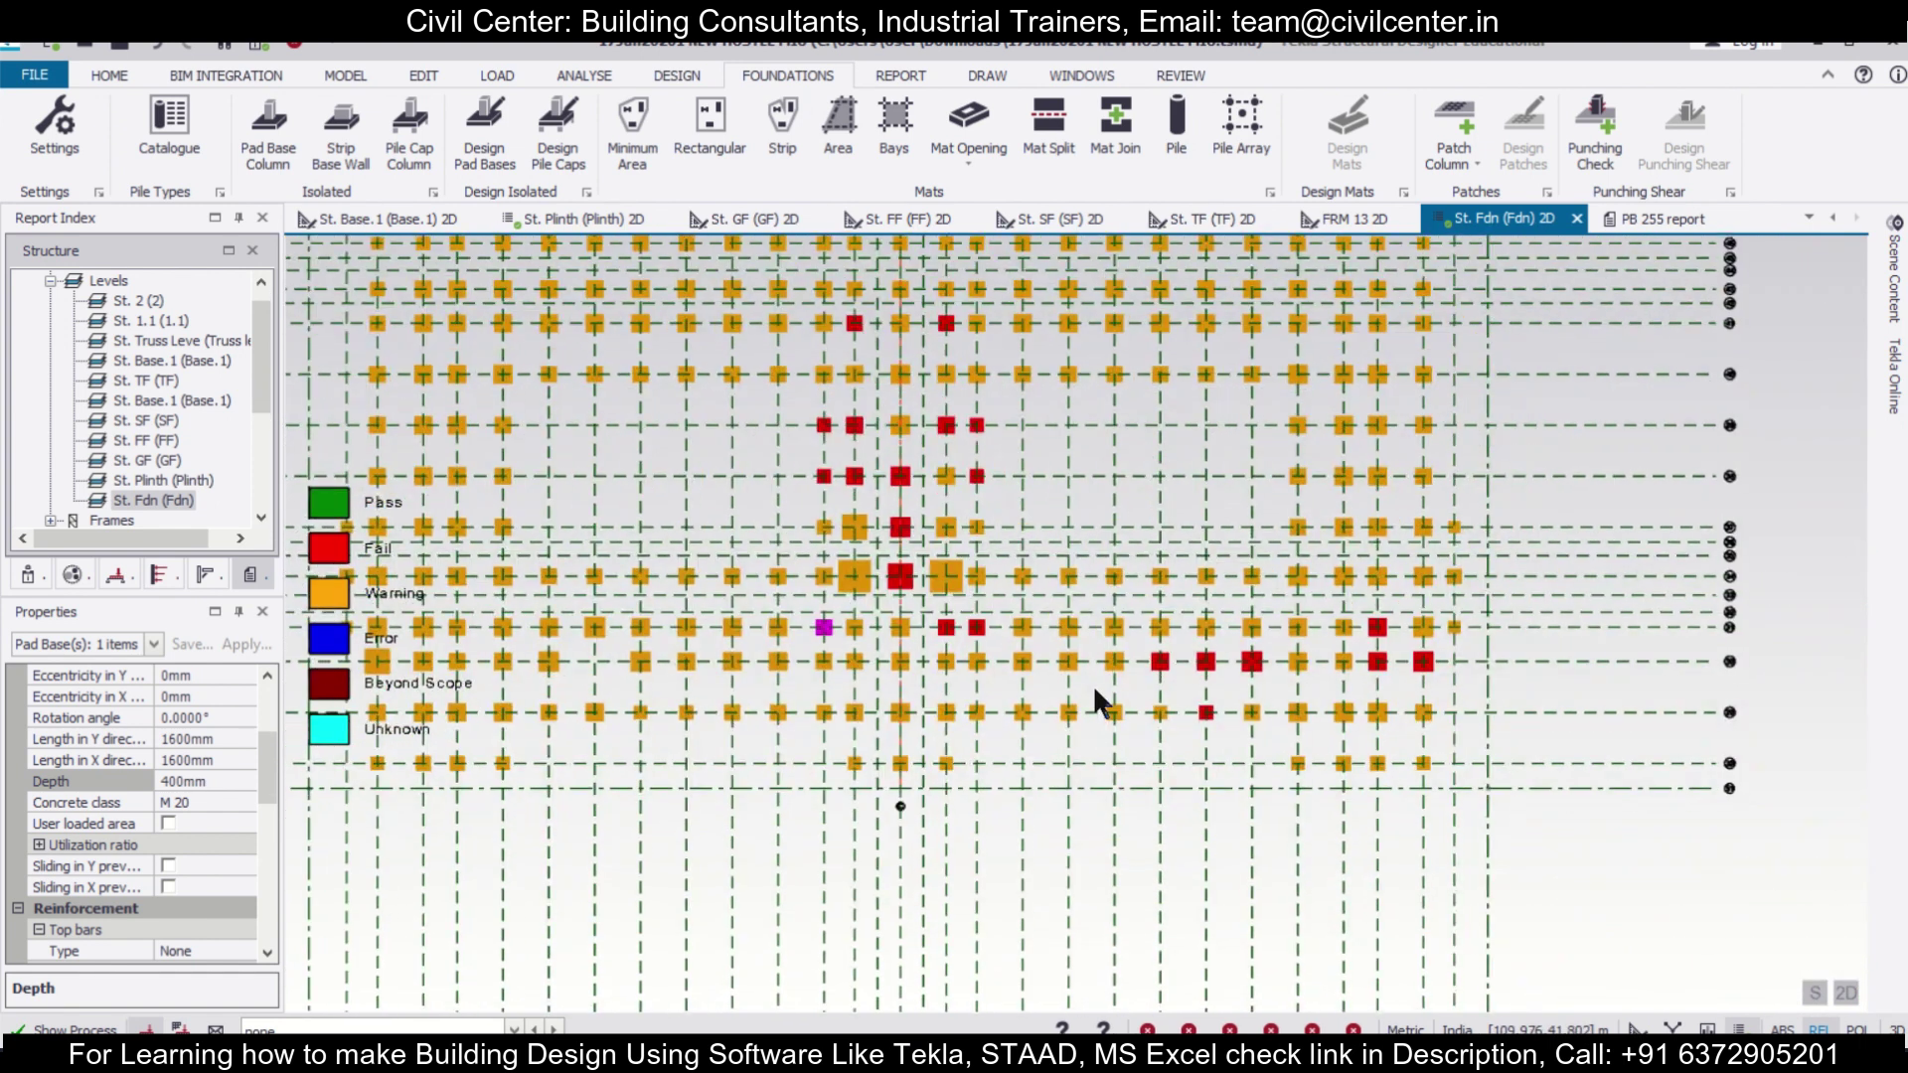
scroll(863, 485, up, 1)
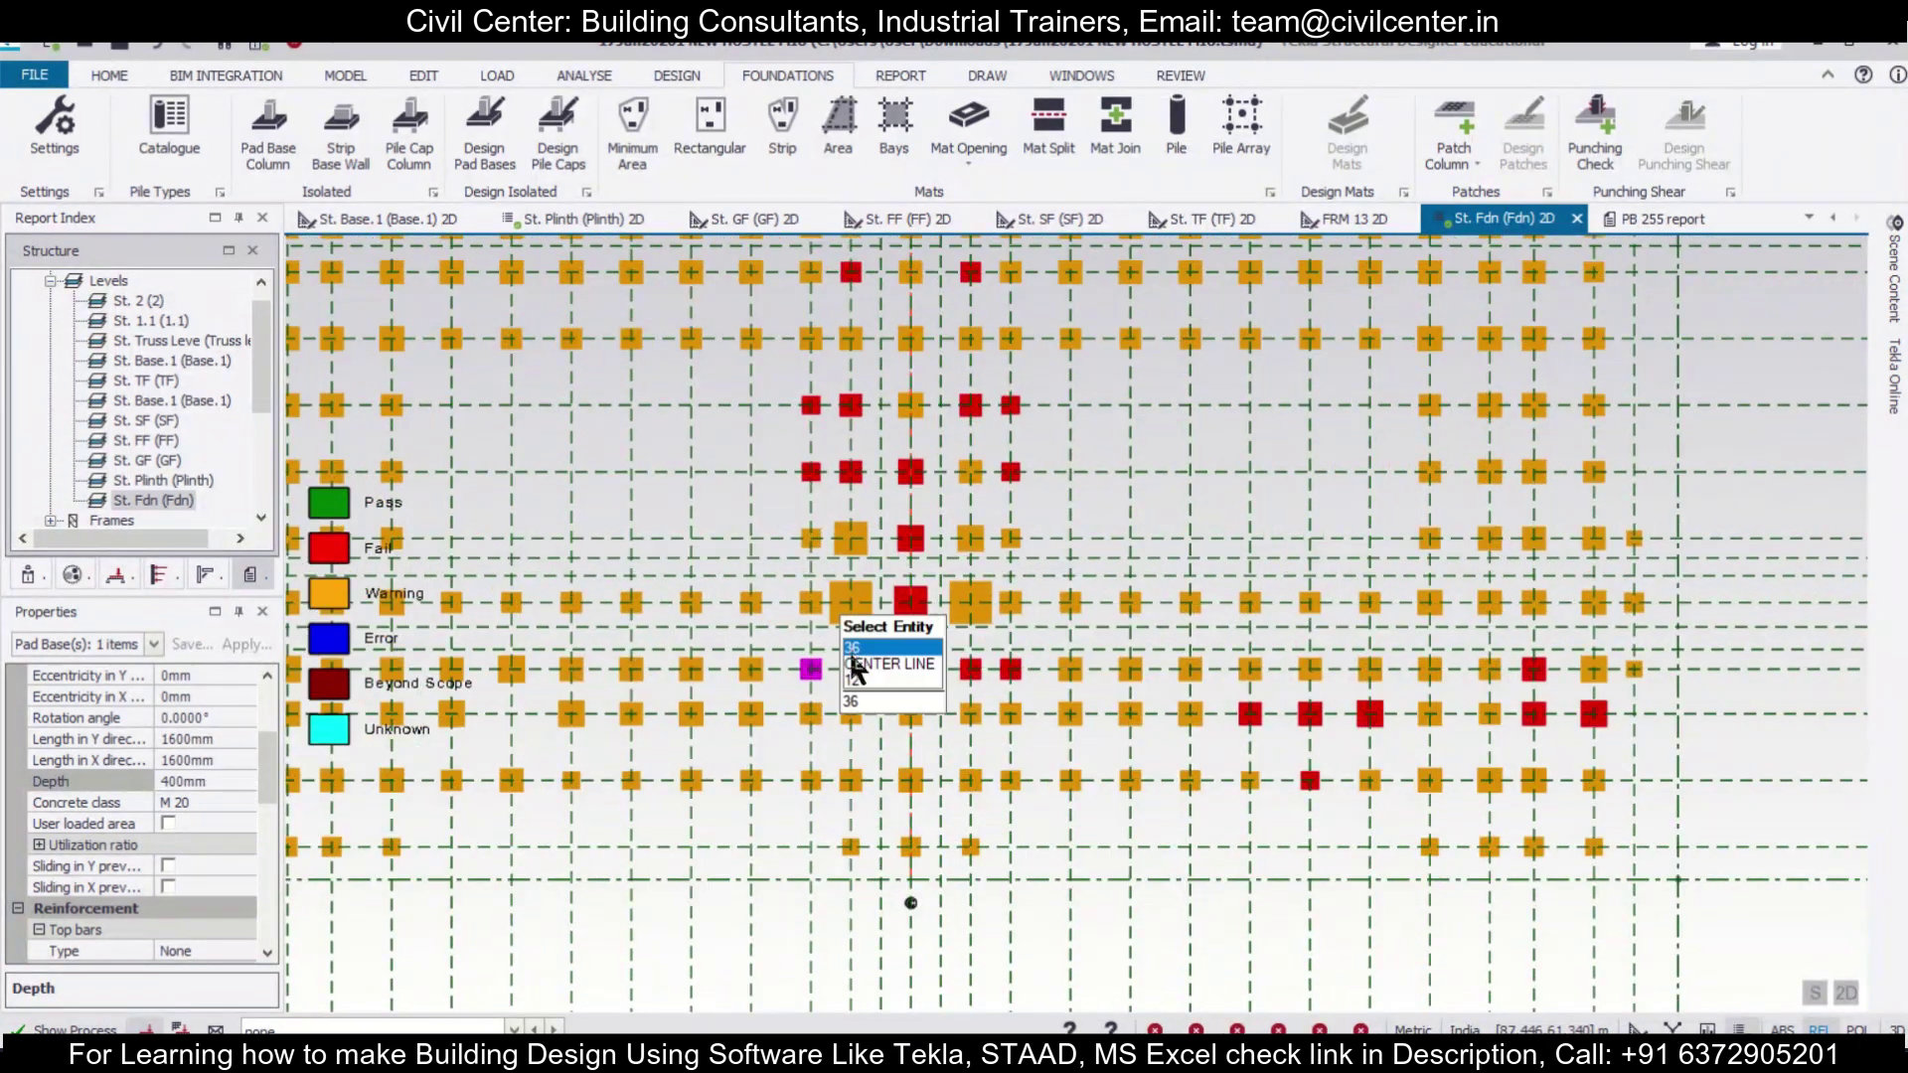
scroll(785, 703, up, 3)
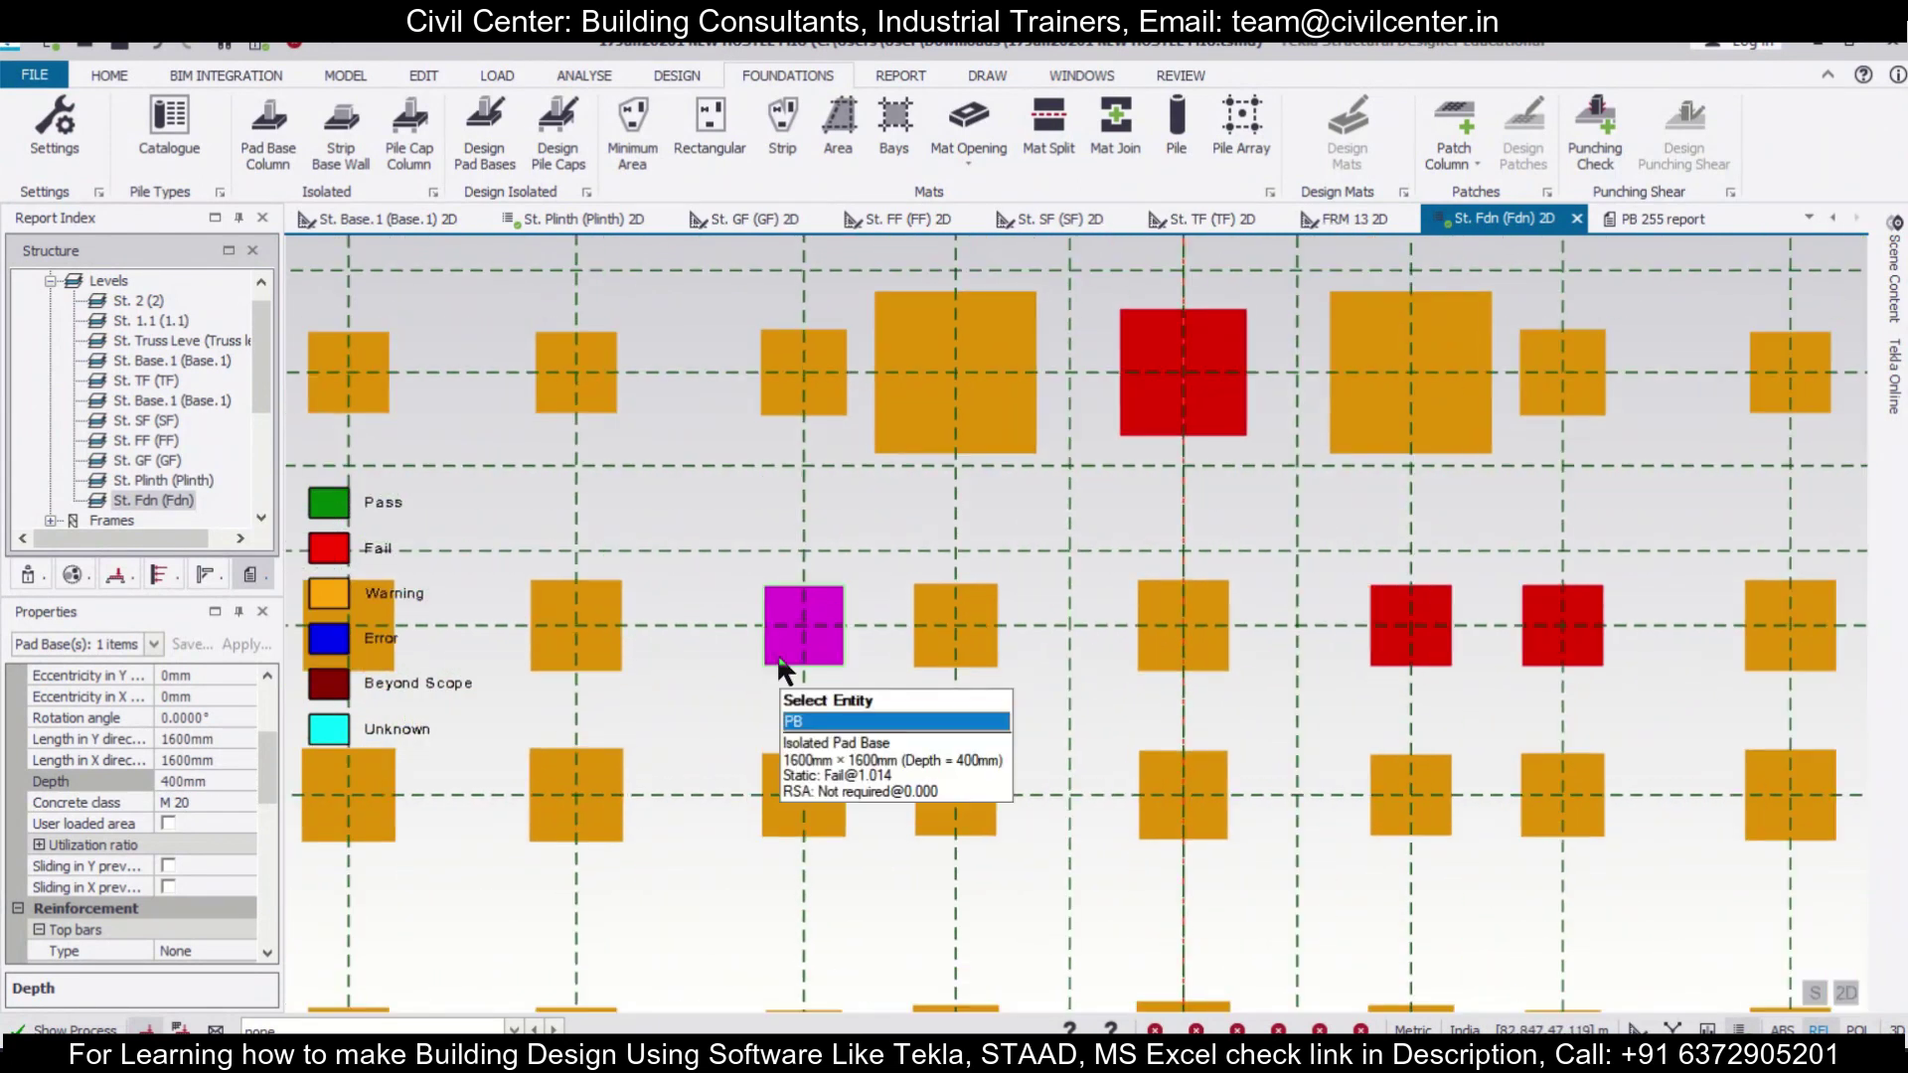
right_click(780, 664)
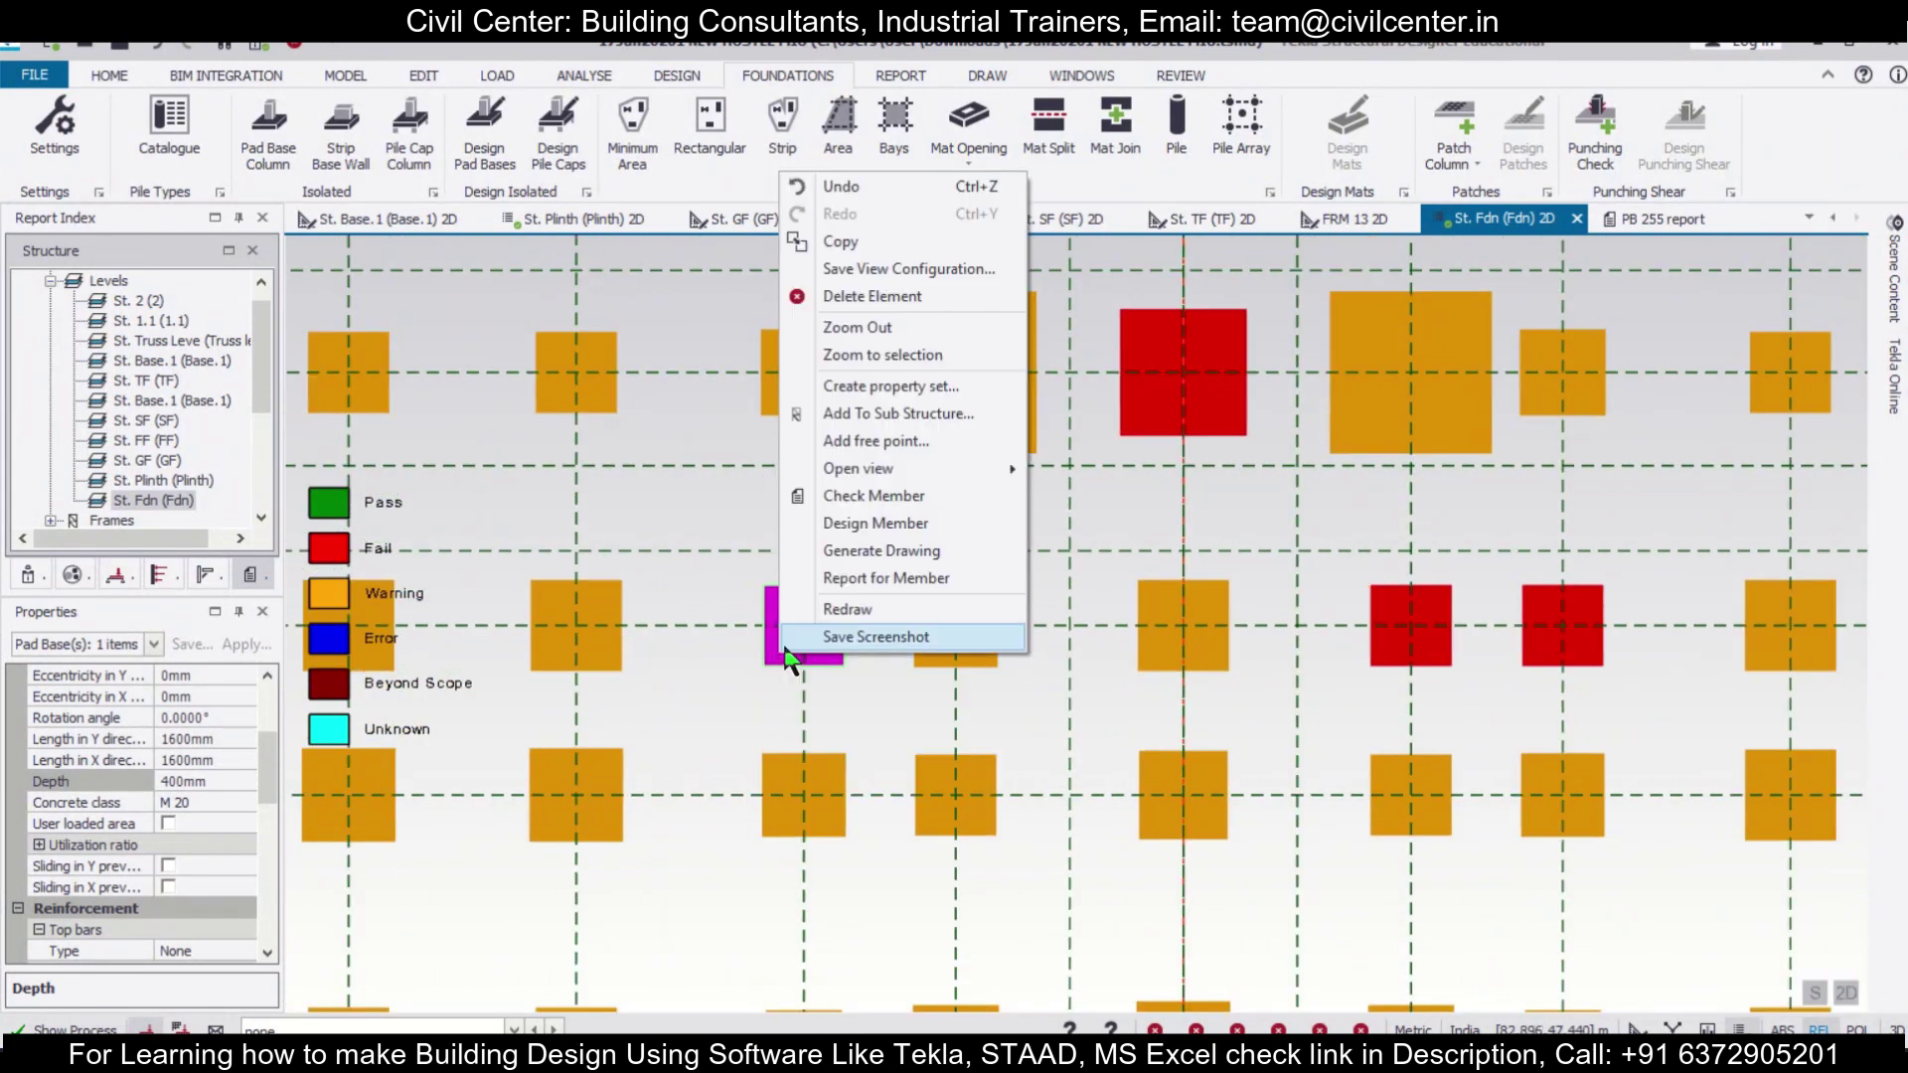
click(861, 495)
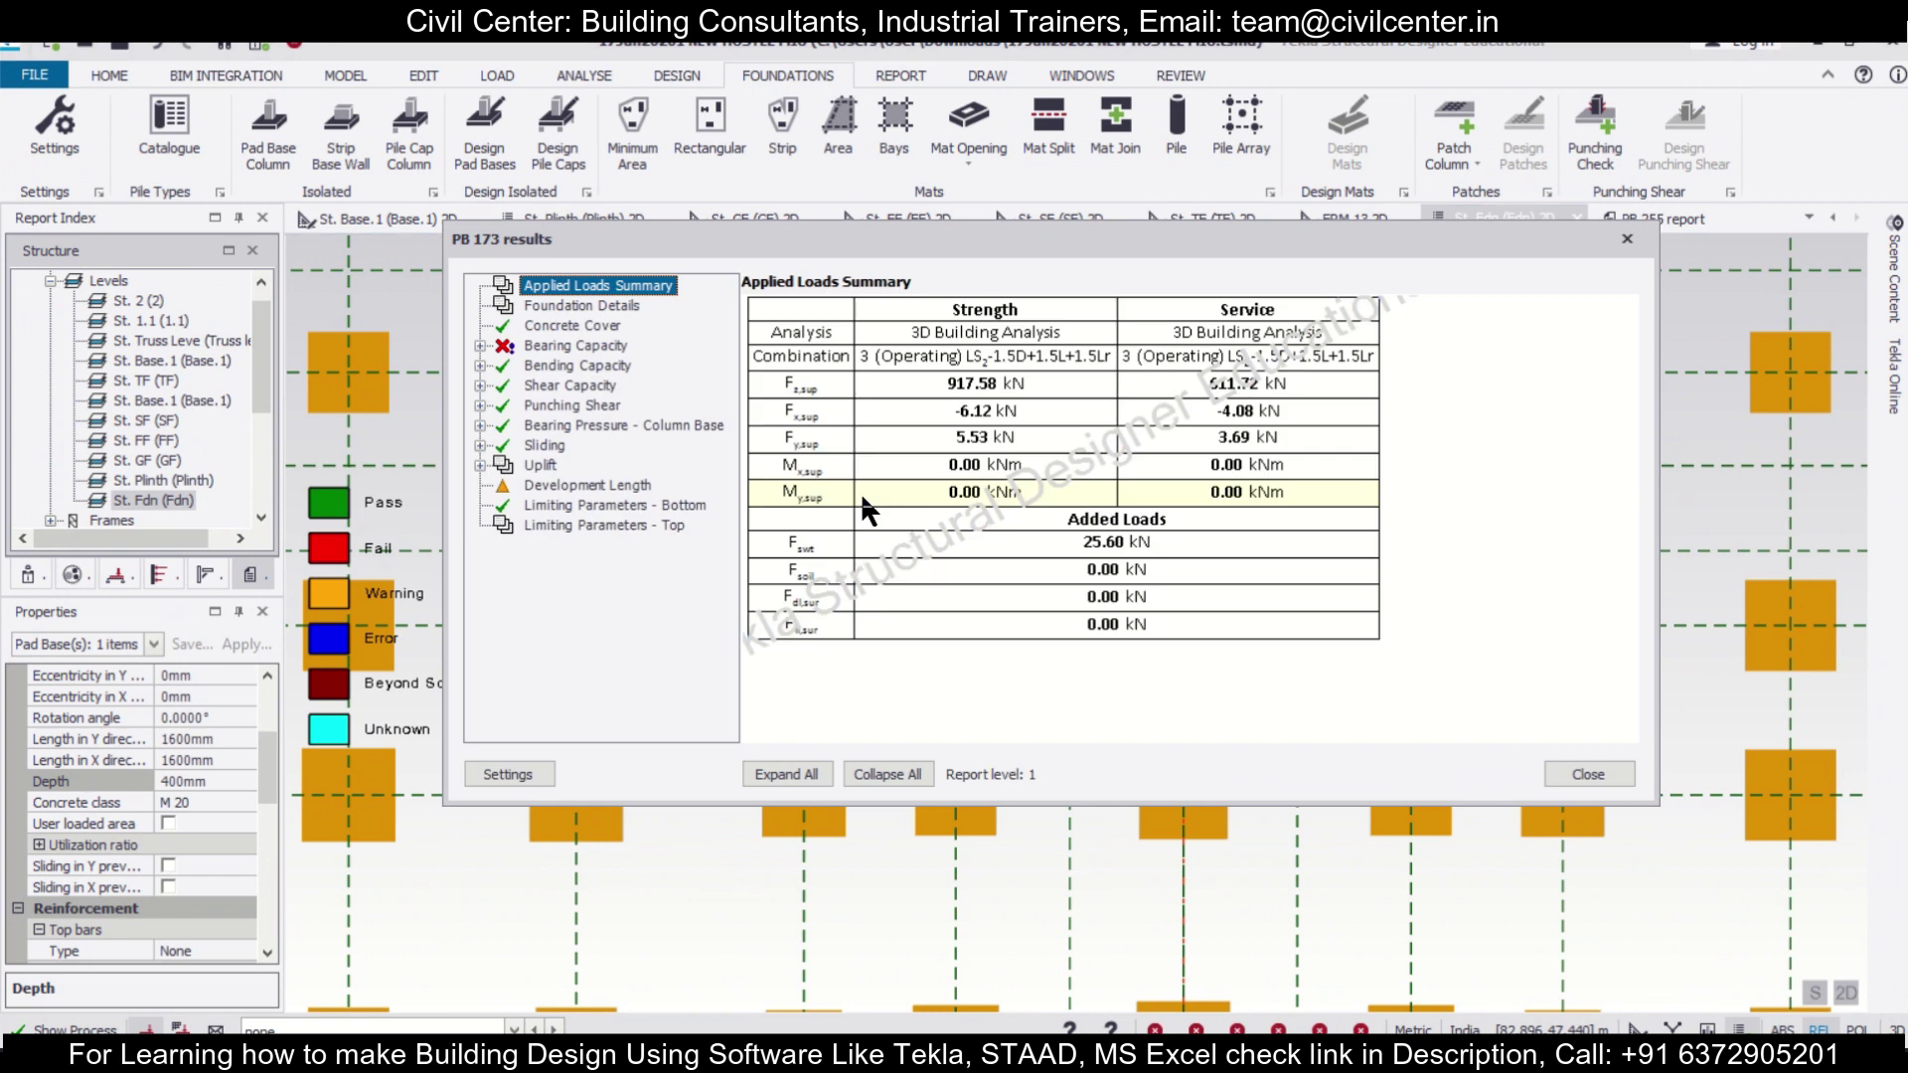
click(1626, 239)
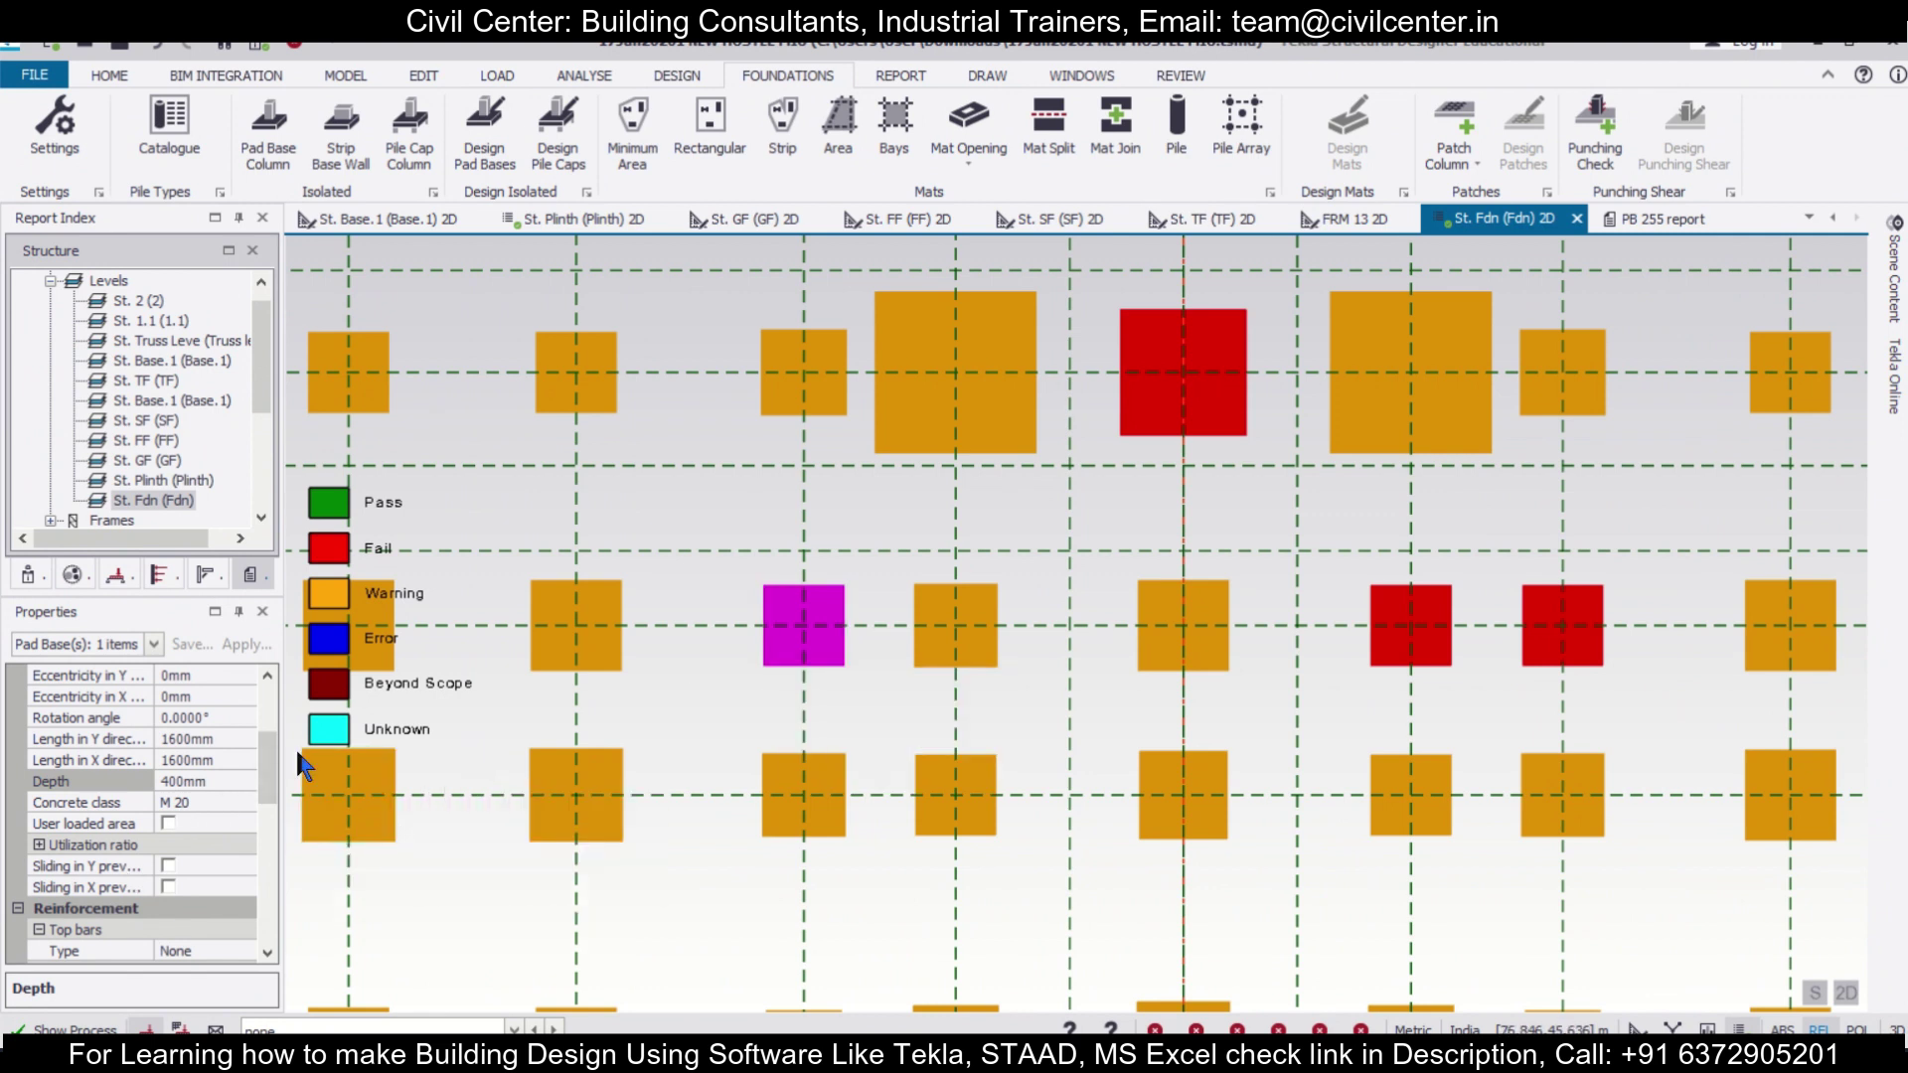
Set the Y and X lengths of PB 173 to 1800 mm
click(235, 739)
text(1800)
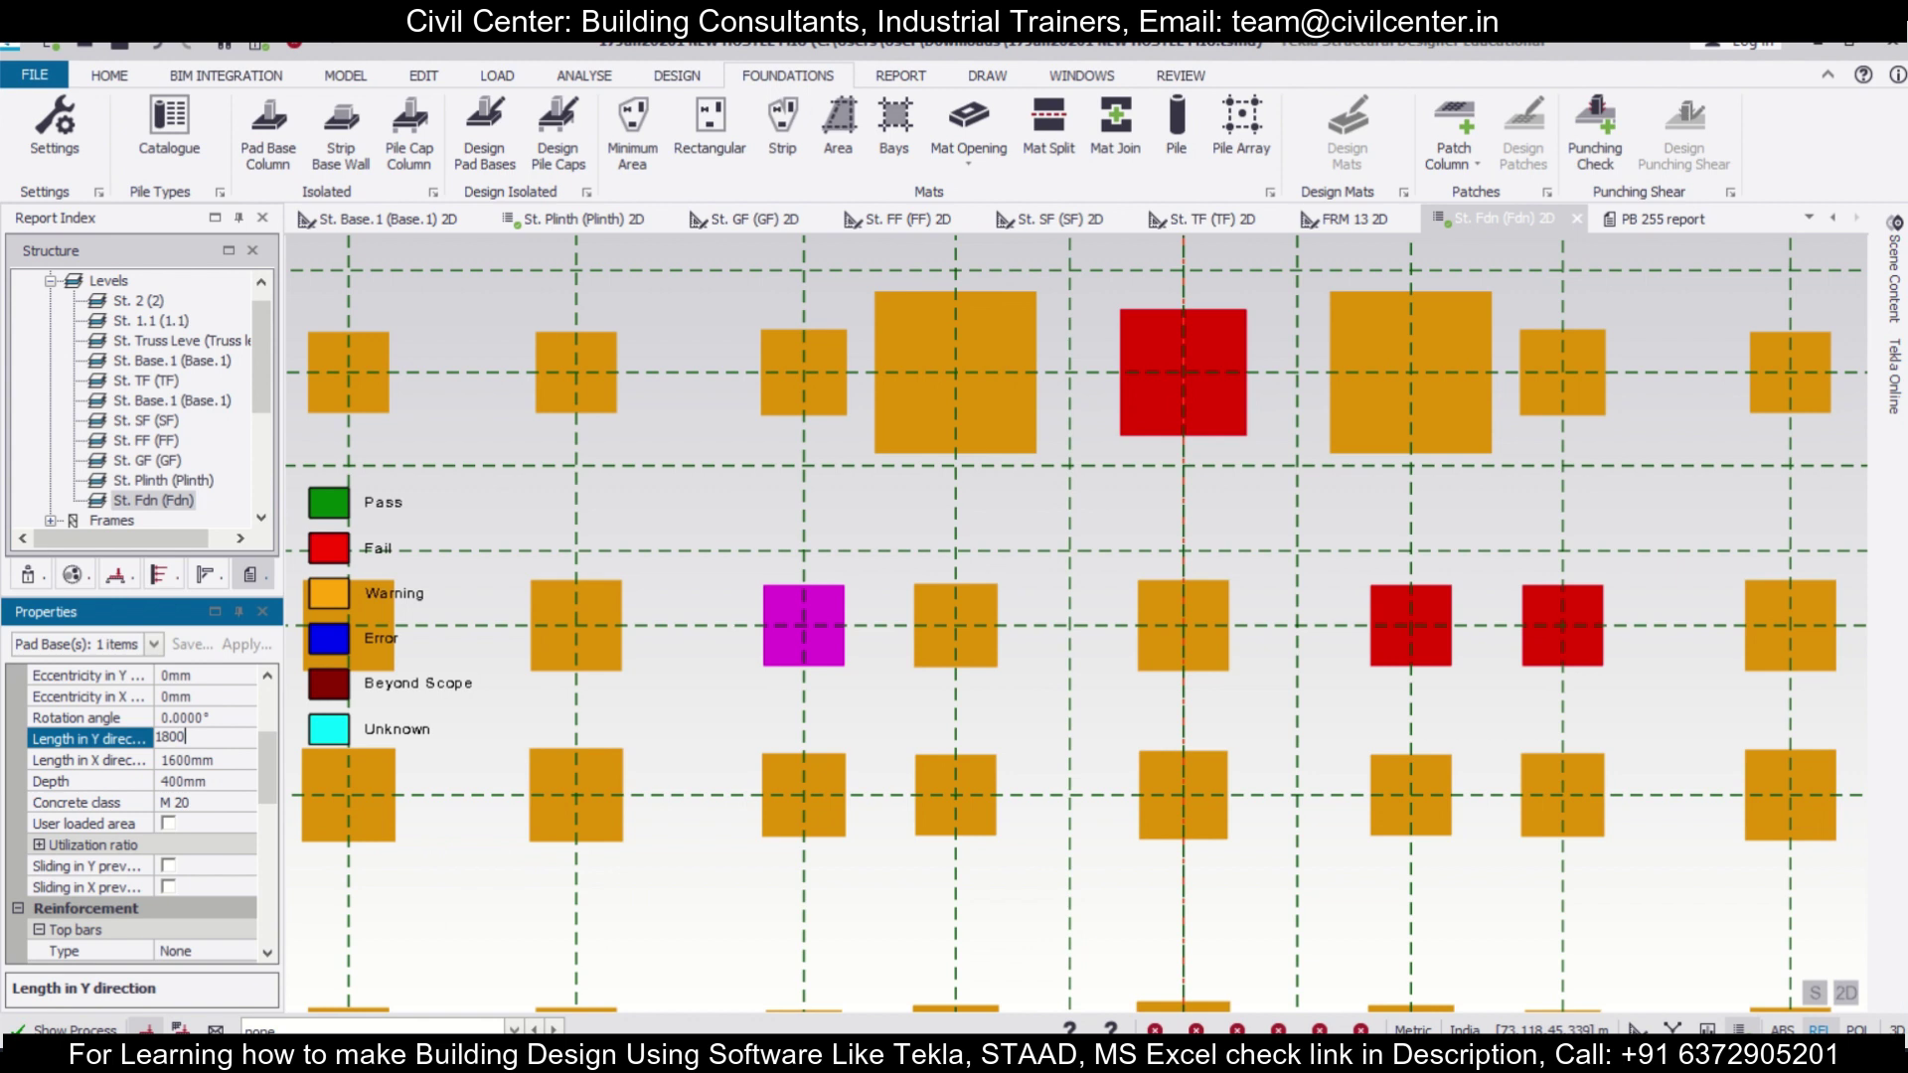
click(216, 754)
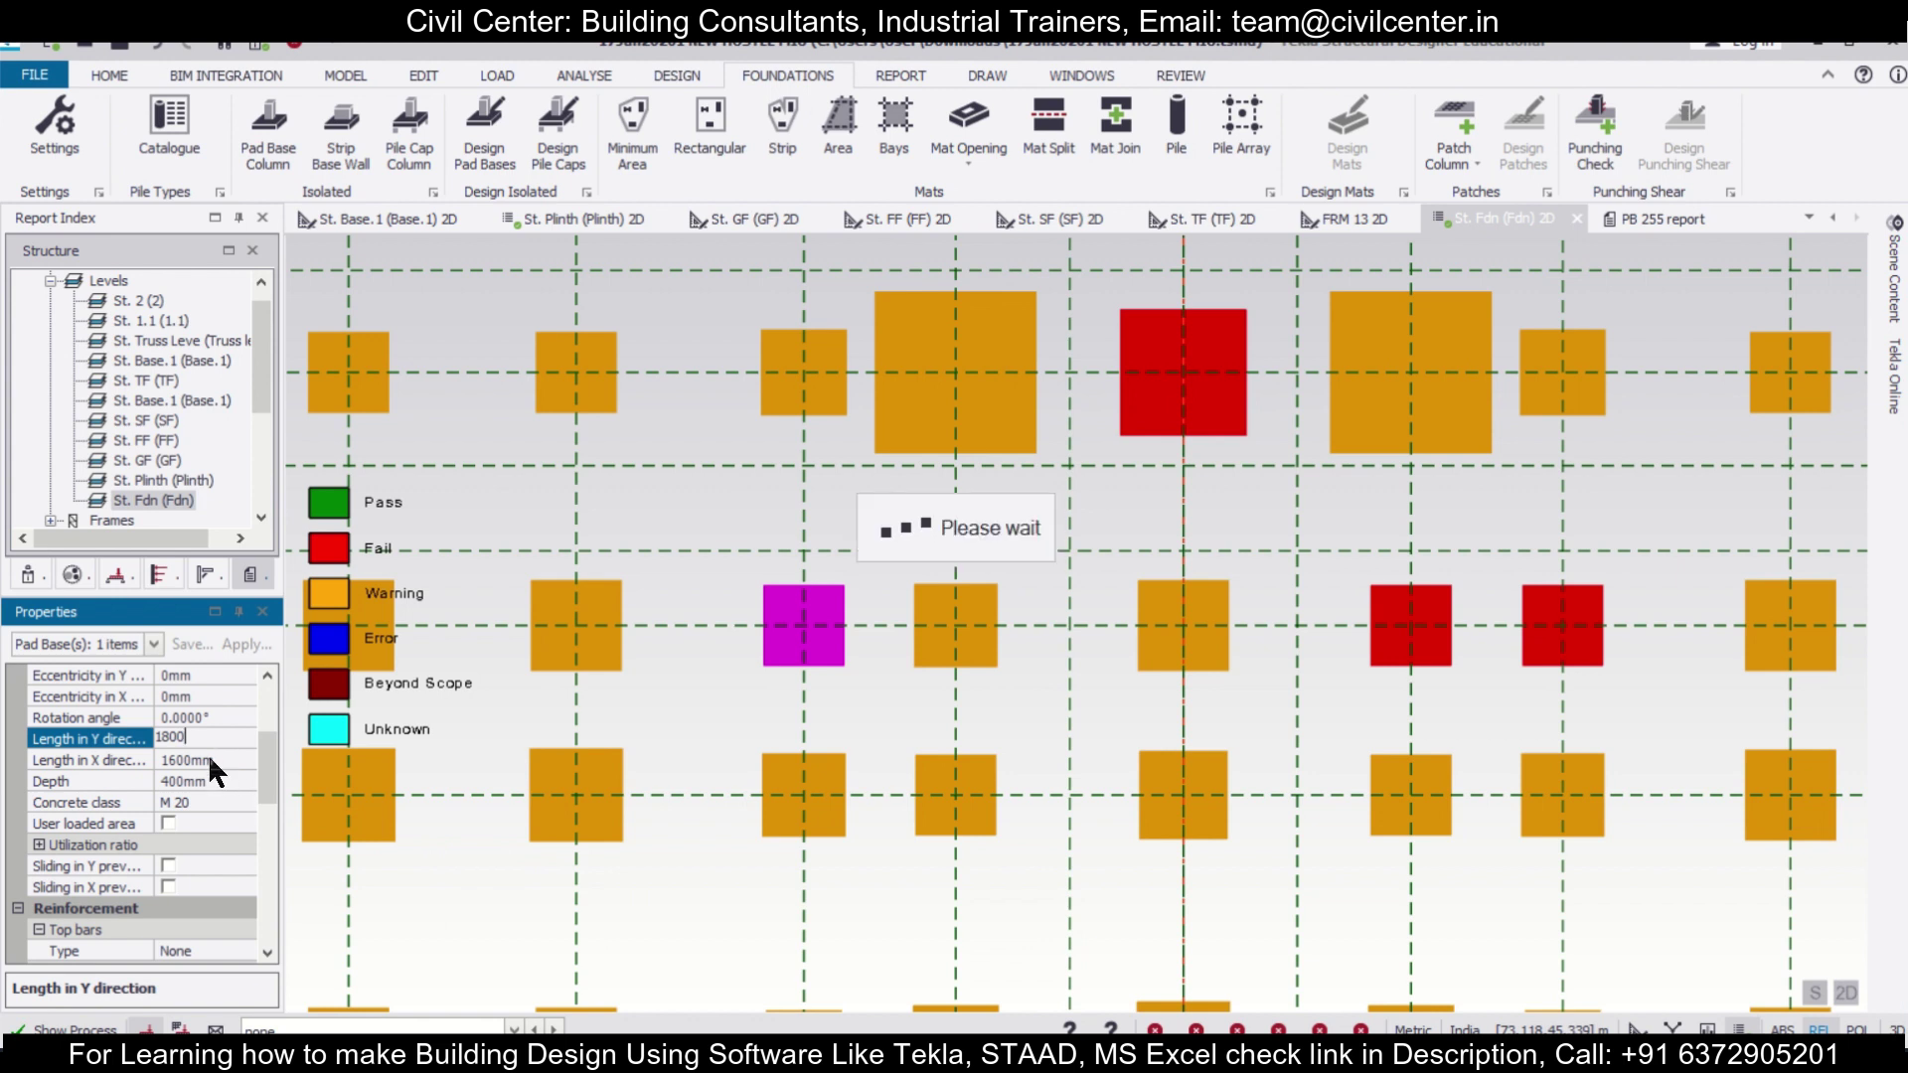
text(1800)
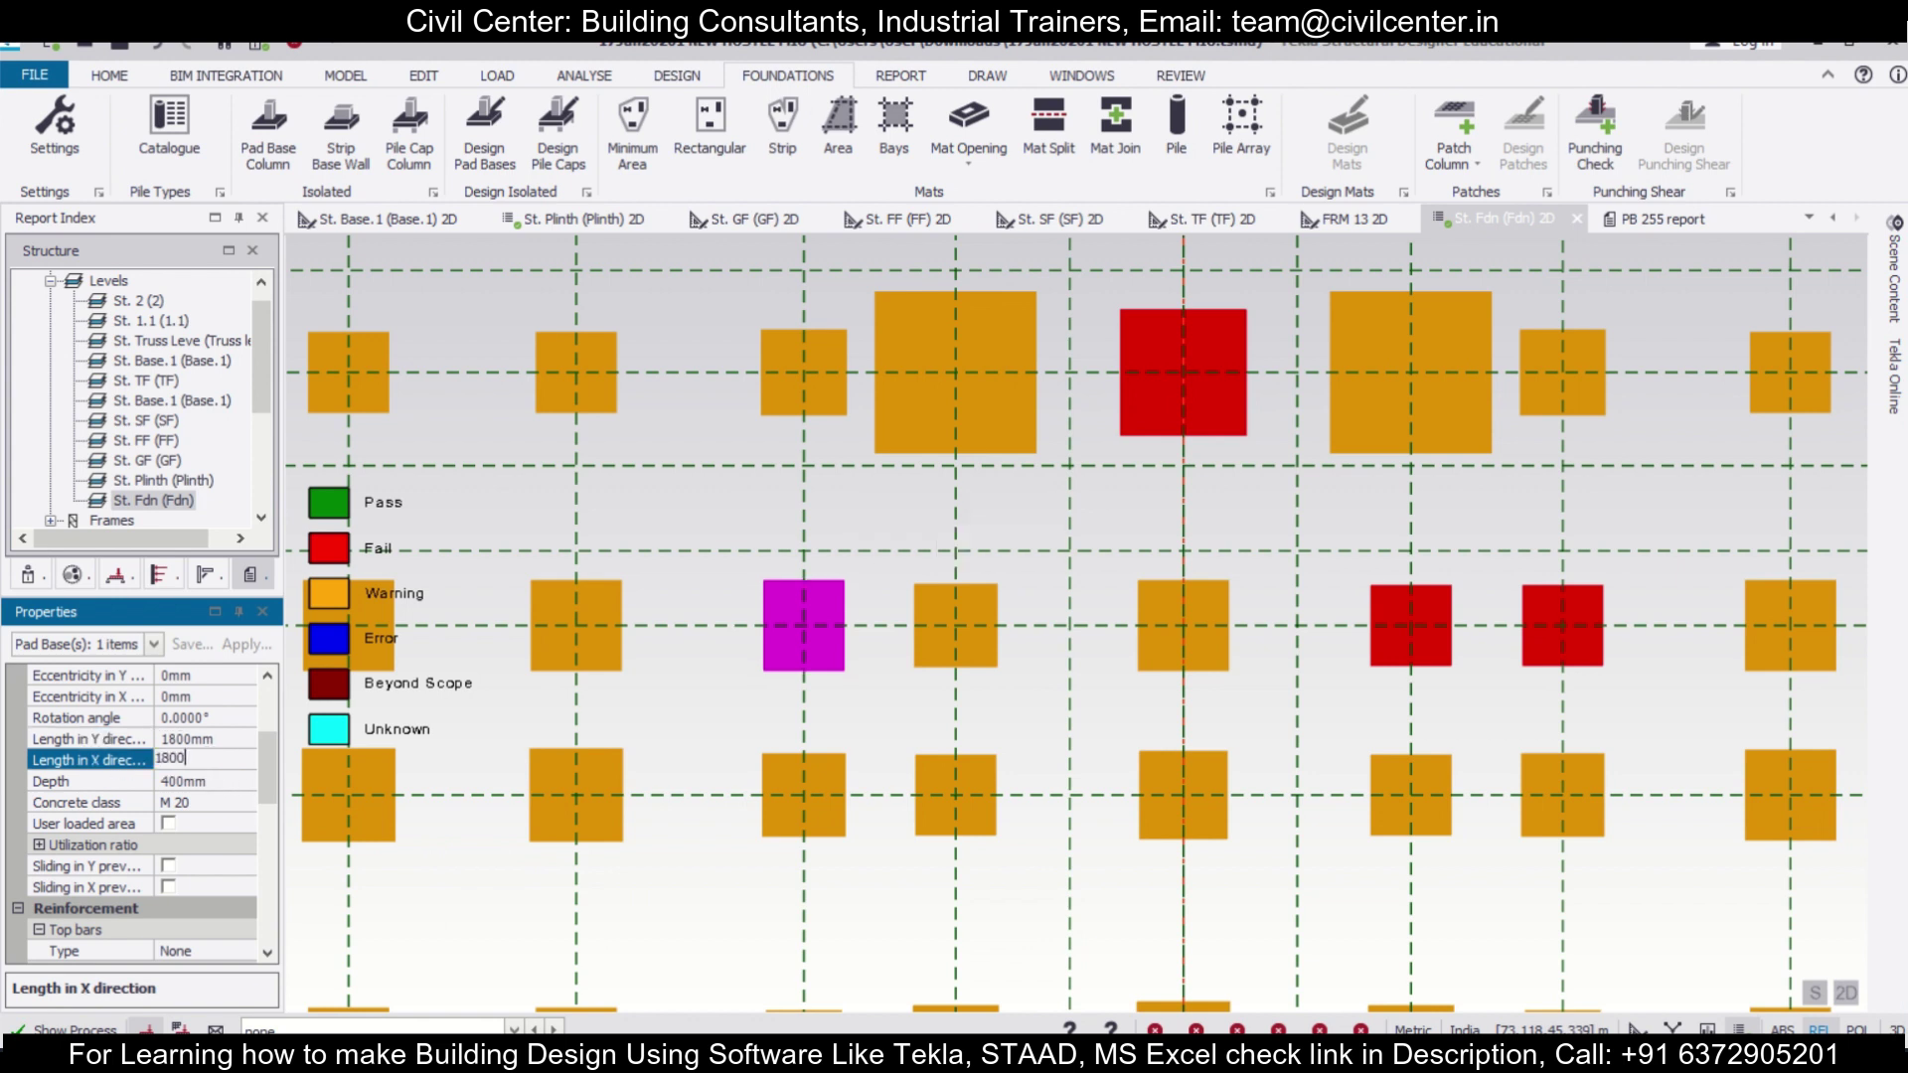
click(776, 661)
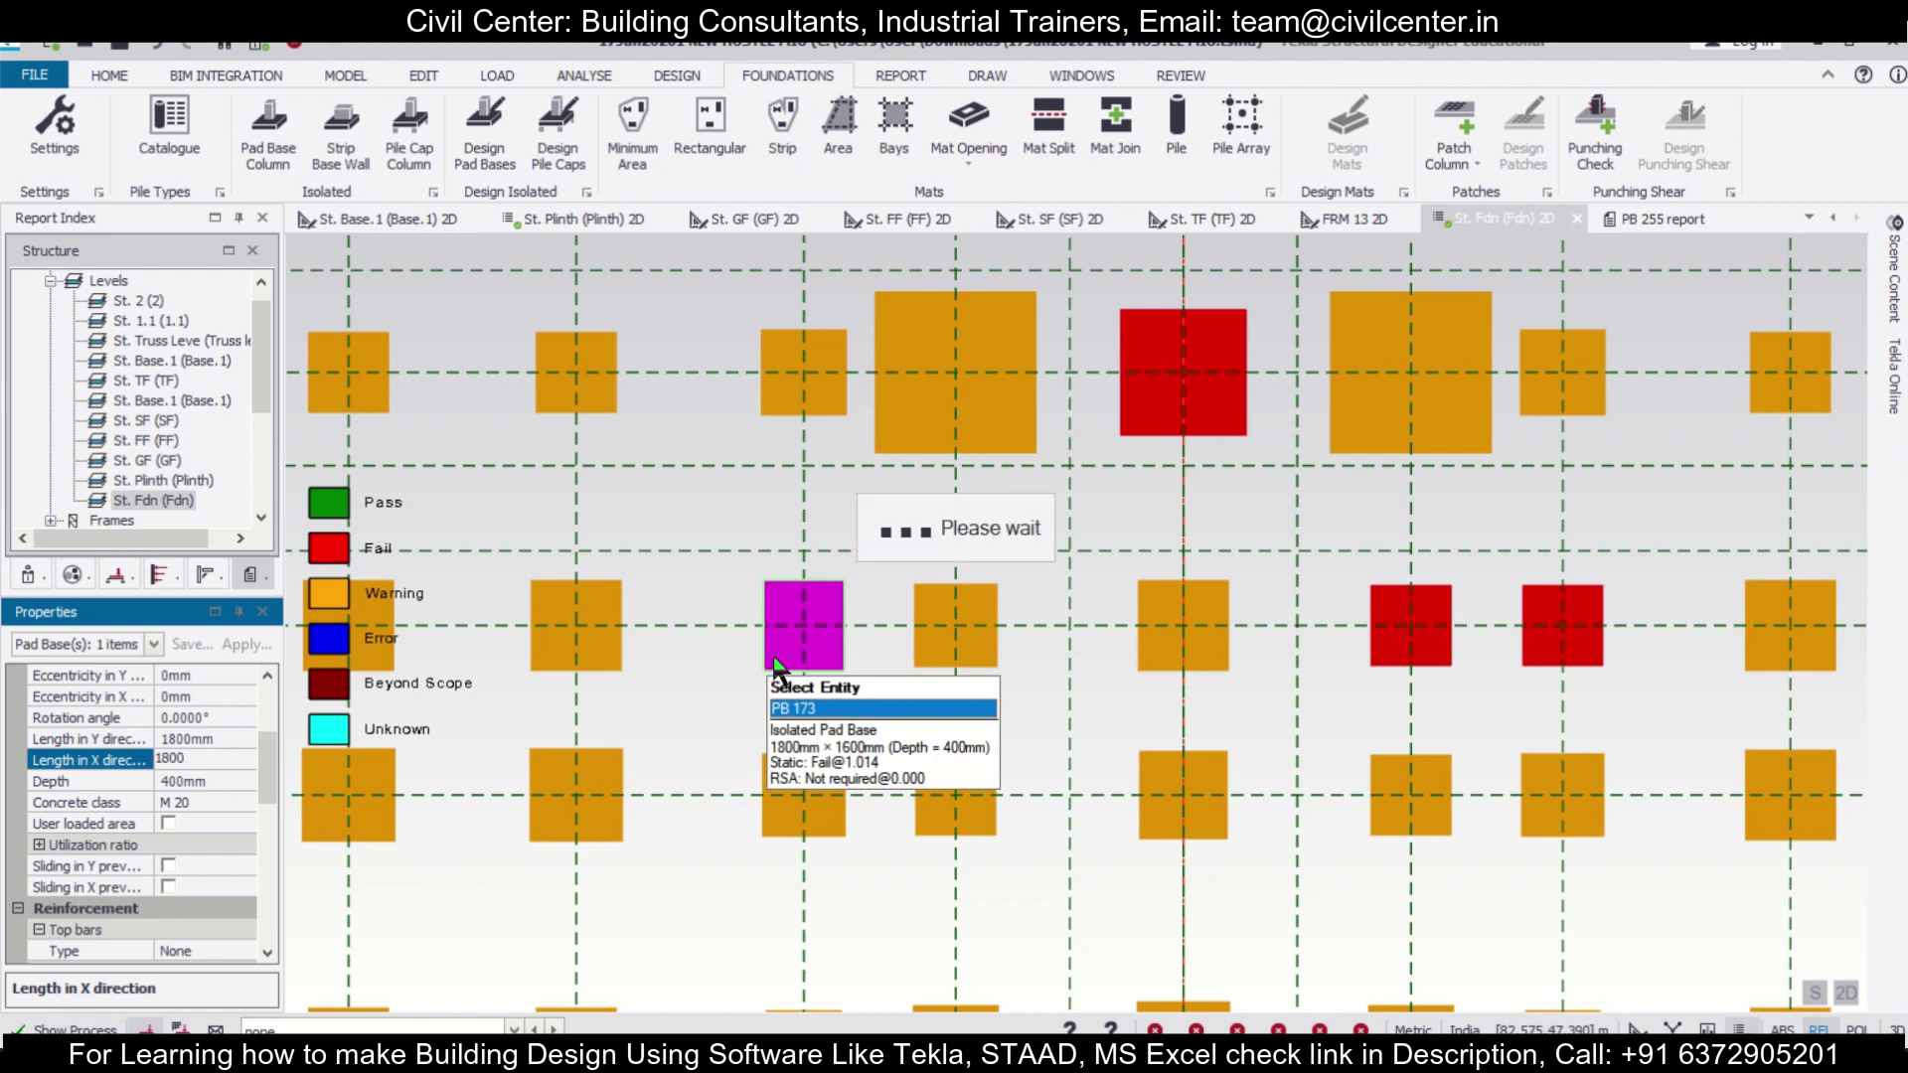
Run a member check on the enlarged PB 173, review the status of its capacity checks, and close the results
right_click(777, 663)
click(878, 499)
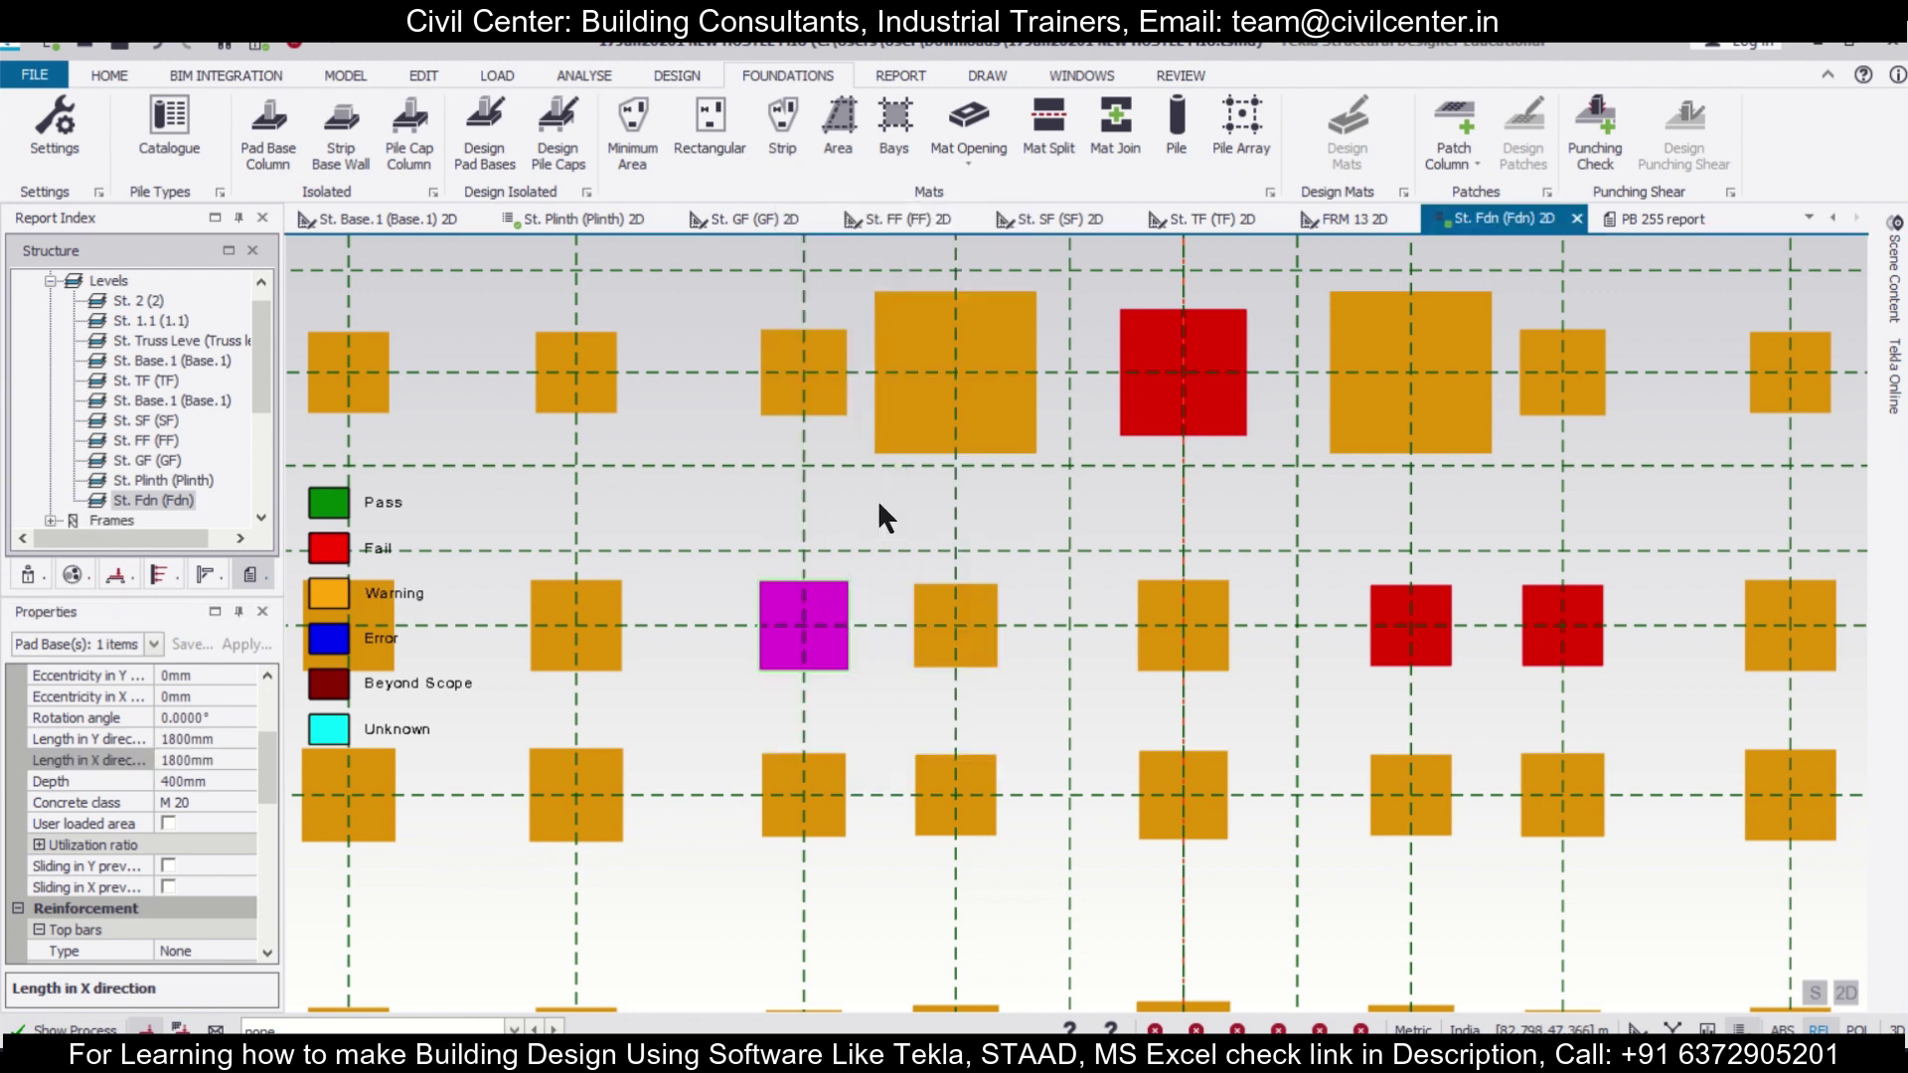
right_click(875, 543)
right_click(785, 670)
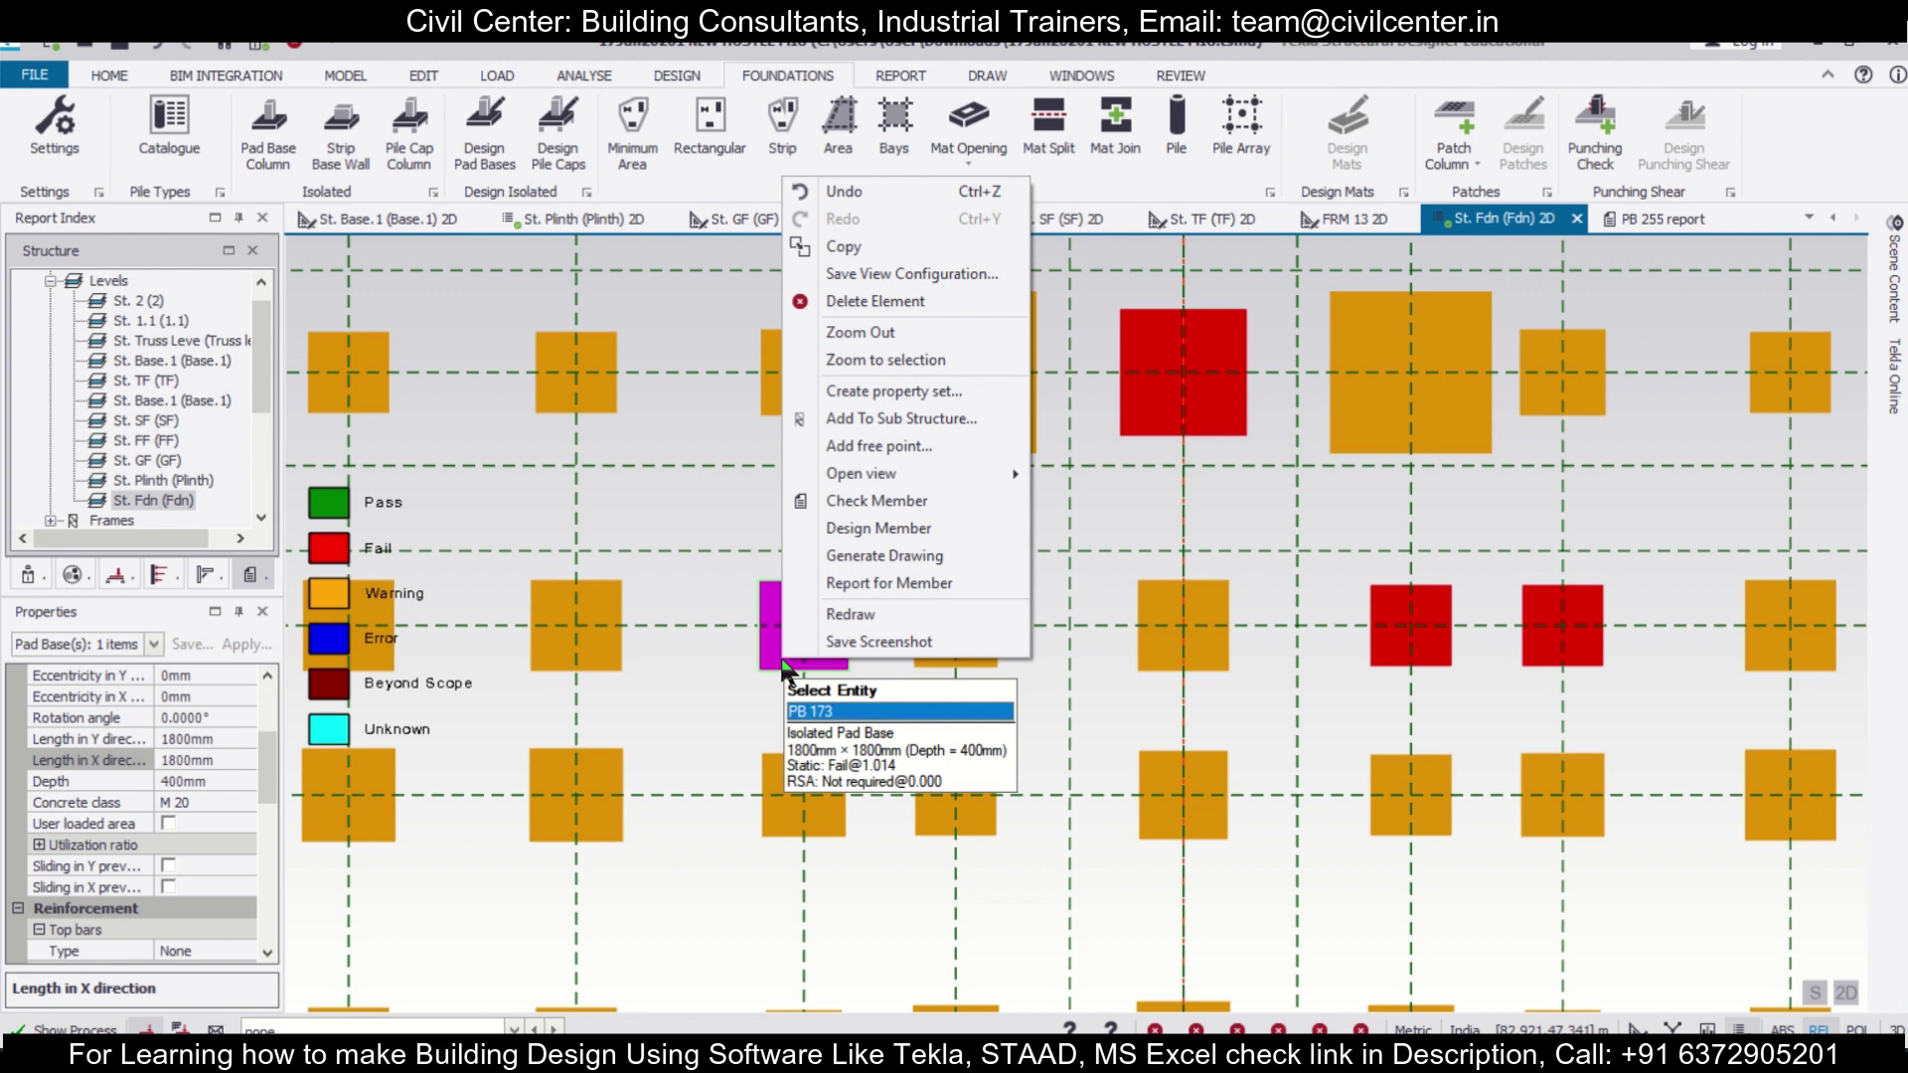
click(897, 491)
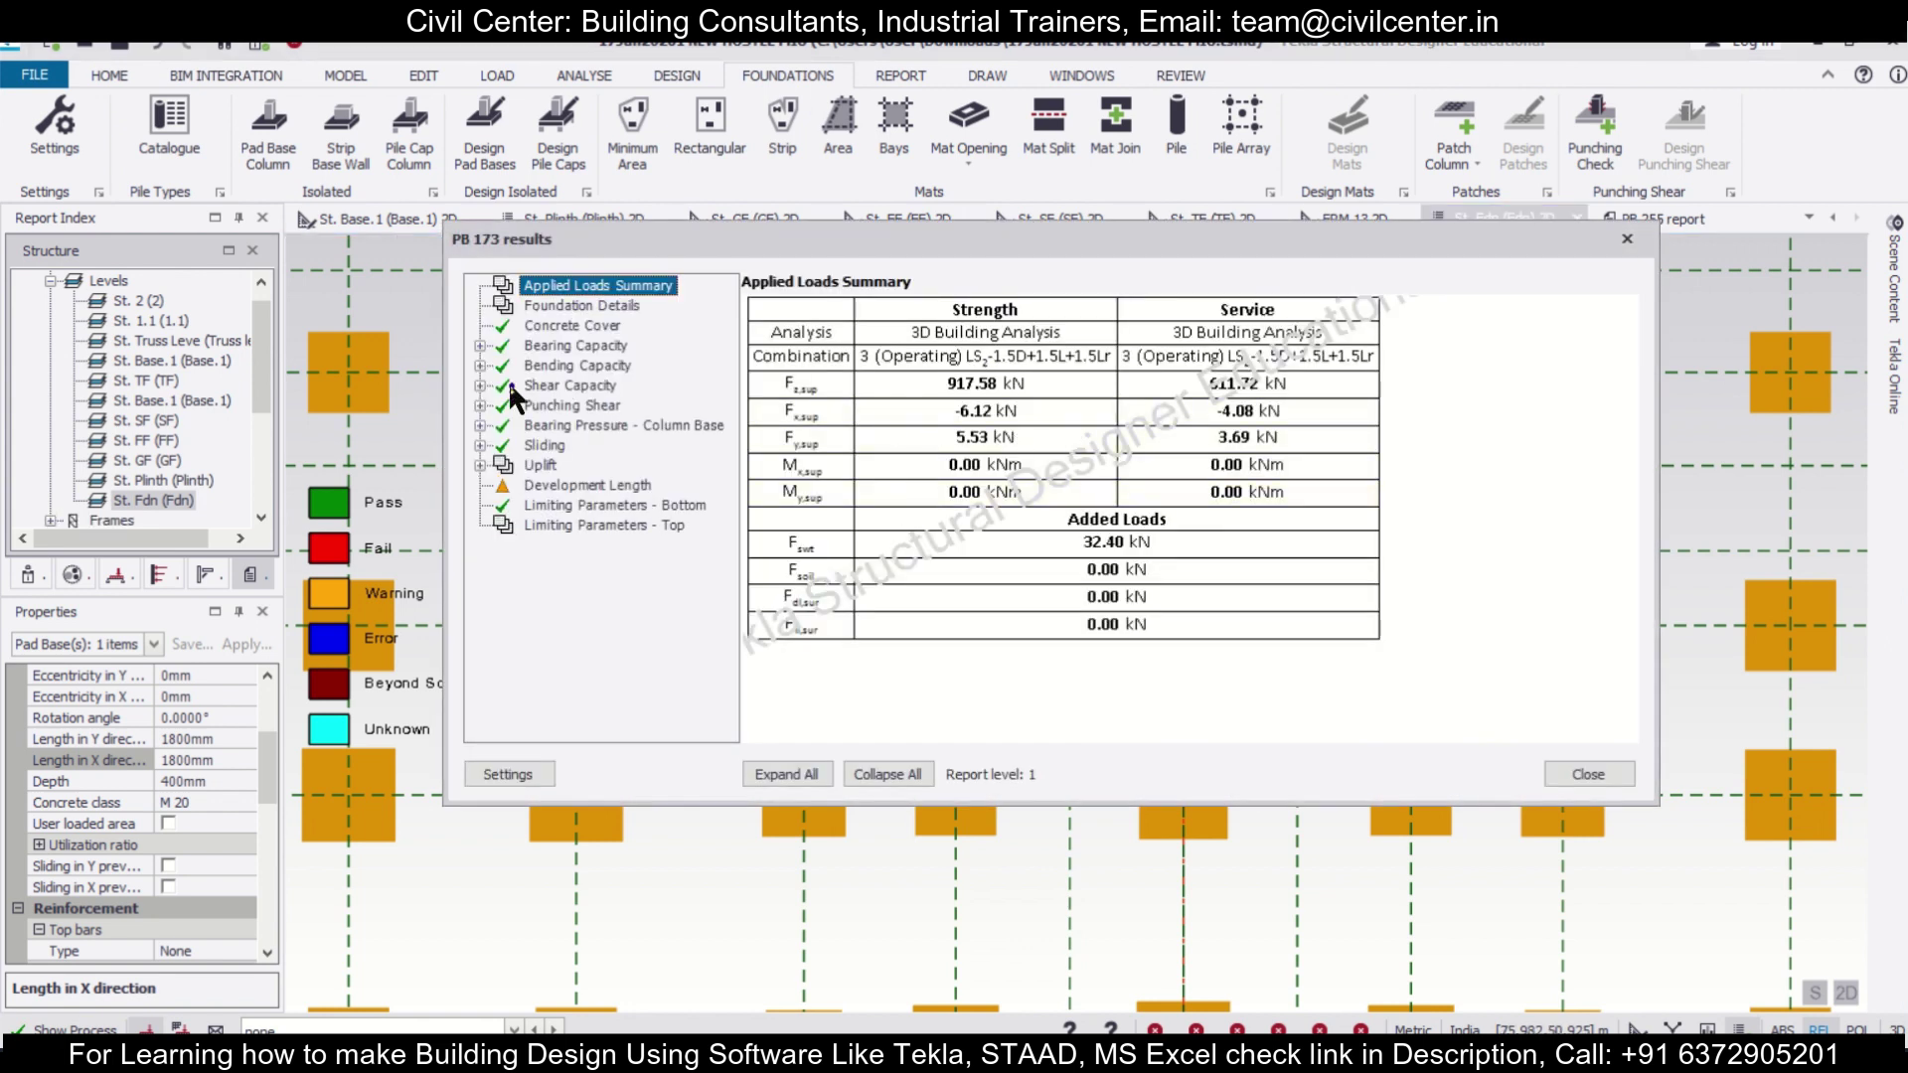
click(1627, 237)
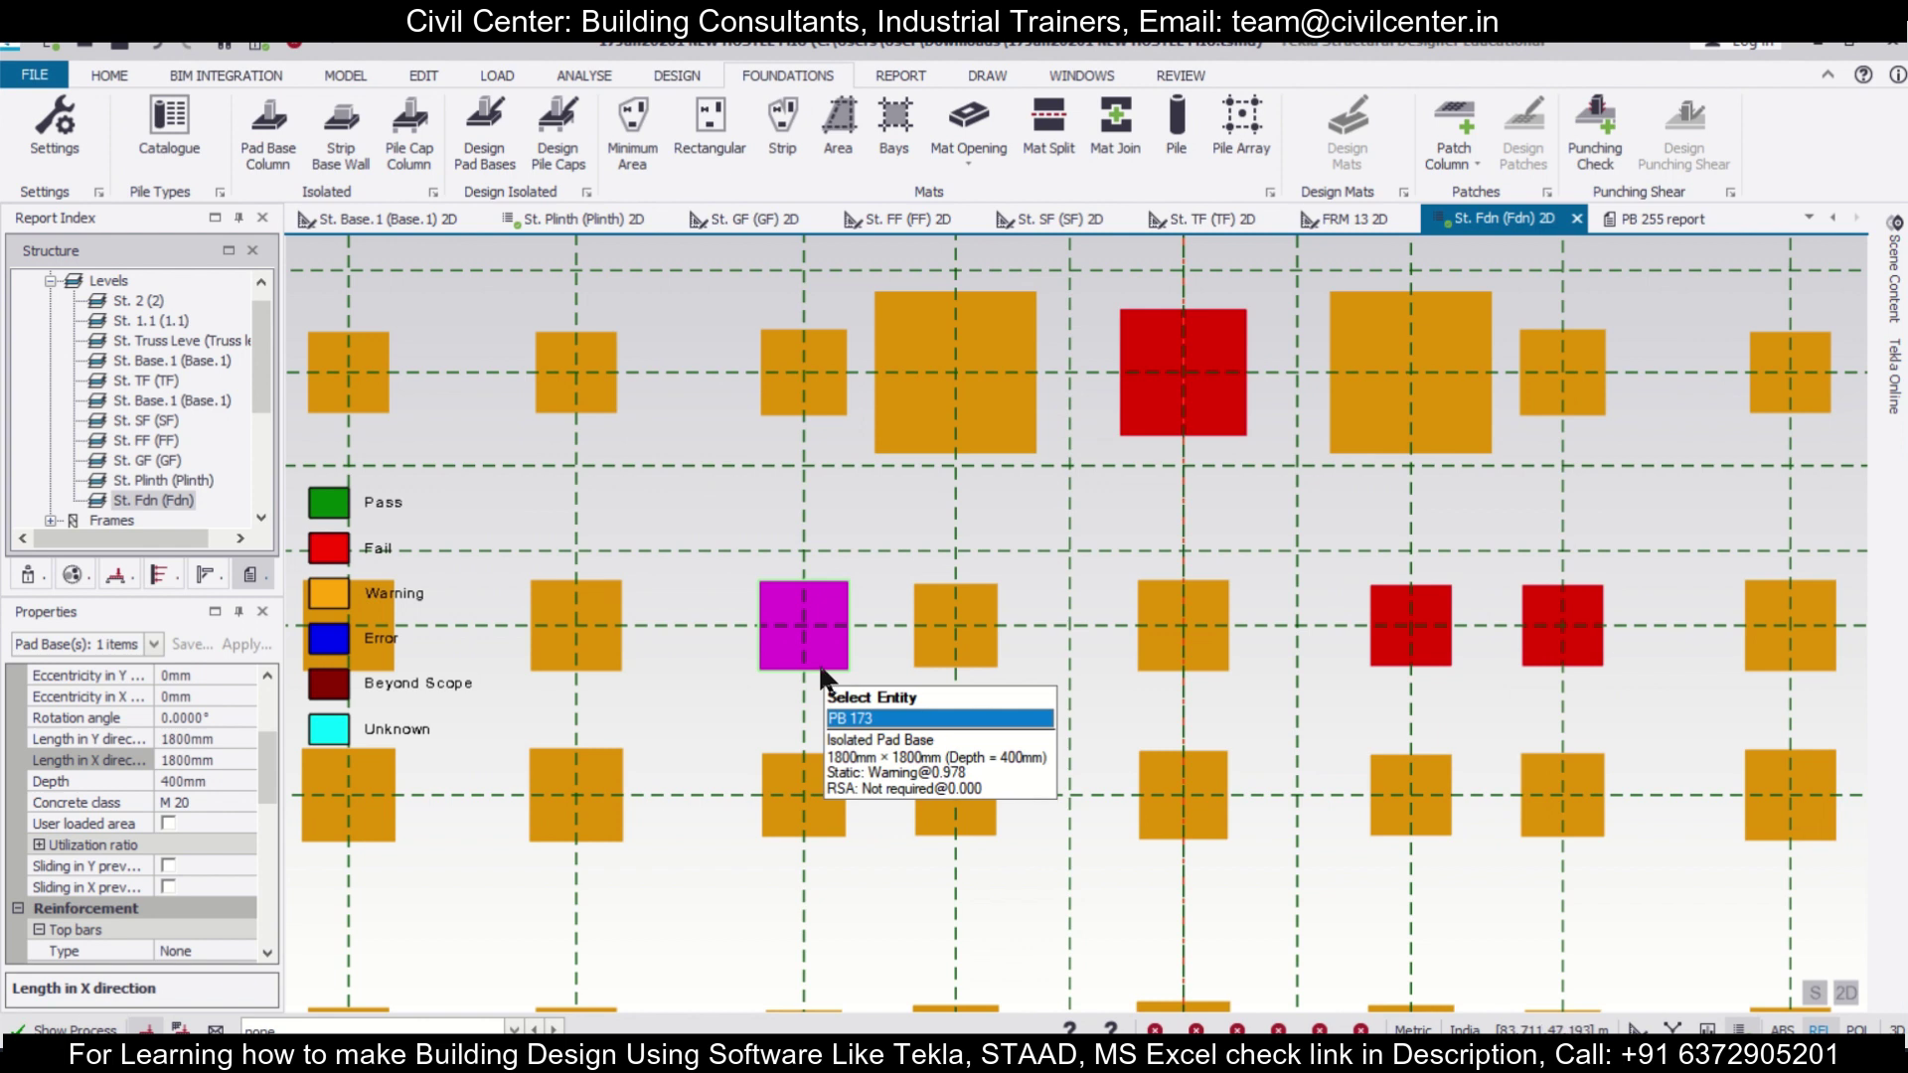
Run a member check on the failing centre-line pad base PB 219, review its Limiting Parameters - Bottom results, and close them
scroll(915, 749, down, 5)
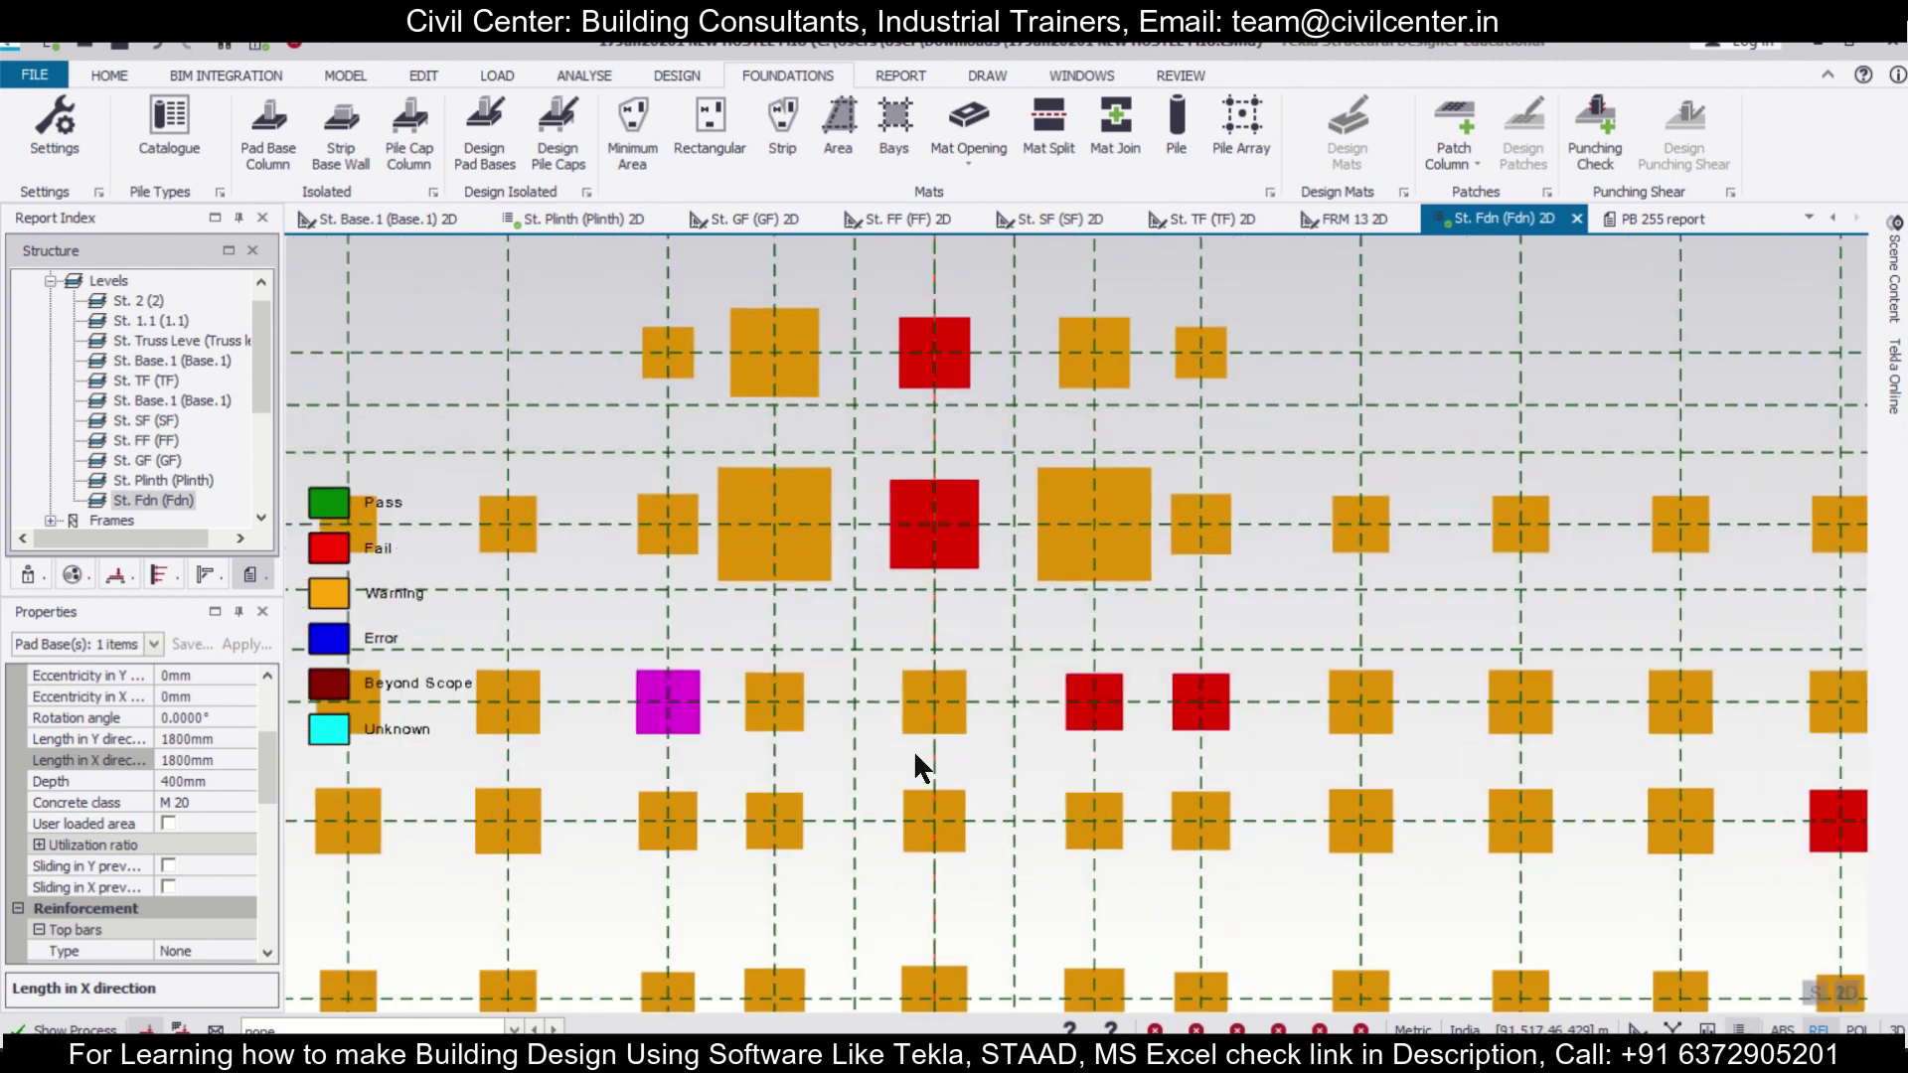
scroll(894, 855, down, 4)
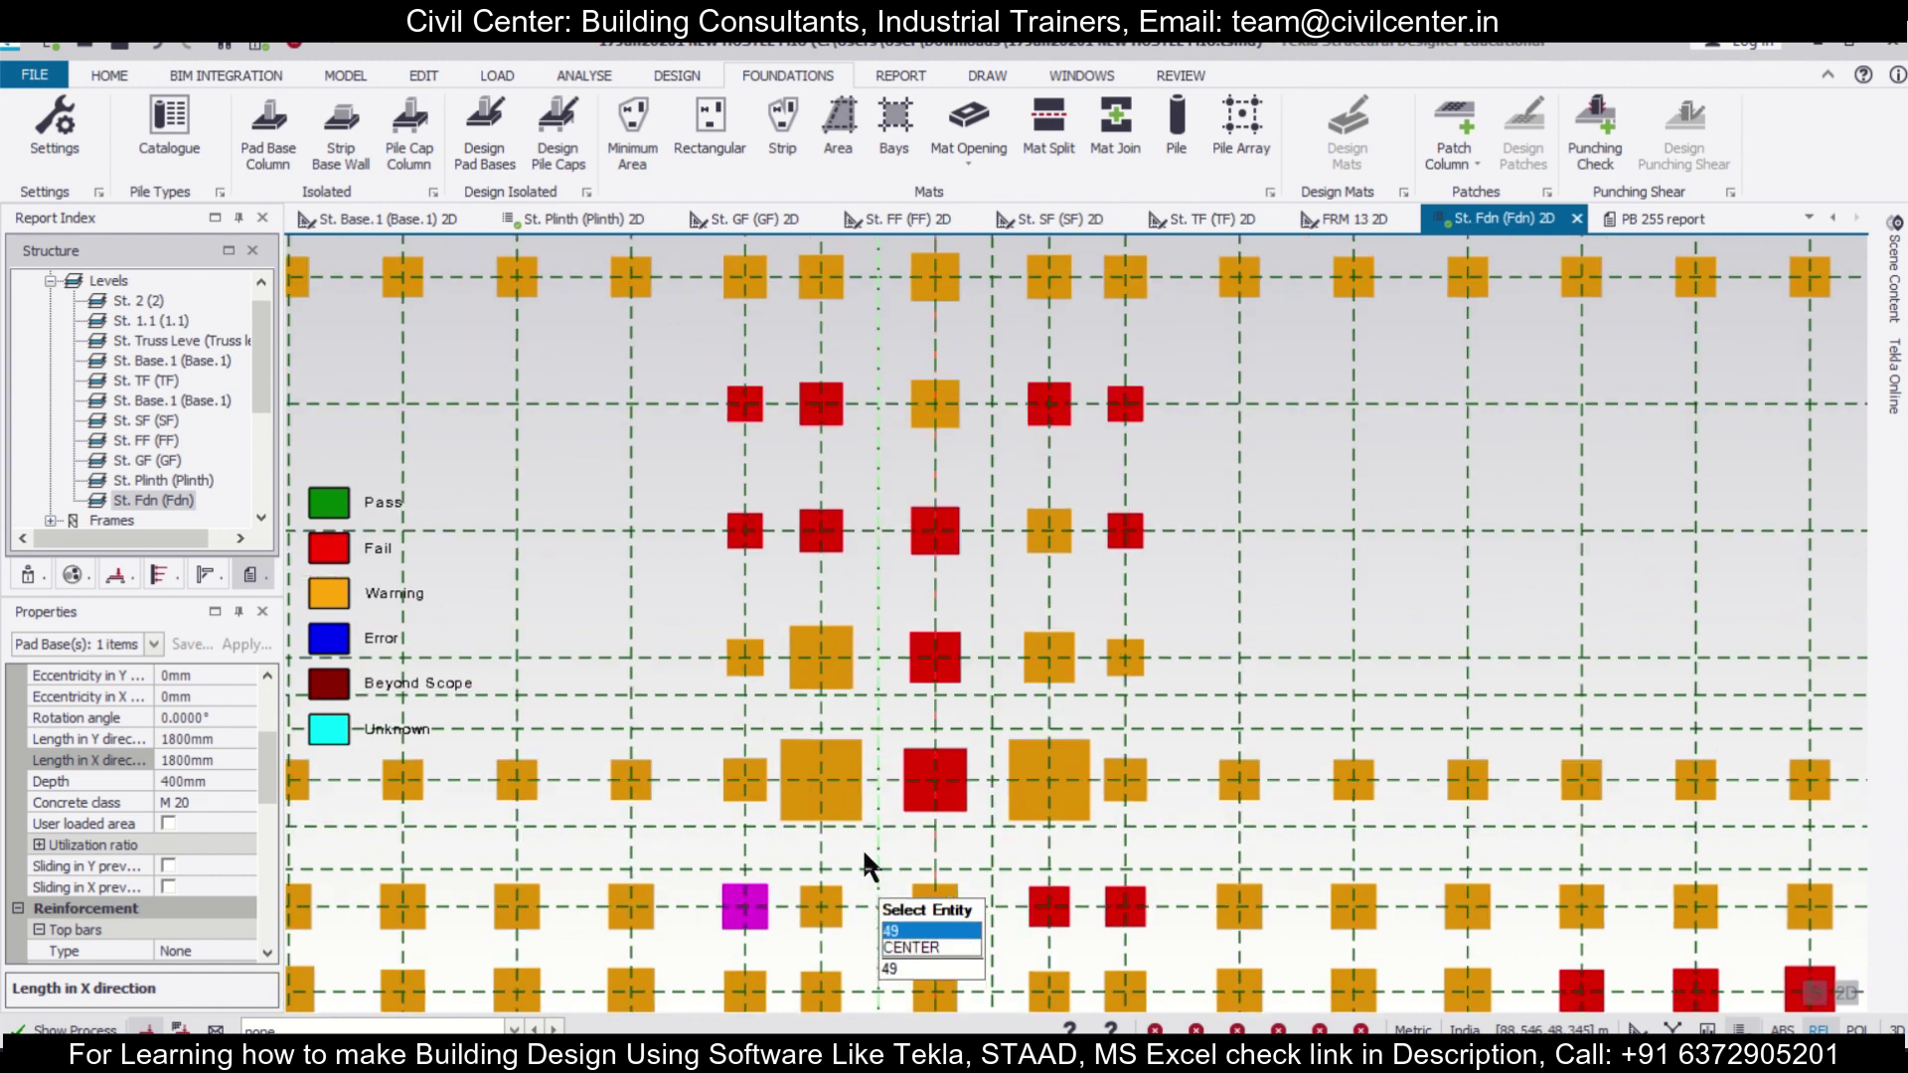
scroll(862, 843, up, 5)
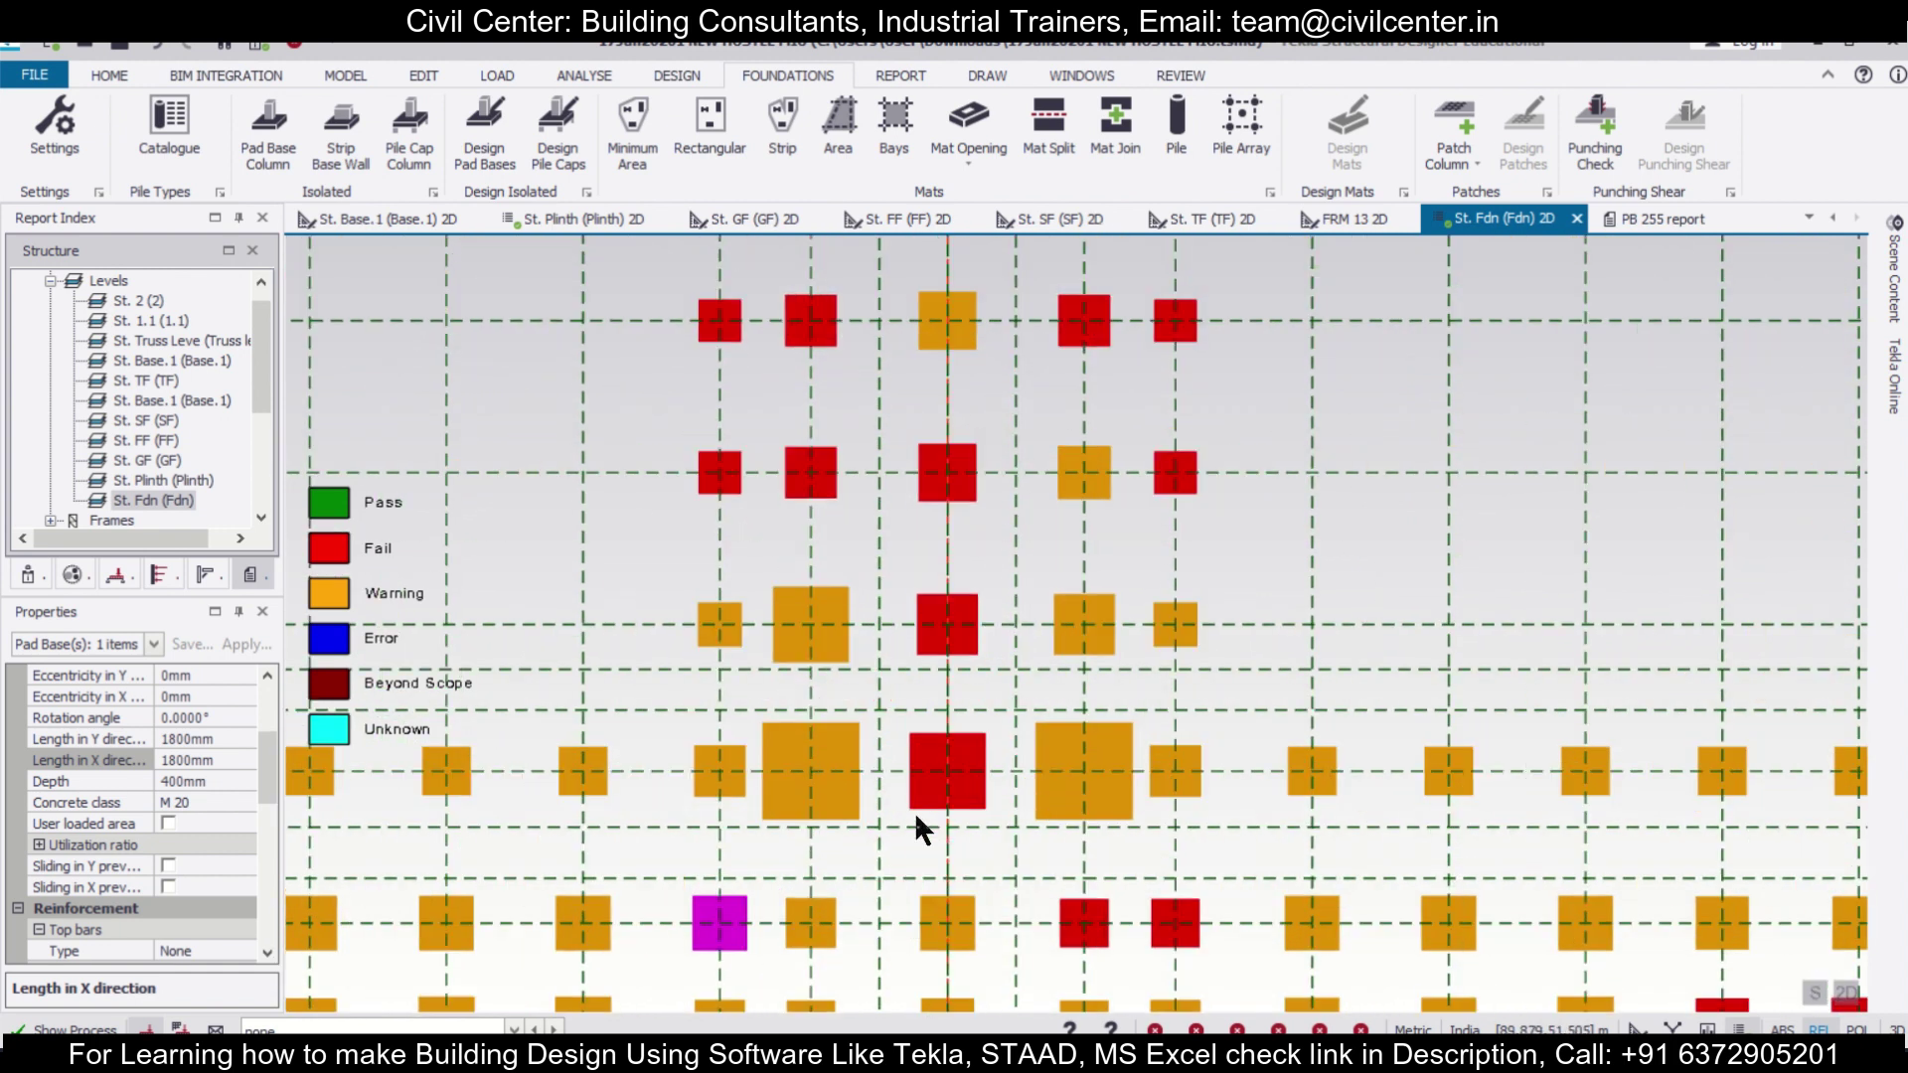
click(921, 807)
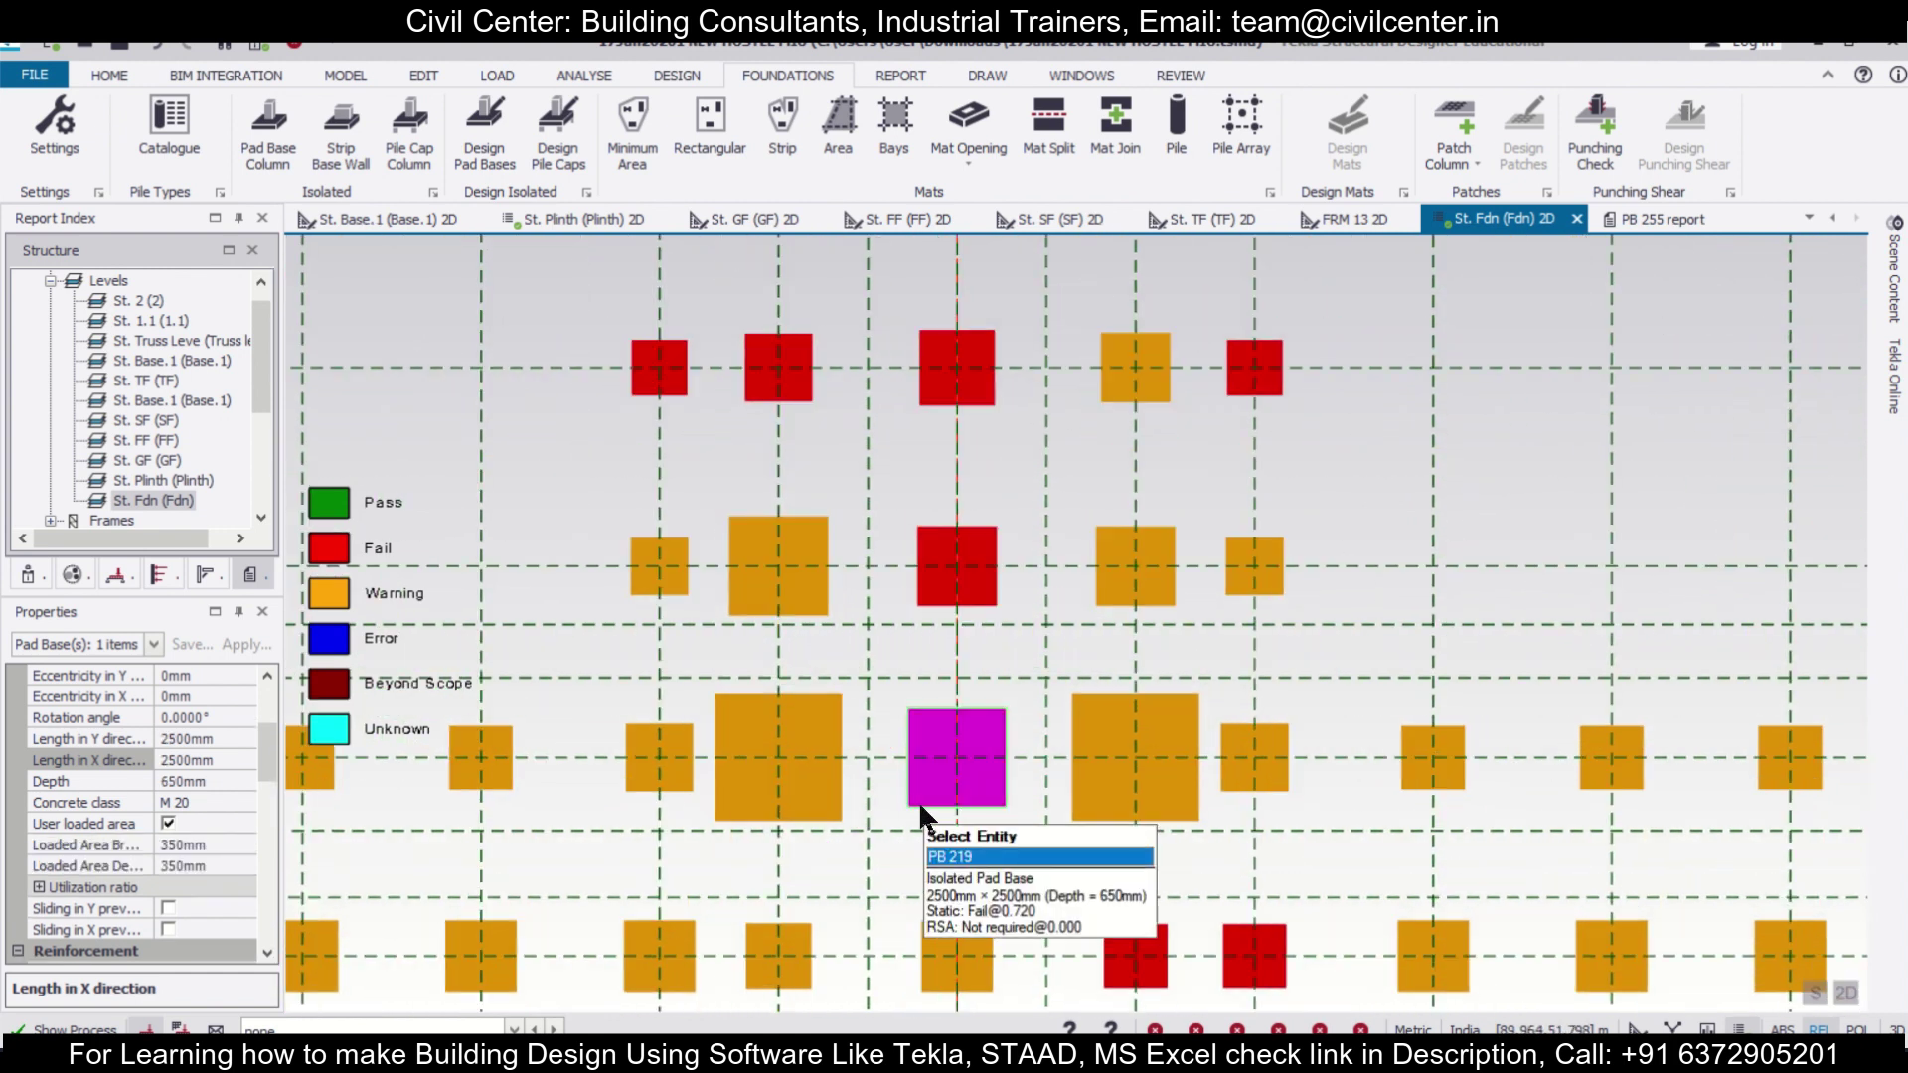
right_click(922, 813)
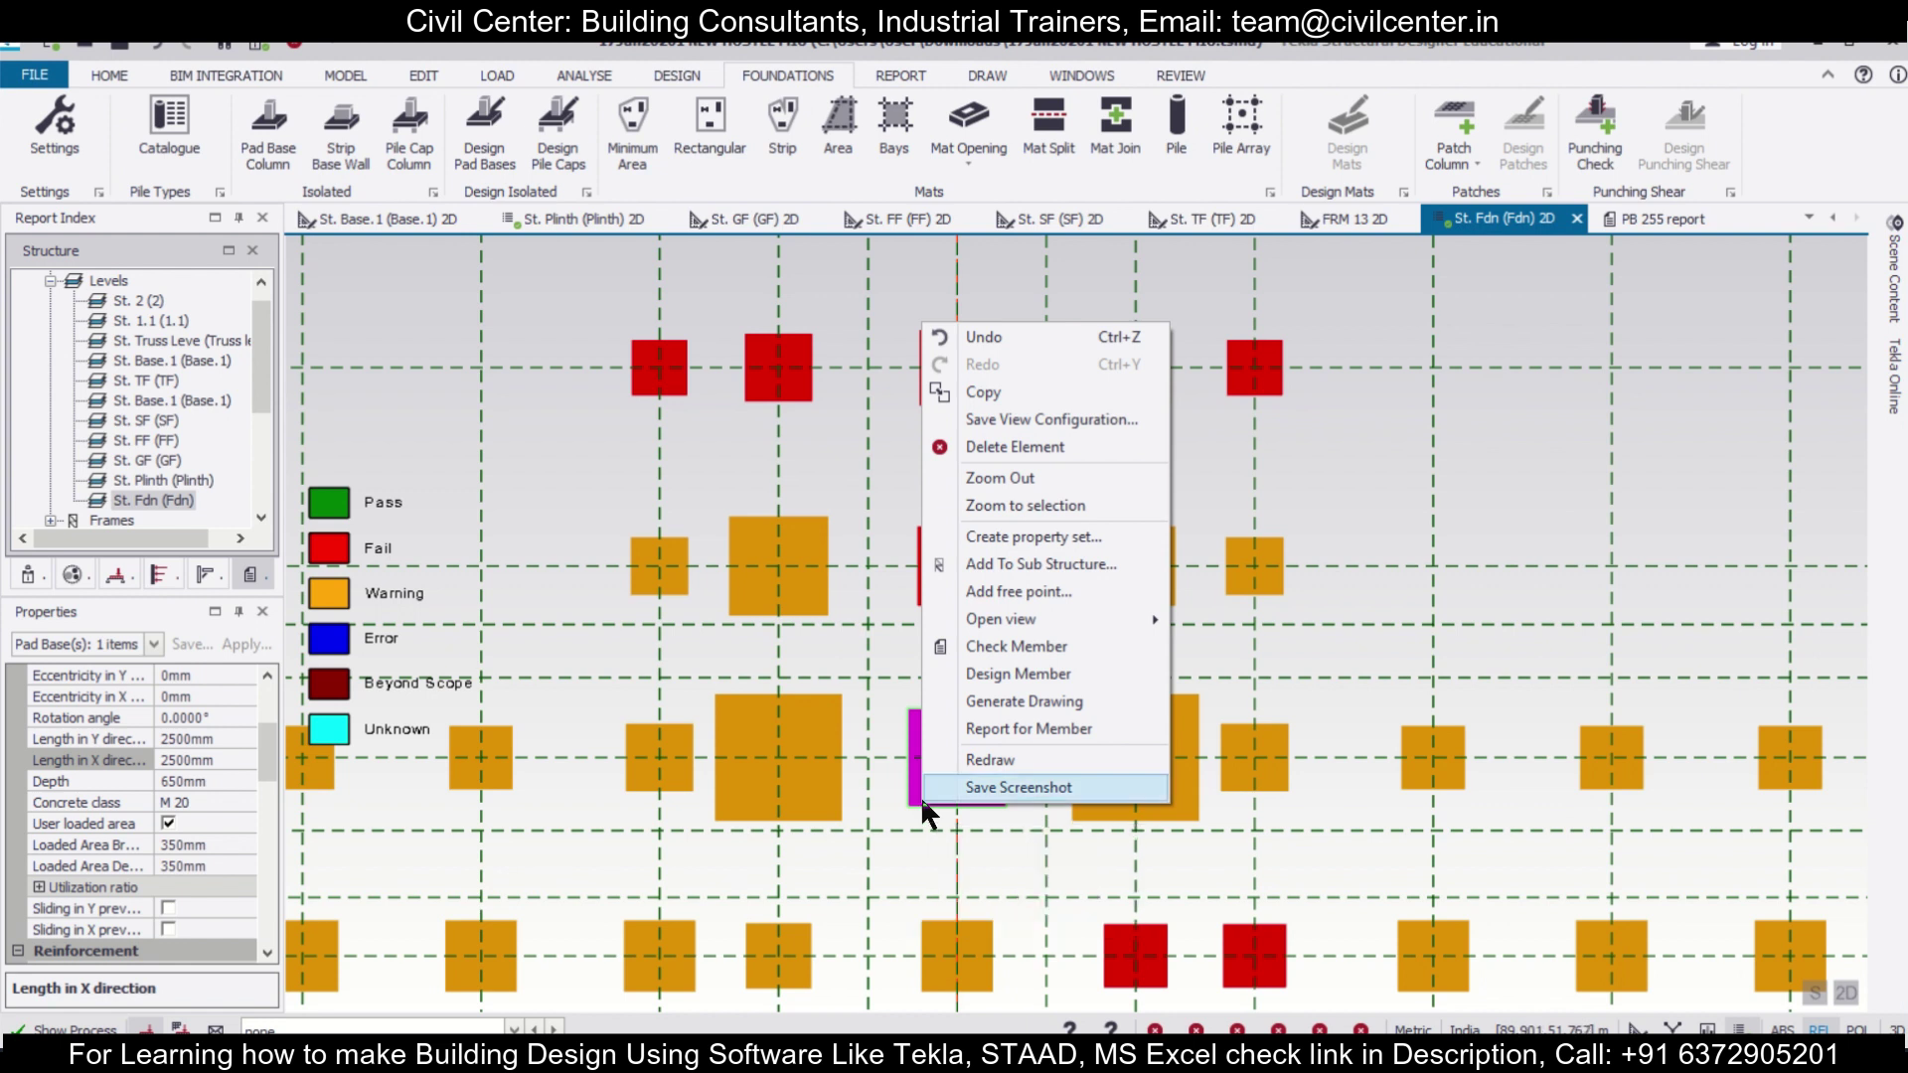
click(1020, 648)
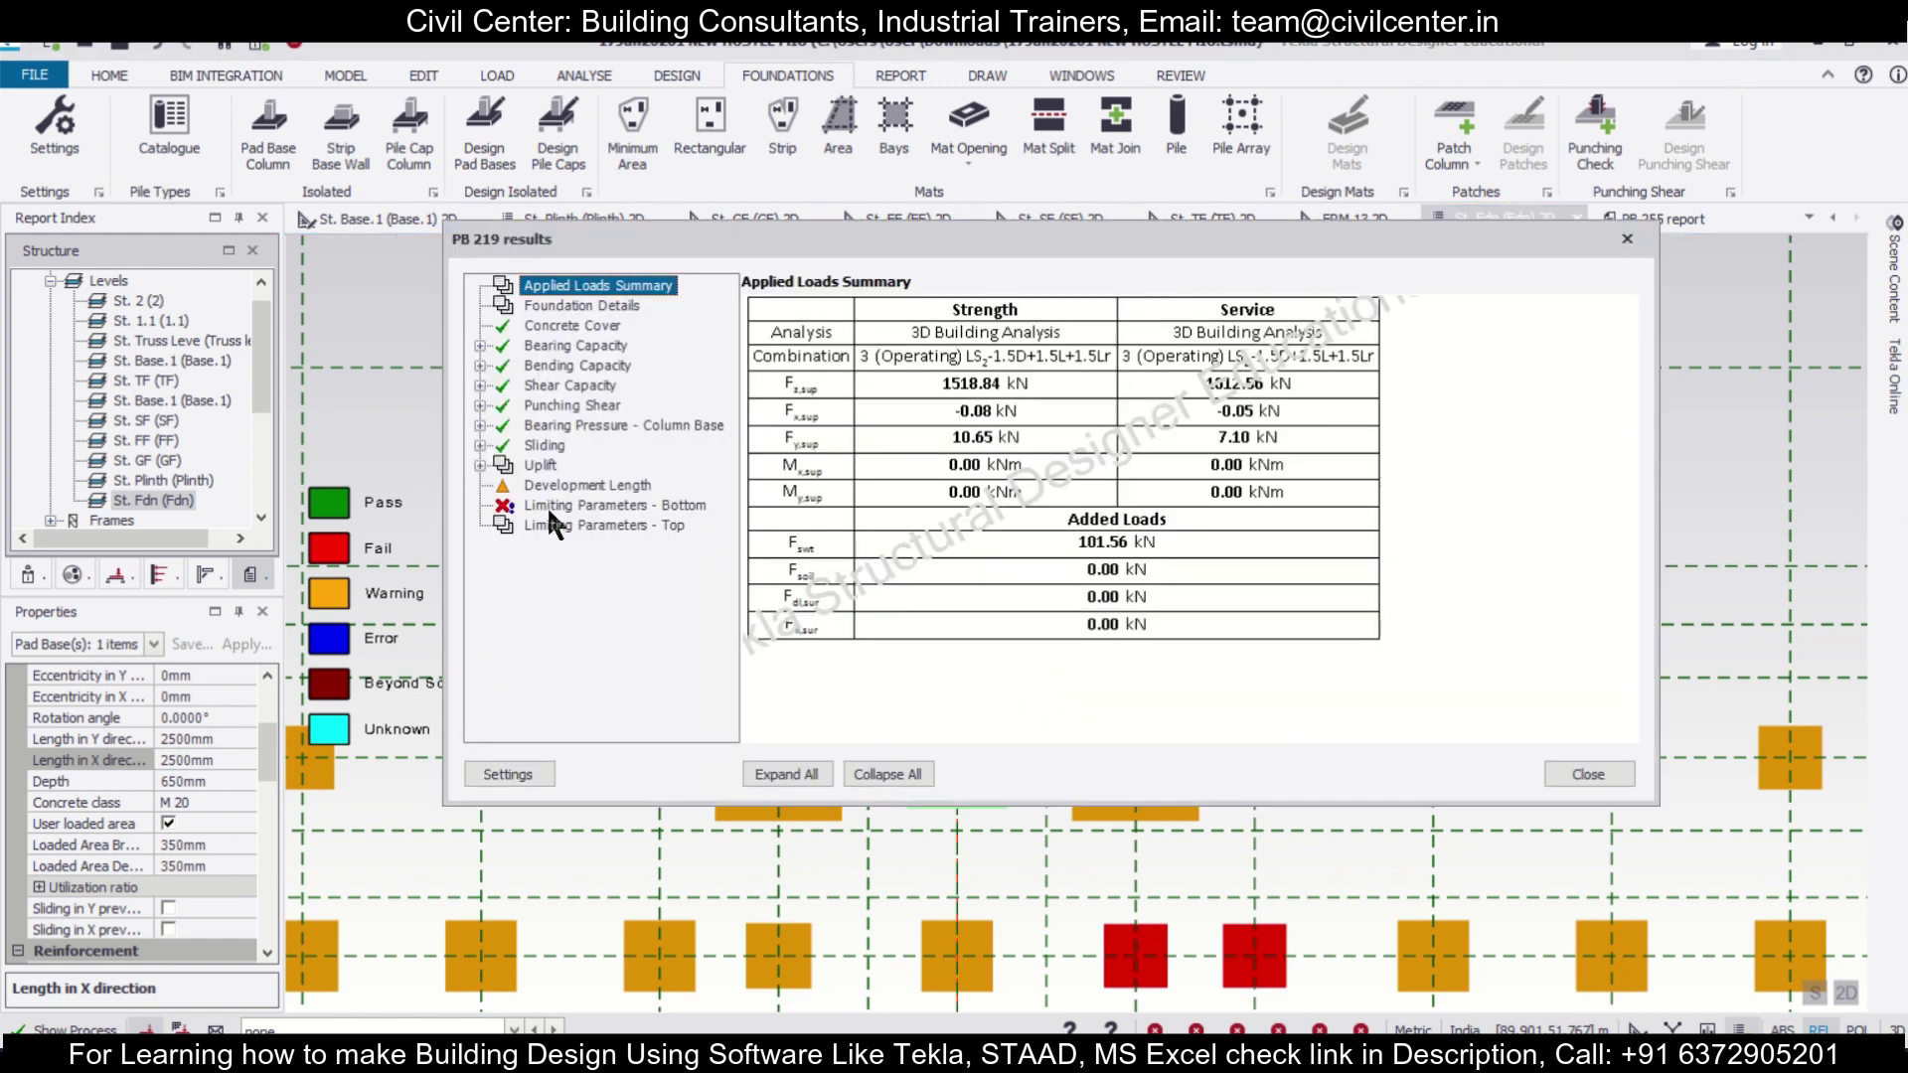
click(548, 505)
scroll(1030, 647, down, 5)
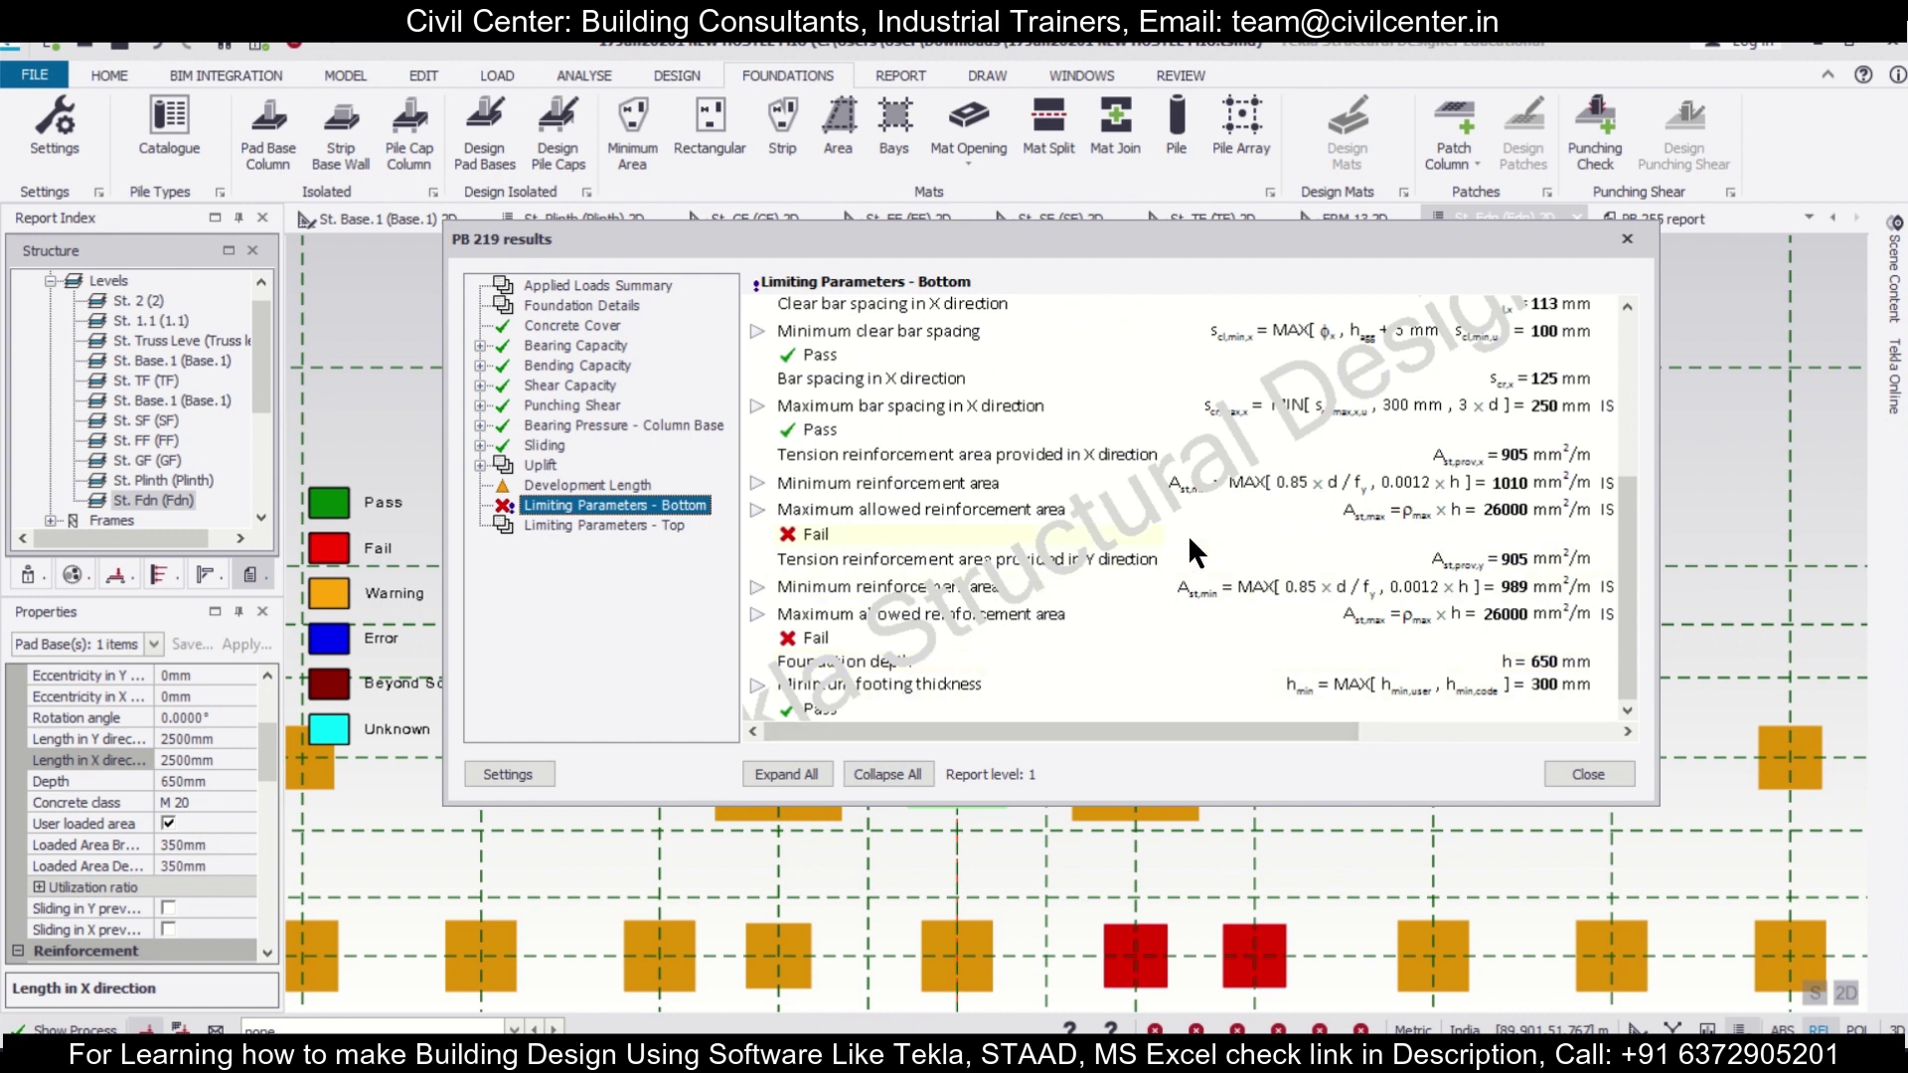
click(1627, 239)
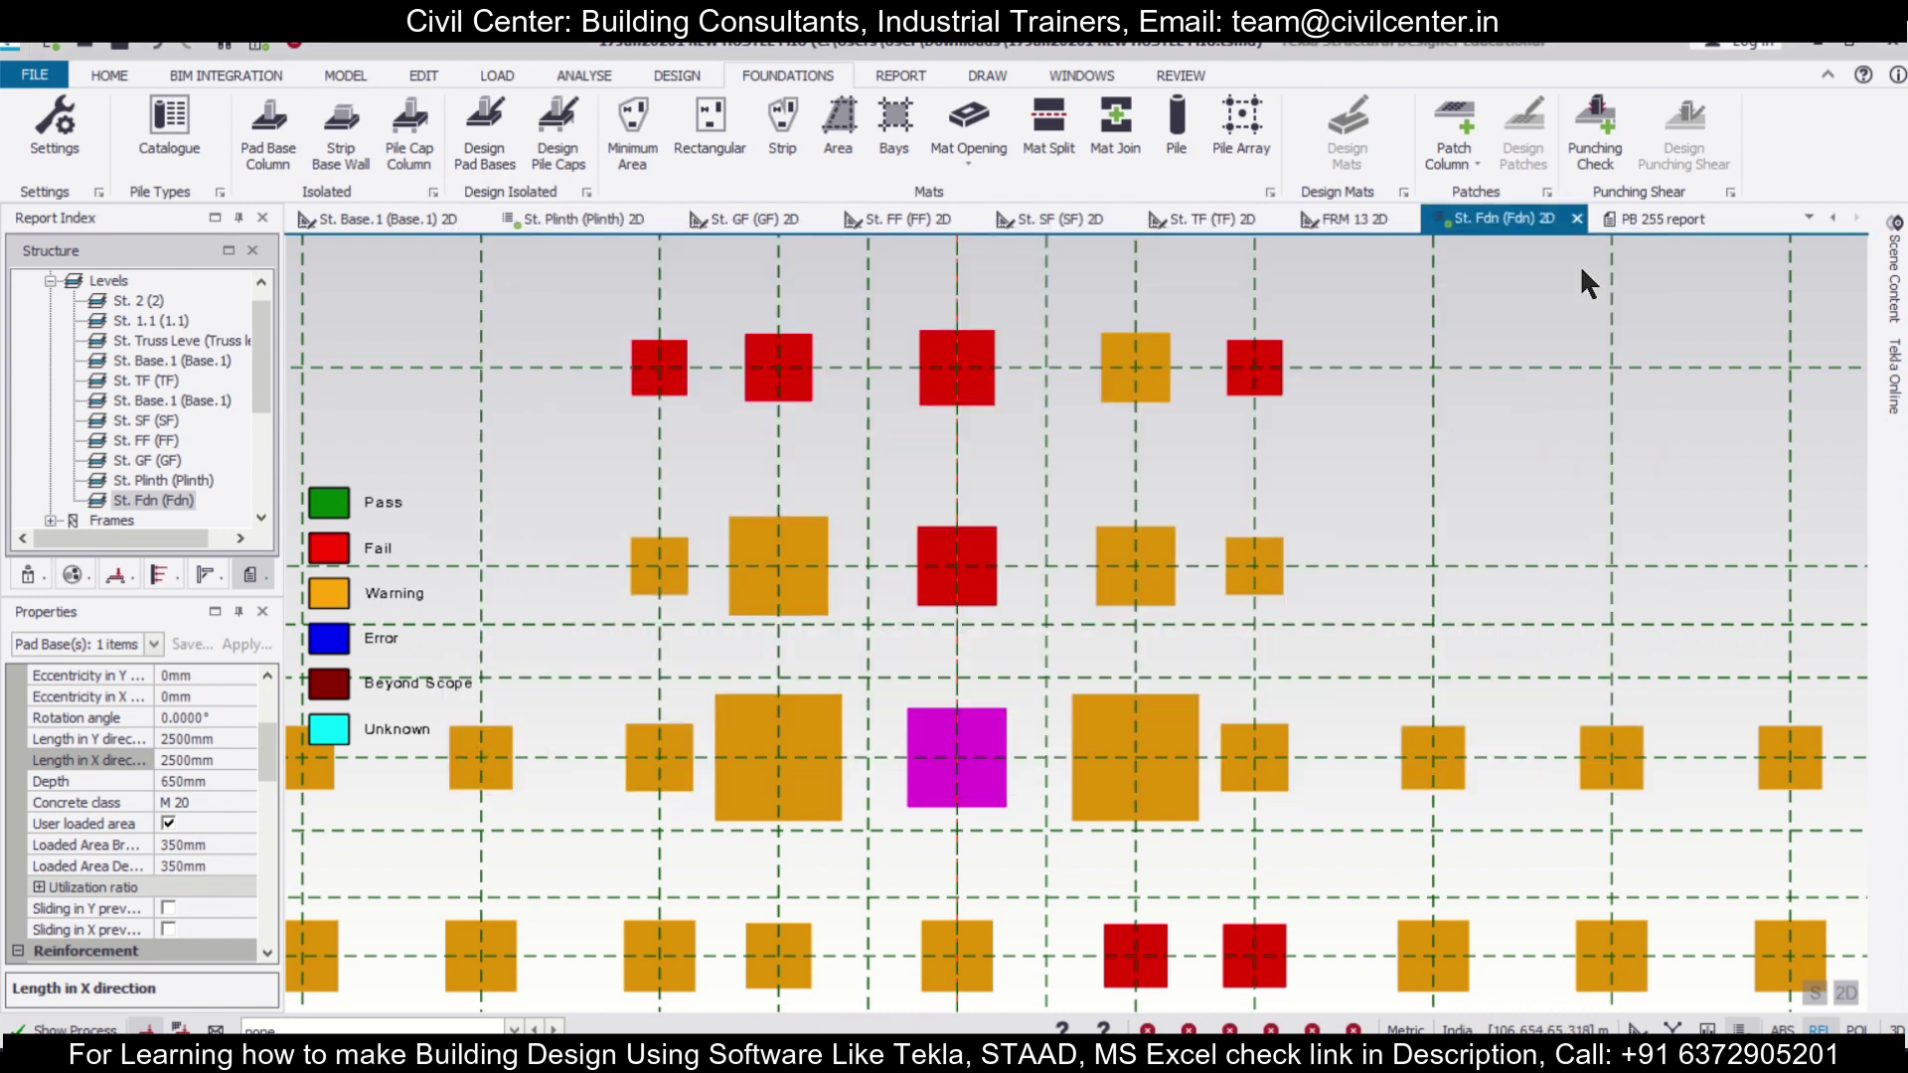
Set the Y and X lengths of PB 219 to 2600 mm and its depth to 700 mm
scroll(899, 808, up, 2)
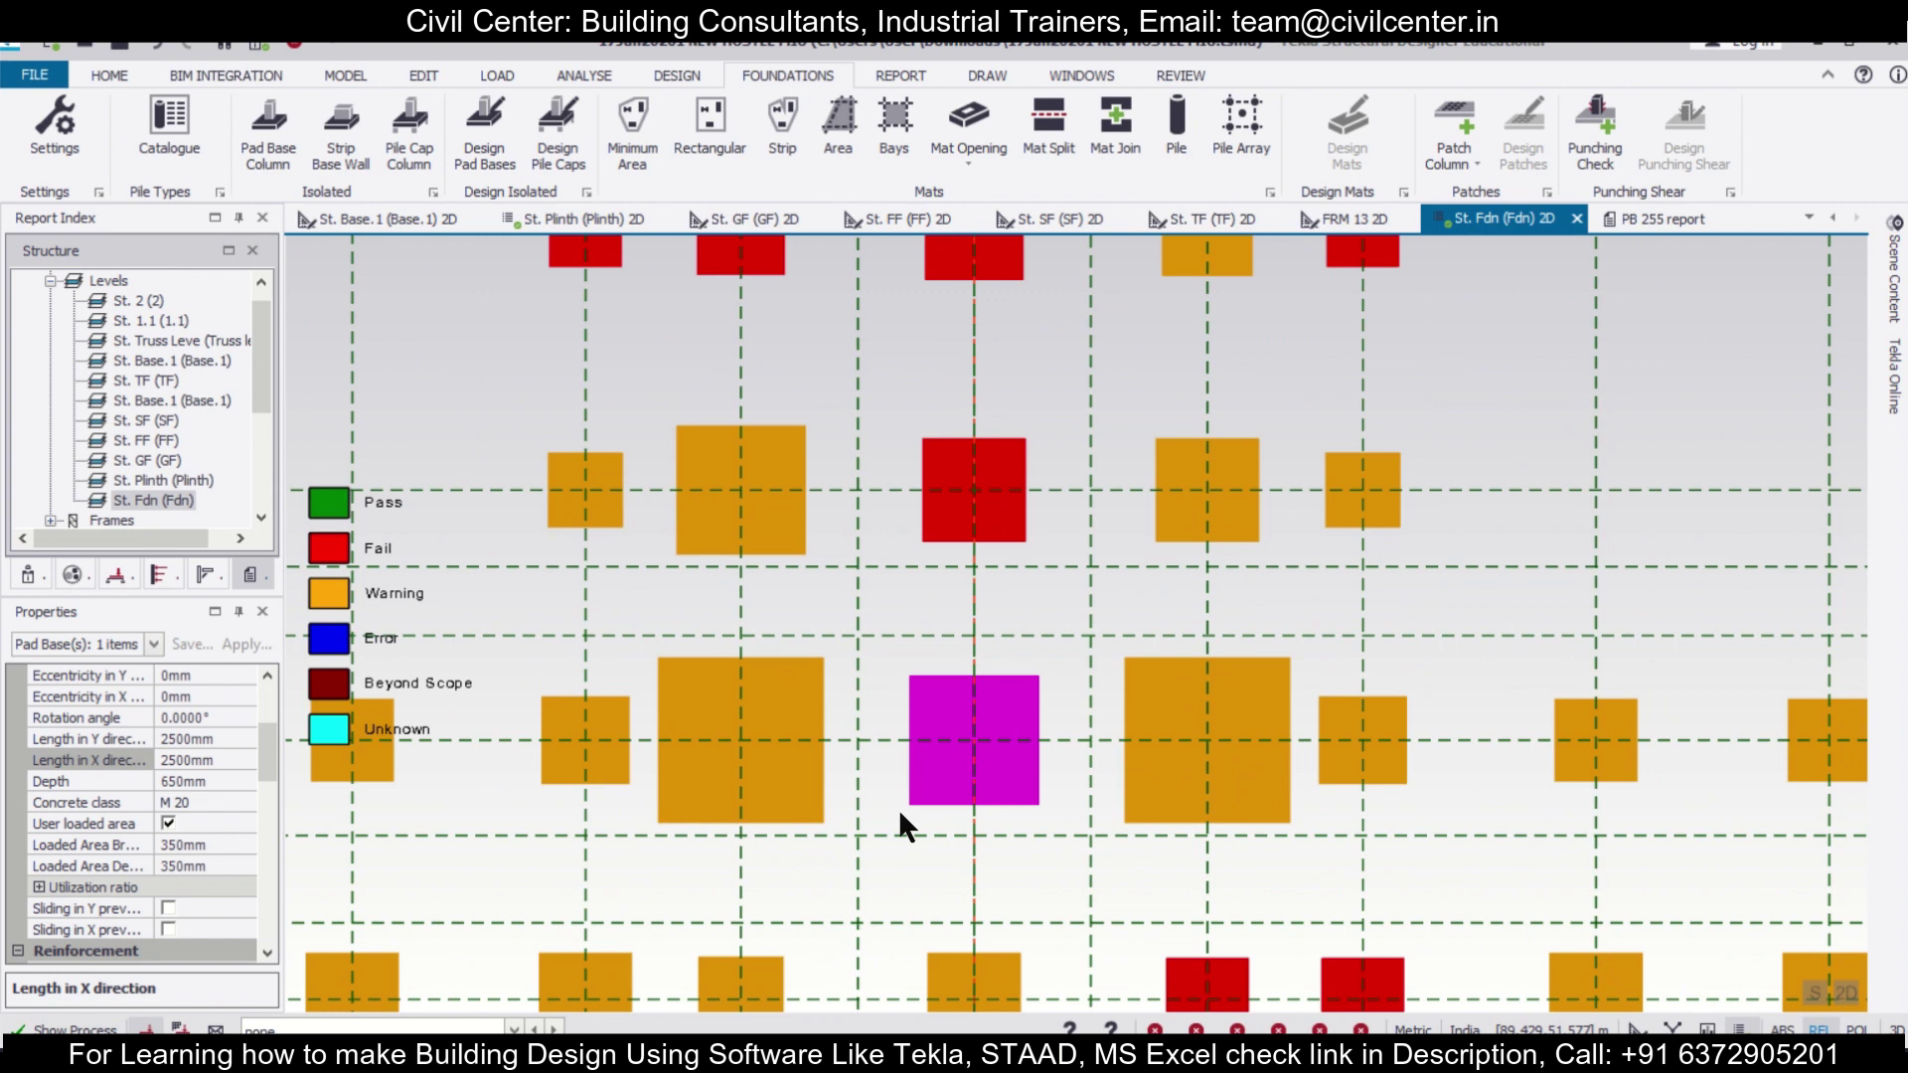
click(227, 737)
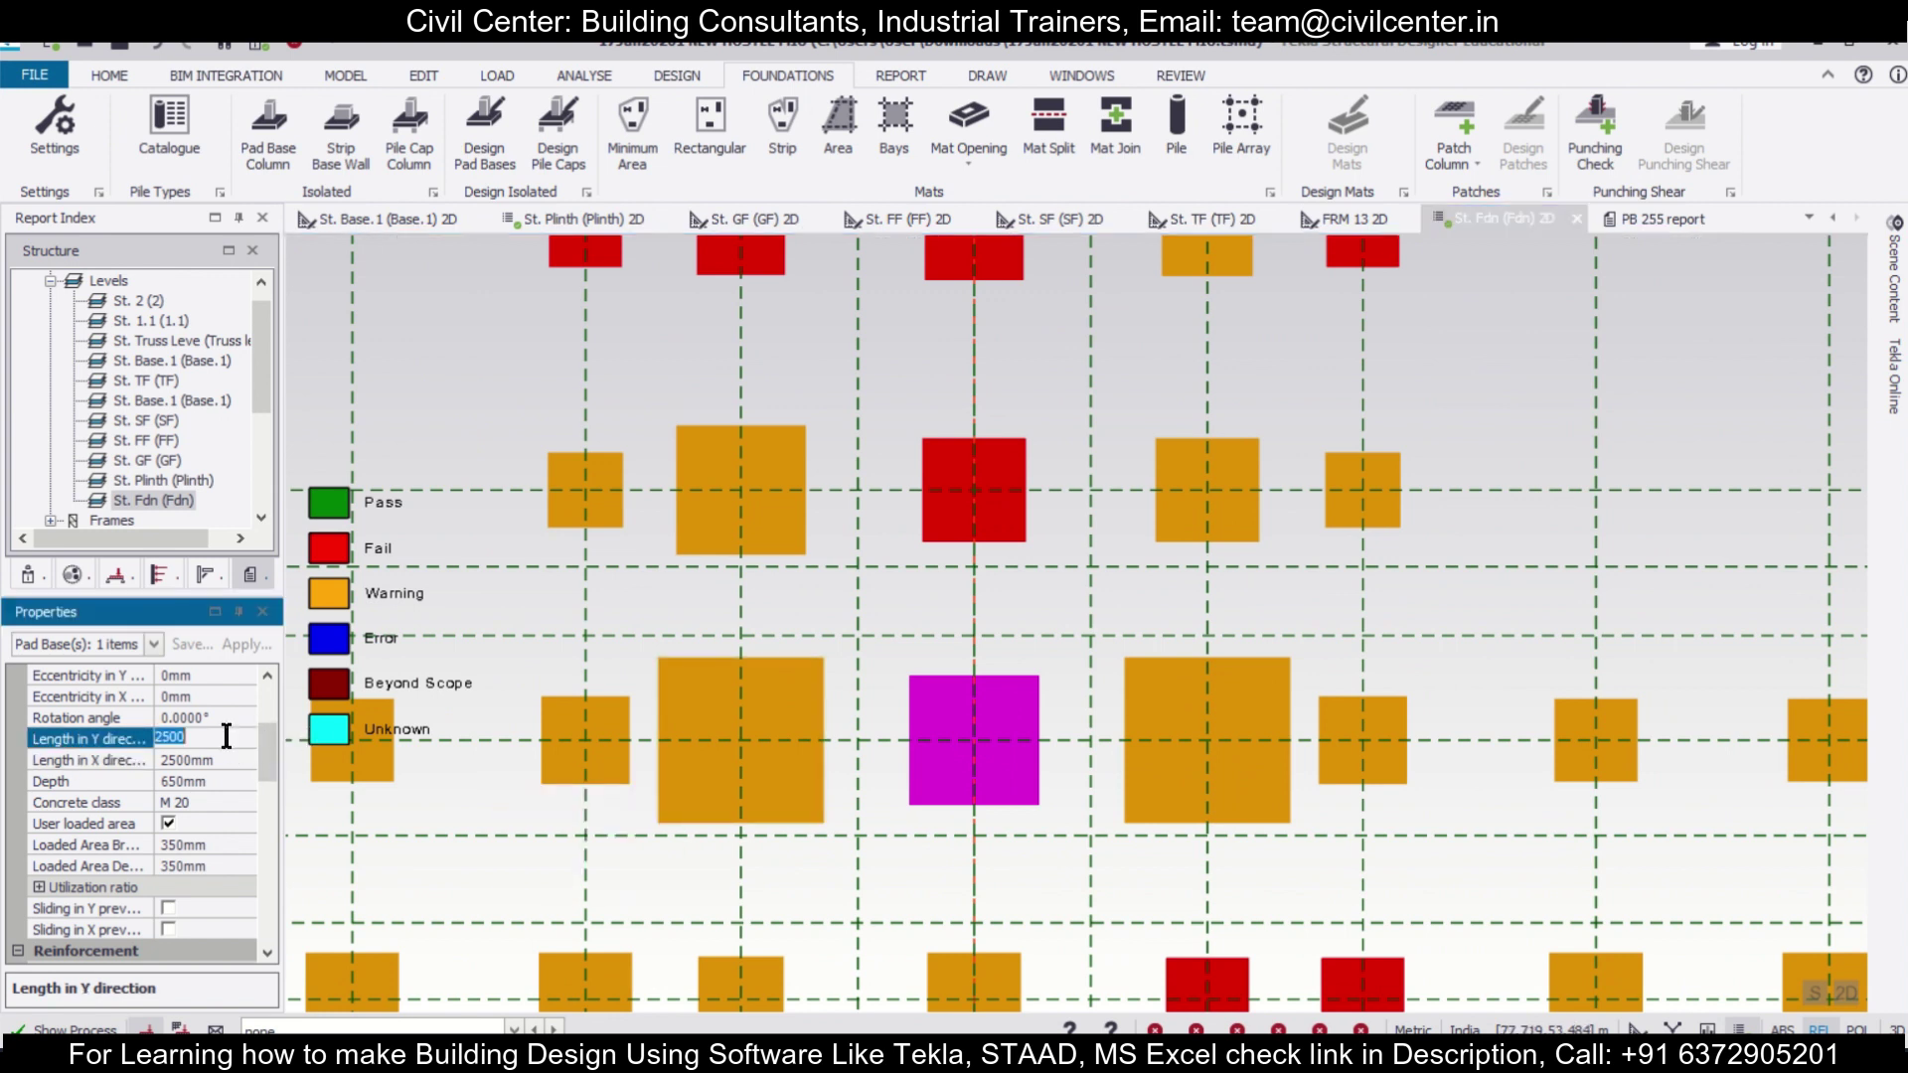
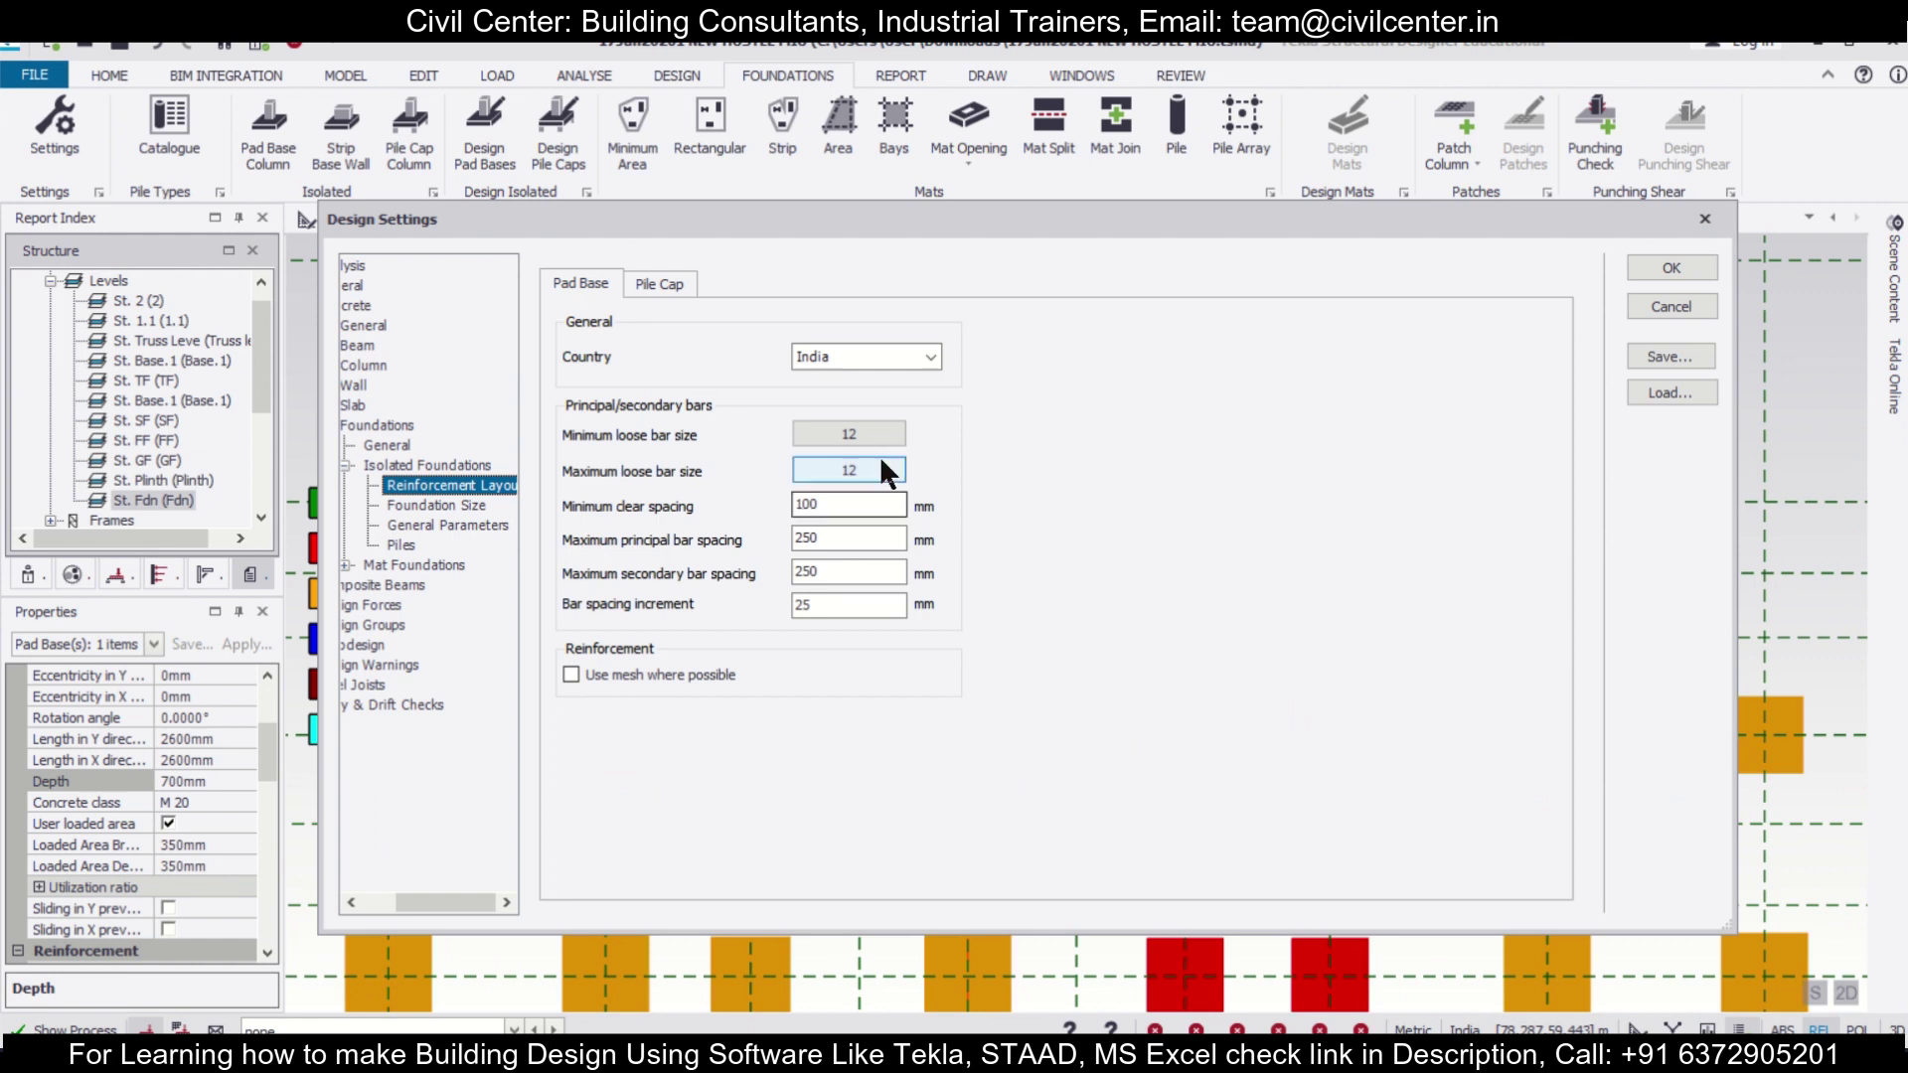
Set the maximum loose bar size for pad base reinforcement to 16 and apply the design settings
click(868, 472)
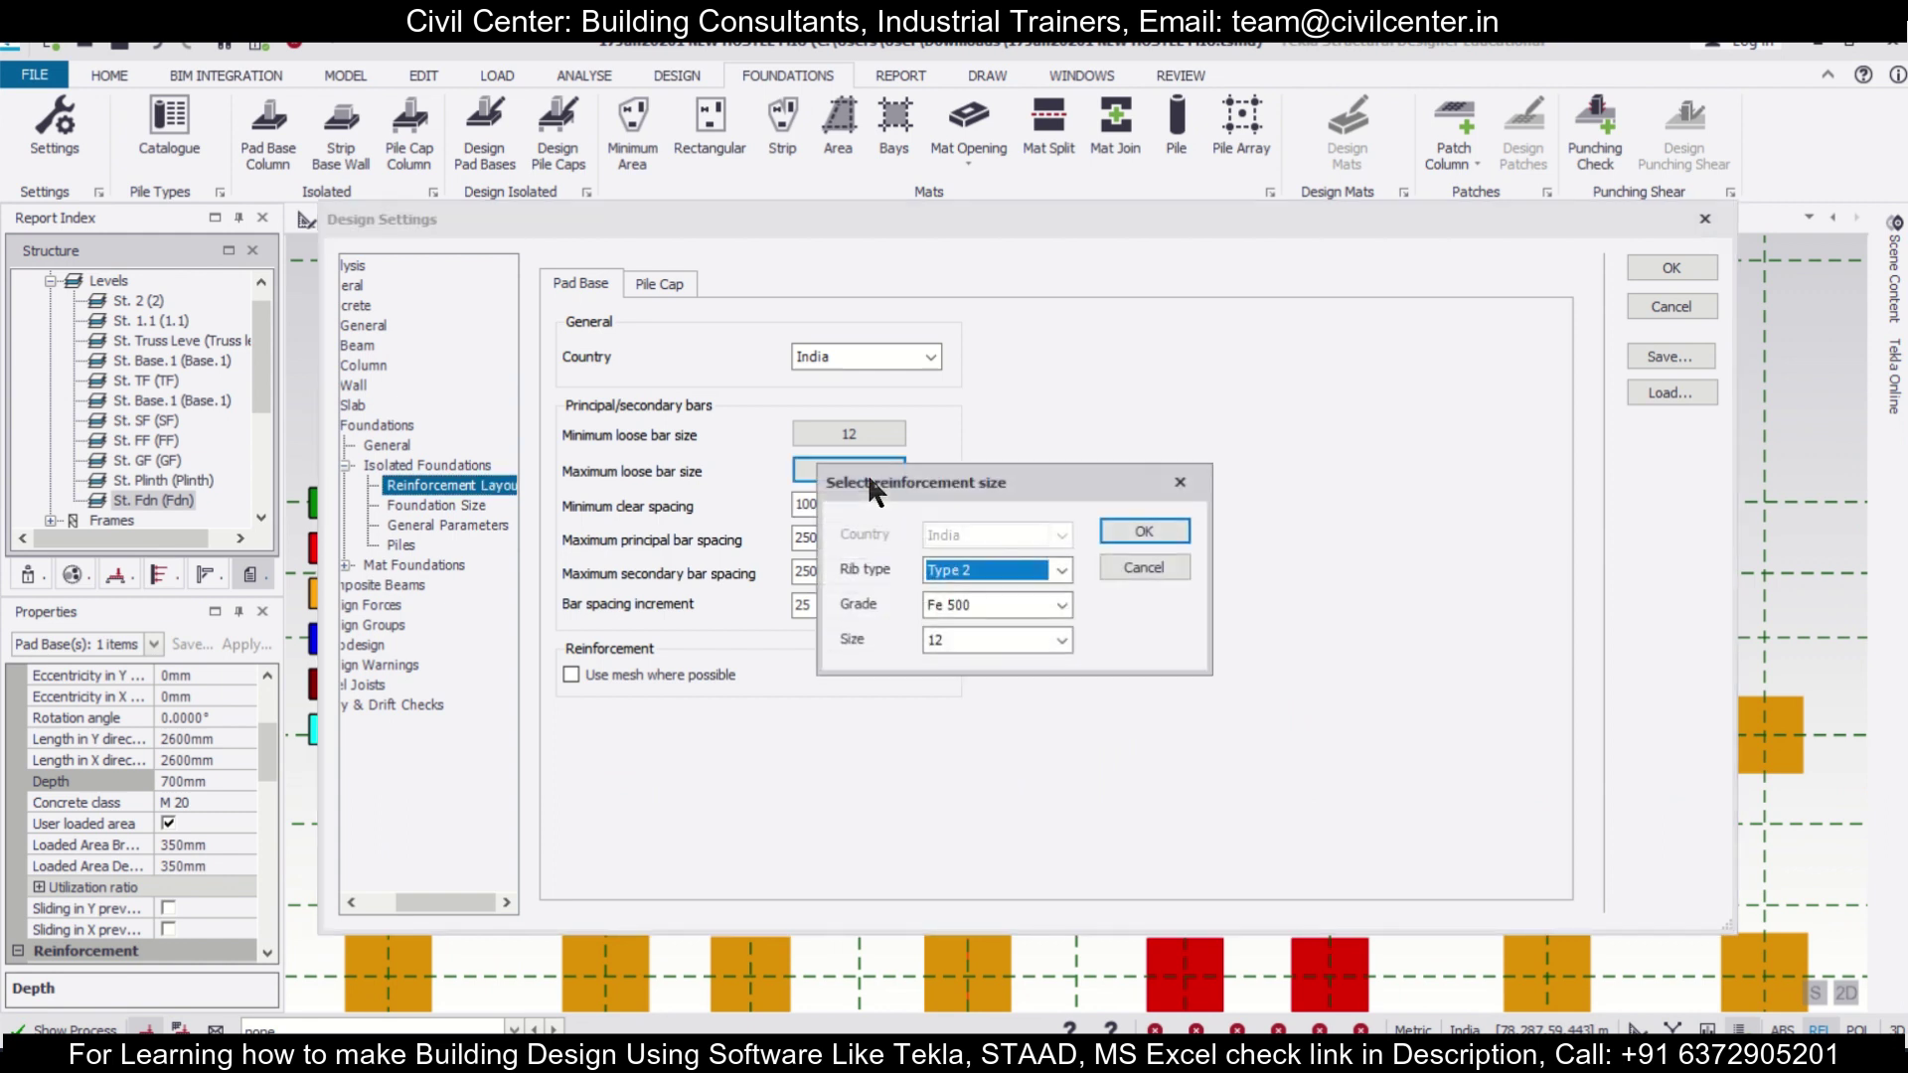
click(986, 638)
click(1010, 747)
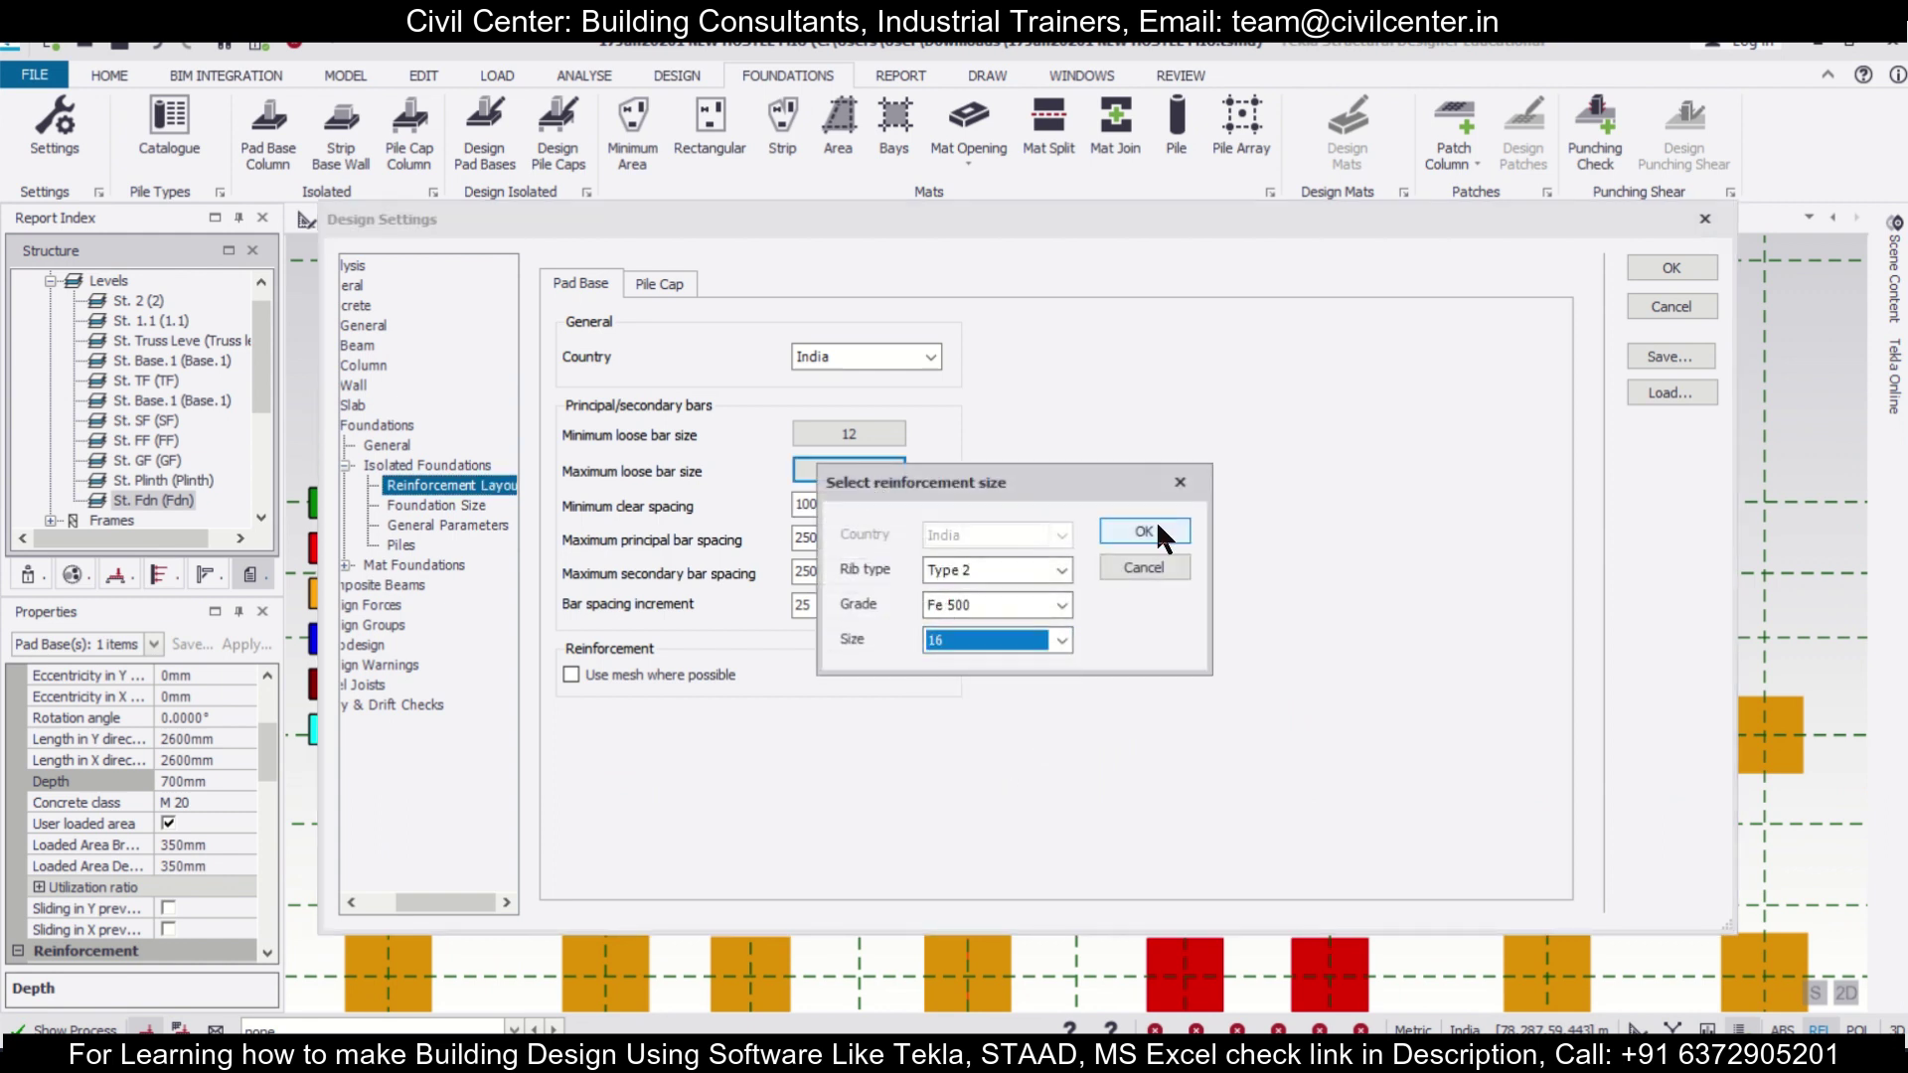
click(1151, 530)
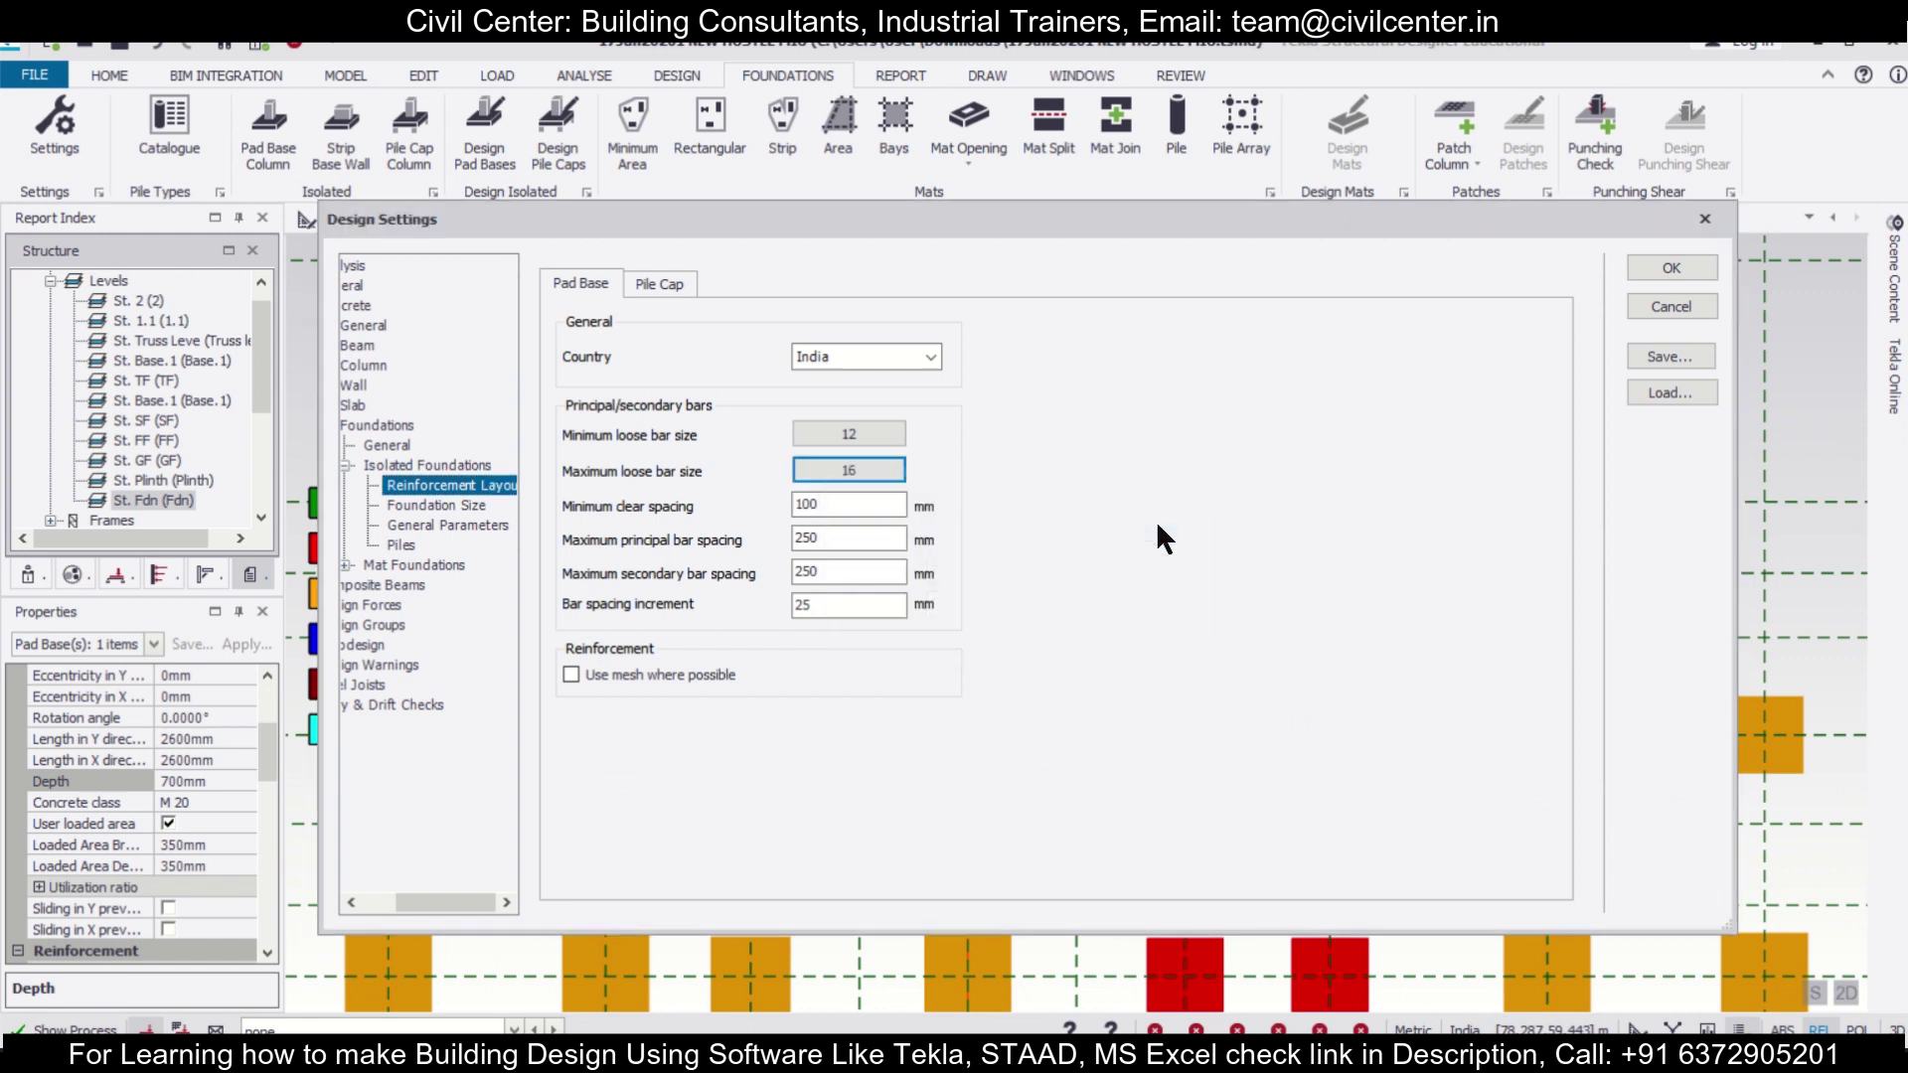
click(1673, 268)
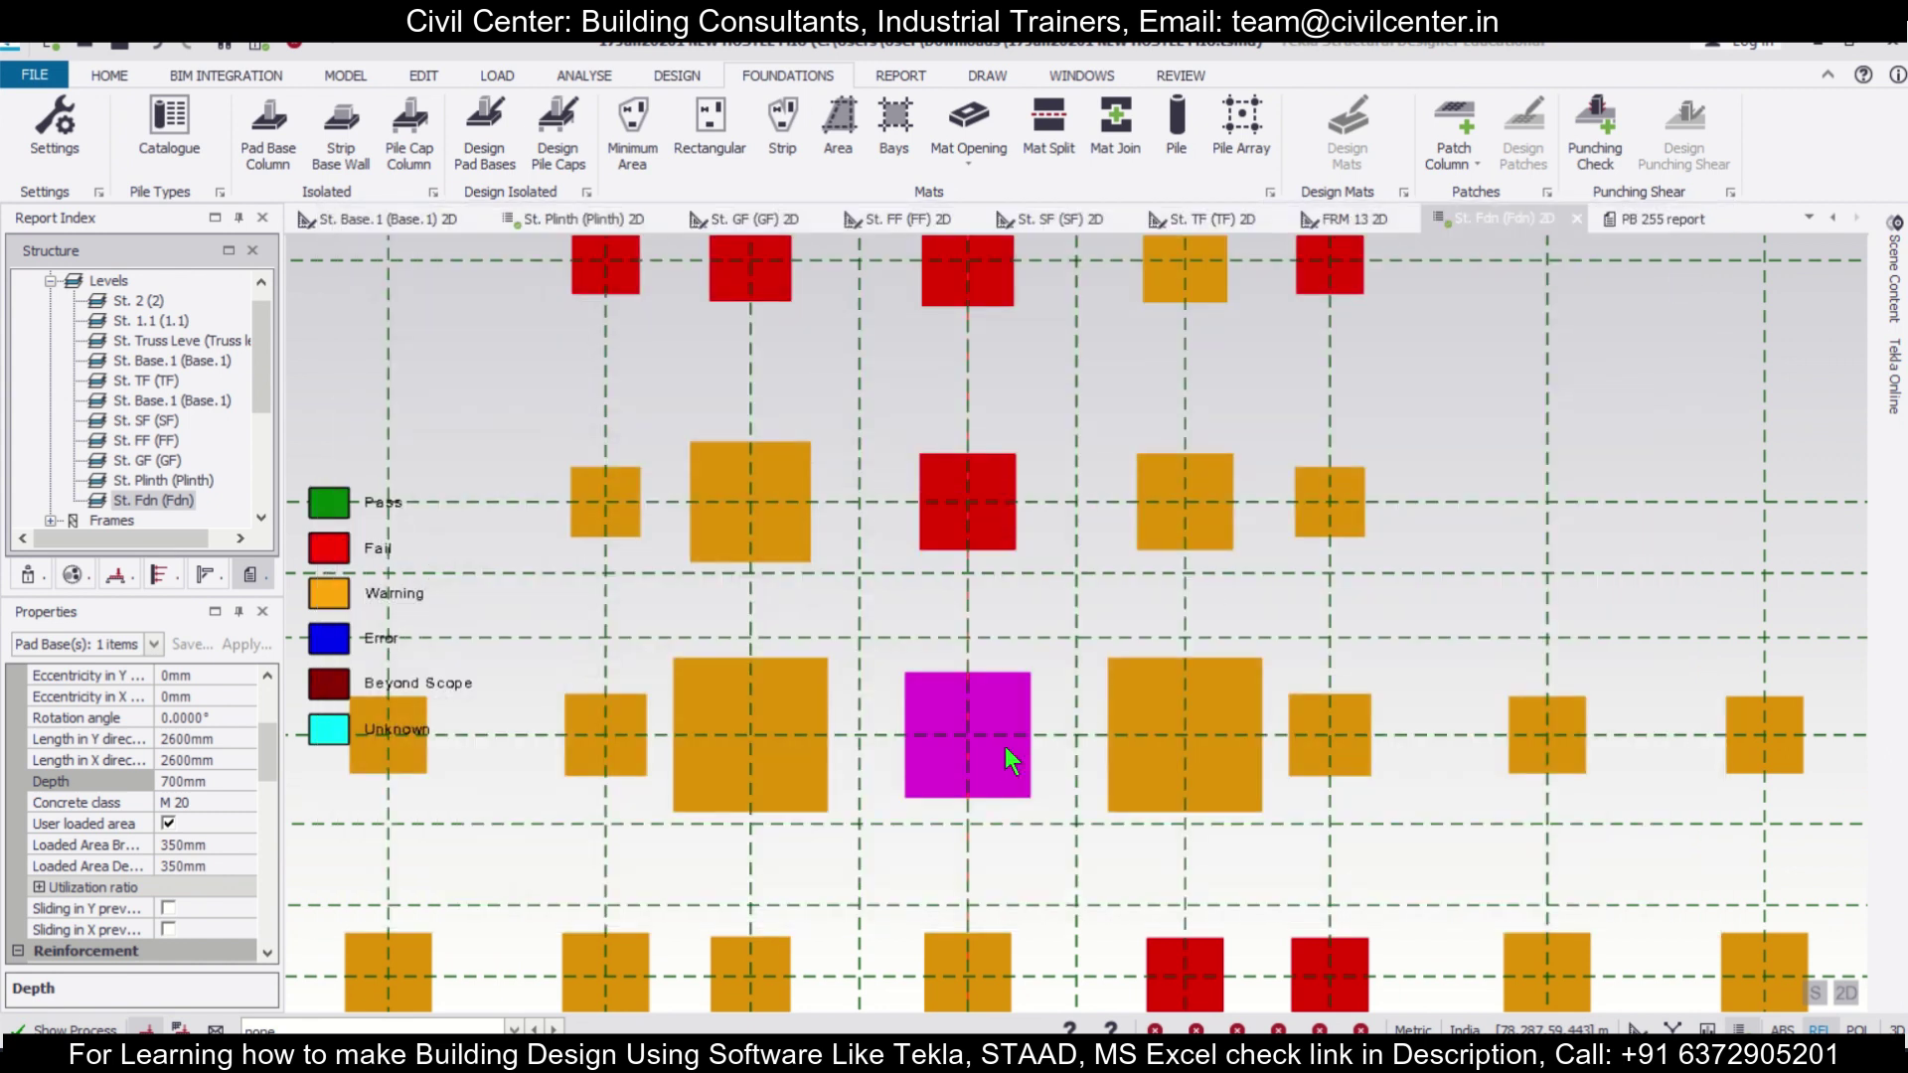
Redesign the enlarged PB 219, review the status of its checks, close the results, and deselect the base
right_click(1000, 755)
click(1012, 771)
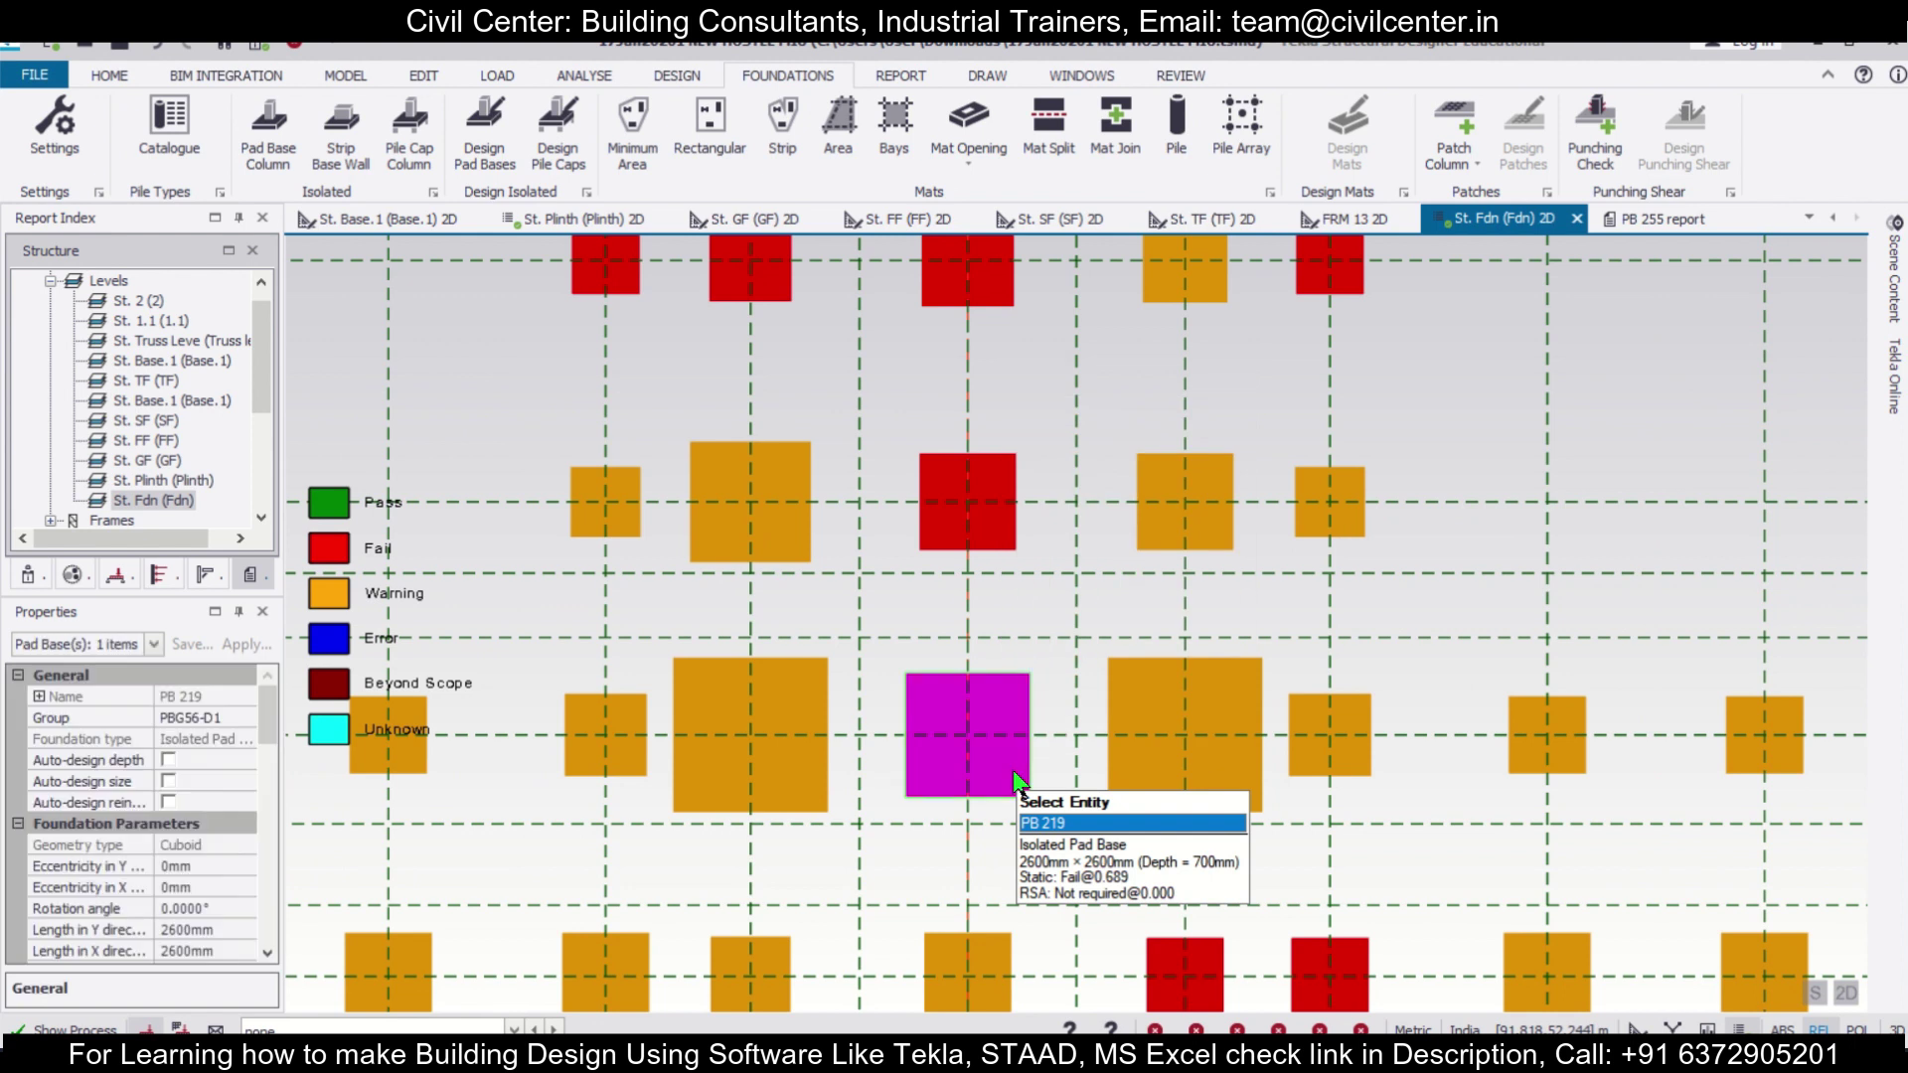
right_click(1012, 771)
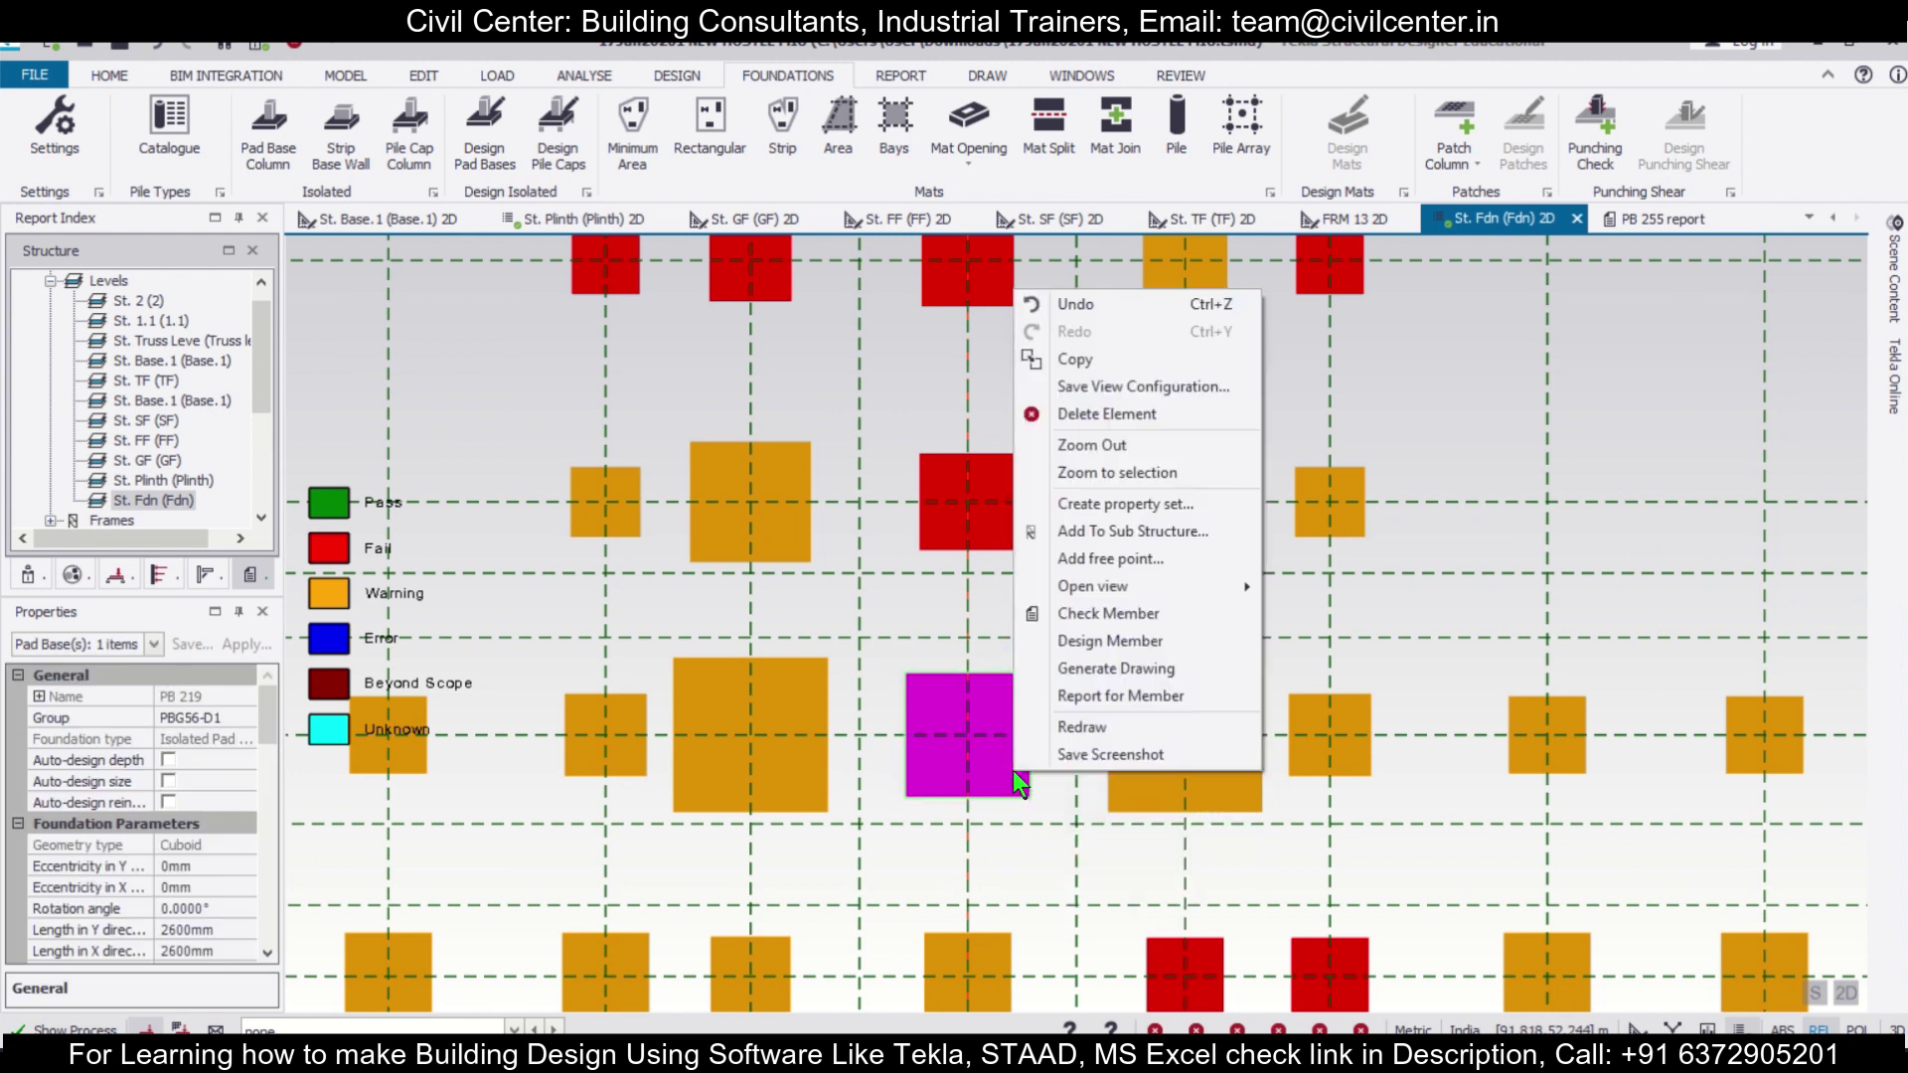
click(1111, 642)
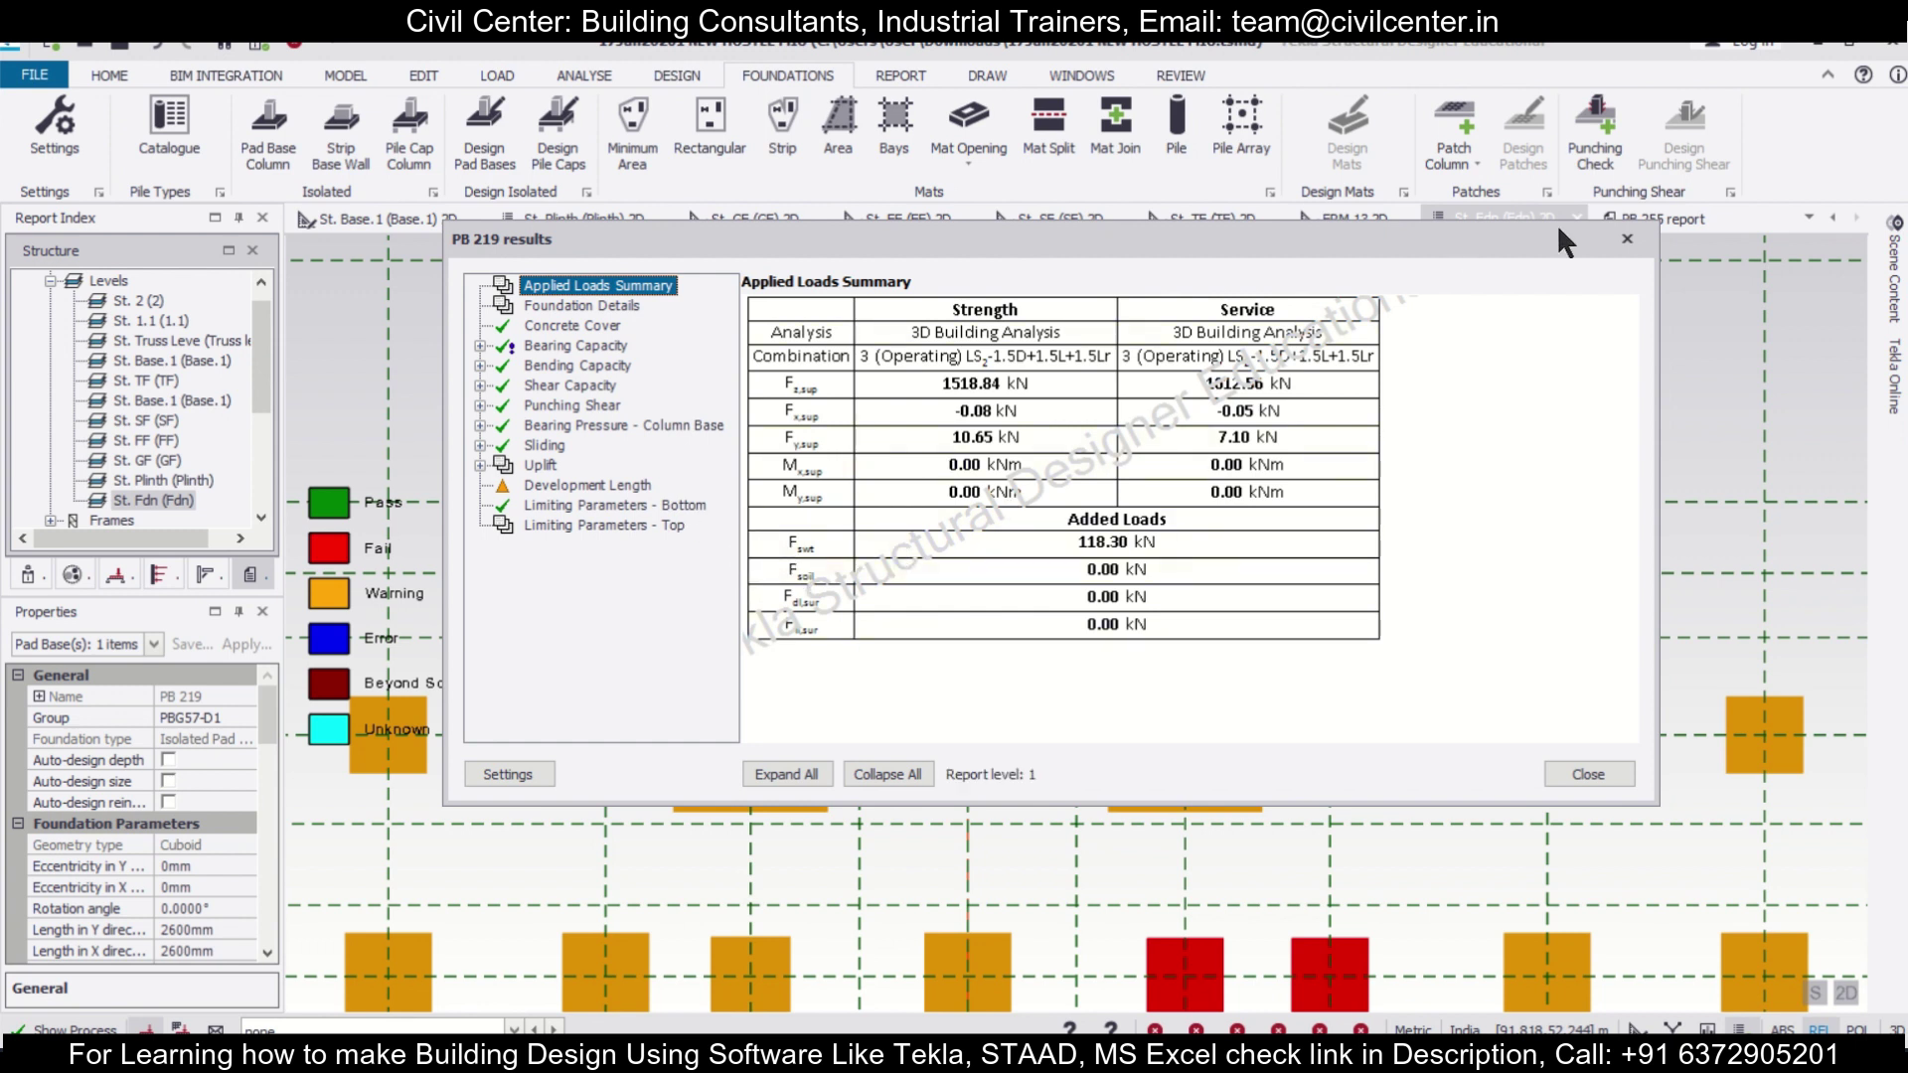
click(1627, 239)
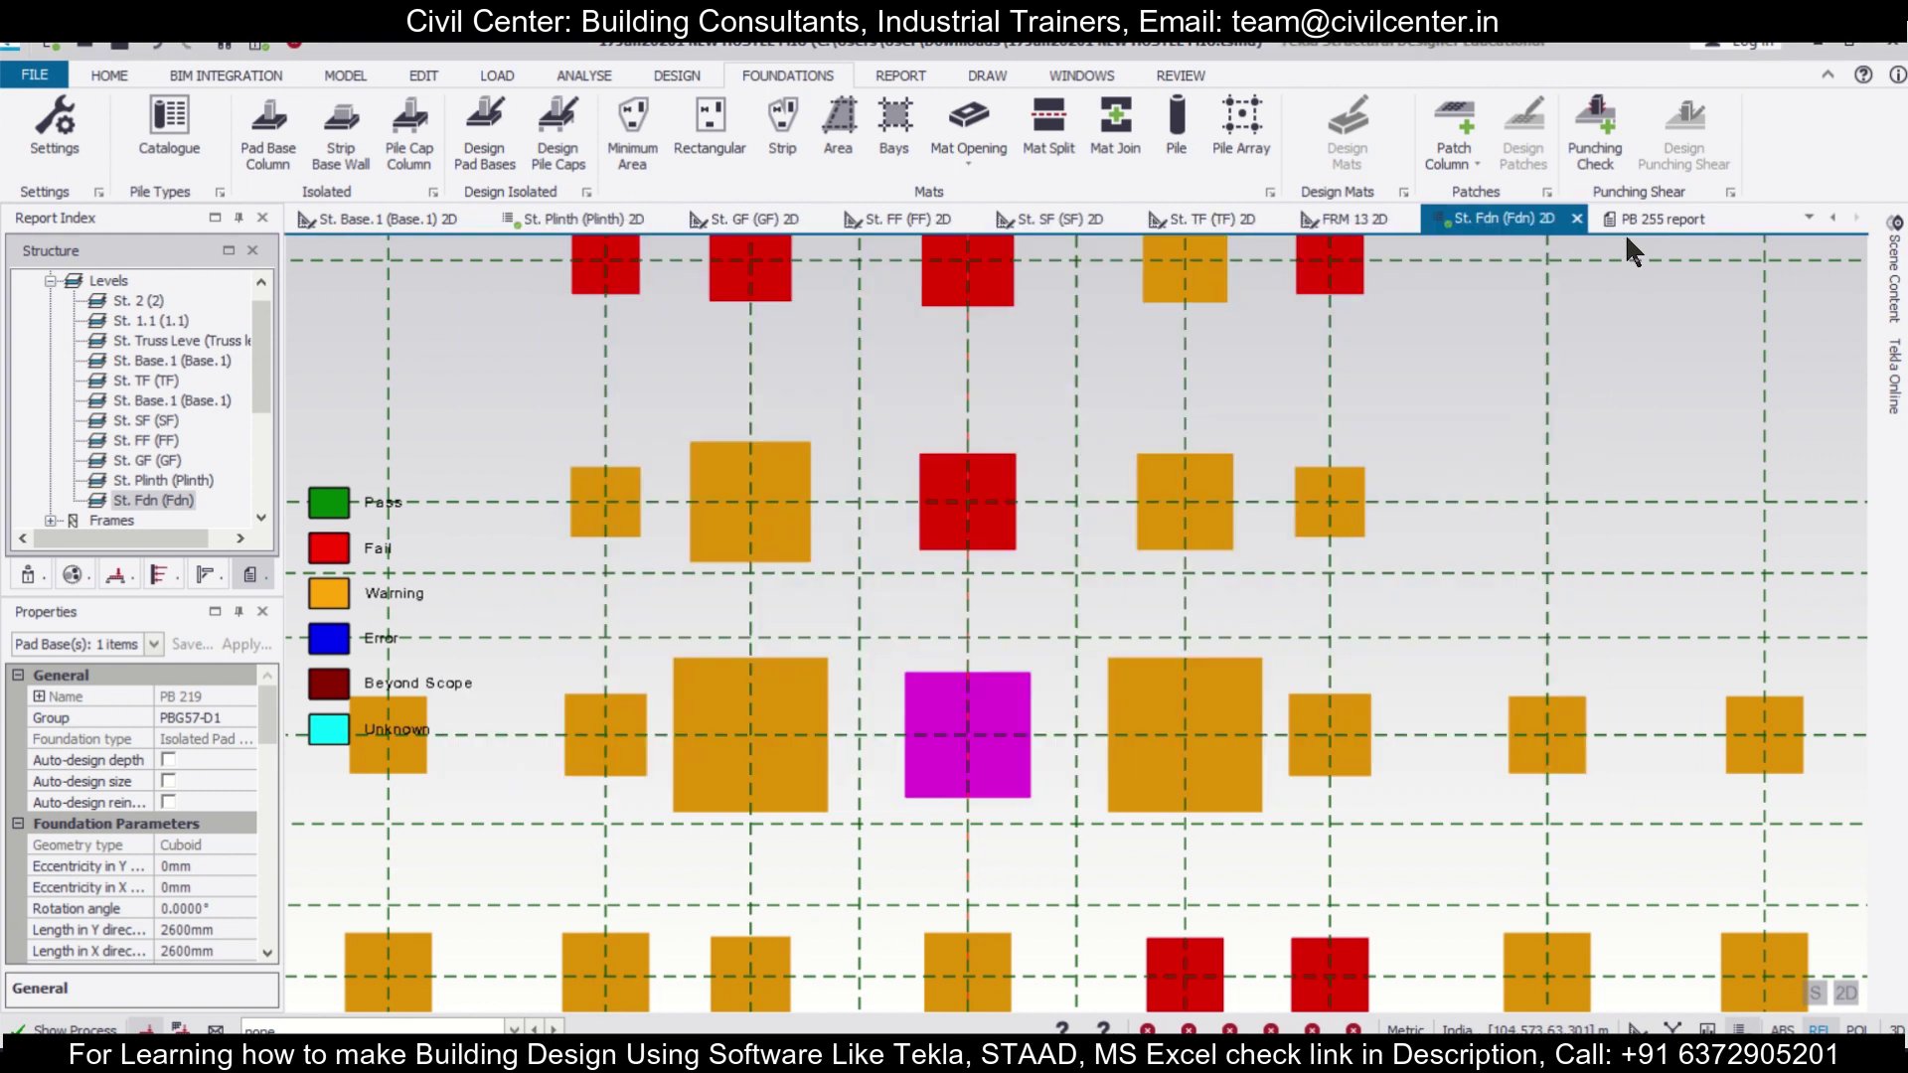
click(887, 648)
Examine the status of PB 219 and of the failing pad bases PB 230, PB 225 and PB 222 around the centre line
scroll(887, 648, down, 5)
scroll(890, 658, up, 3)
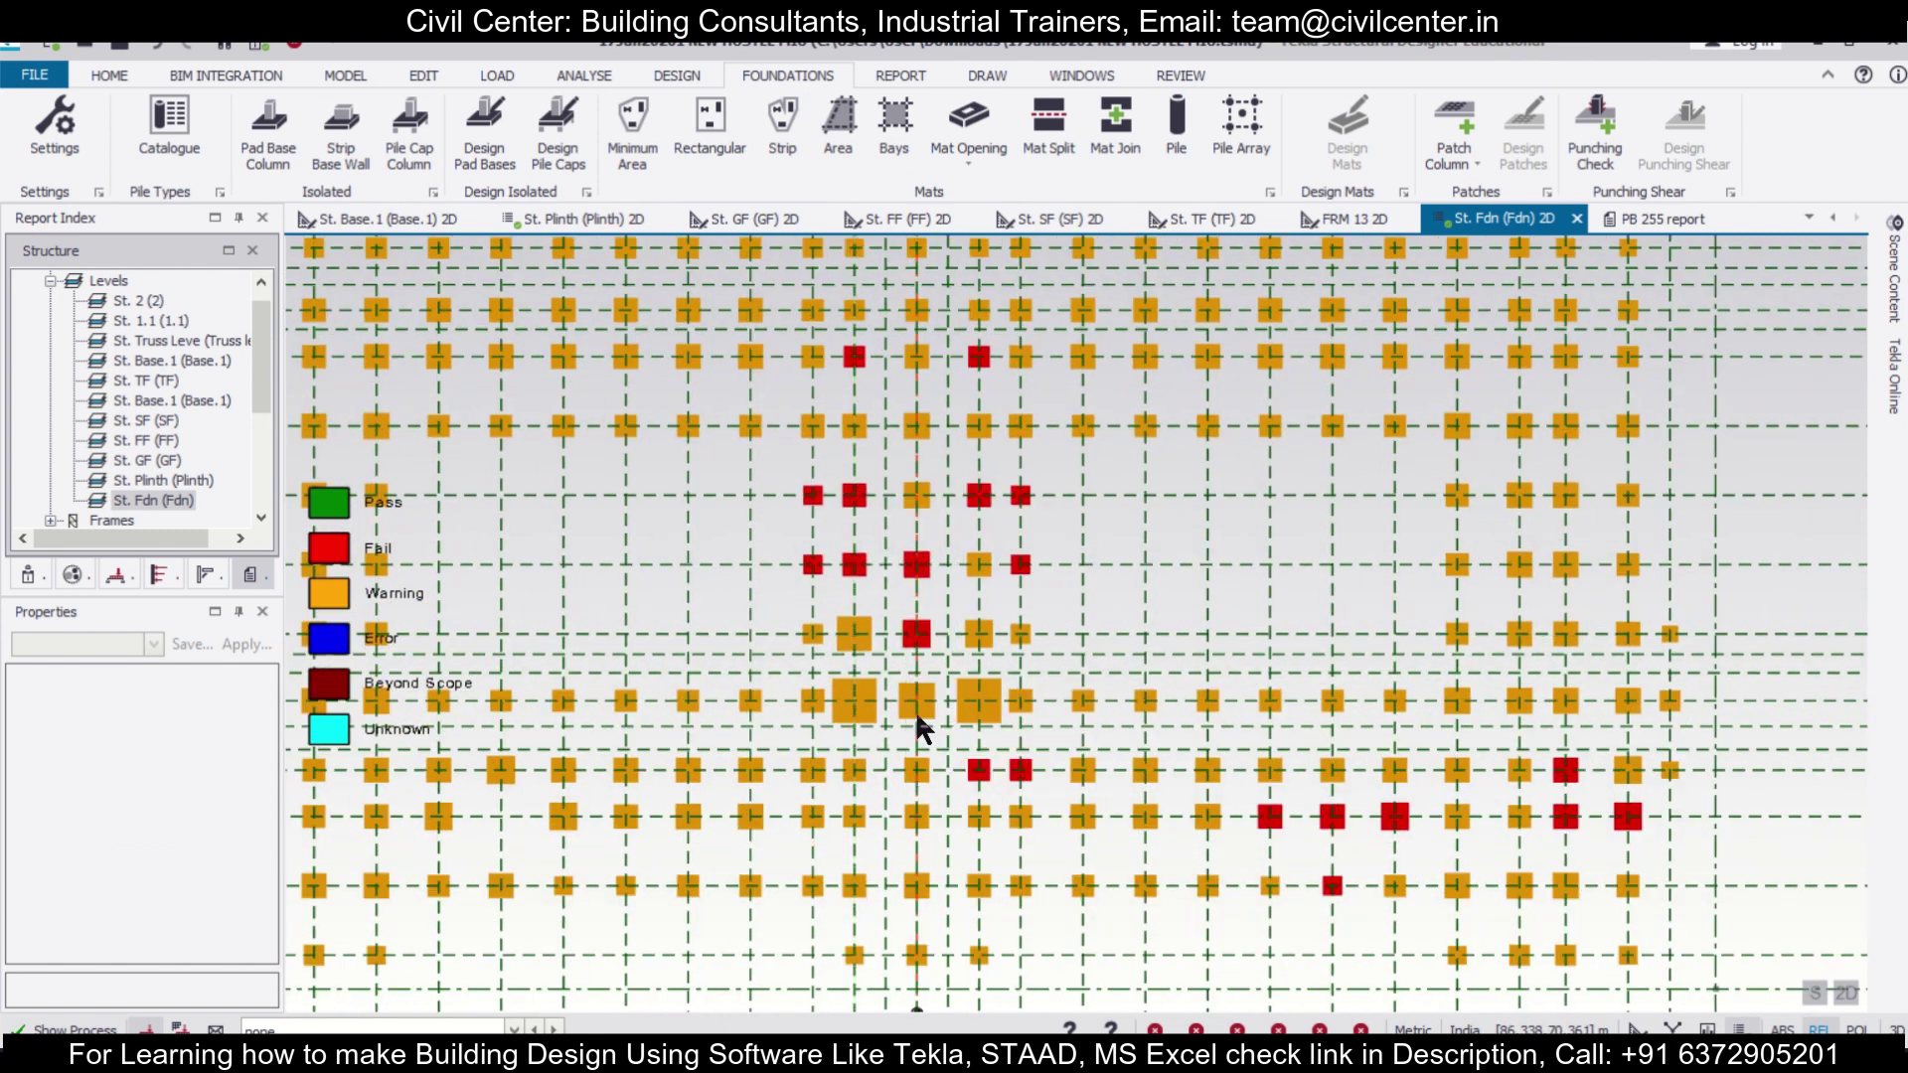
scroll(916, 715, up, 4)
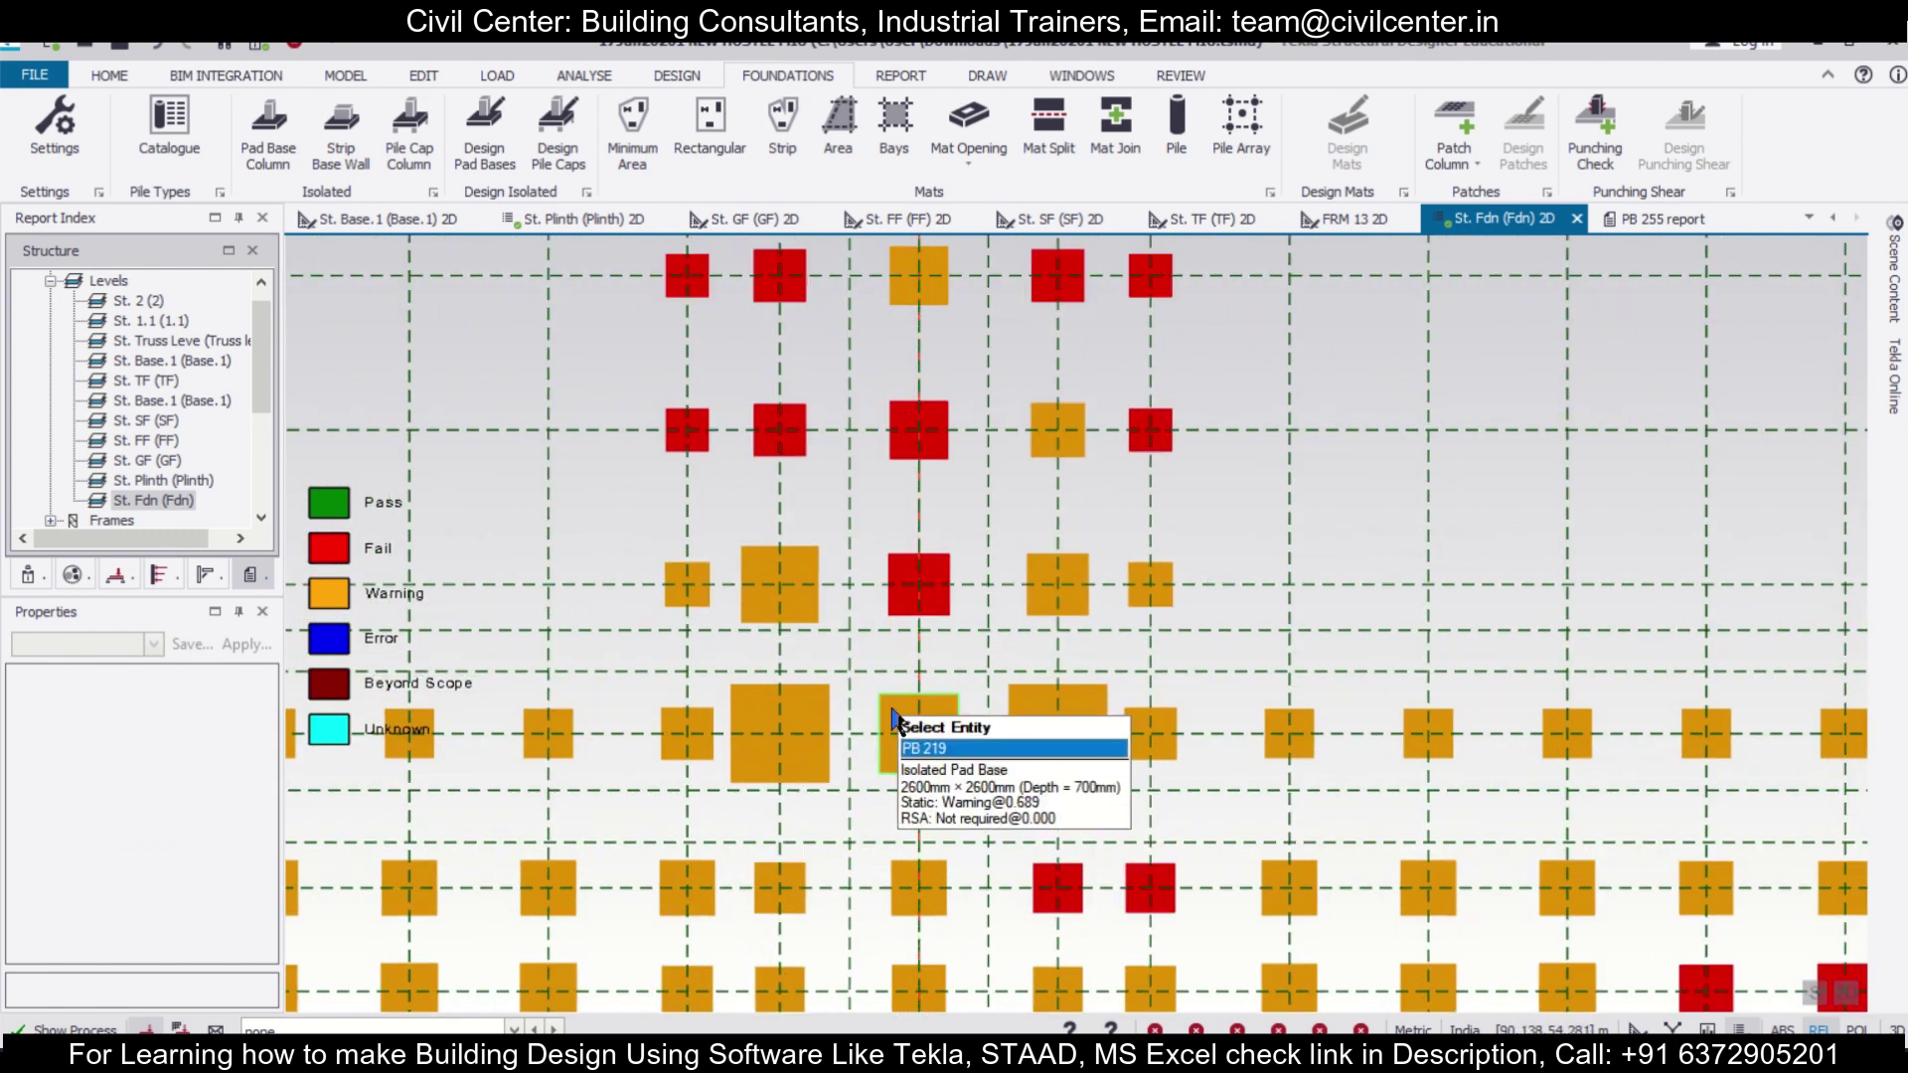
scroll(892, 716, down, 4)
scroll(855, 696, up, 1)
scroll(873, 734, down, 2)
scroll(831, 551, up, 2)
mouse_move(850, 575)
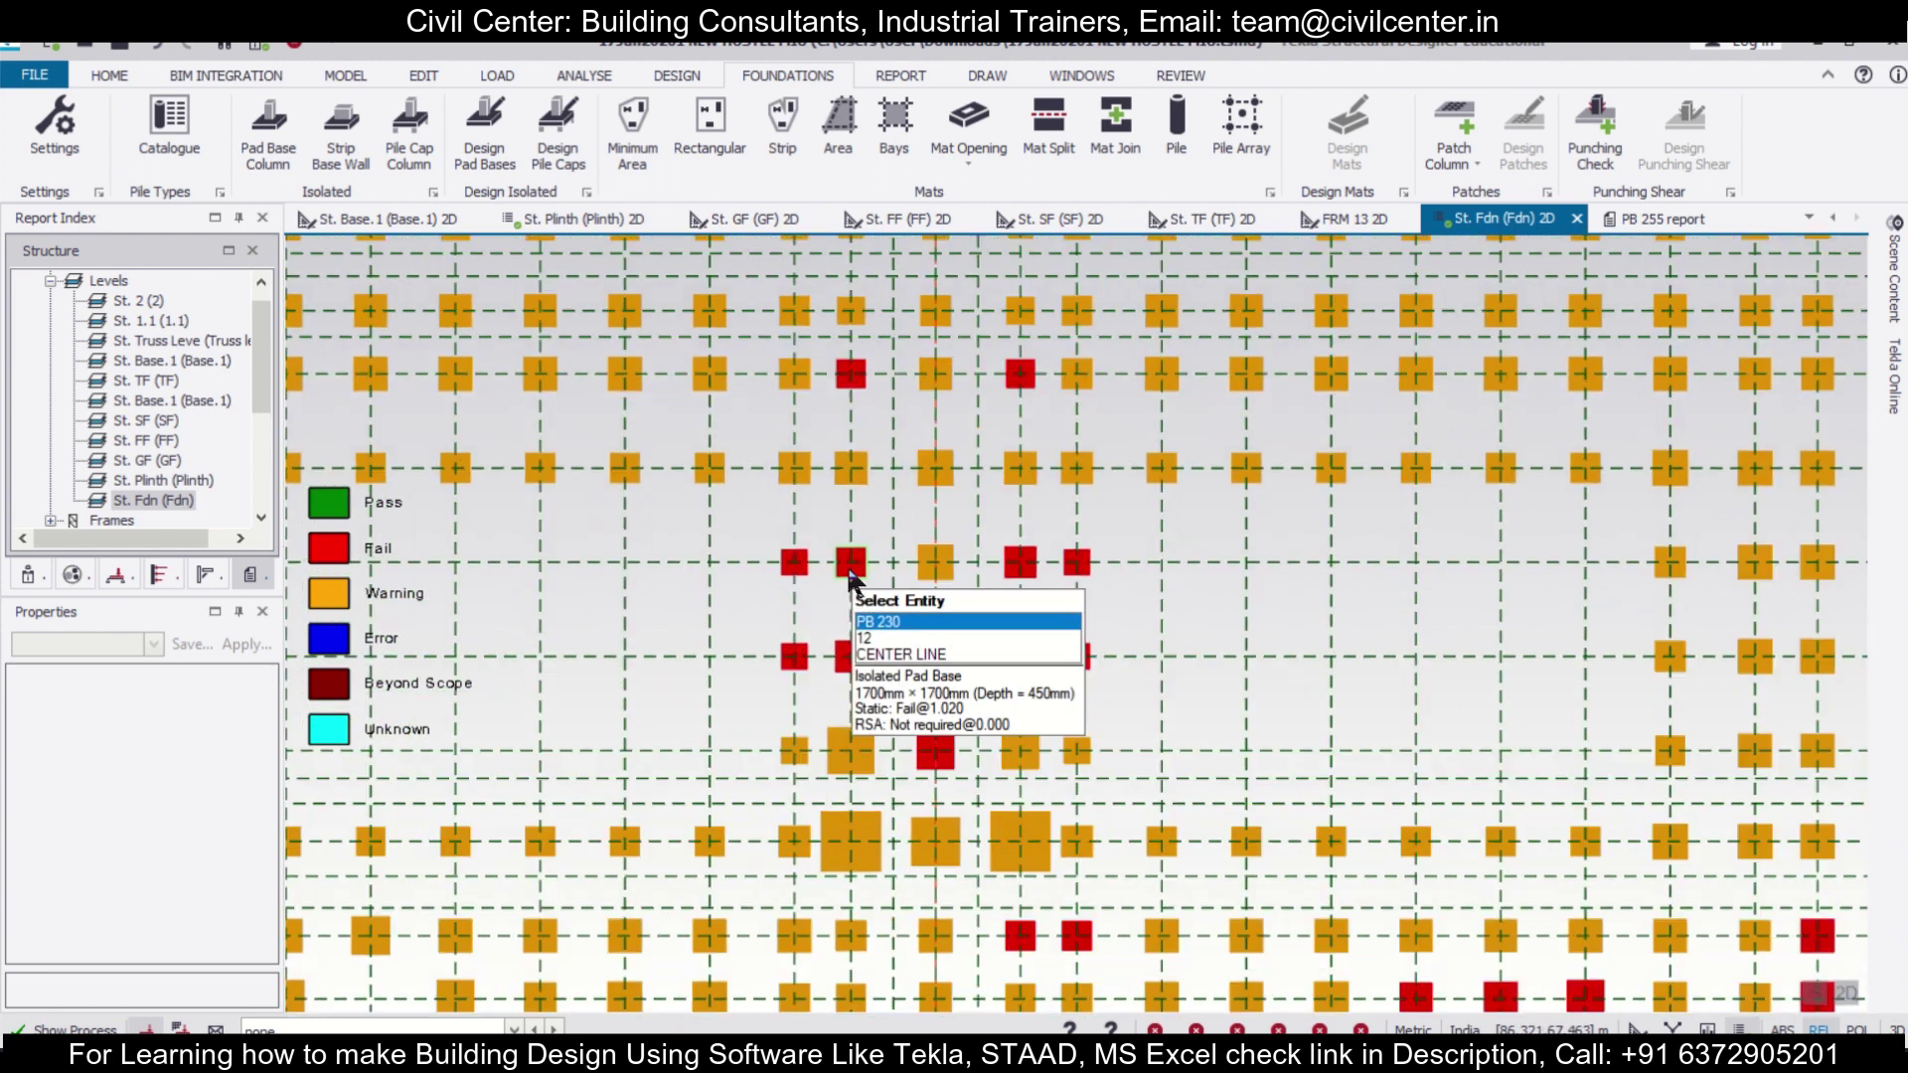
scroll(850, 575, up, 2)
mouse_move(866, 707)
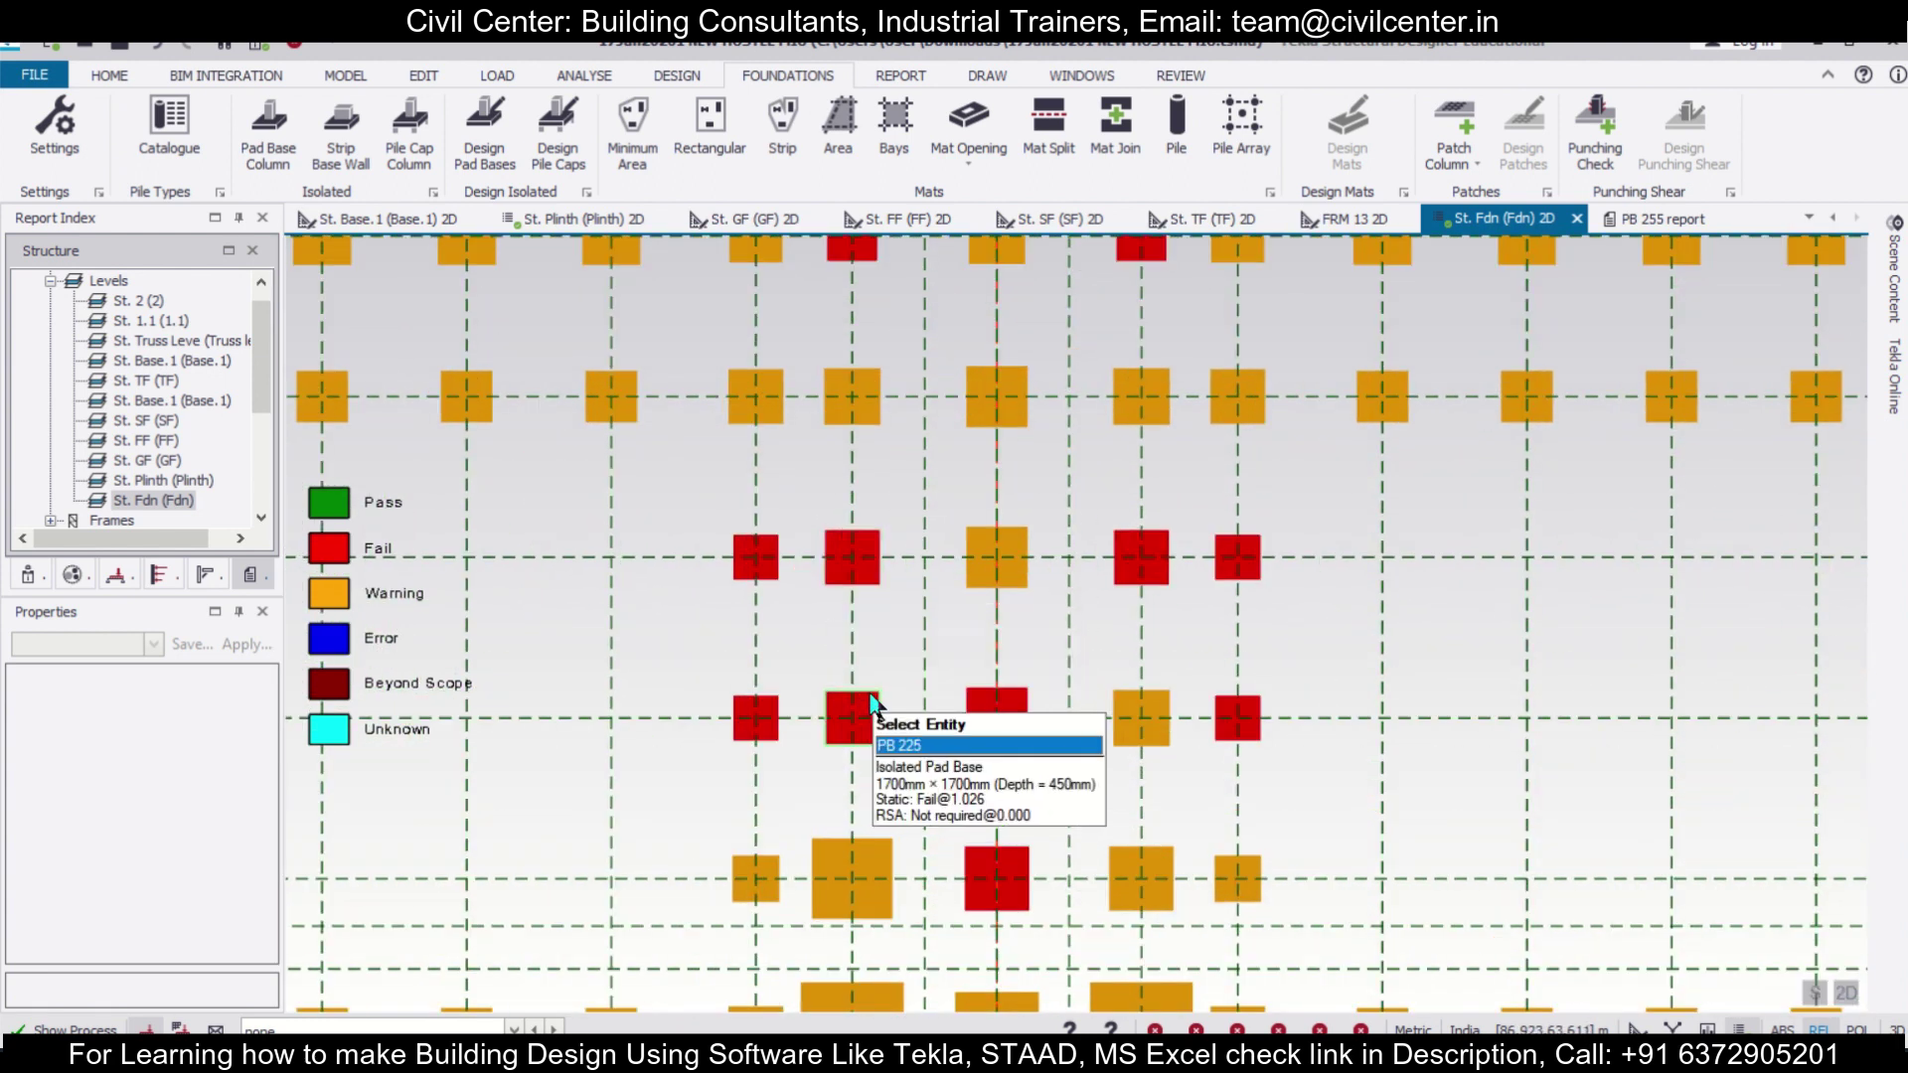
scroll(896, 688, down, 2)
scroll(934, 847, up, 2)
mouse_move(972, 845)
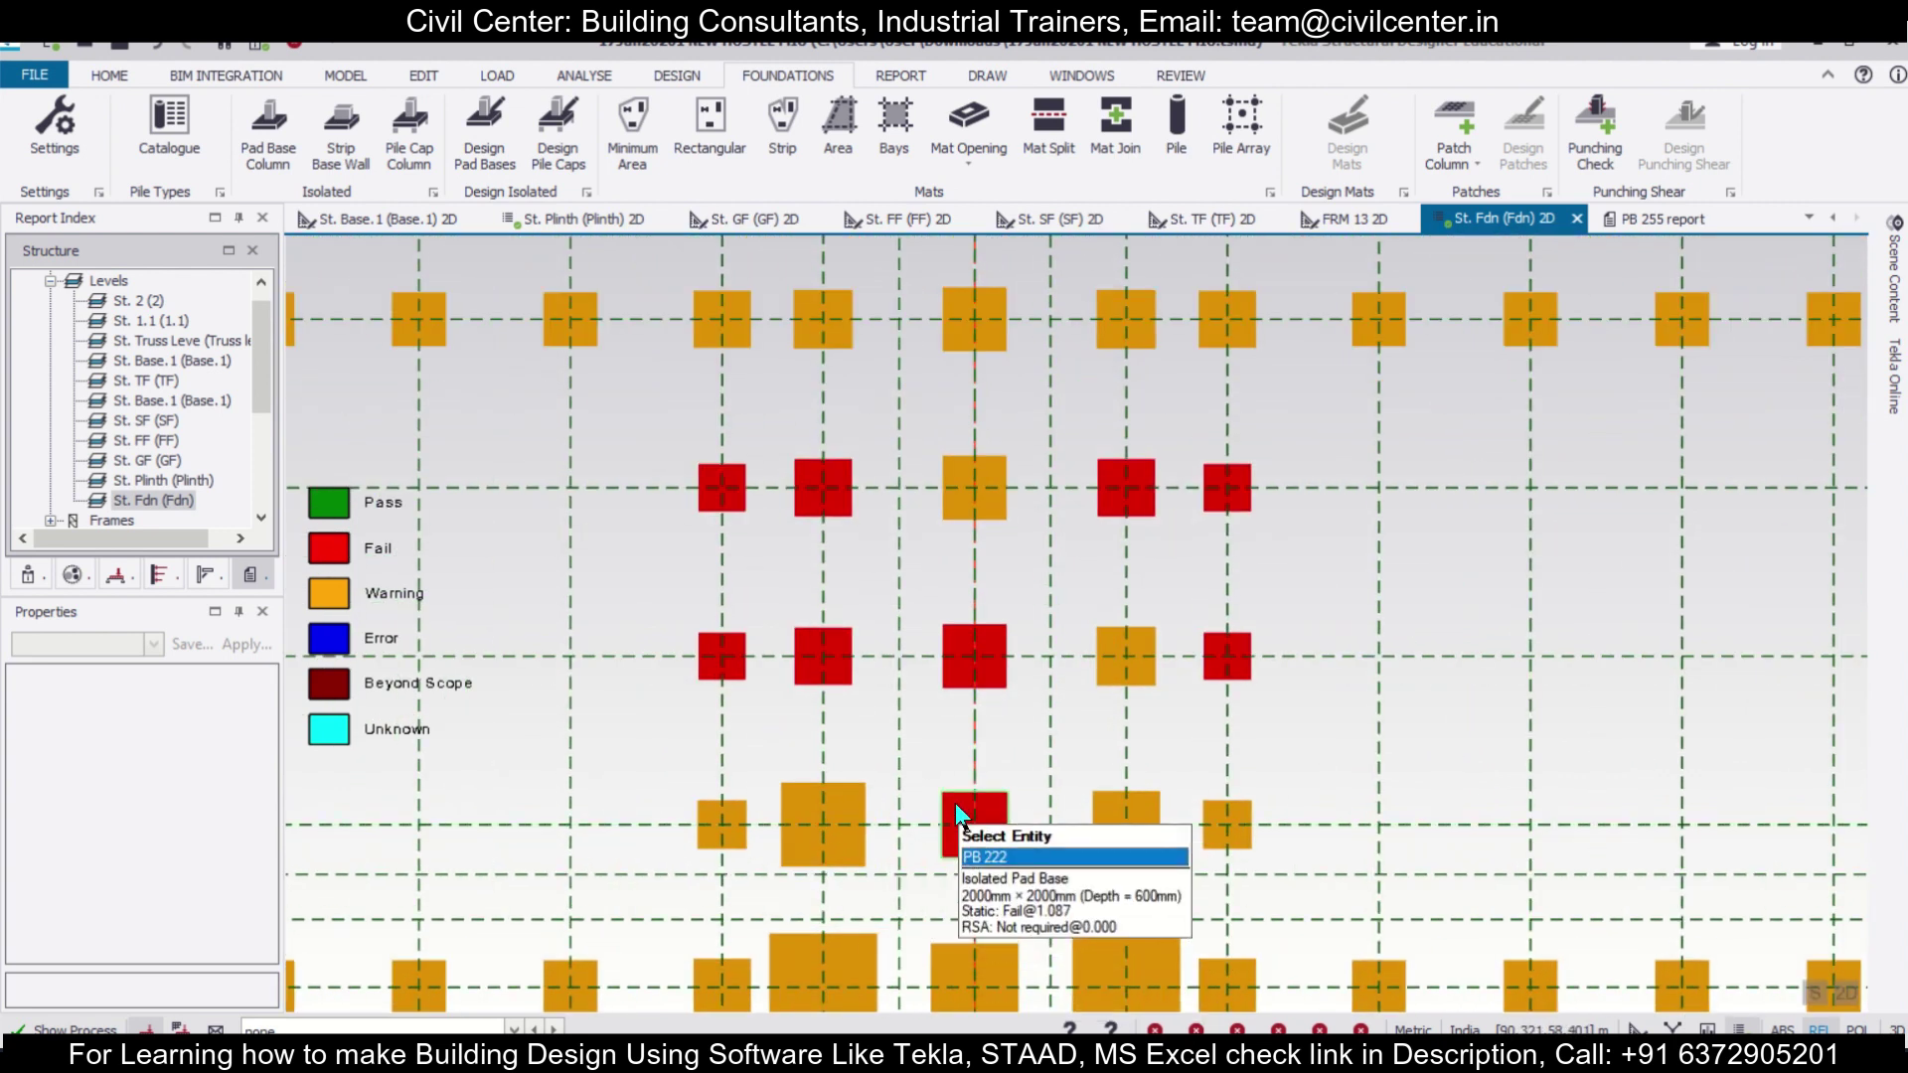
scroll(918, 730, down, 3)
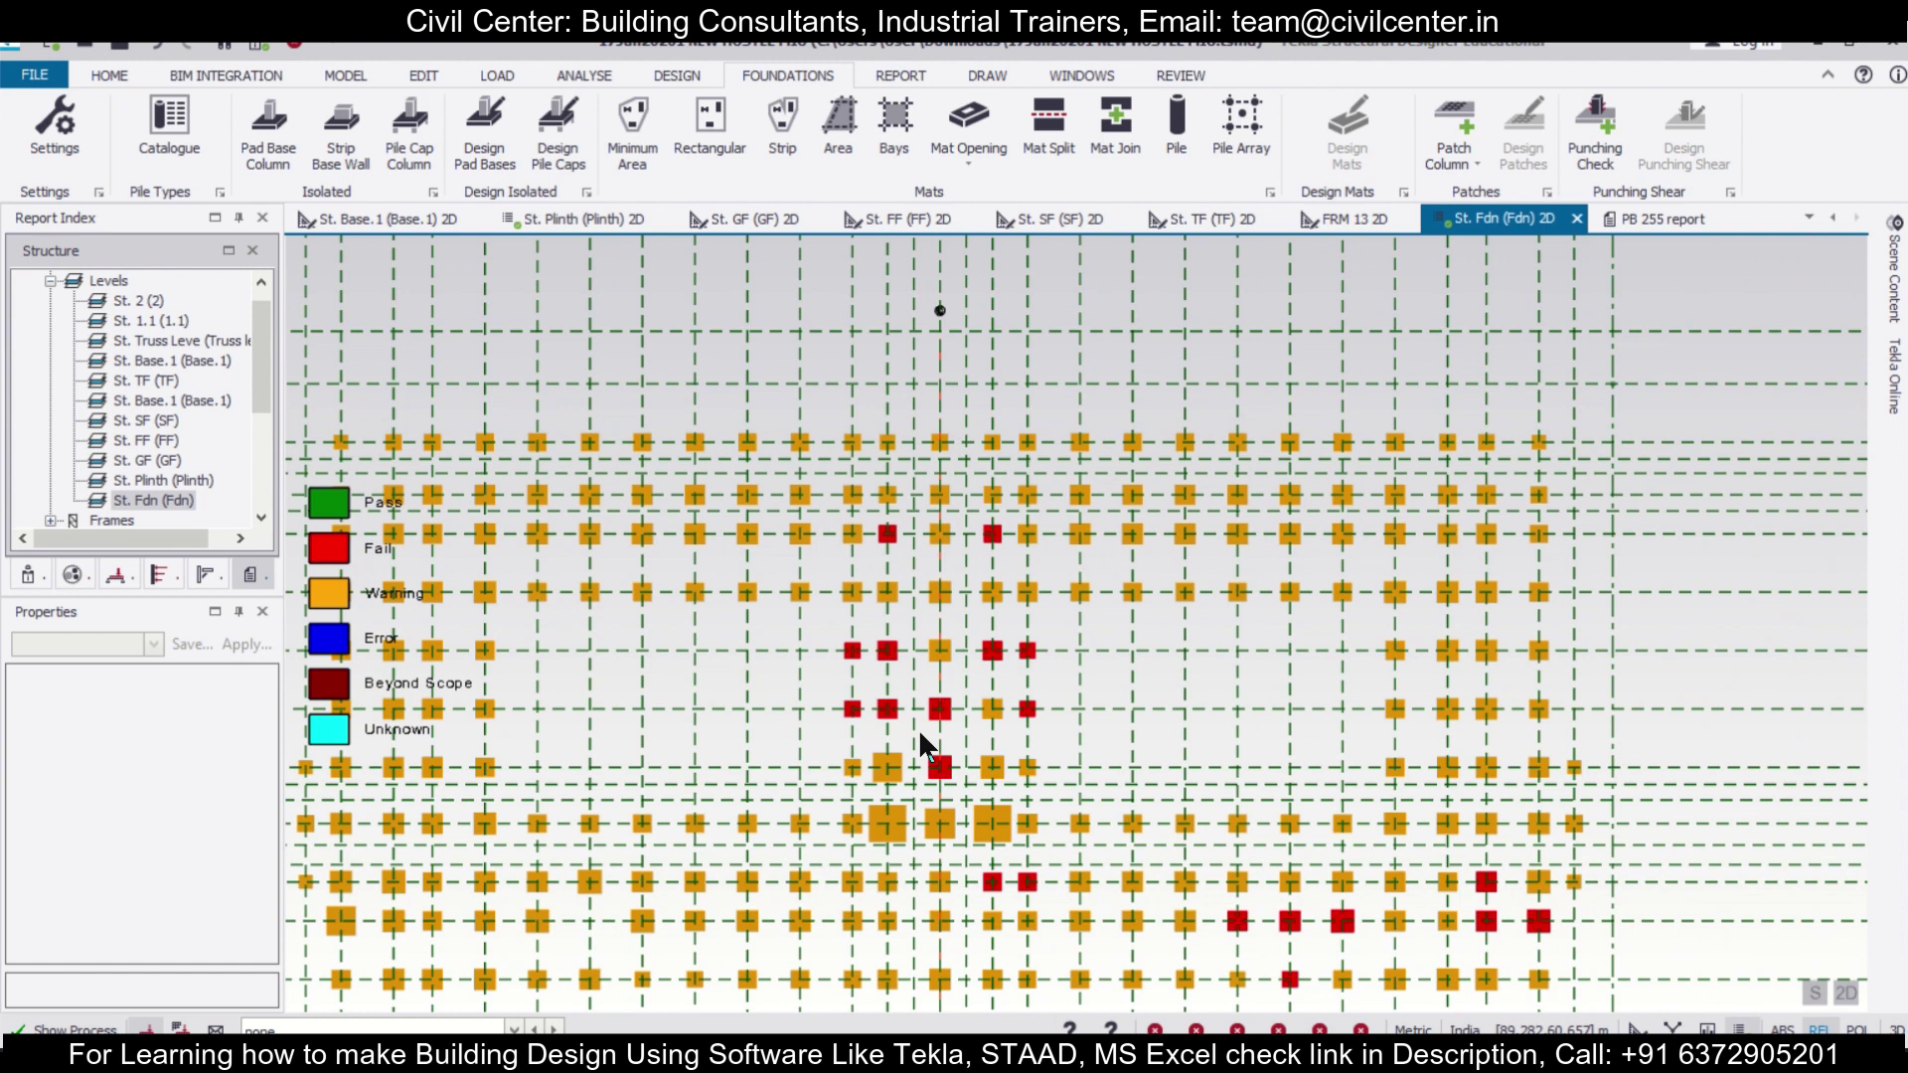
Inspect the size and status of pad base PB 210 in the same row as PB 219
scroll(920, 733, down, 1)
scroll(577, 843, up, 4)
scroll(565, 801, up, 4)
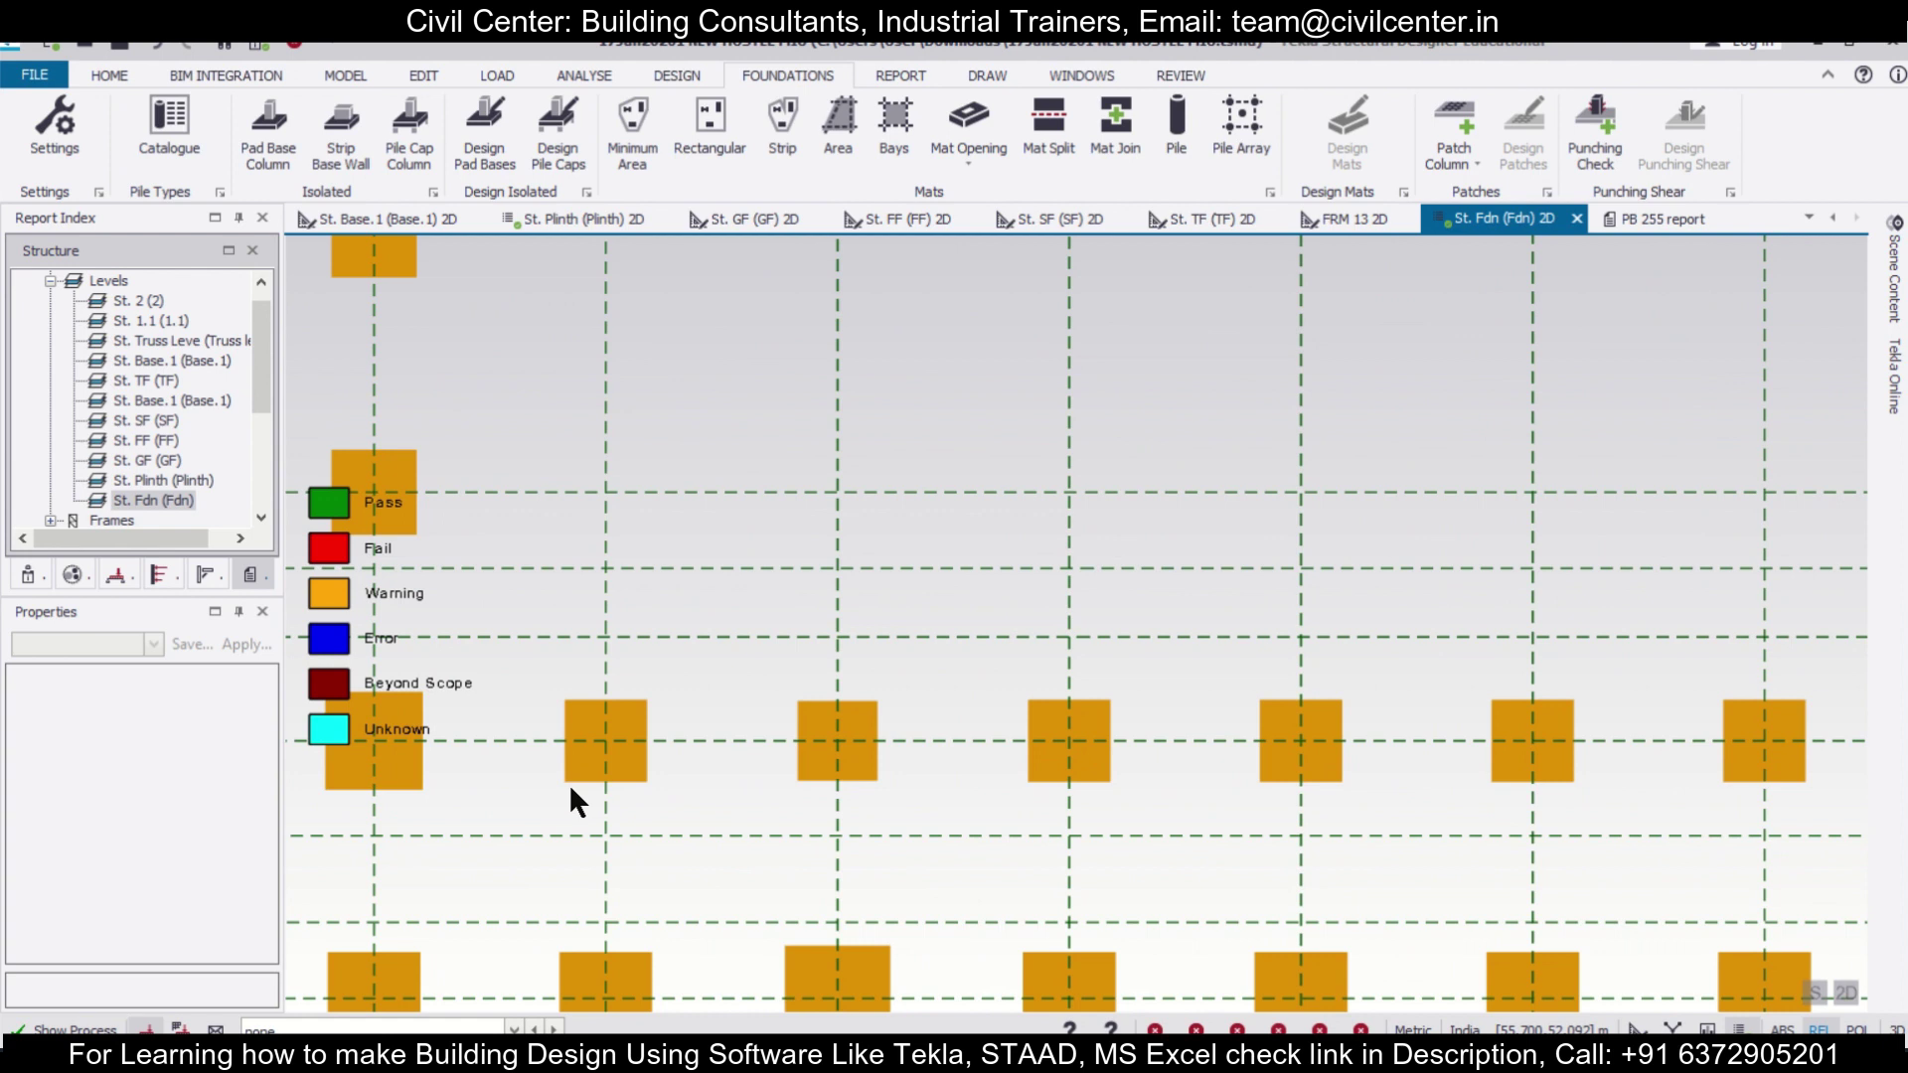
scroll(572, 801, up, 2)
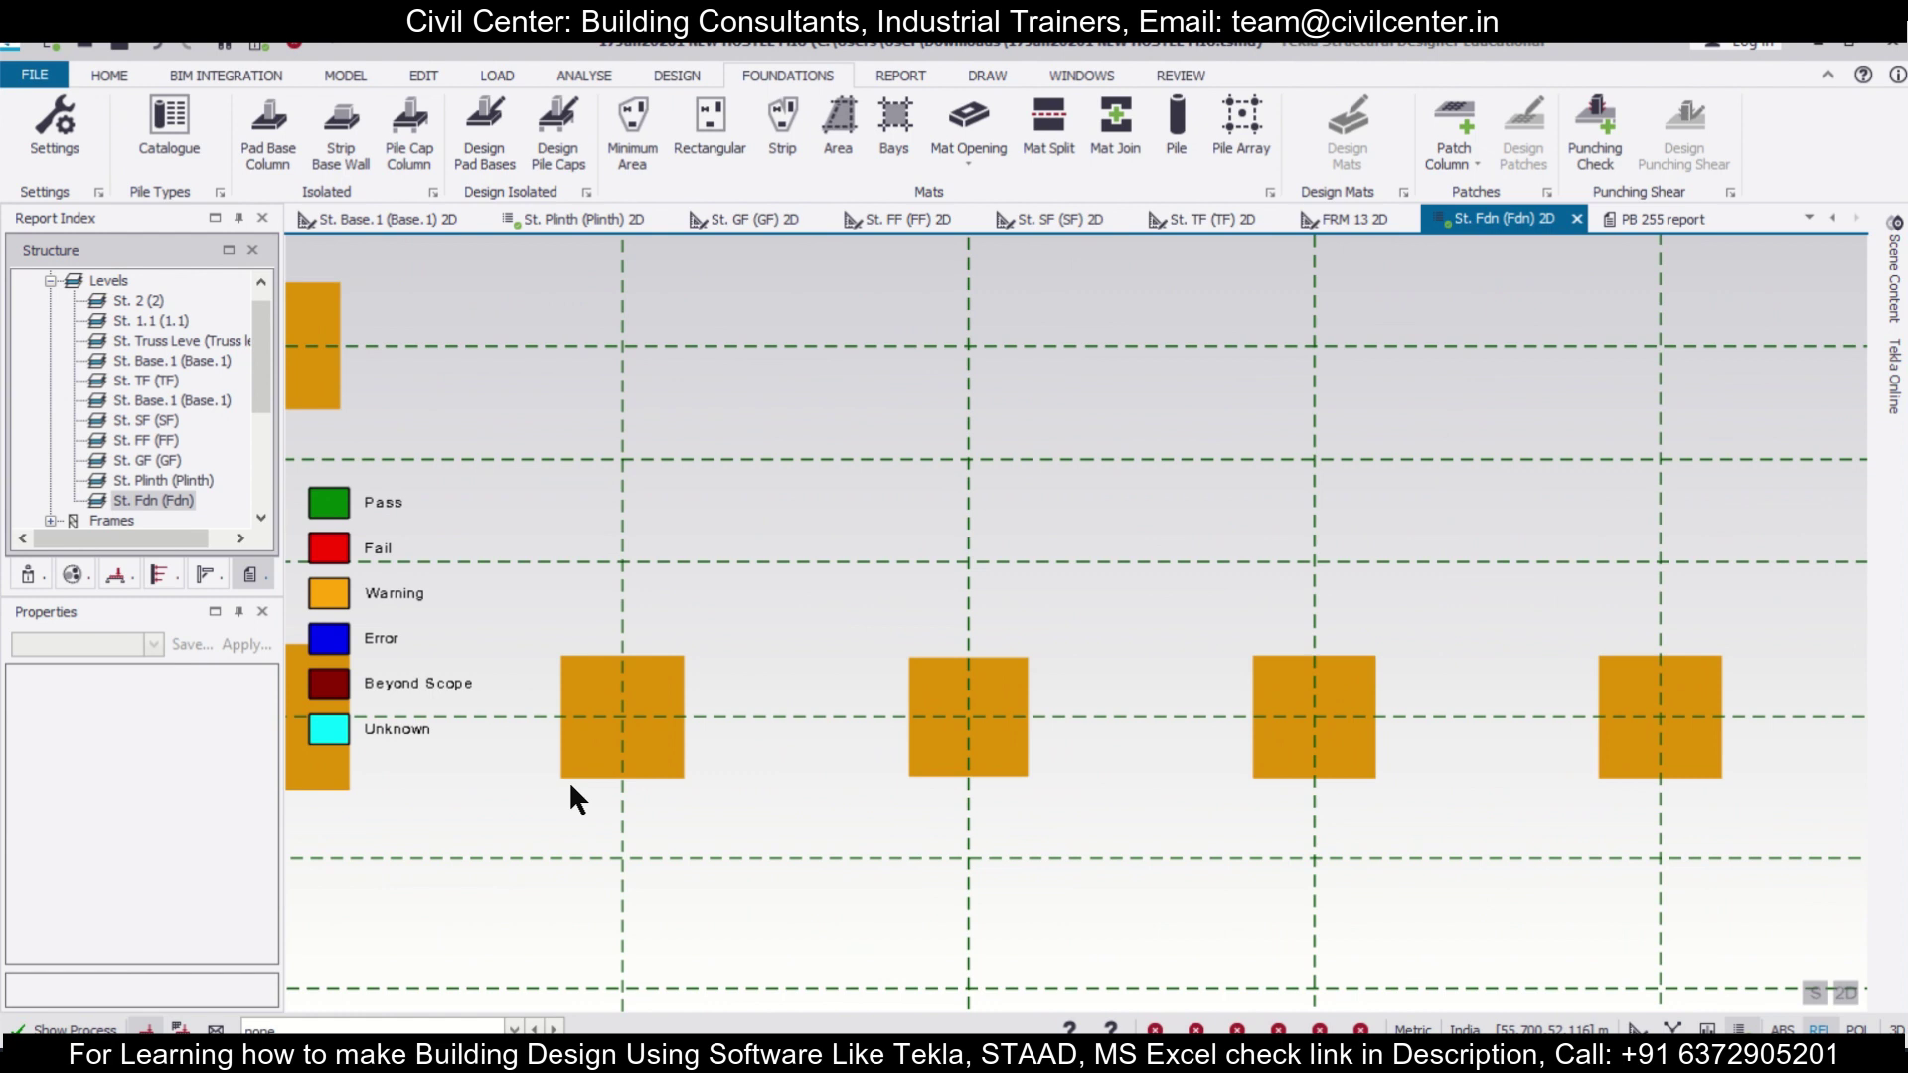
mouse_move(568, 778)
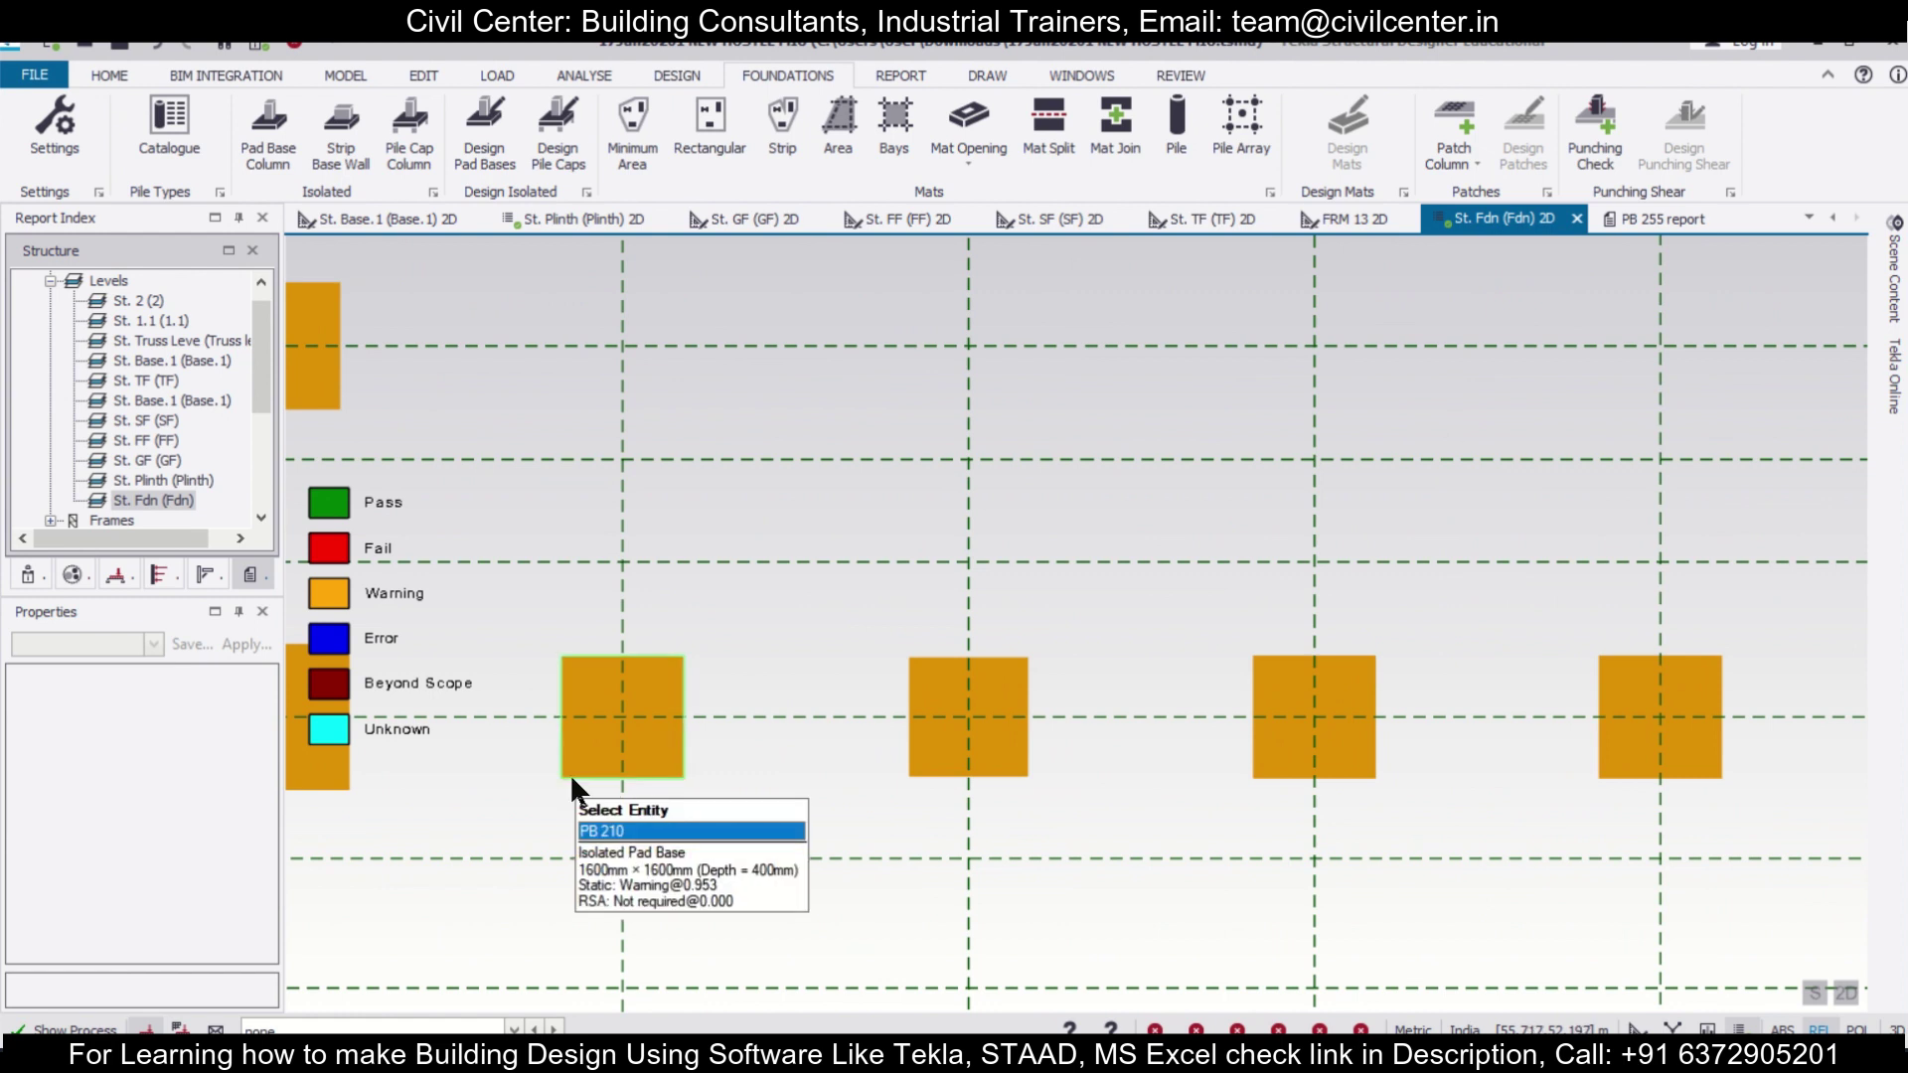
scroll(569, 773, down, 4)
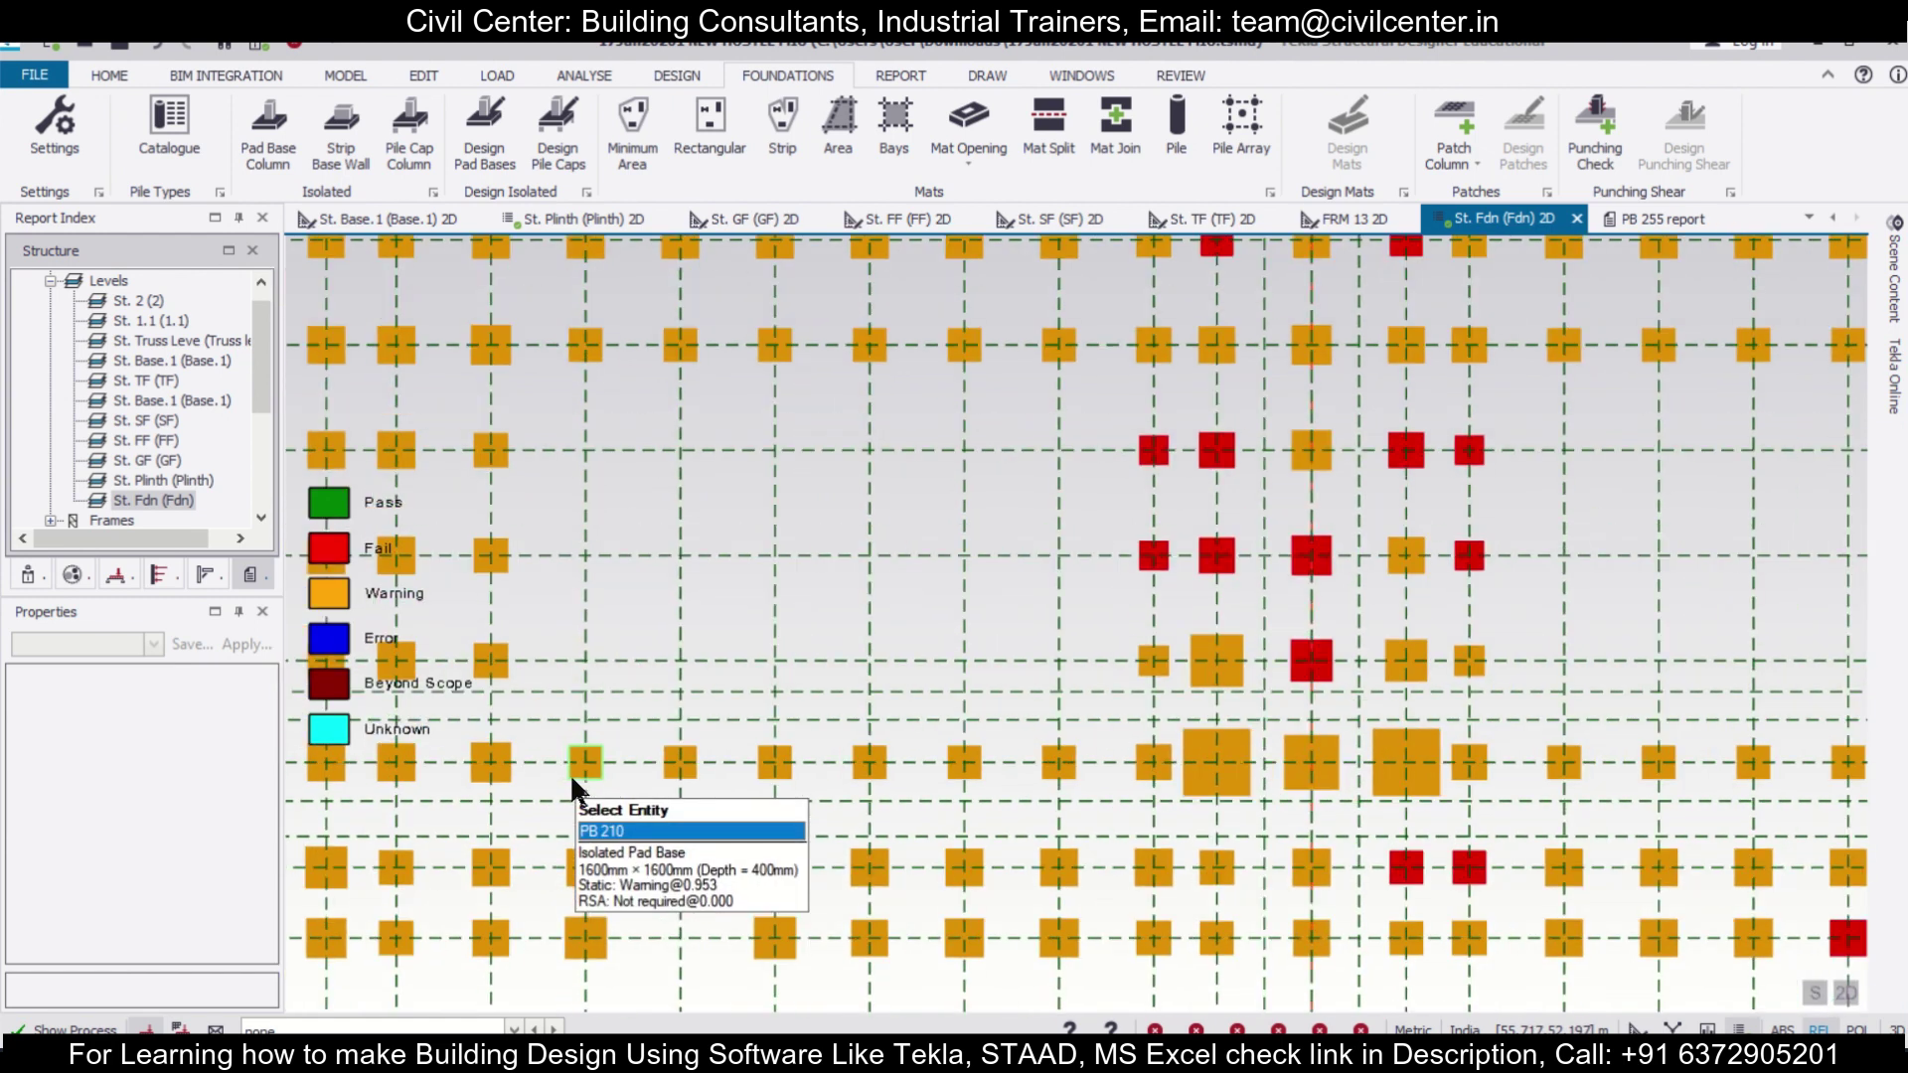
scroll(571, 779, down, 3)
Survey the foundation plan for pad bases that still fail, from the centre-line bases out to the full layout
mouse_move(893, 810)
scroll(893, 810, up, 3)
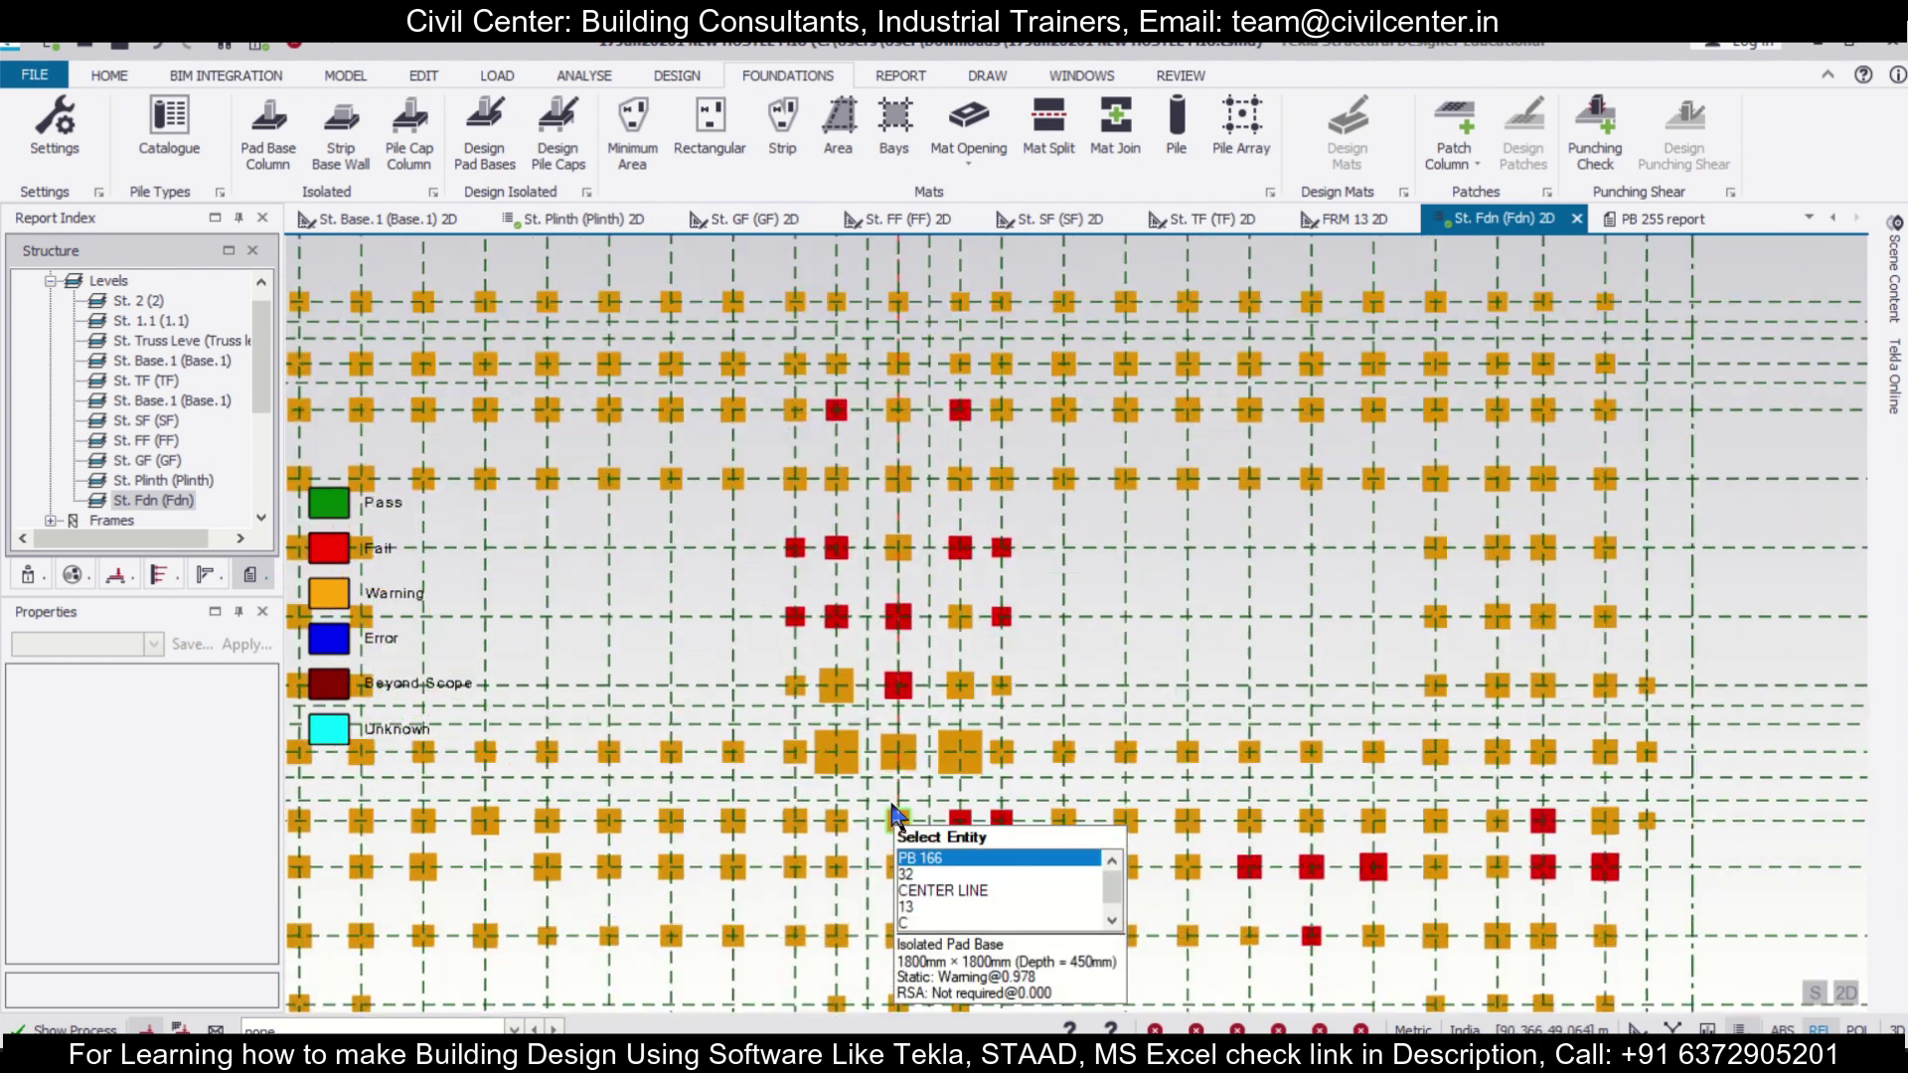
scroll(895, 805, up, 4)
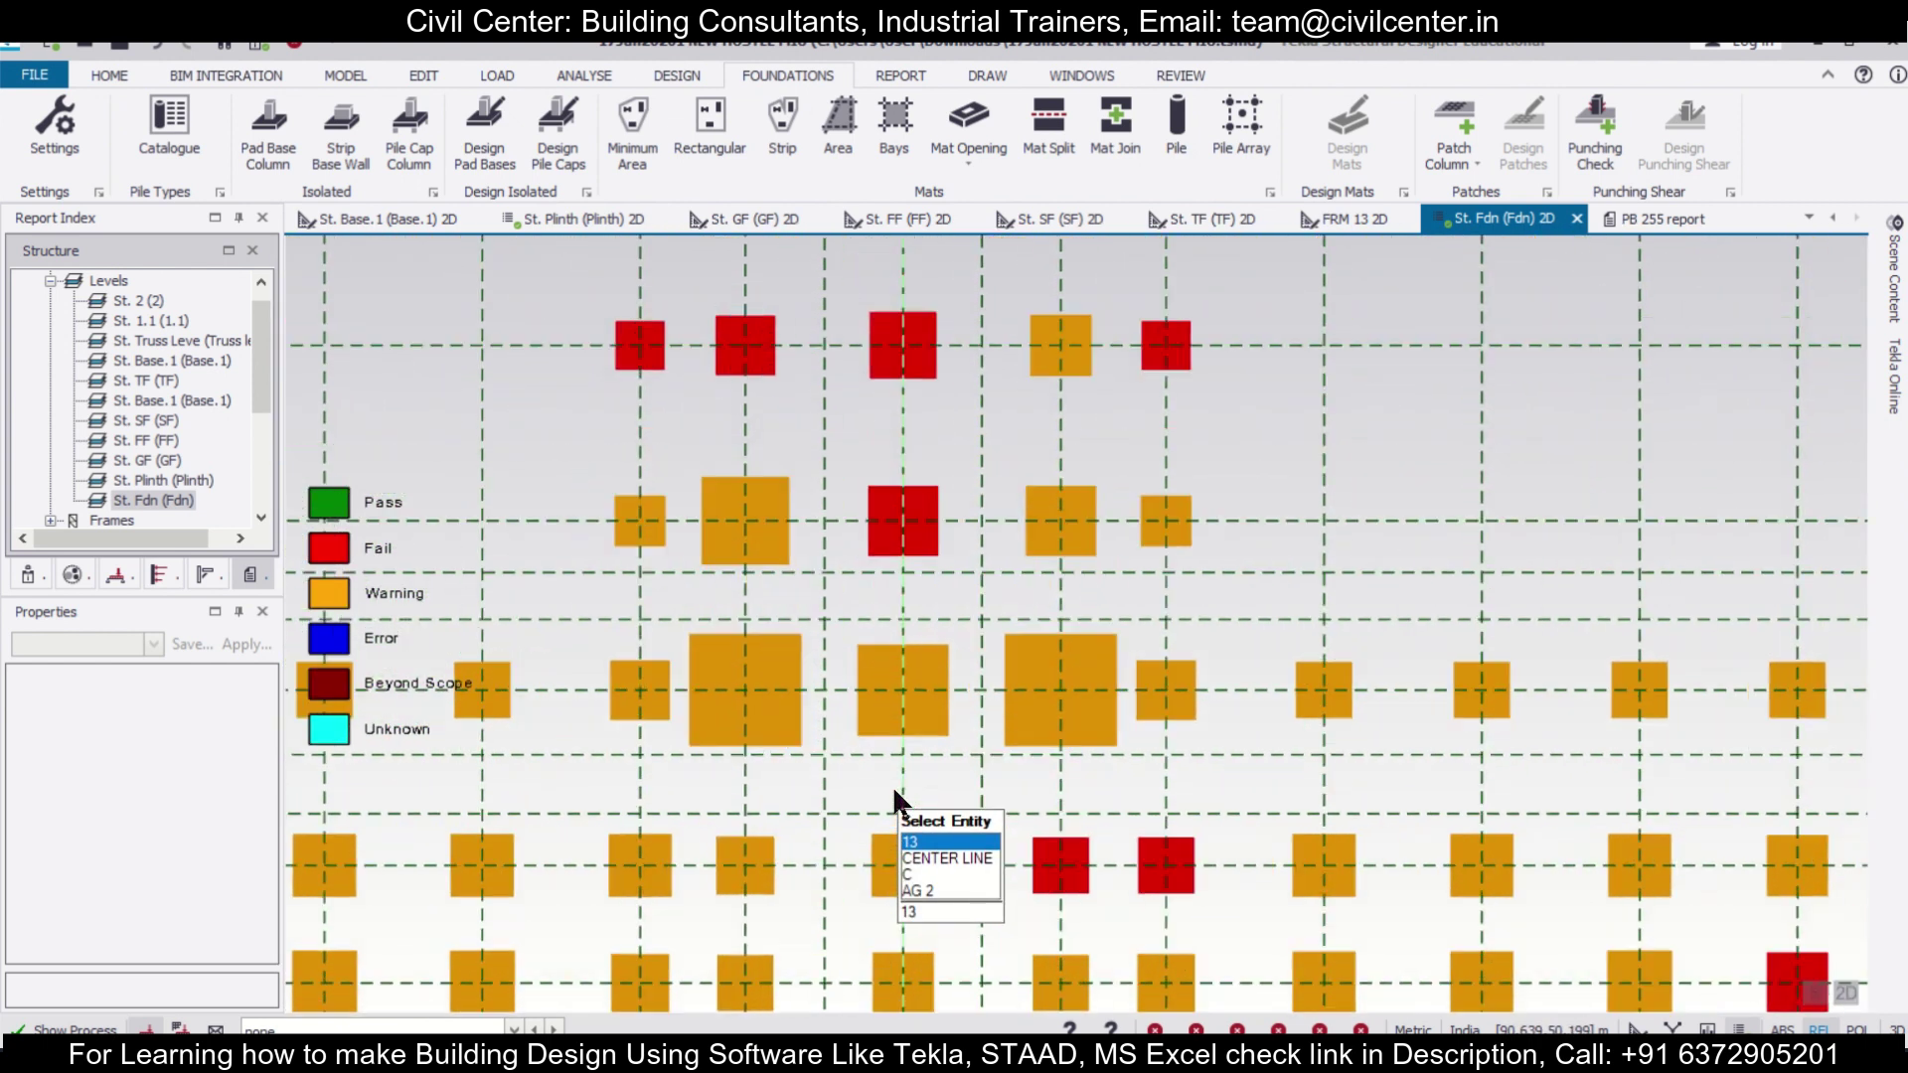
scroll(853, 792, up, 4)
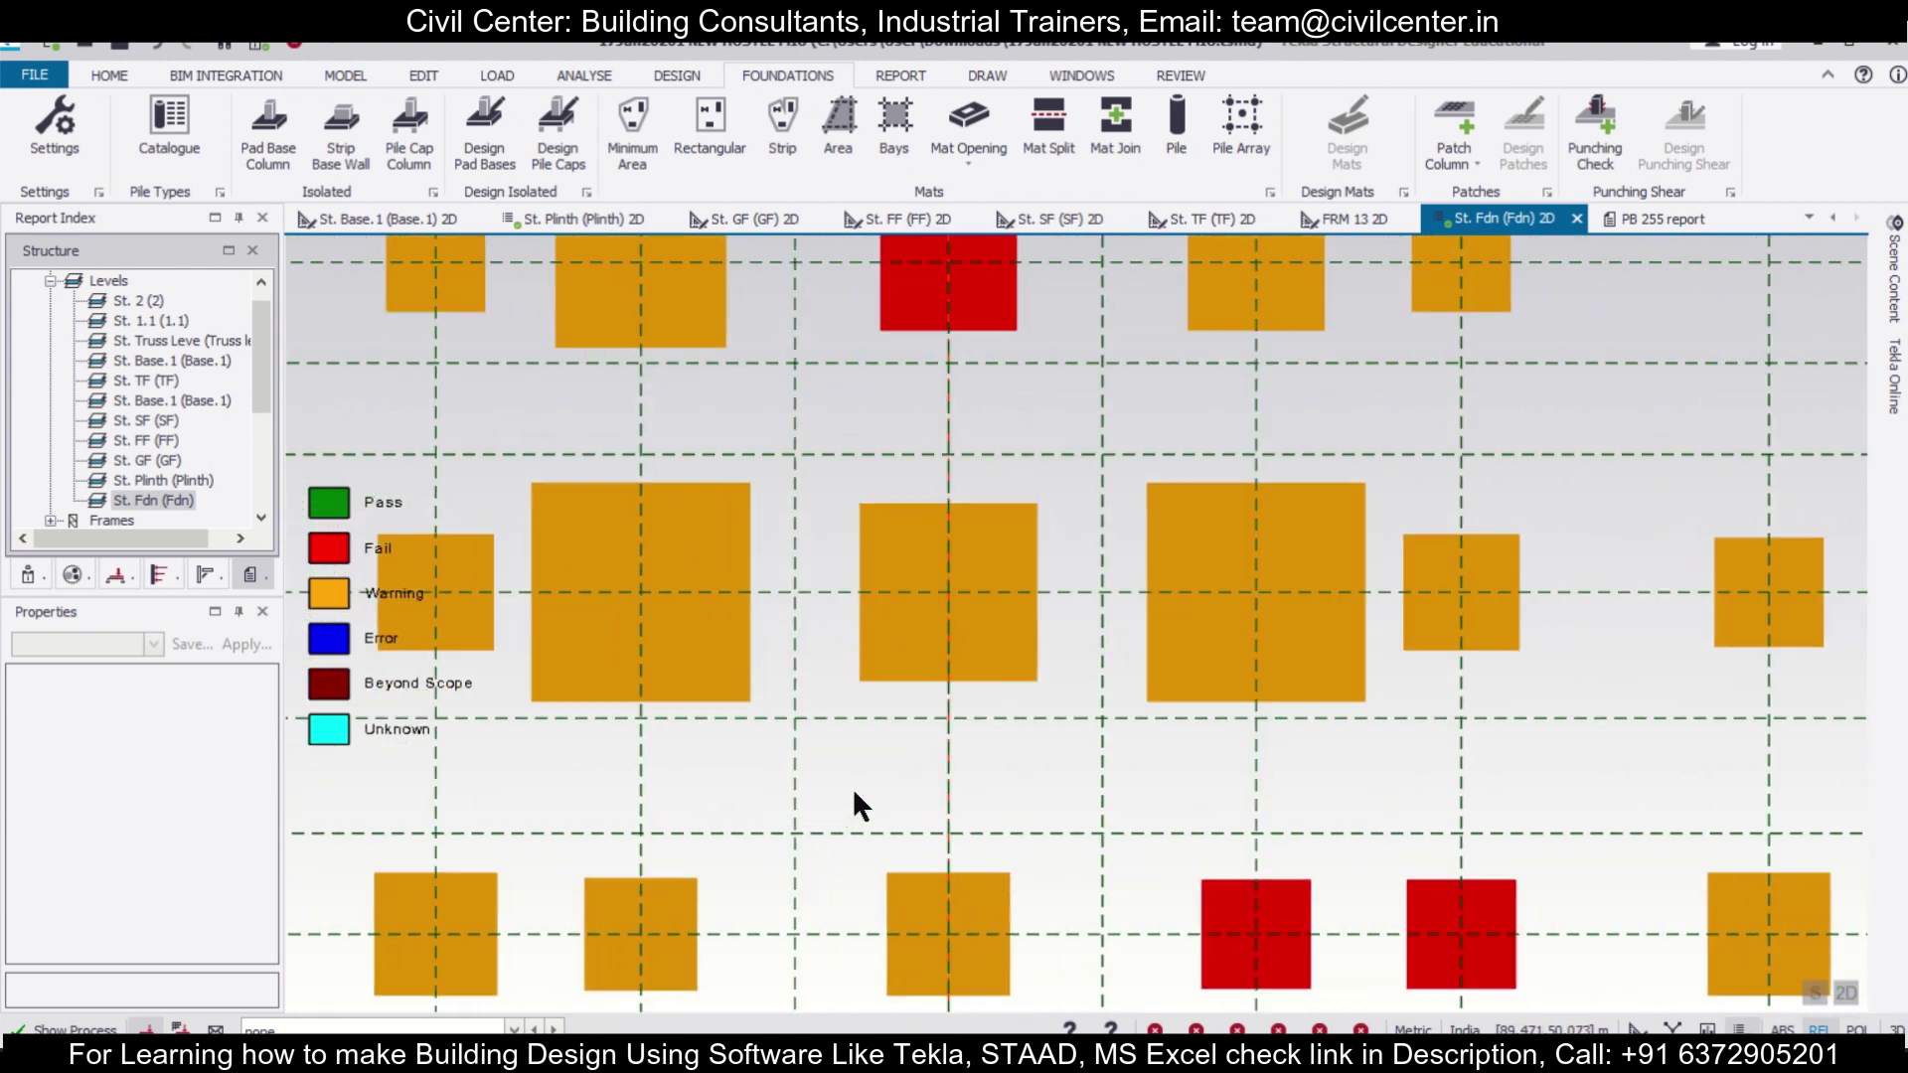
scroll(853, 788, down, 3)
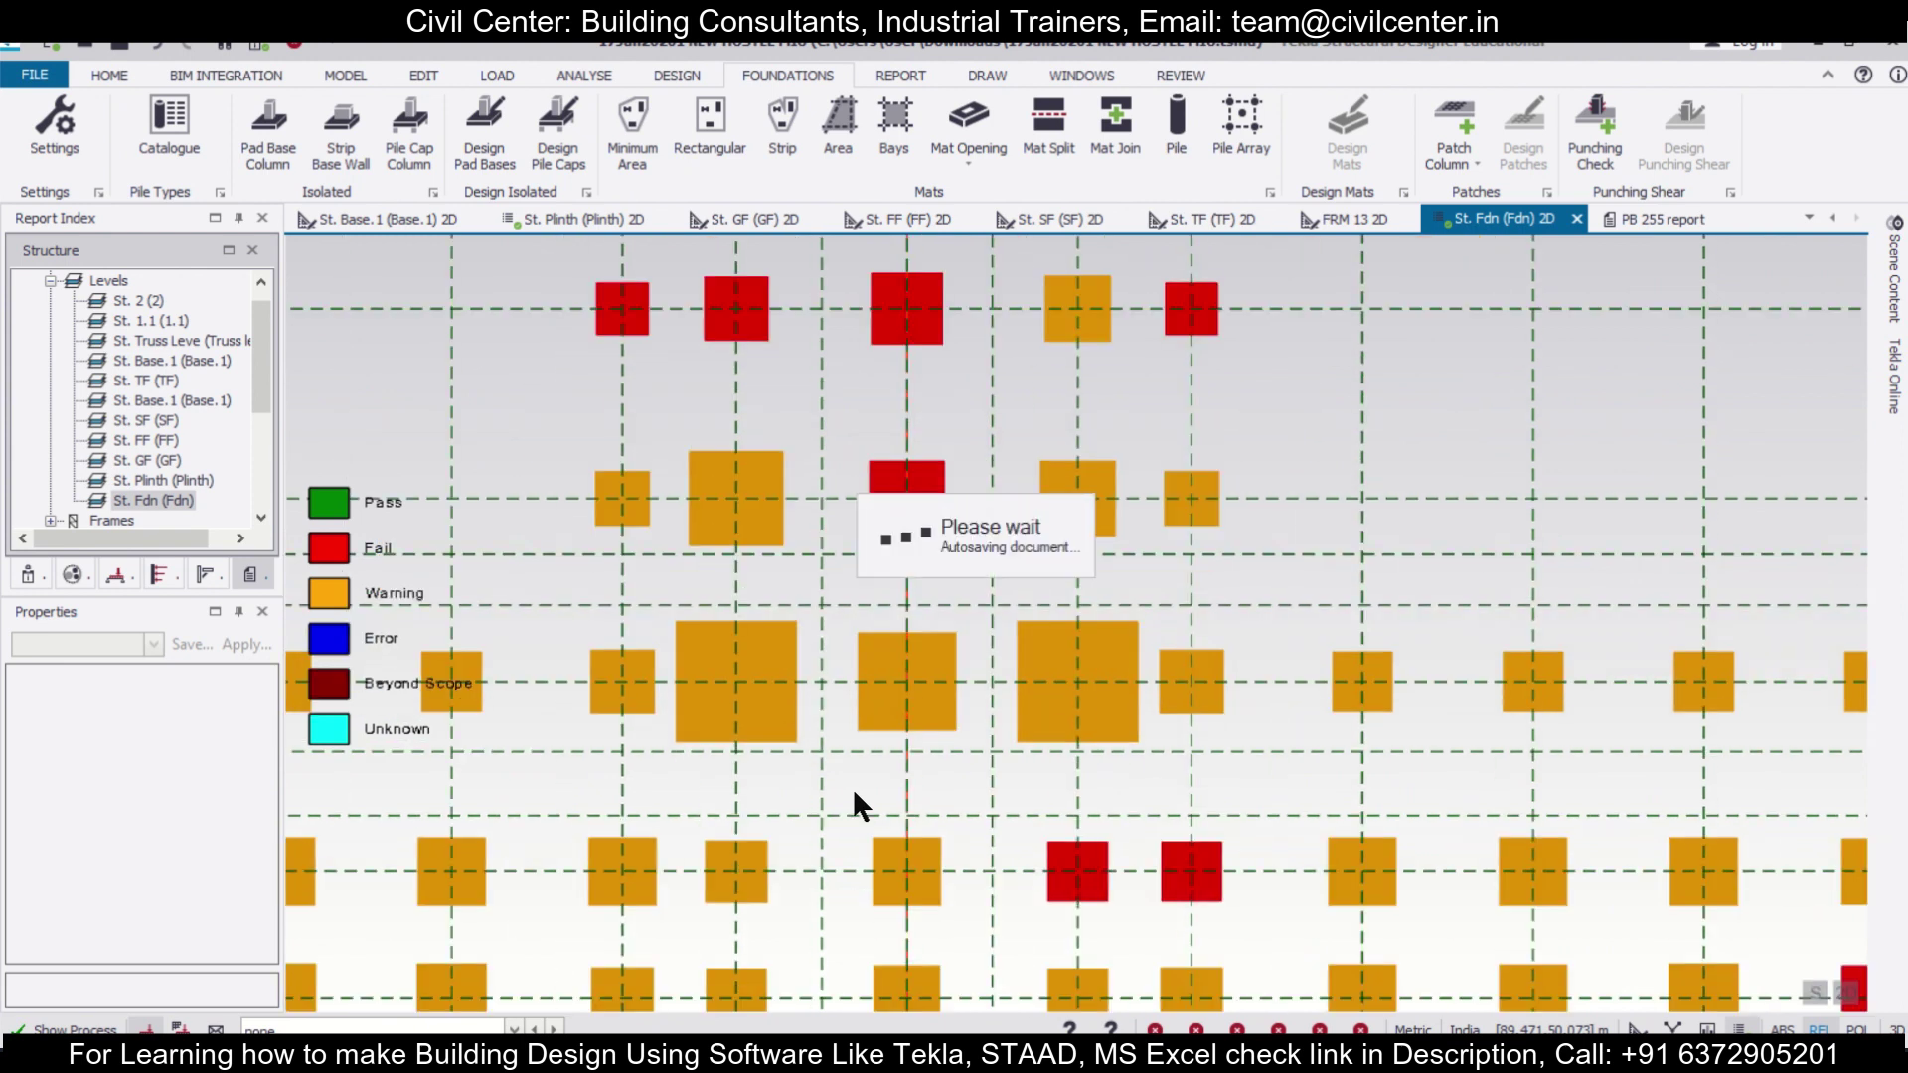
scroll(863, 765, down, 3)
scroll(865, 770, down, 3)
scroll(1200, 785, down, 2)
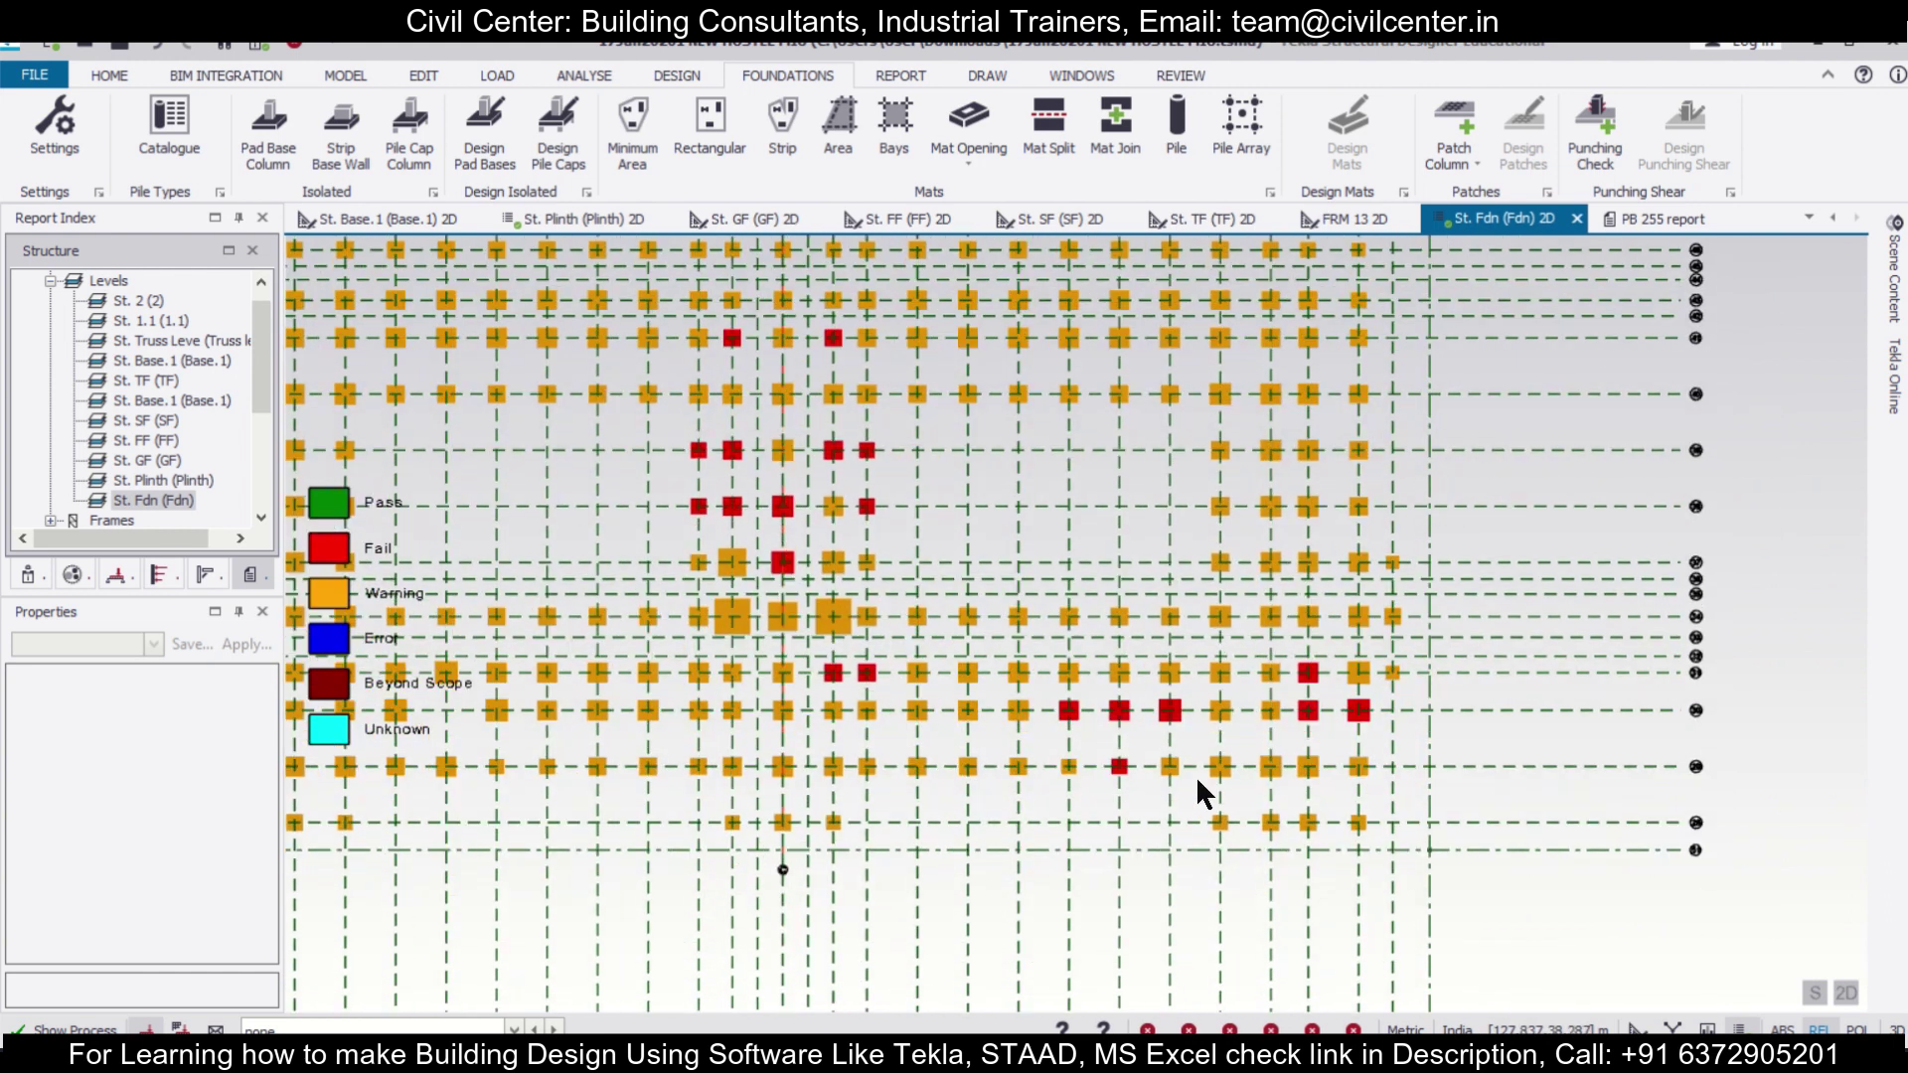
middle_drag(1226, 631, 1221, 736)
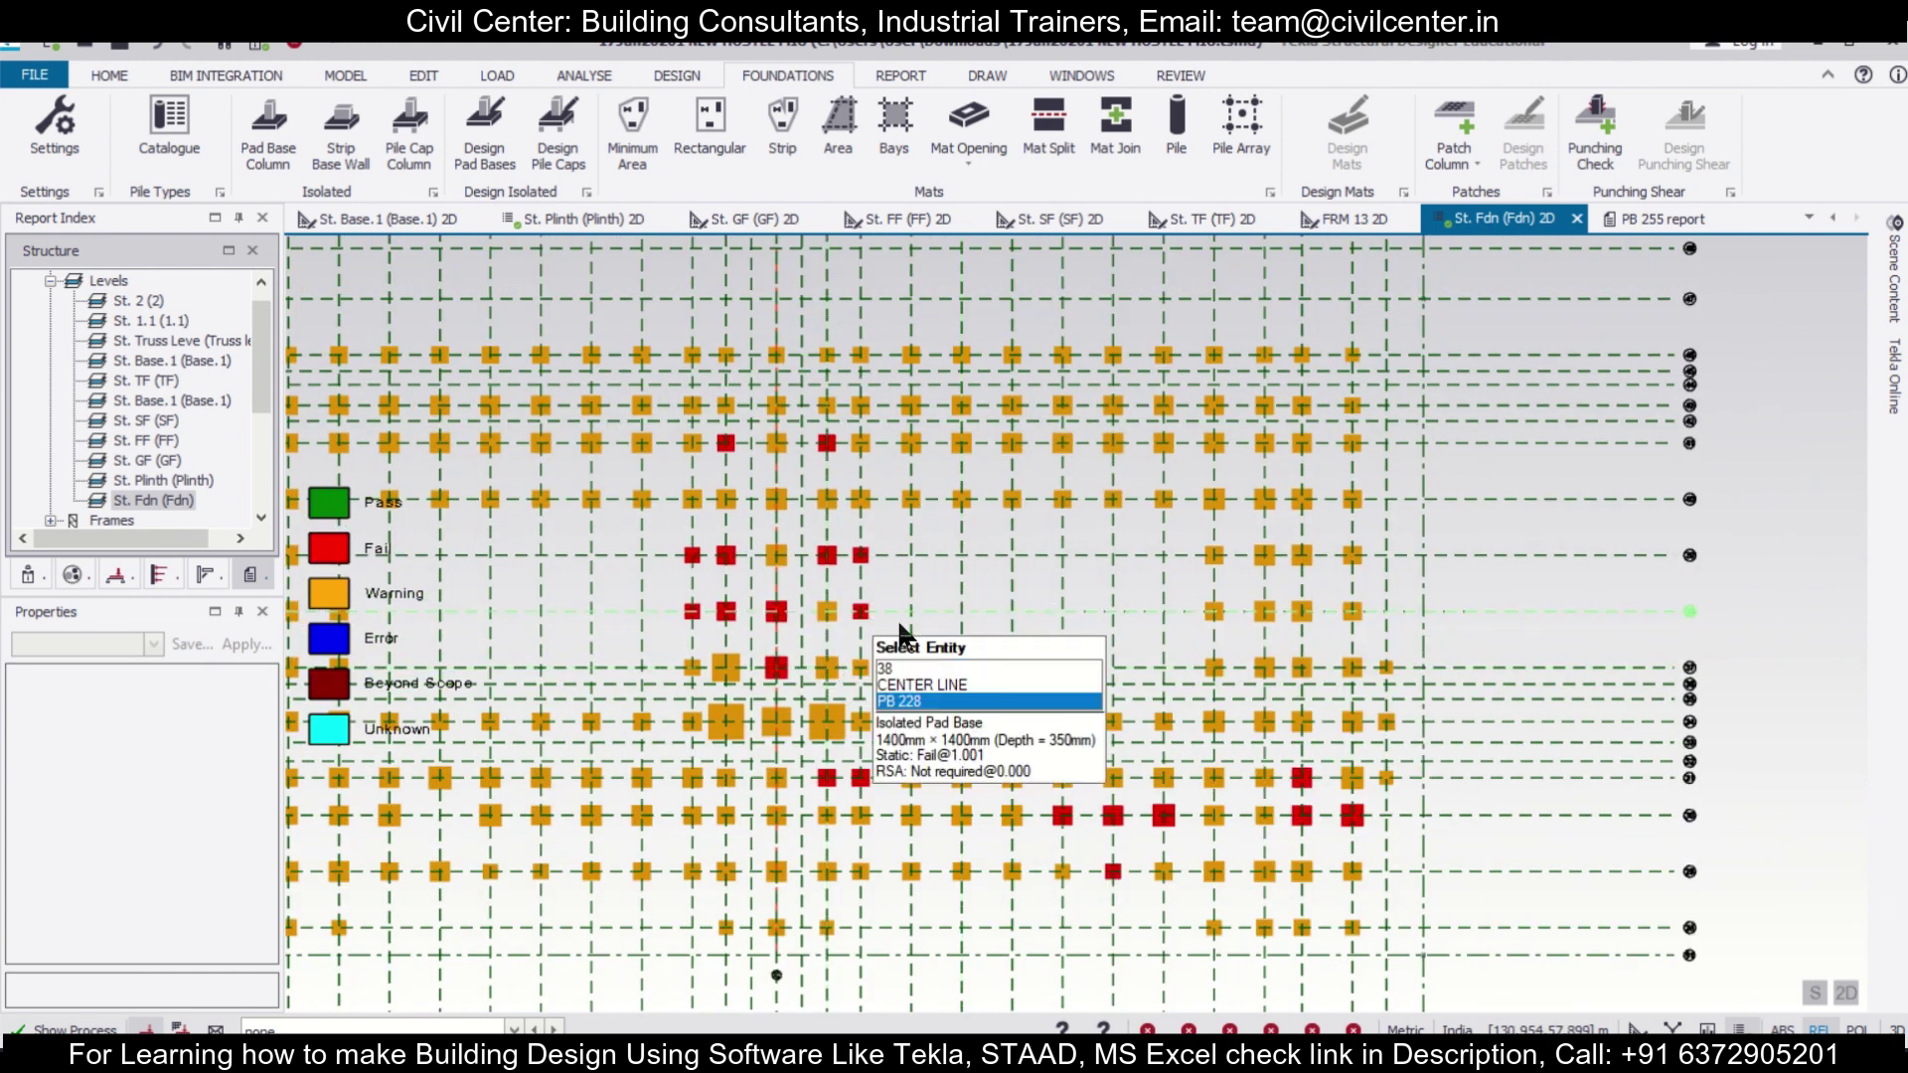
middle_drag(966, 629, 1155, 611)
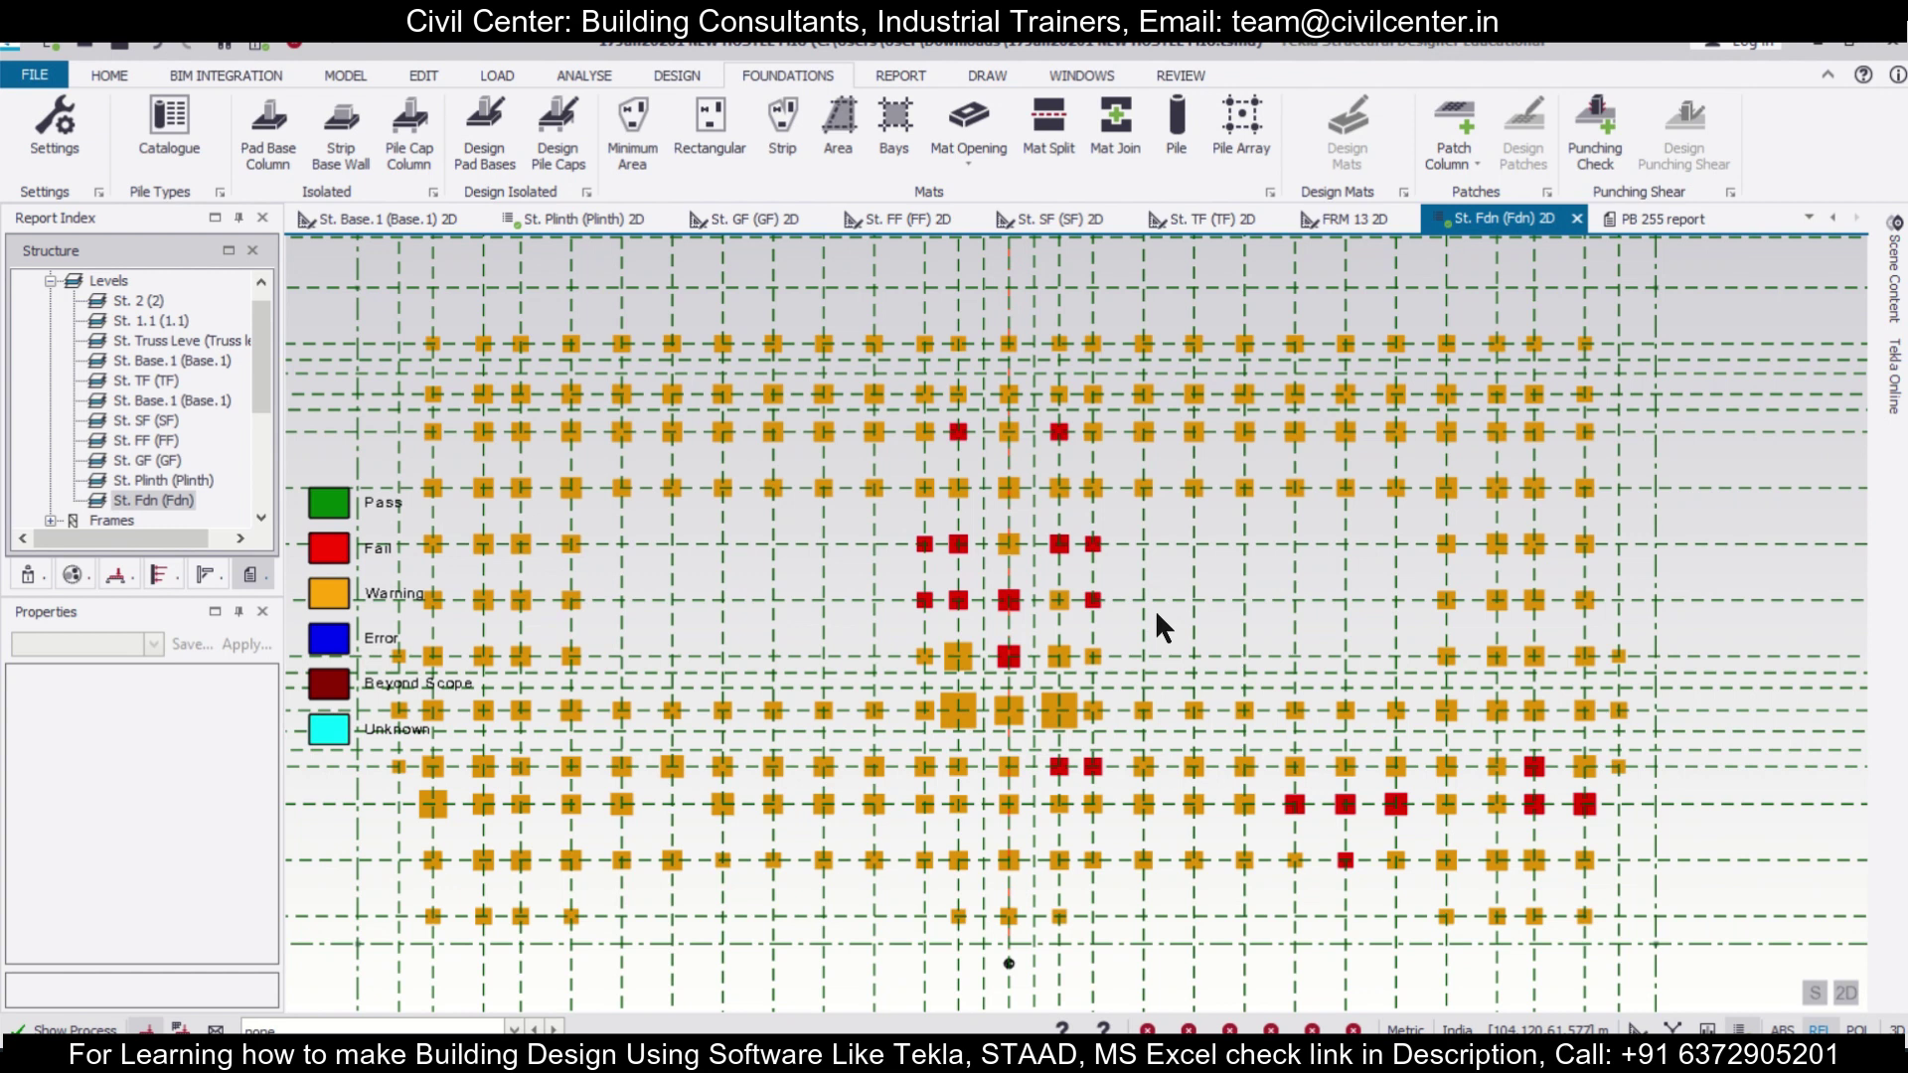
scroll(1154, 608, down, 1)
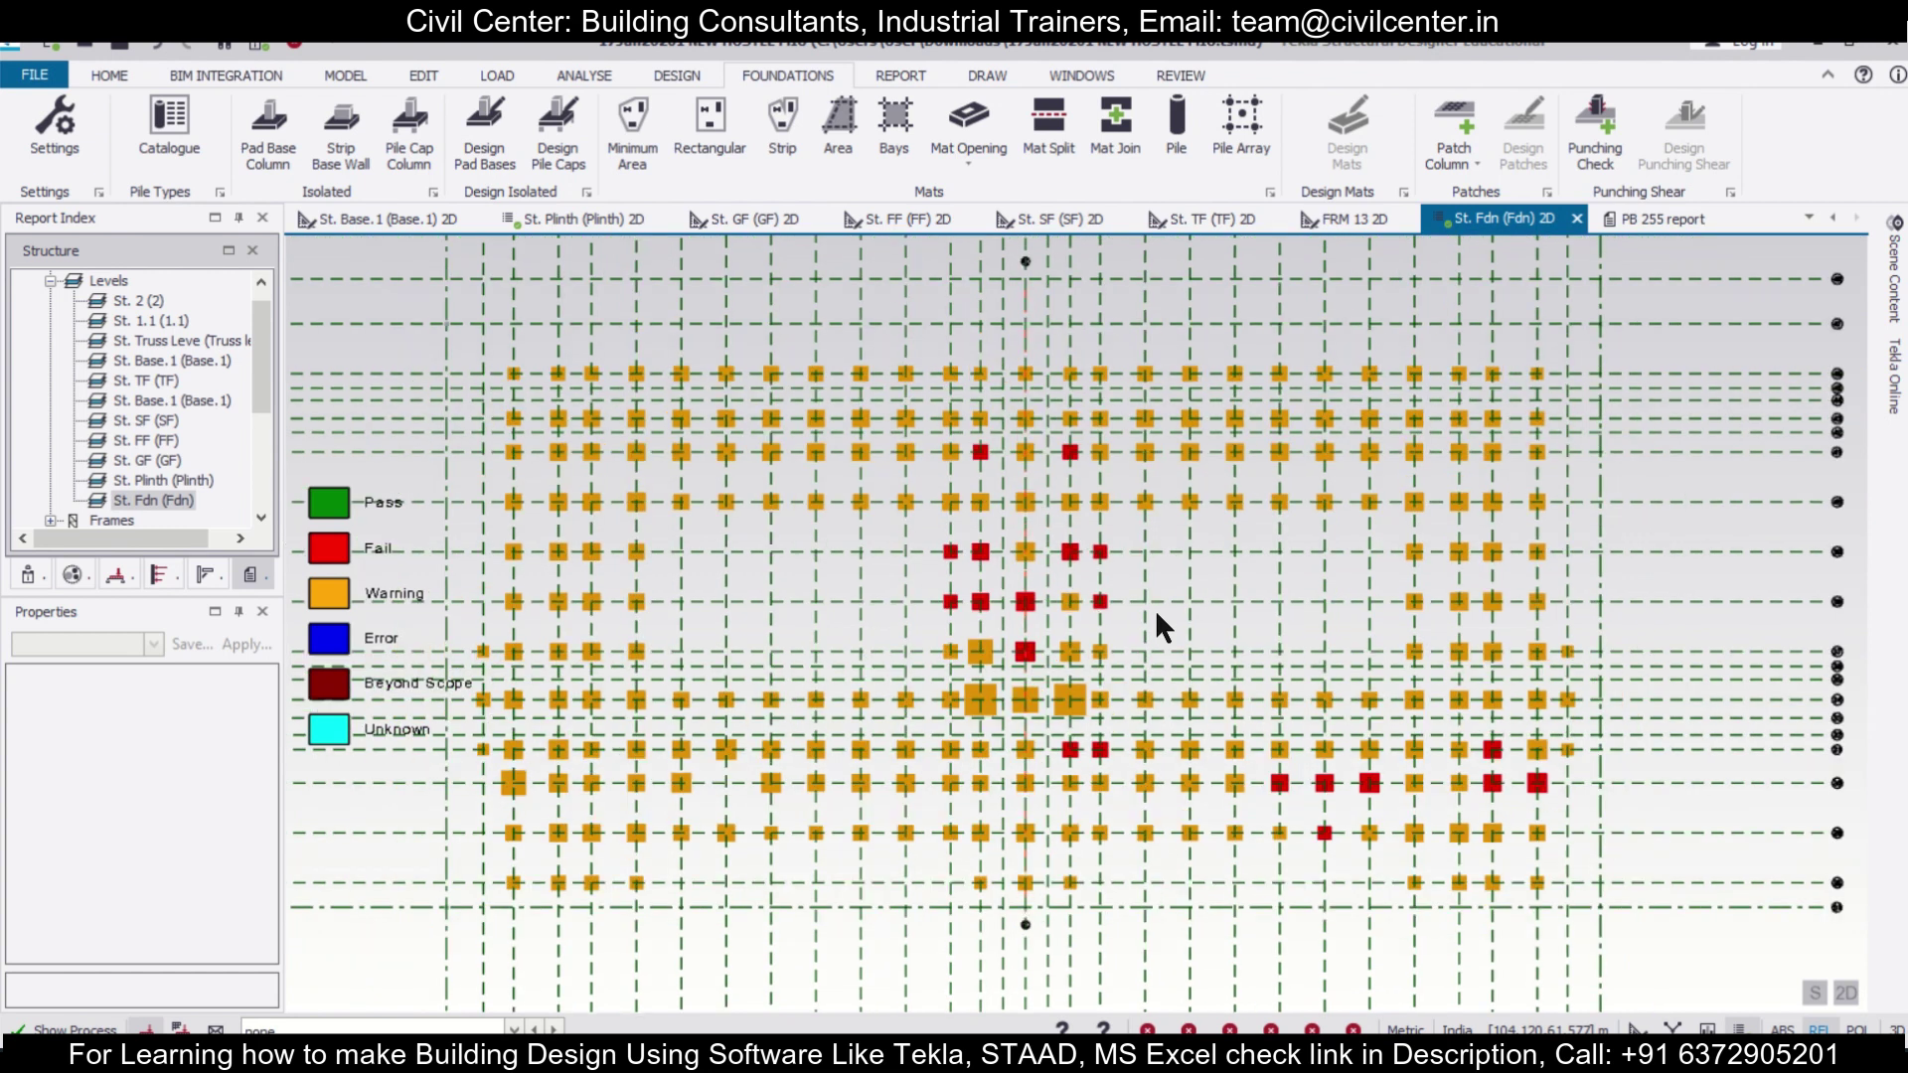